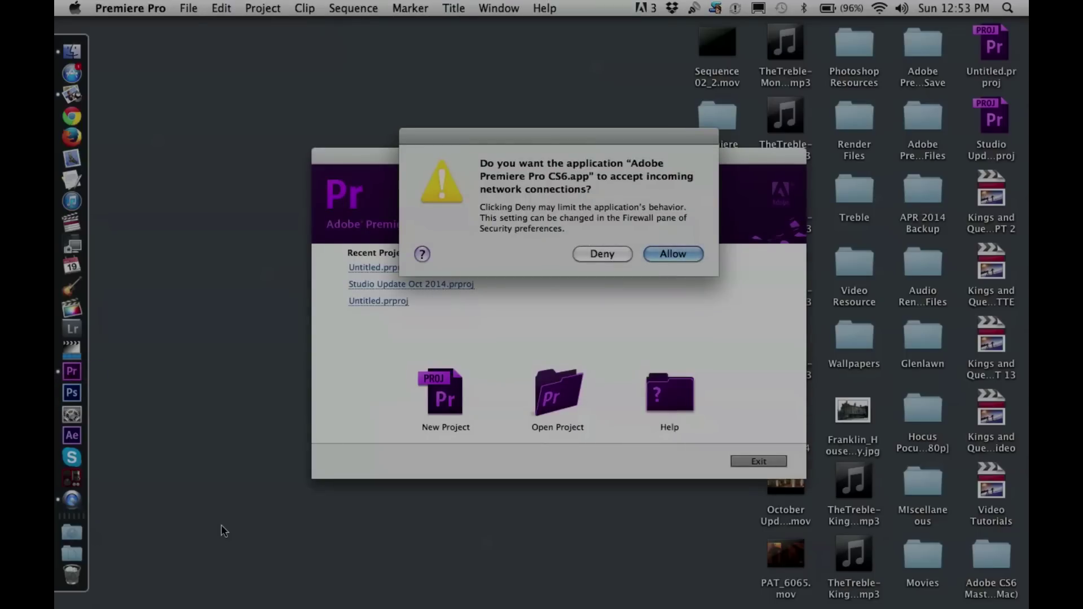
Allow the incoming network connections and start a new project
left_click(659, 254)
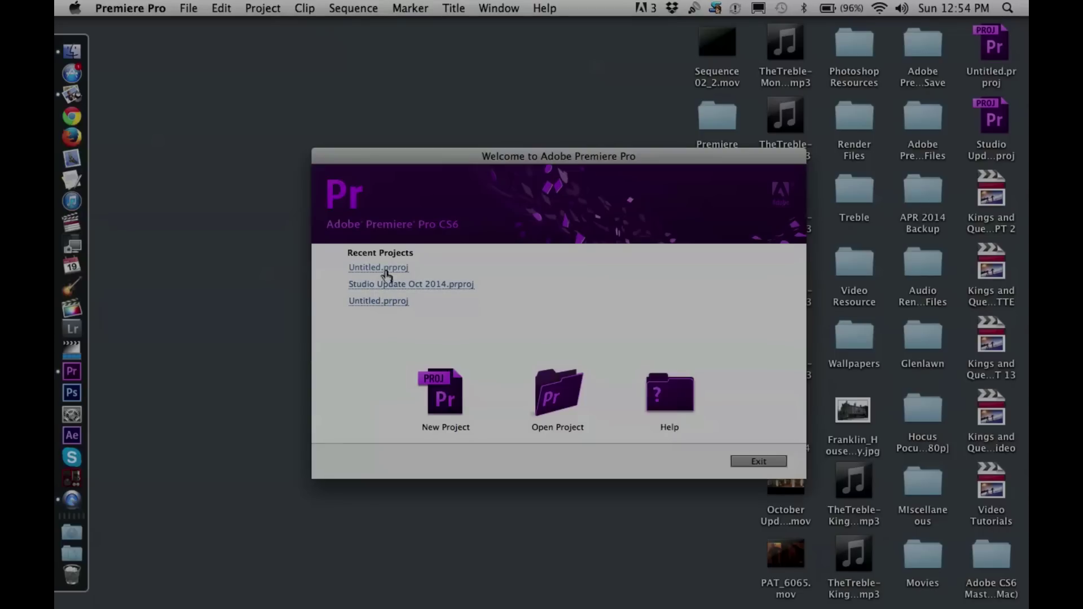
left_click(446, 403)
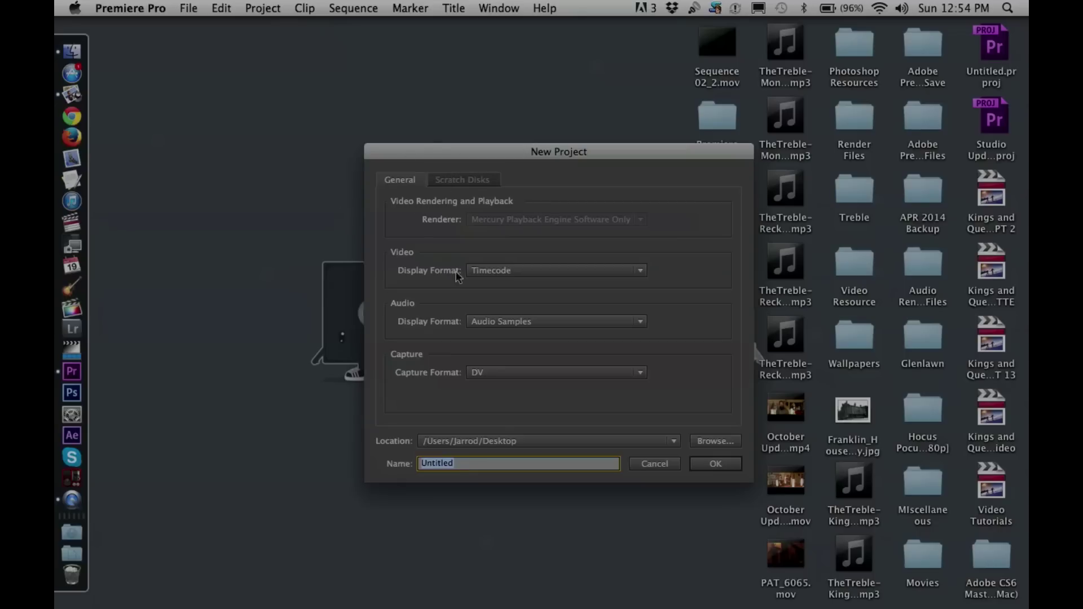
Review the scratch disk settings and the location choices for captured video, leaving them as they are
left_click(478, 184)
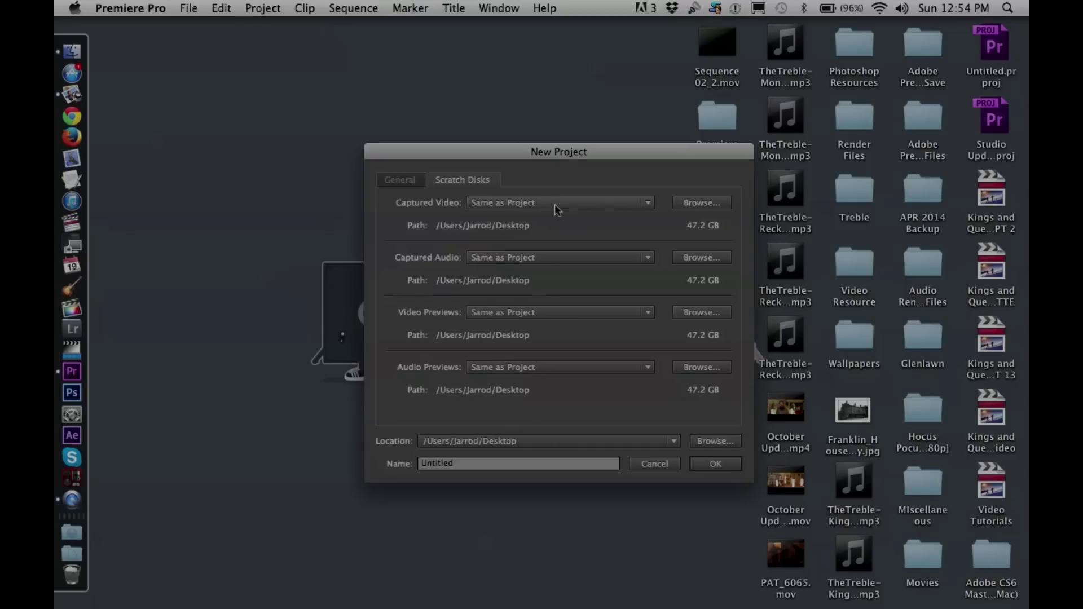
left_click(602, 206)
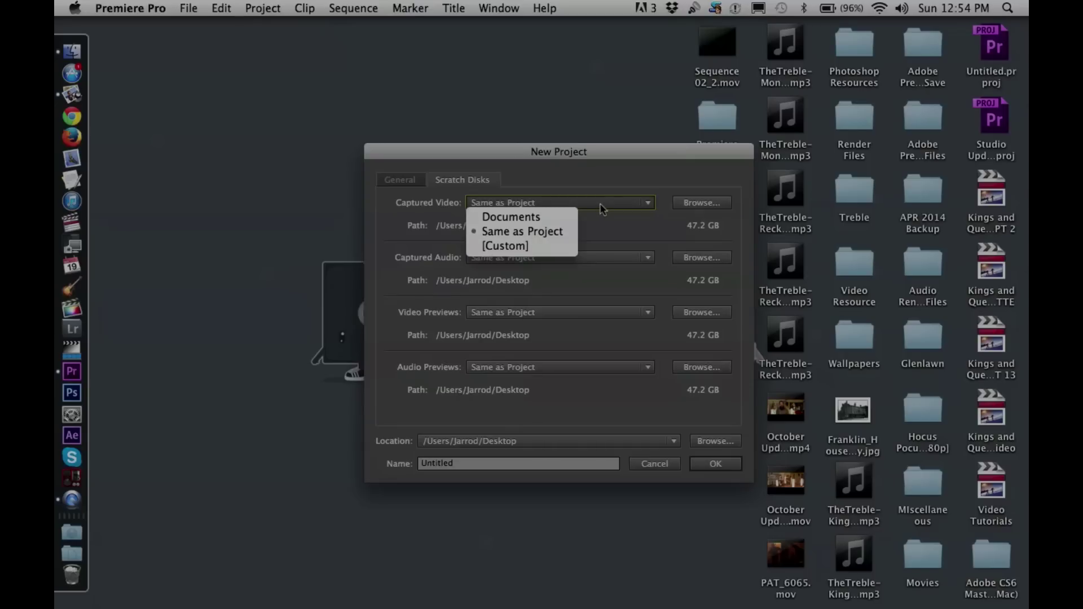
left_click(627, 201)
left_click(694, 203)
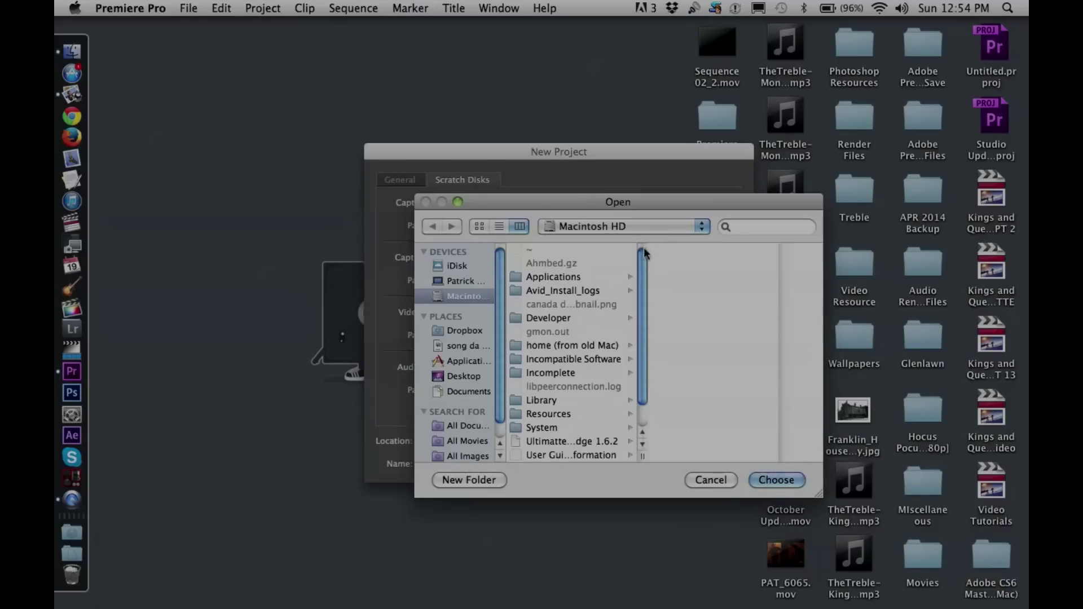
left_click(710, 480)
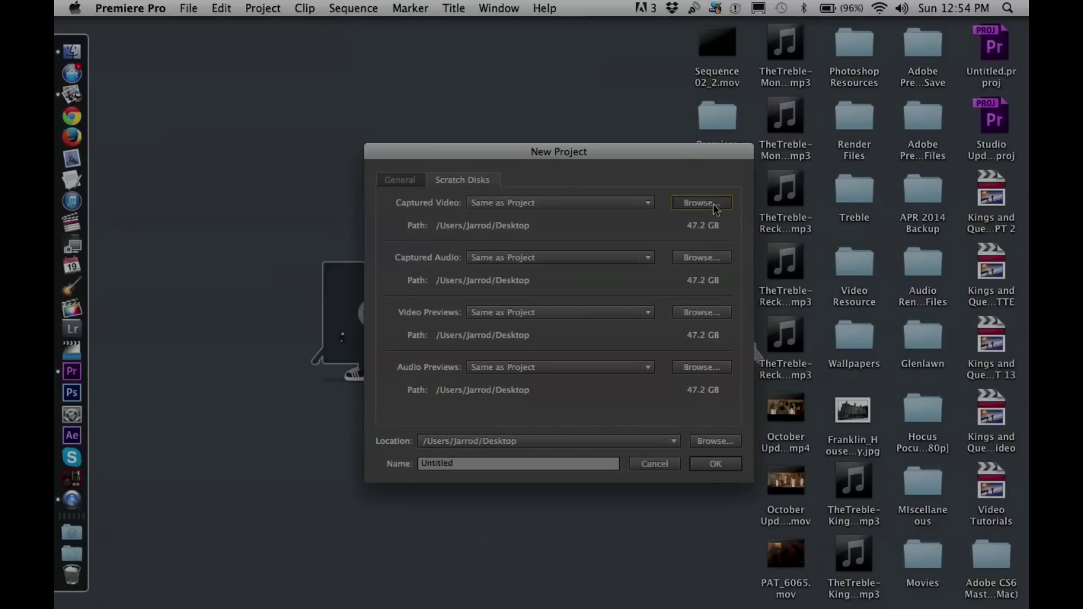
left_click(714, 207)
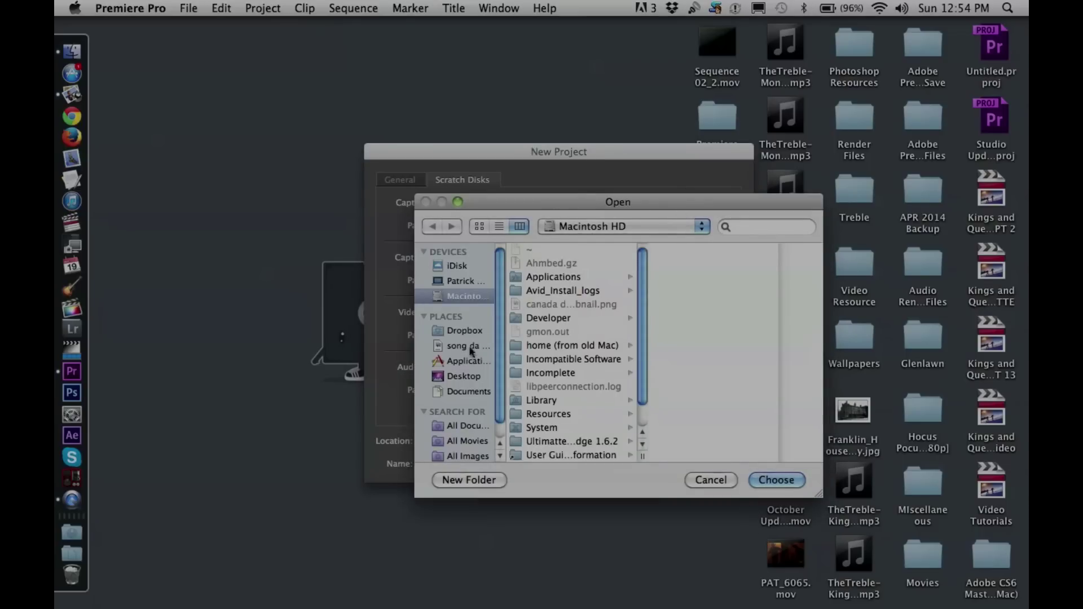
left_click(705, 479)
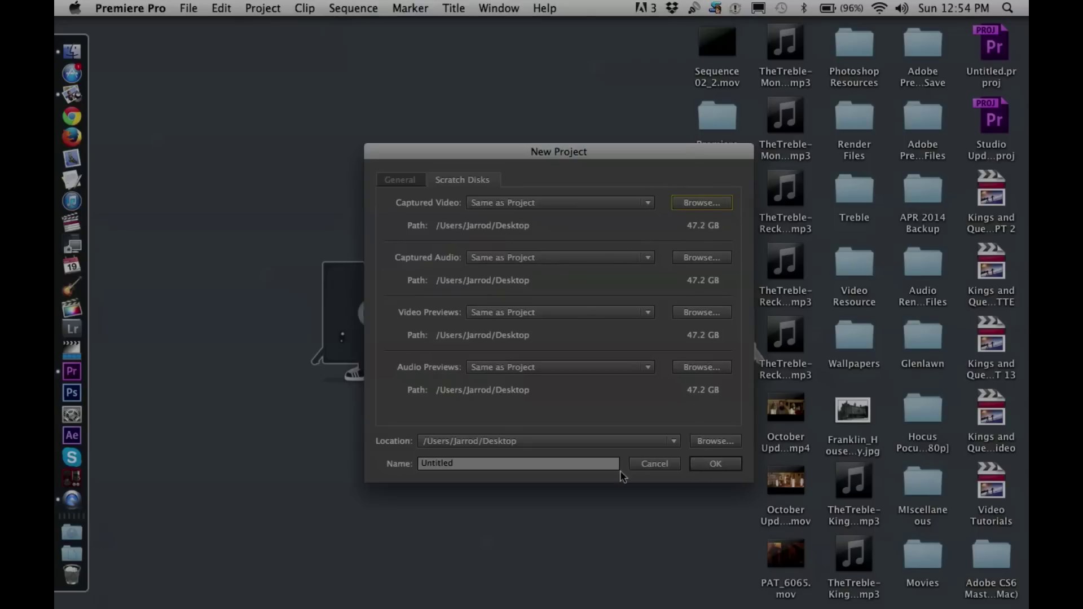
Name the project Premiere Tutorial and create it with Sequence 01 using the DV-NTSC Standard 48kHz preset
left_click(570, 471)
key("BackSpace")
key("BackSpace")
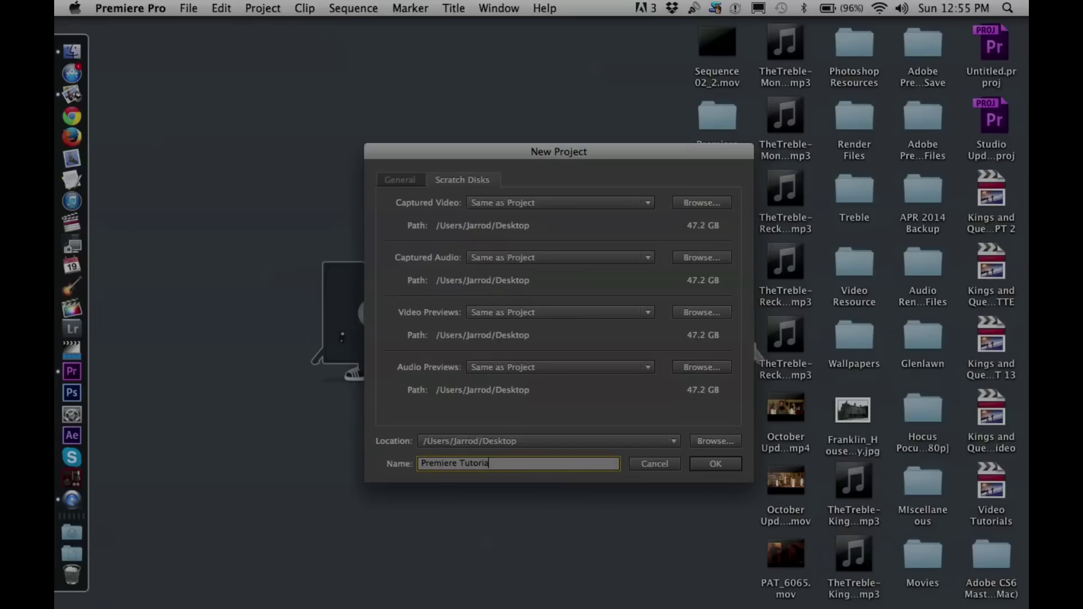
left_click(705, 465)
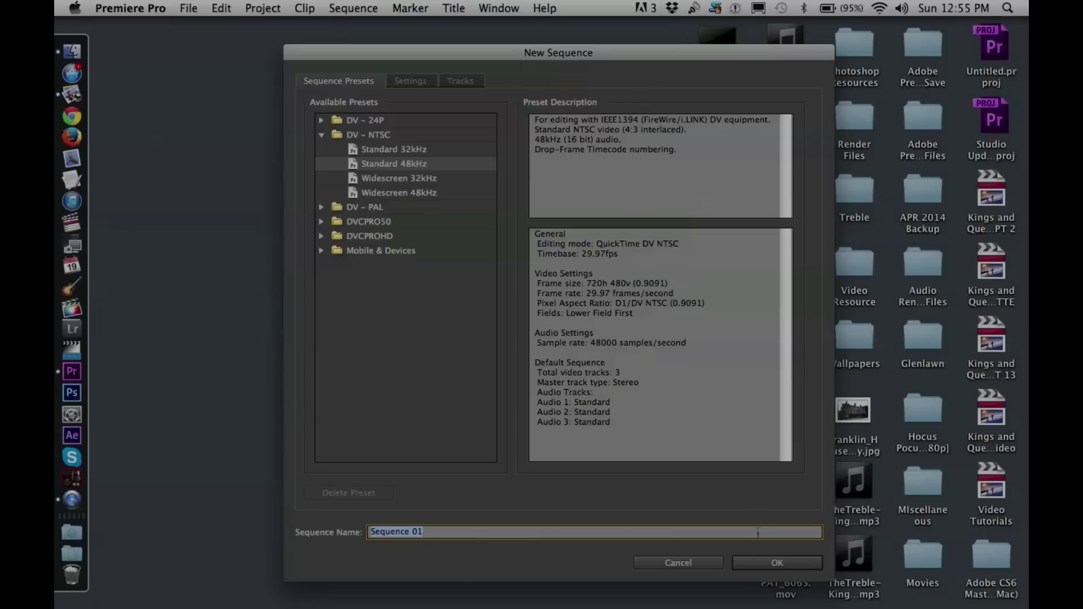
left_click(763, 563)
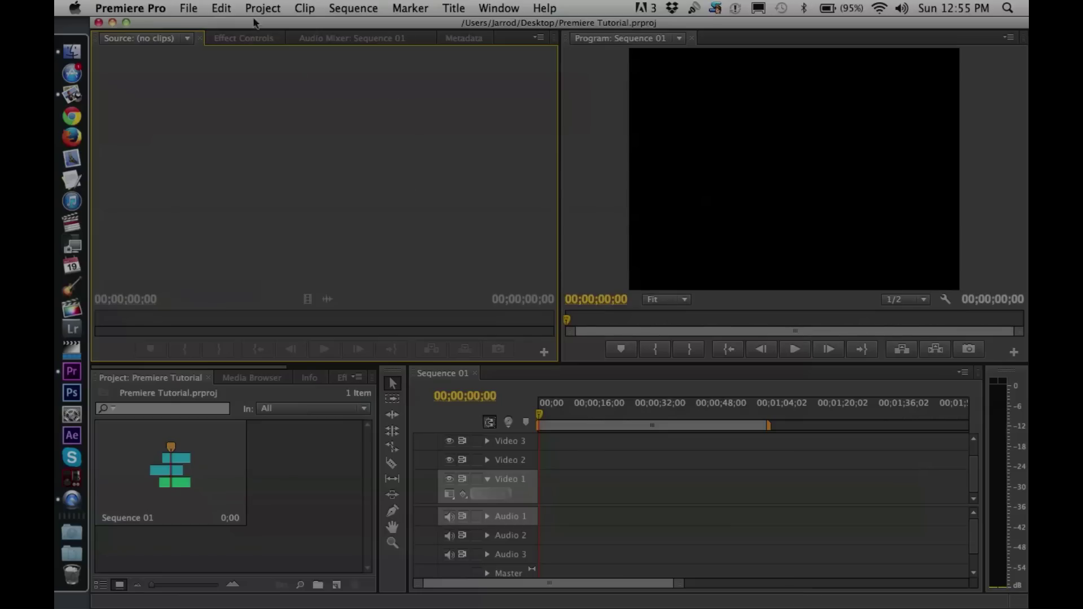
Save the project to the Desktop under the new name Premiere Tutorial REV2, without replacing the existing project file
left_click(191, 9)
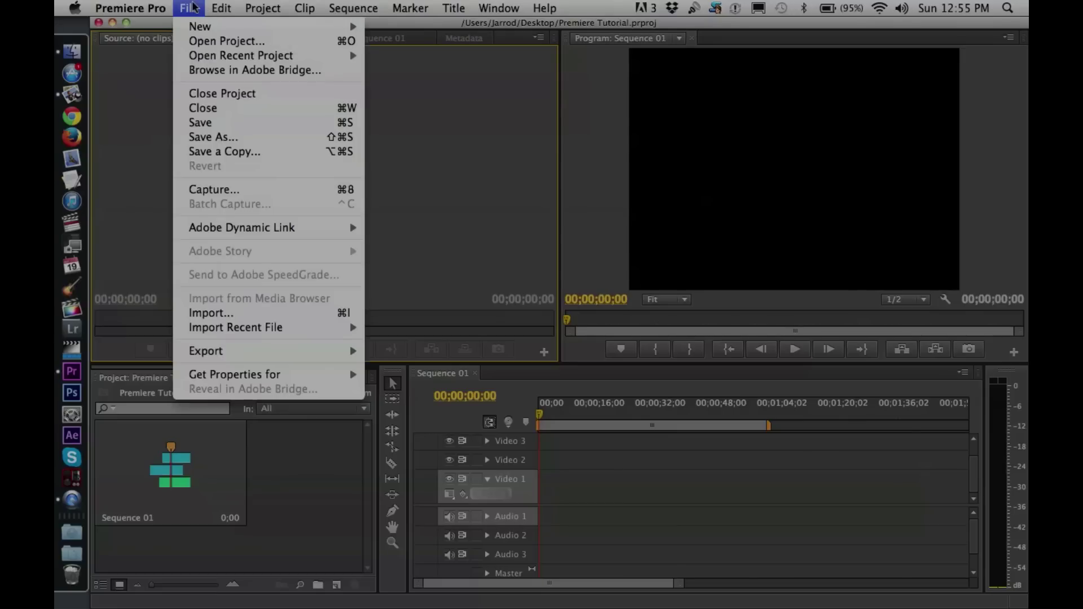
left_click(212, 137)
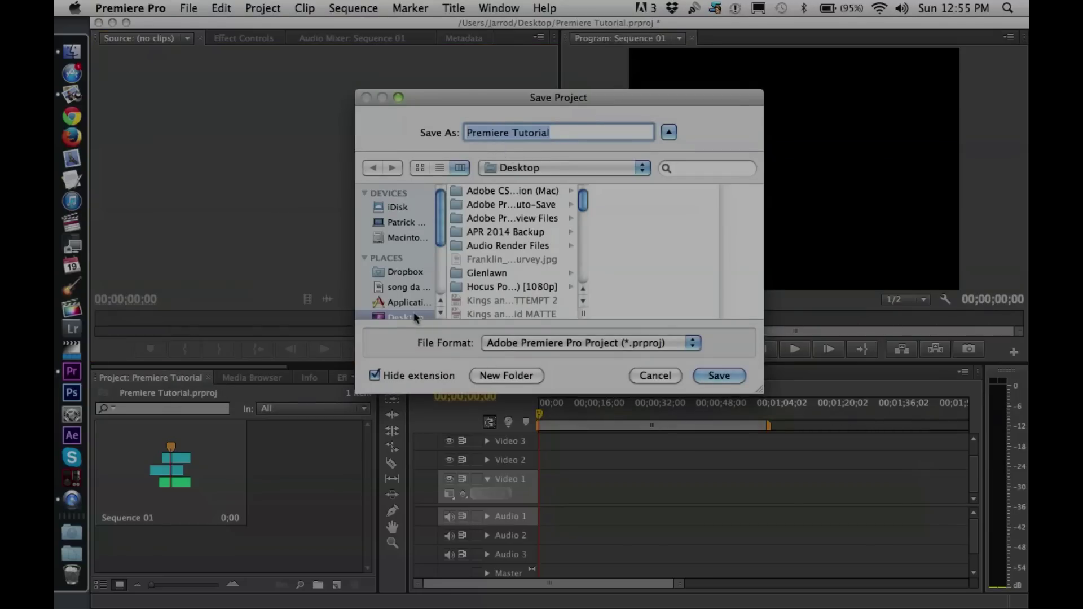
scroll(441, 232, "down", 3)
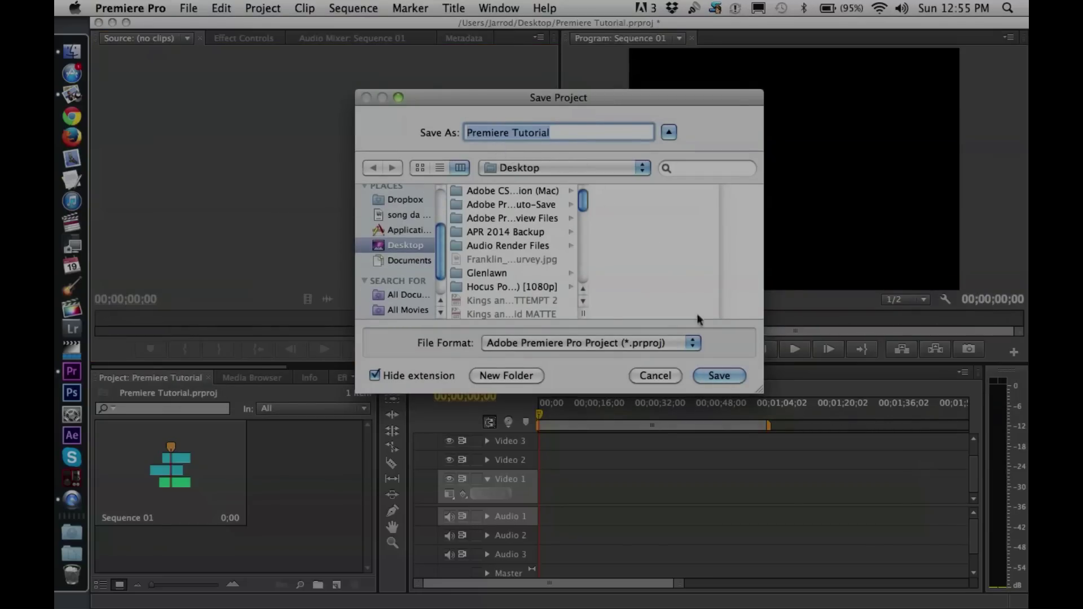
left_click(727, 378)
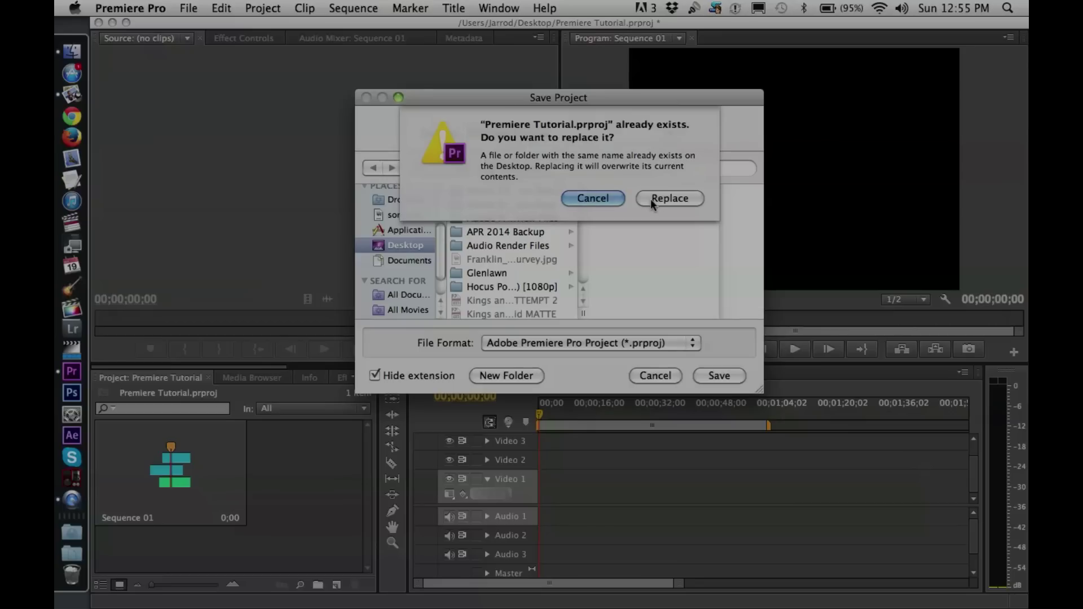
left_click(621, 200)
key("Right")
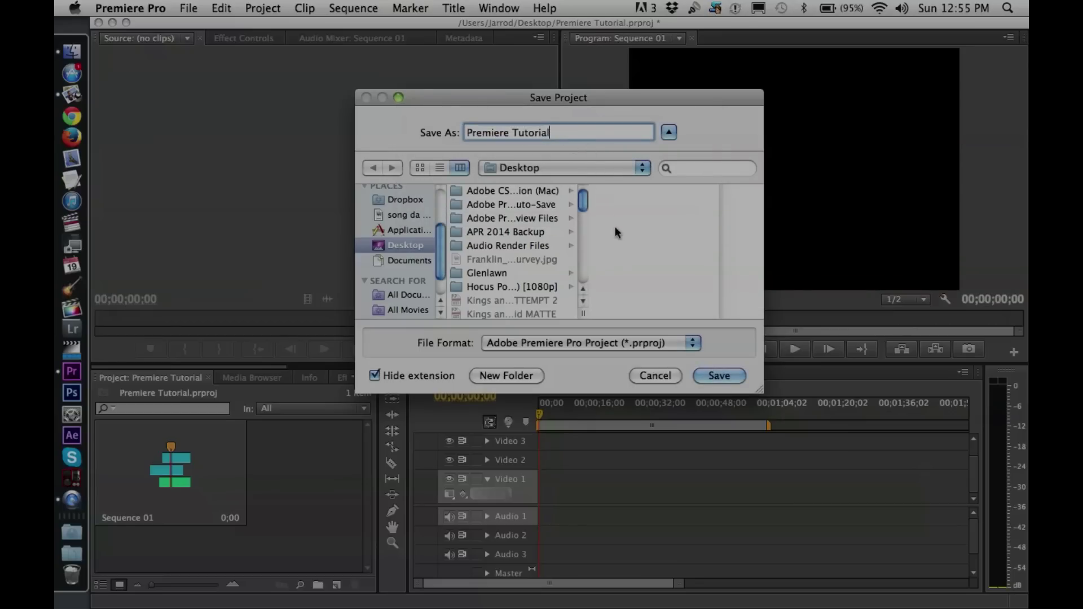
type("REV2")
left_click(703, 376)
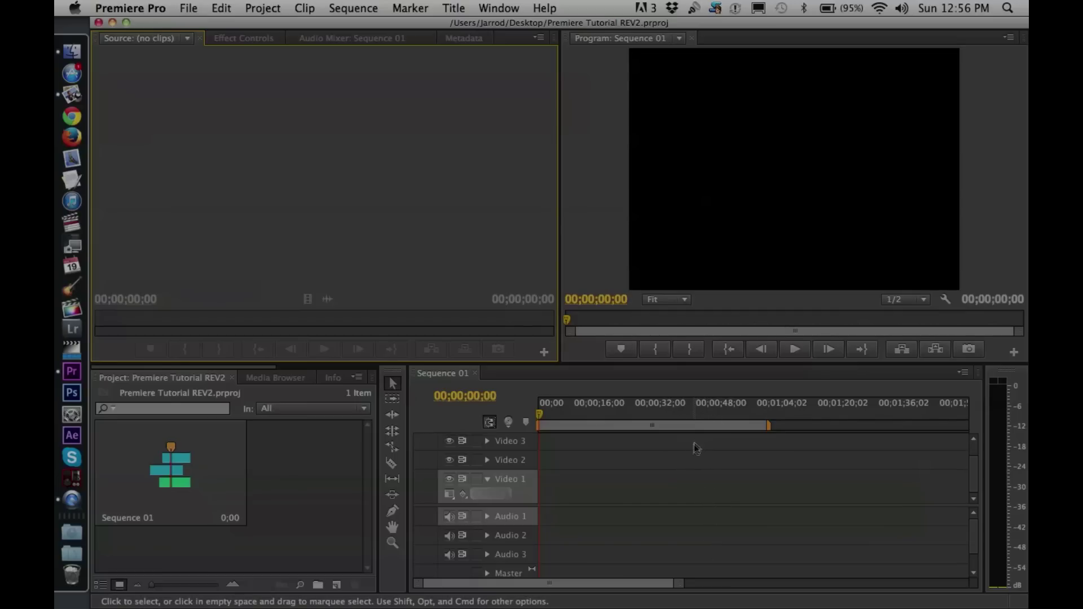
left_click(748, 221)
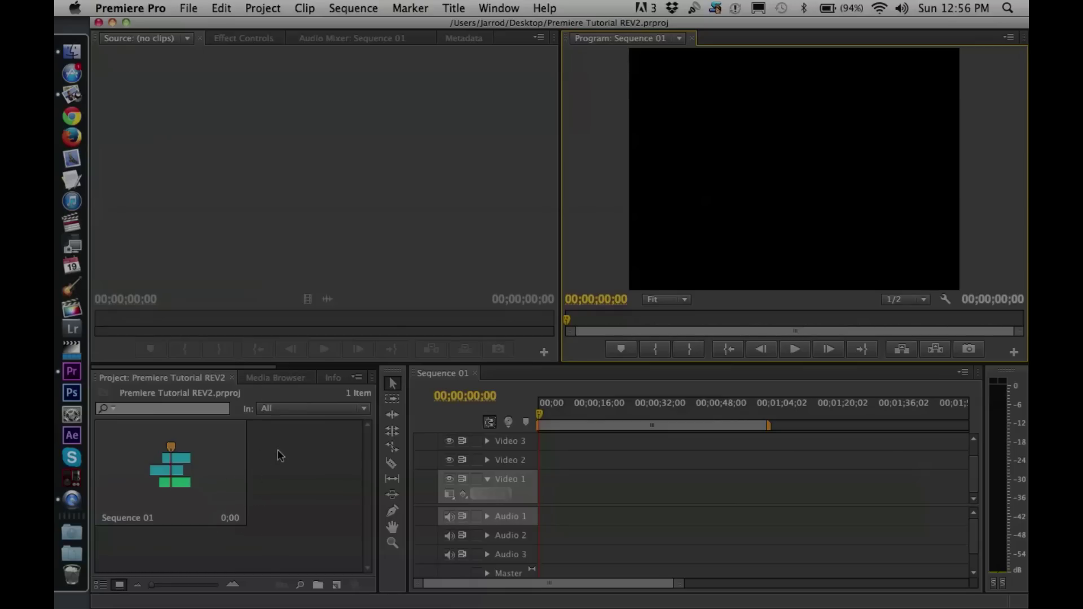
left_click(299, 386)
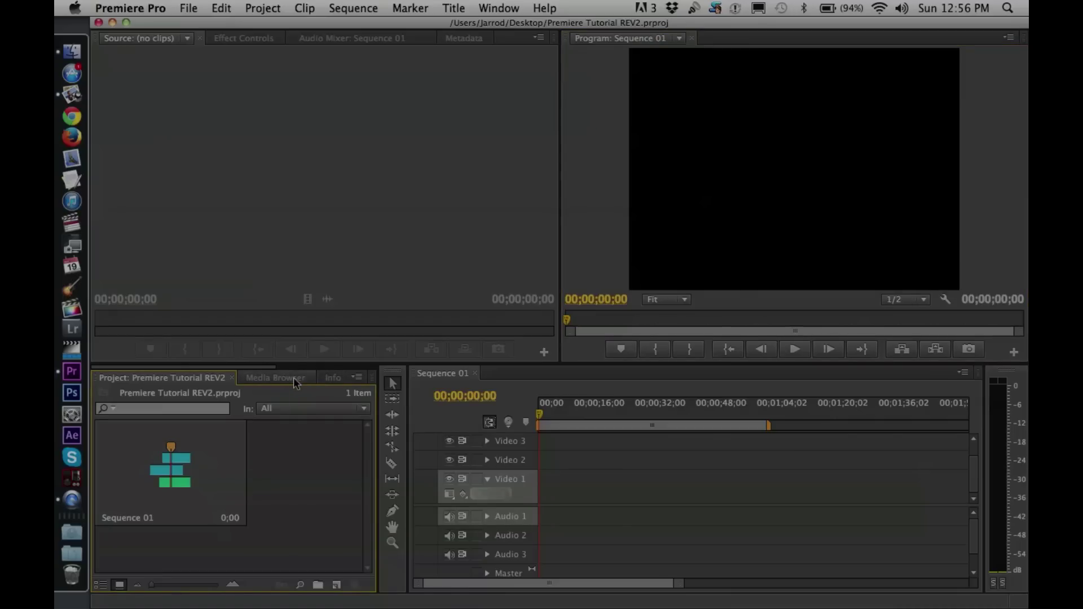
left_click(358, 377)
left_click(327, 475)
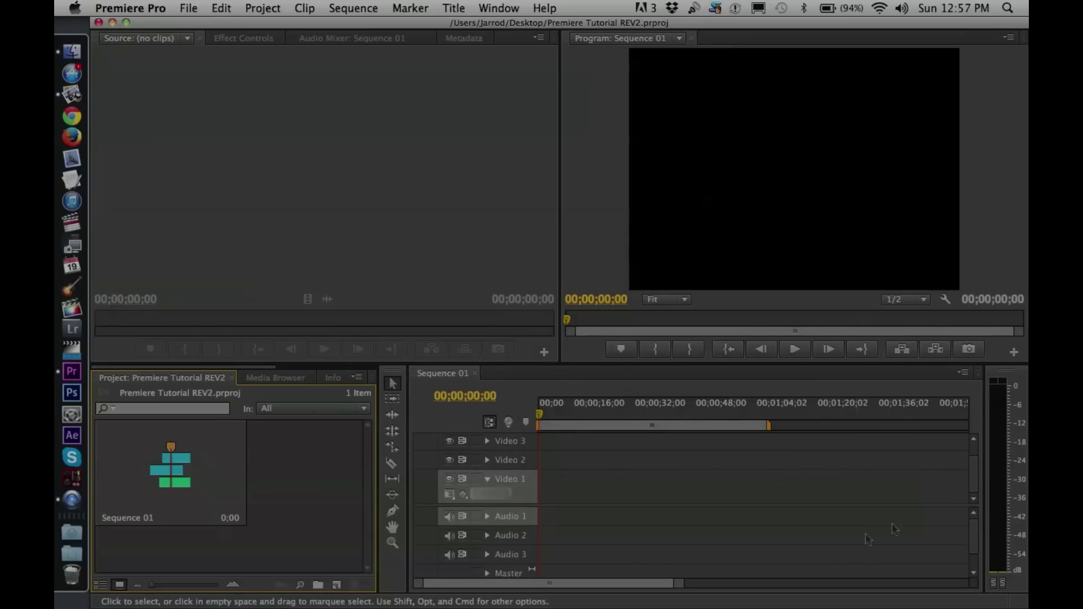
left_click(1022, 50)
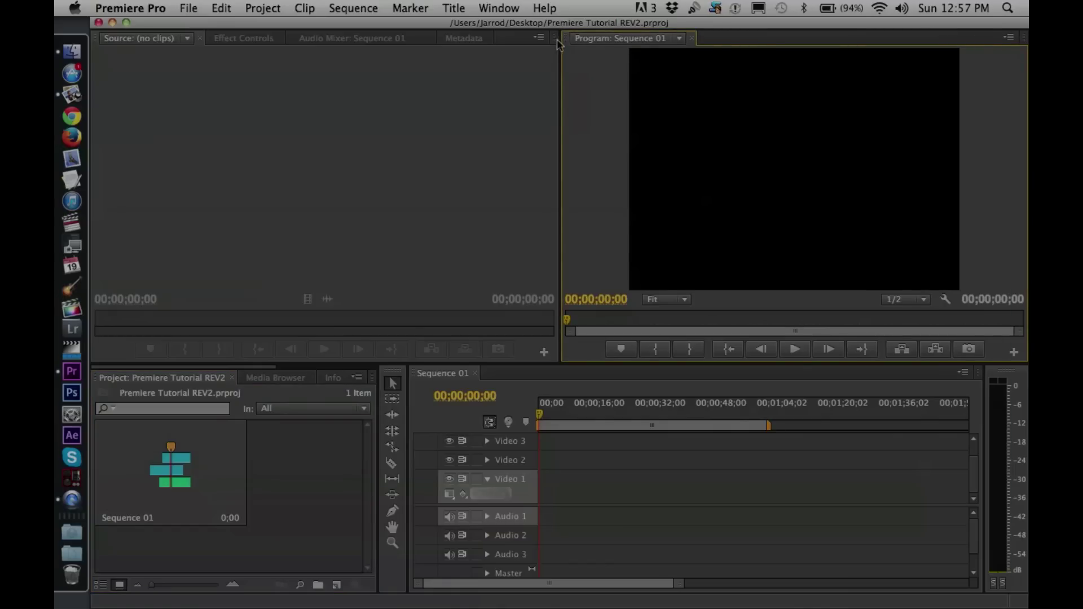
Enlarge the Program monitor by narrowing the Source monitor and shrinking the timeline area's height
left_click_drag(556, 42, 367, 105)
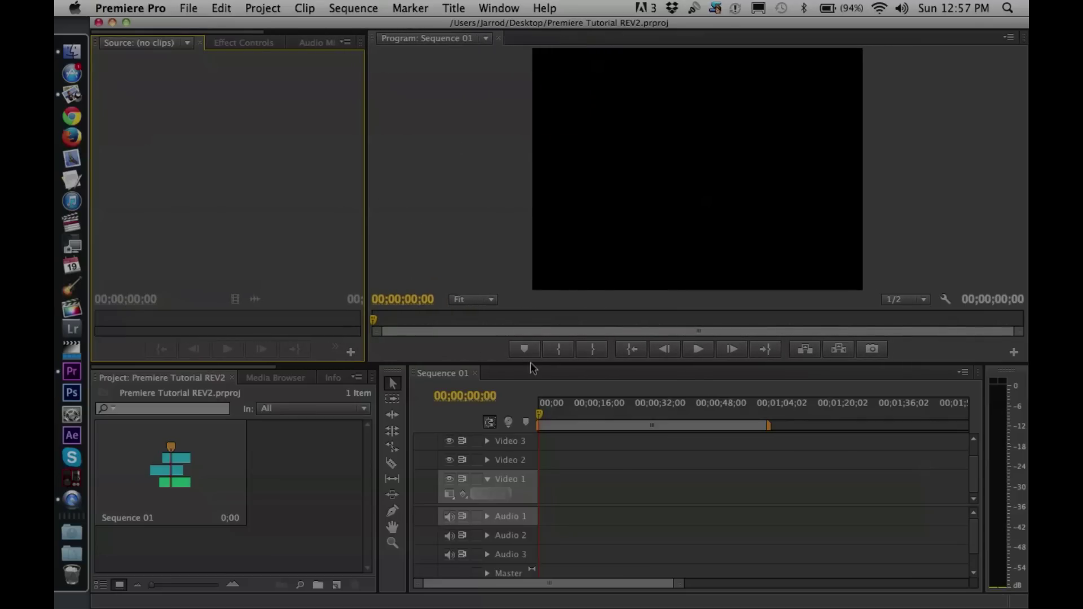
left_click(529, 319)
left_click_drag(547, 364, 553, 409)
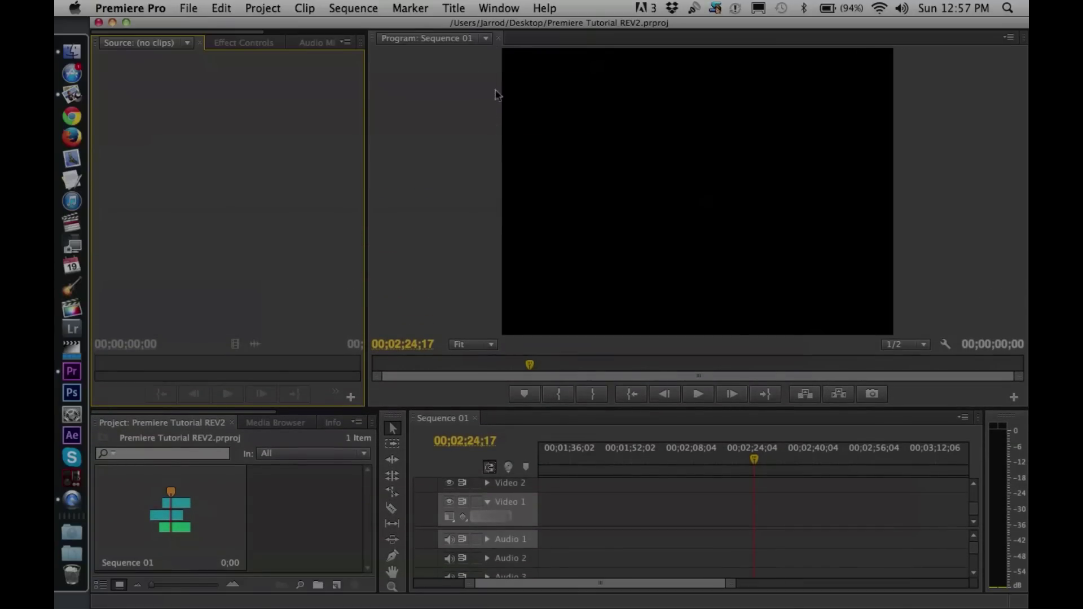
Reset the current Editing workspace to its original panel layout
left_click(511, 6)
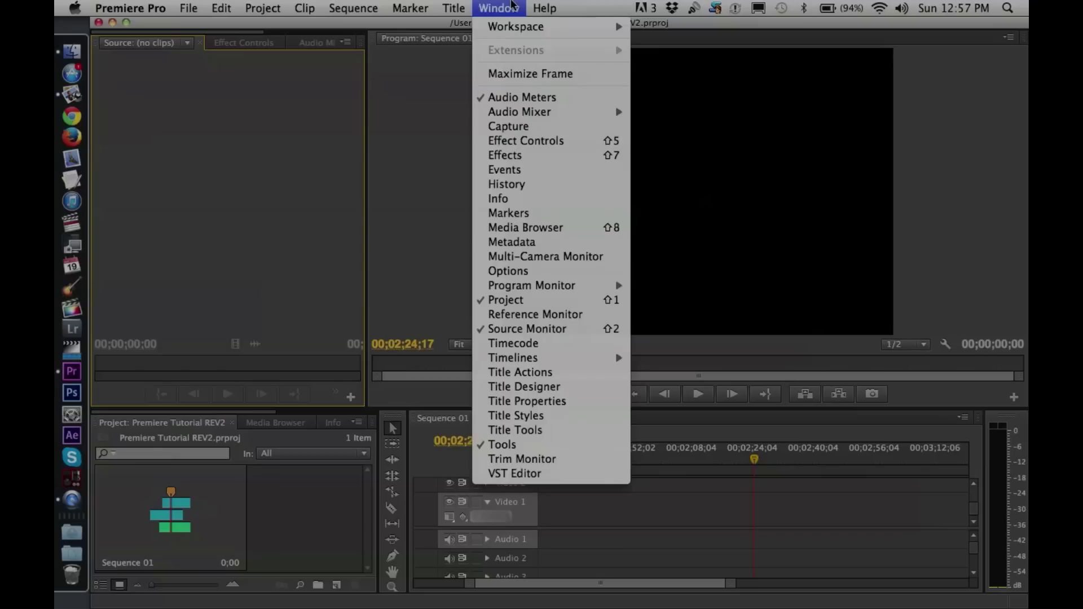
mouse_move(511, 27)
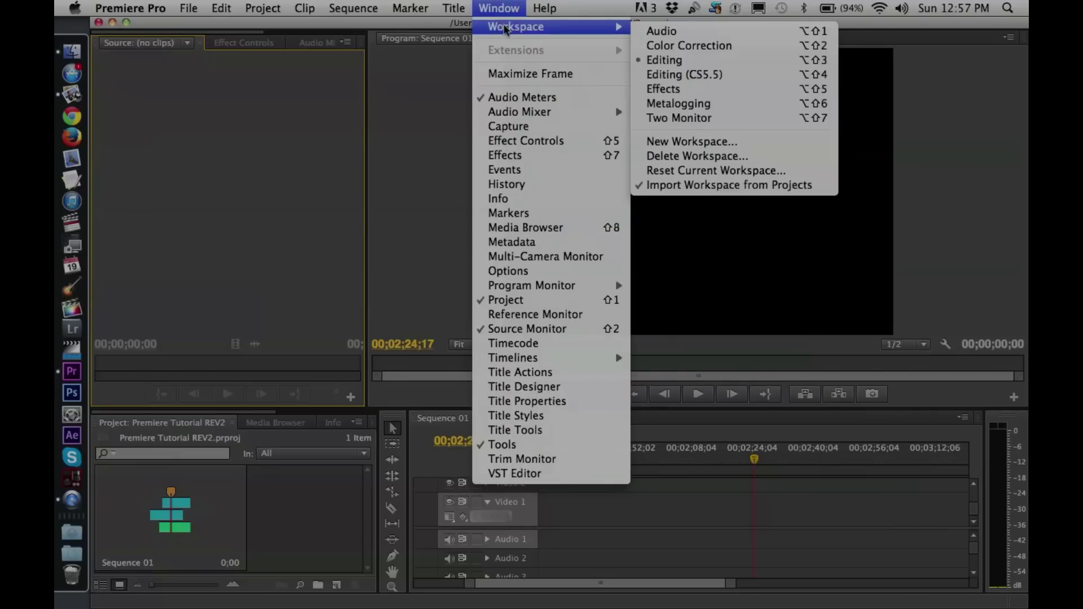
left_click(699, 170)
left_click(650, 338)
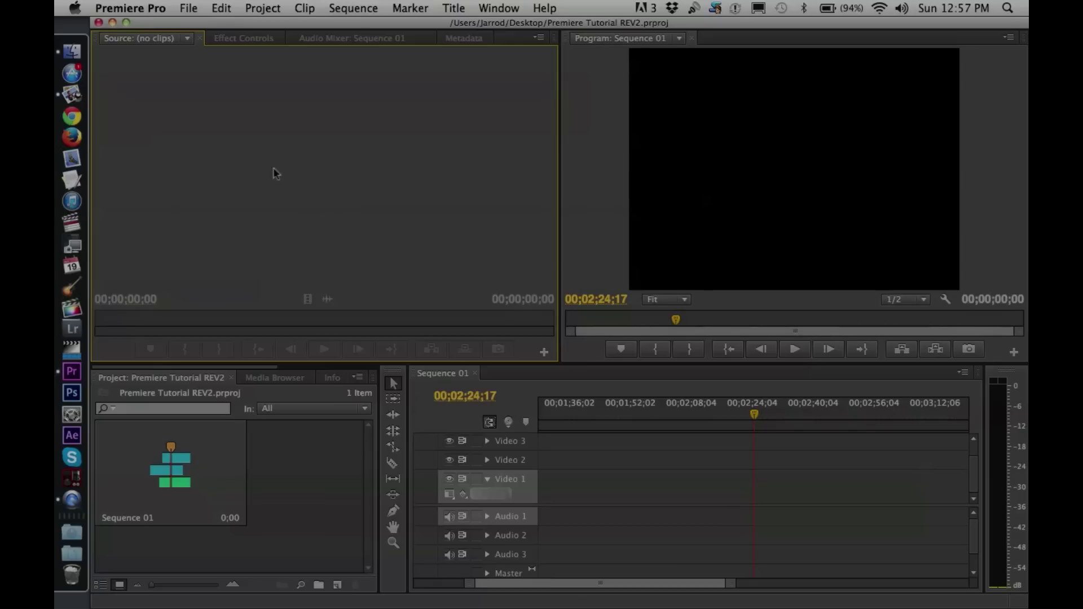
Set the keyboard shortcut layout preset to Final Cut Pro 7.0 and apply it
left_click(151, 9)
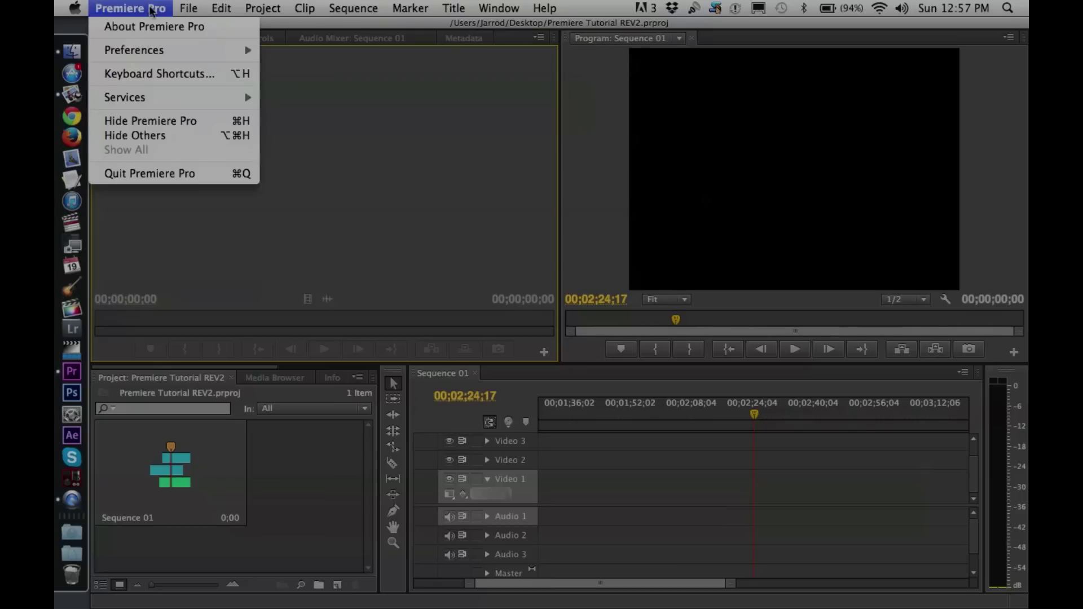
left_click(160, 75)
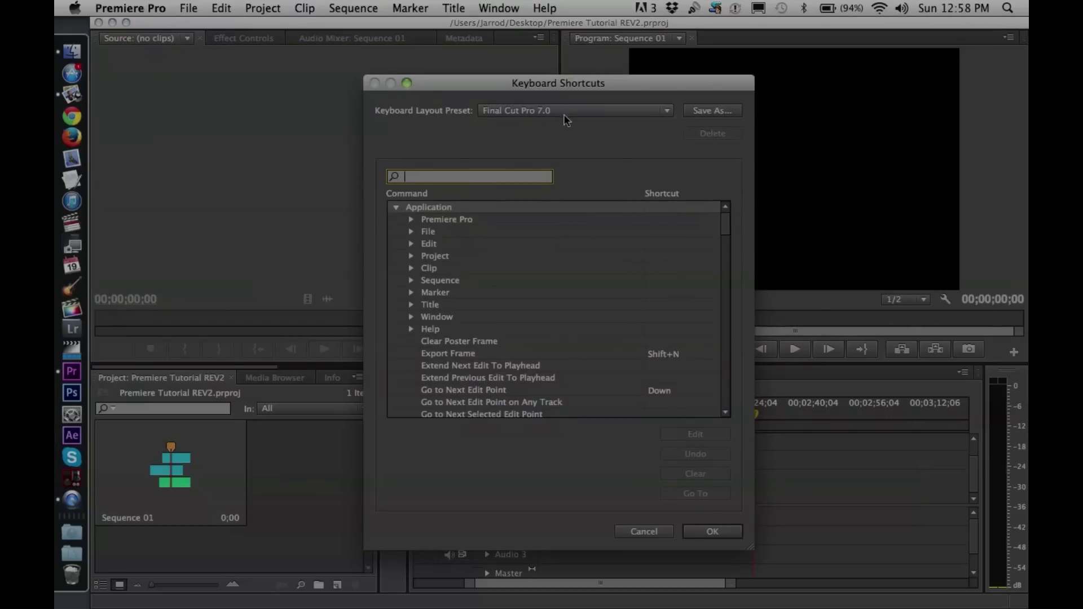
left_click(565, 115)
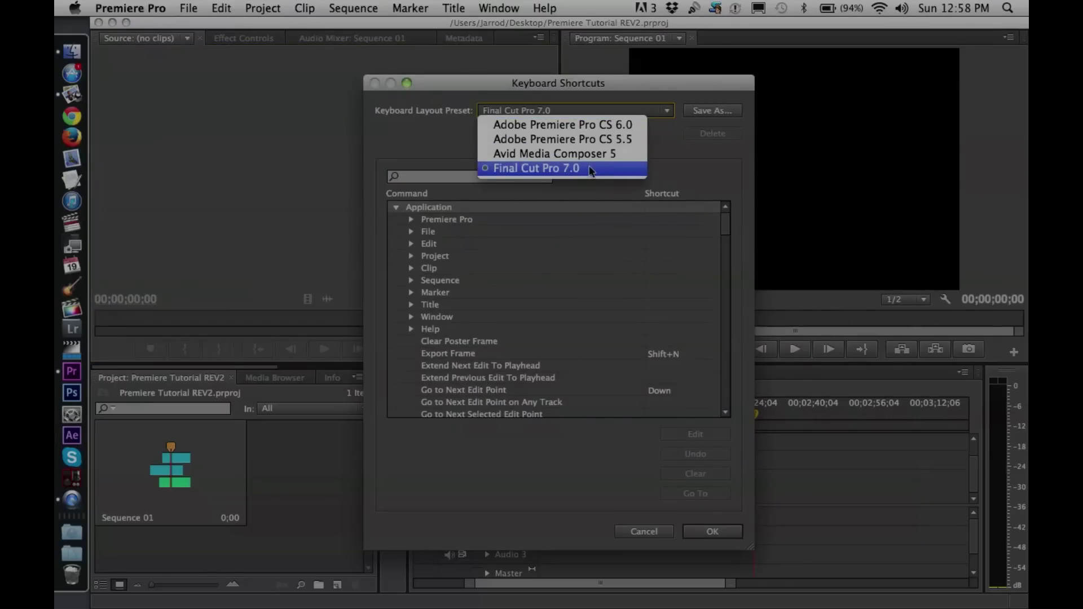
left_click(566, 172)
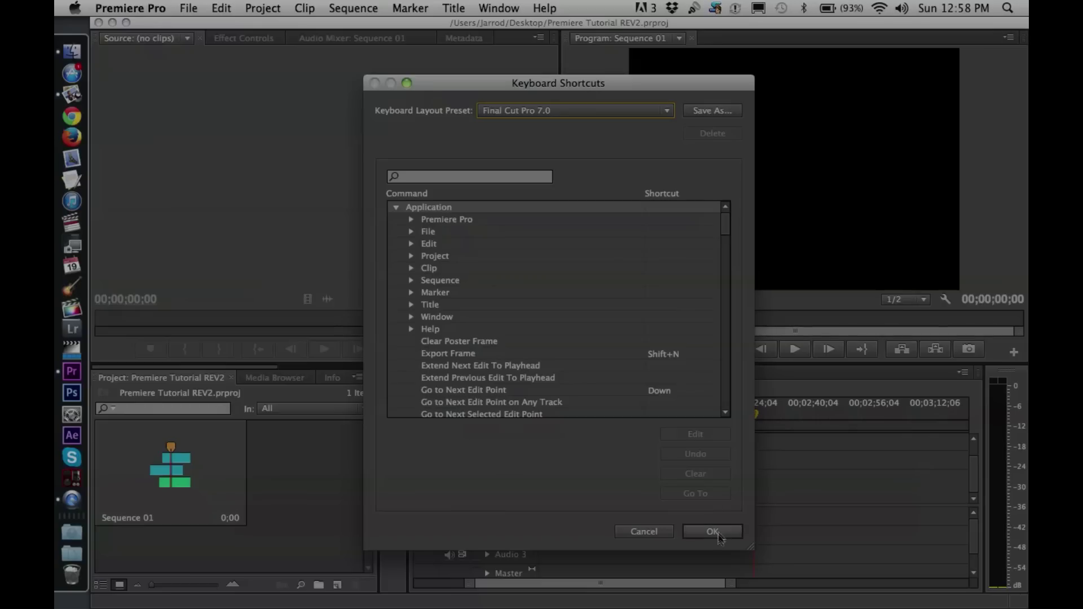
mouse_move(727, 225)
left_mouse_down()
mouse_move(732, 308)
mouse_move(728, 214)
left_mouse_up()
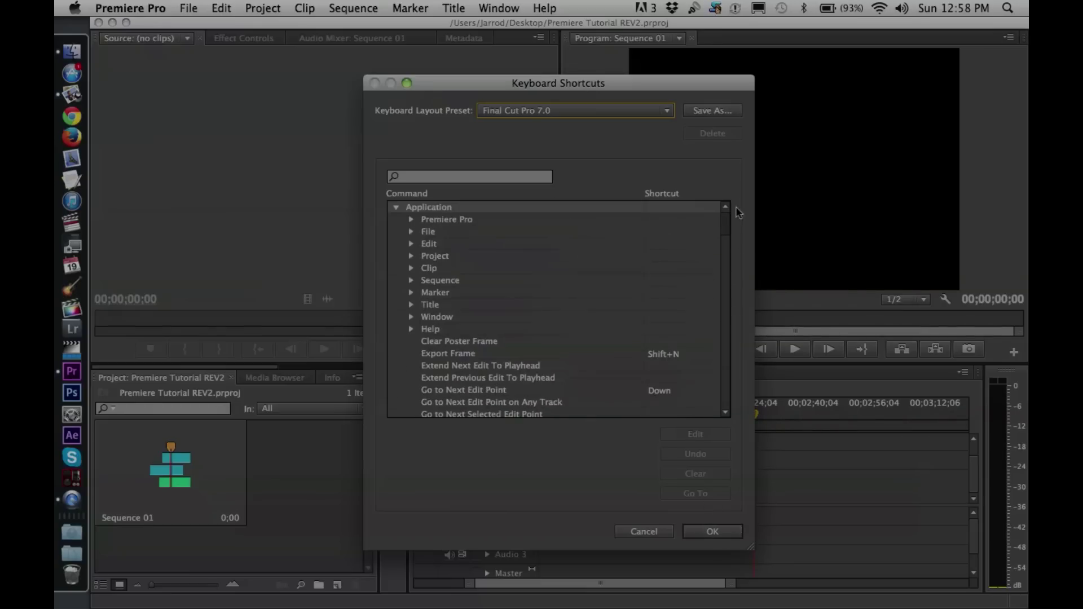
left_click(713, 533)
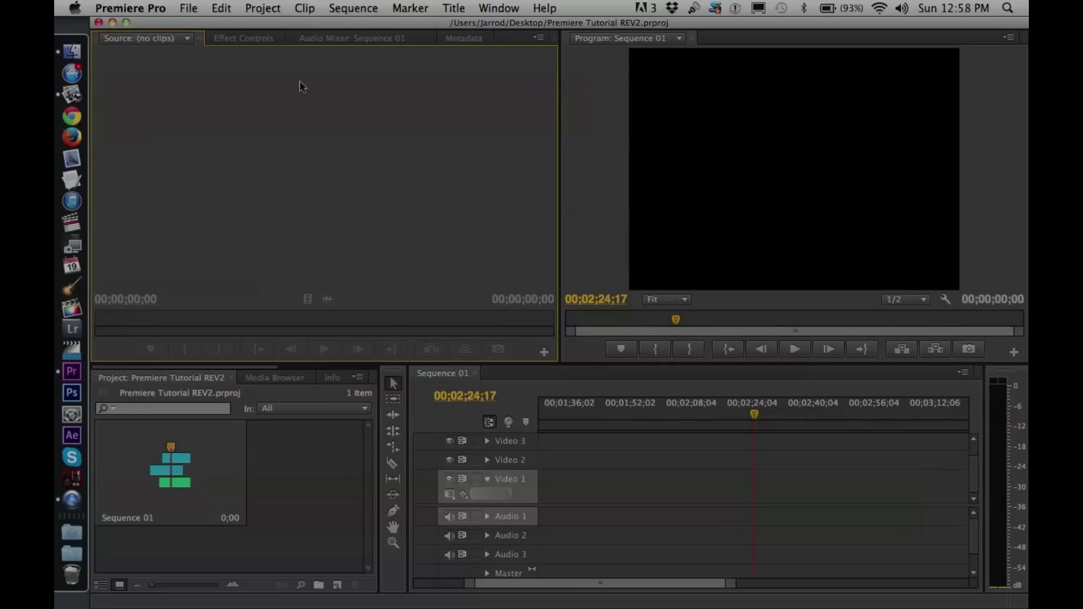
Import all five media files from the Premiere Tutorial Assets folder on the Desktop into the project
left_click(192, 8)
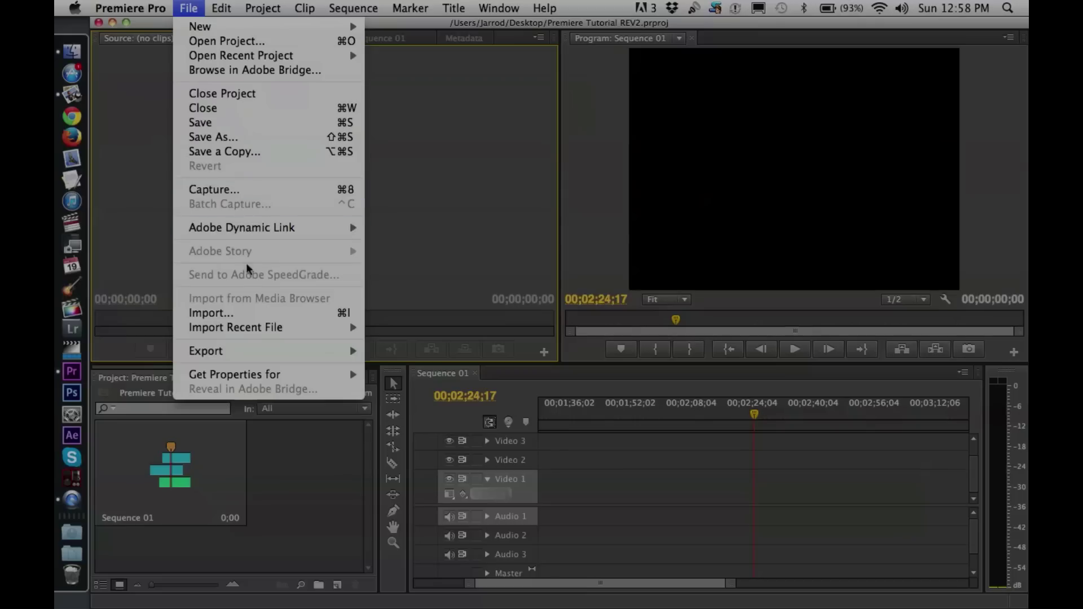
left_click(261, 314)
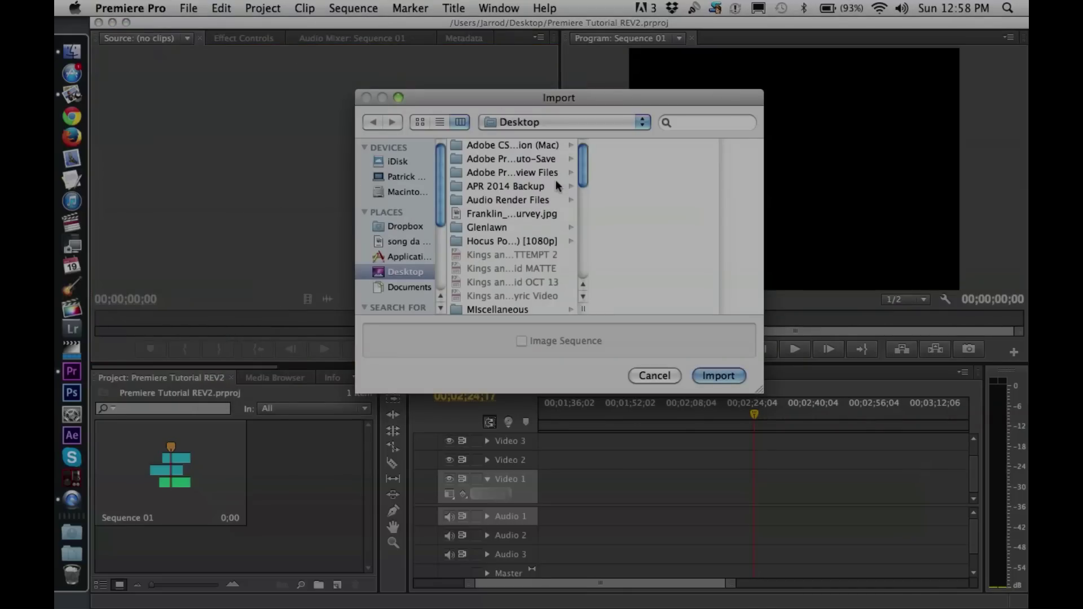
left_click_drag(583, 163, 578, 218)
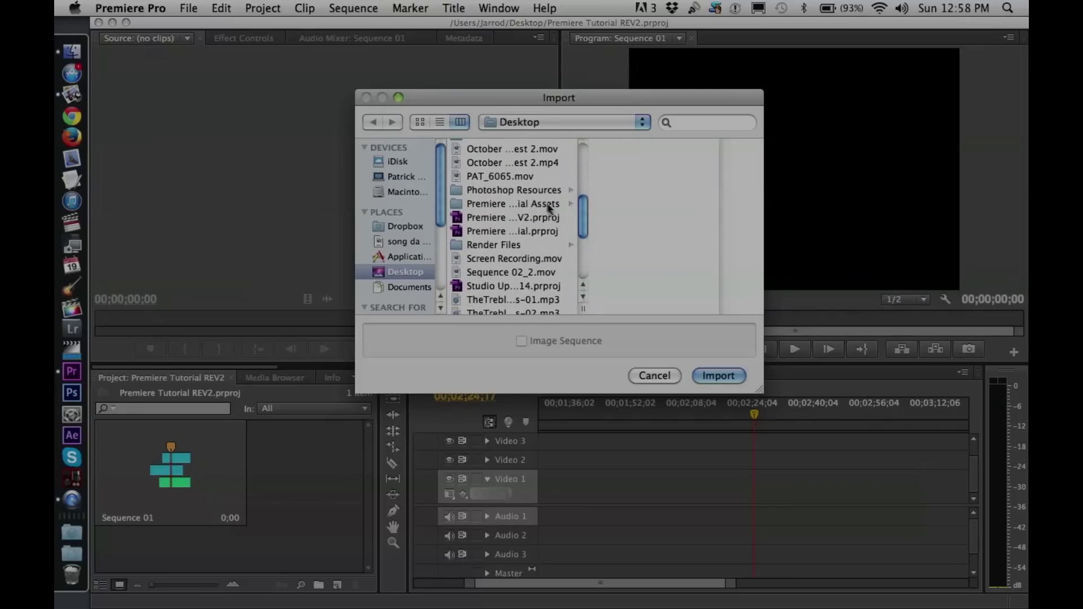
left_click(549, 205)
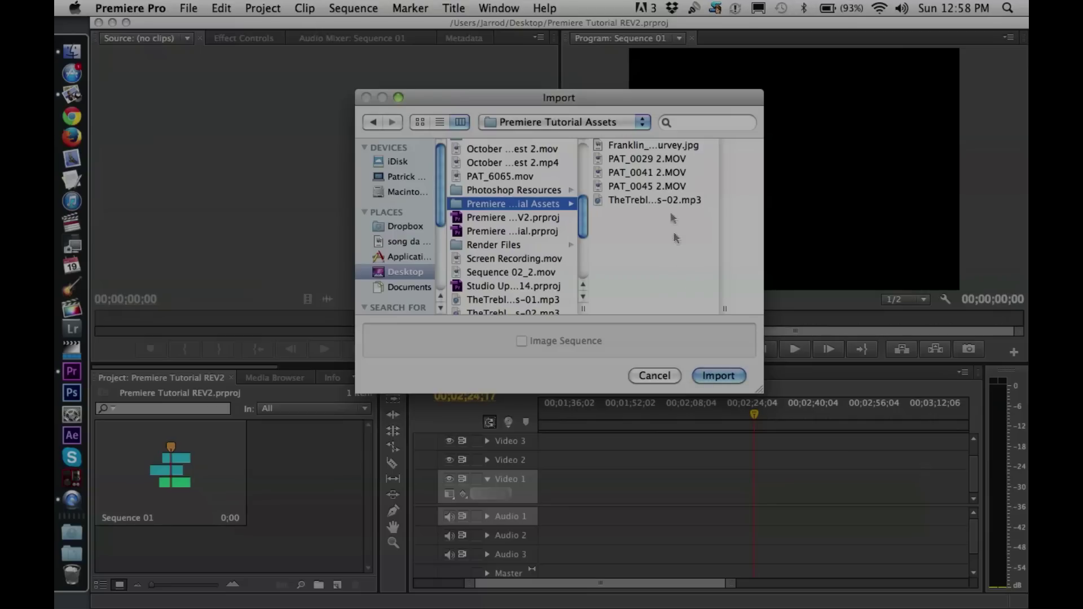
left_click_drag(672, 232, 603, 142)
left_click(716, 376)
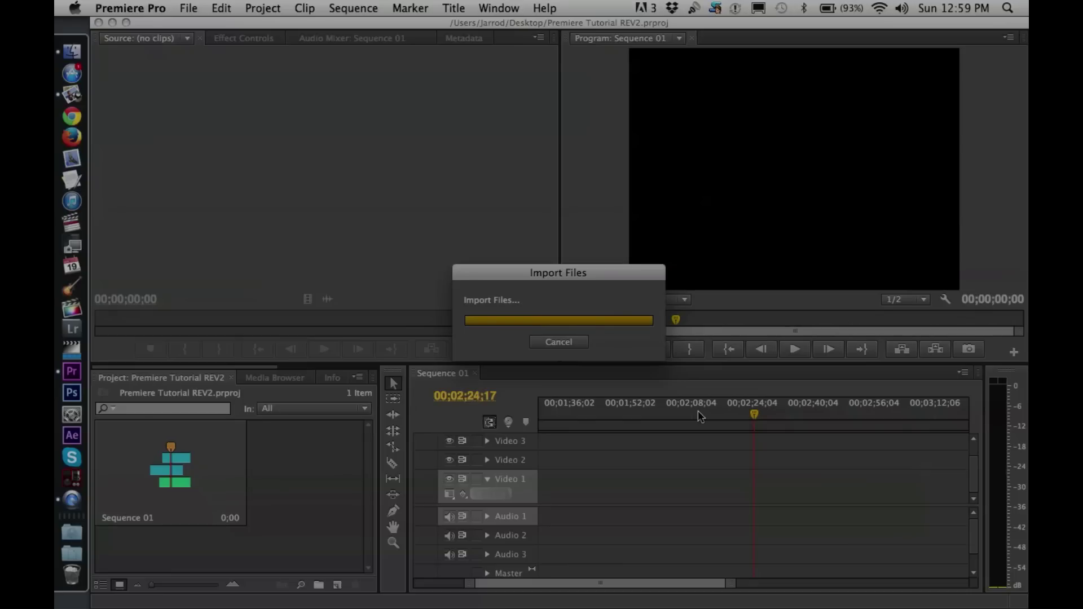
Examine the imported media in the project, comparing the list view, the icon view and enlarged thumbnails
mouse_move(369, 518)
left_mouse_down()
mouse_move(367, 430)
mouse_move(369, 533)
left_mouse_up()
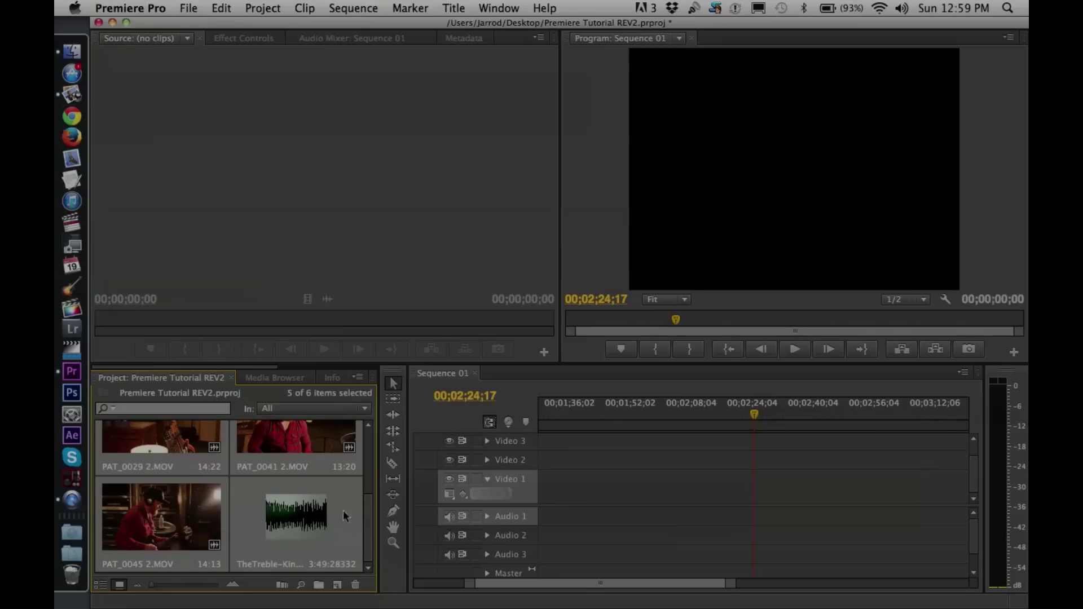
left_click_drag(367, 515, 370, 492)
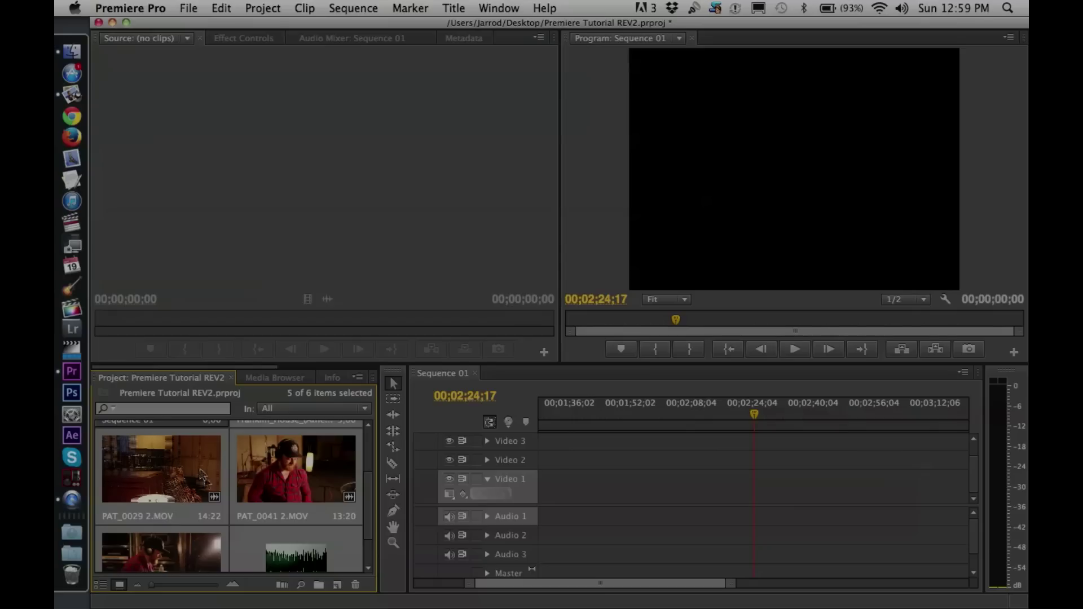
scroll(372, 530, "down", 2)
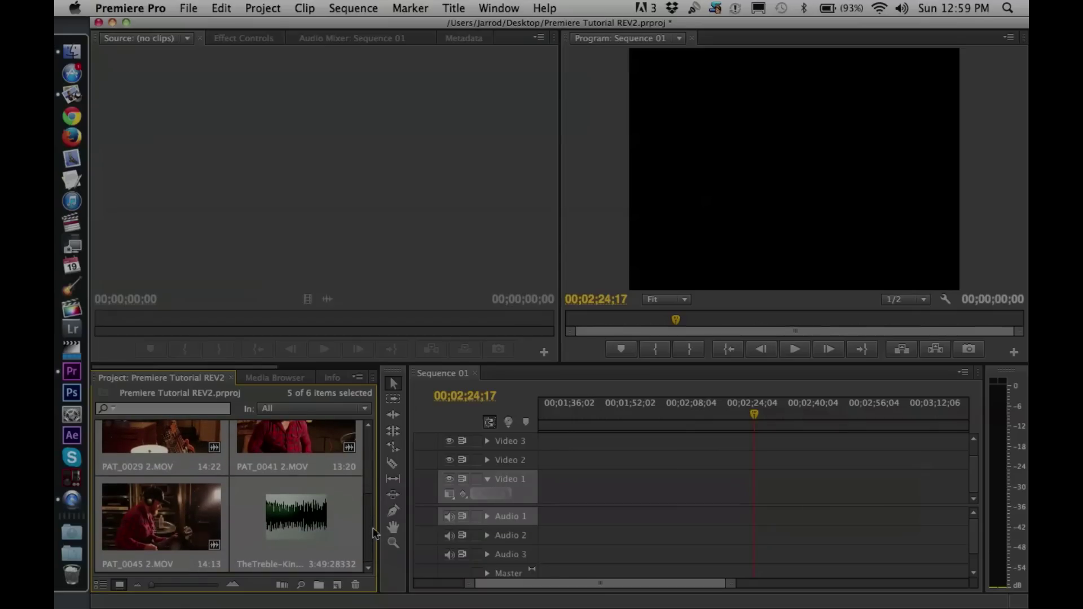
left_click(102, 586)
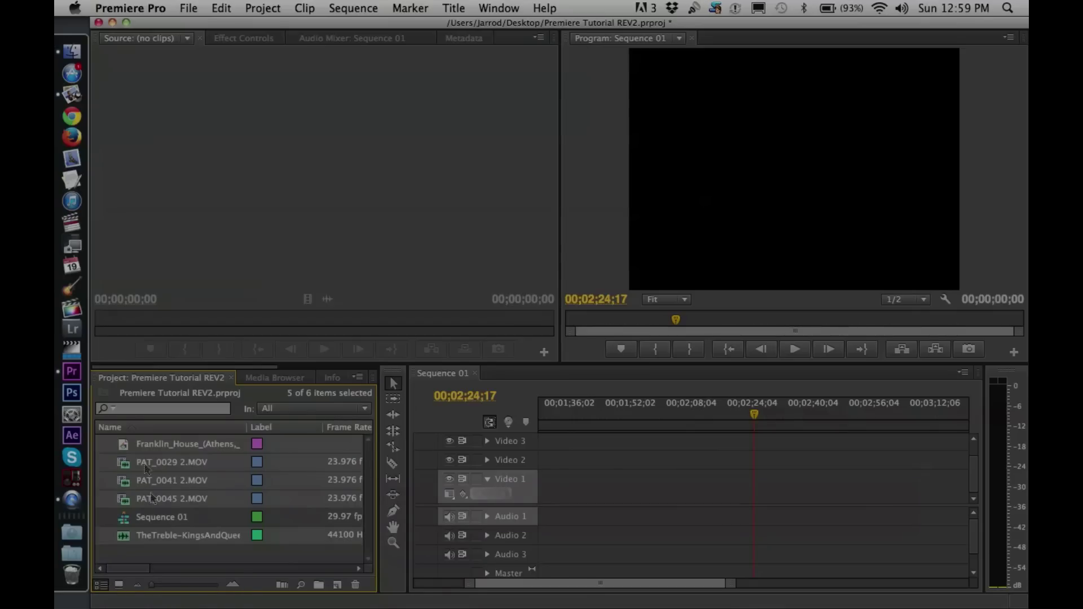
left_click(119, 585)
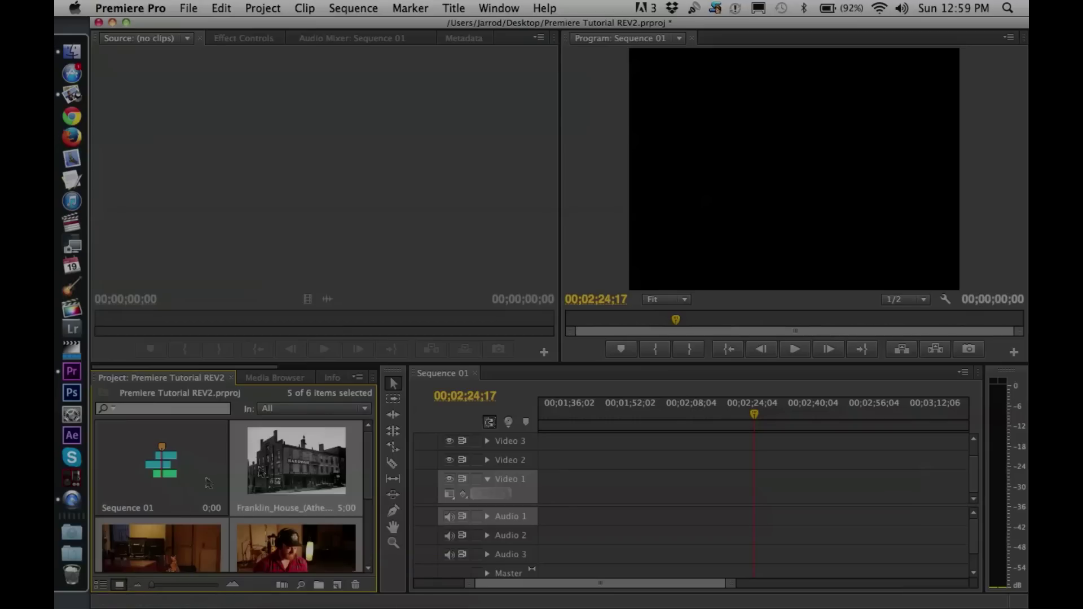
left_click_drag(369, 451, 378, 527)
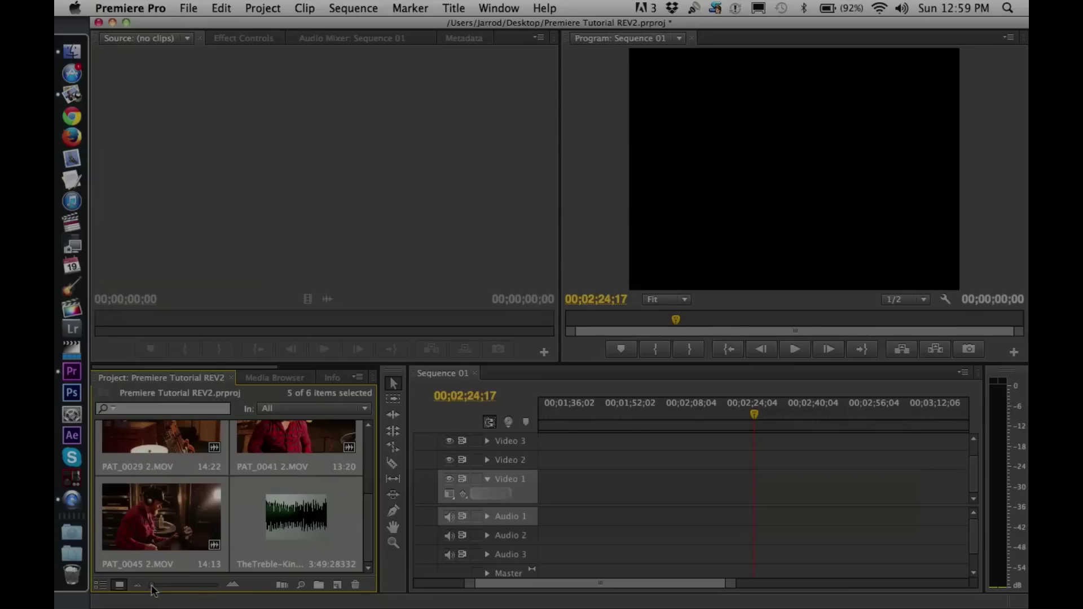
left_click_drag(151, 589, 182, 590)
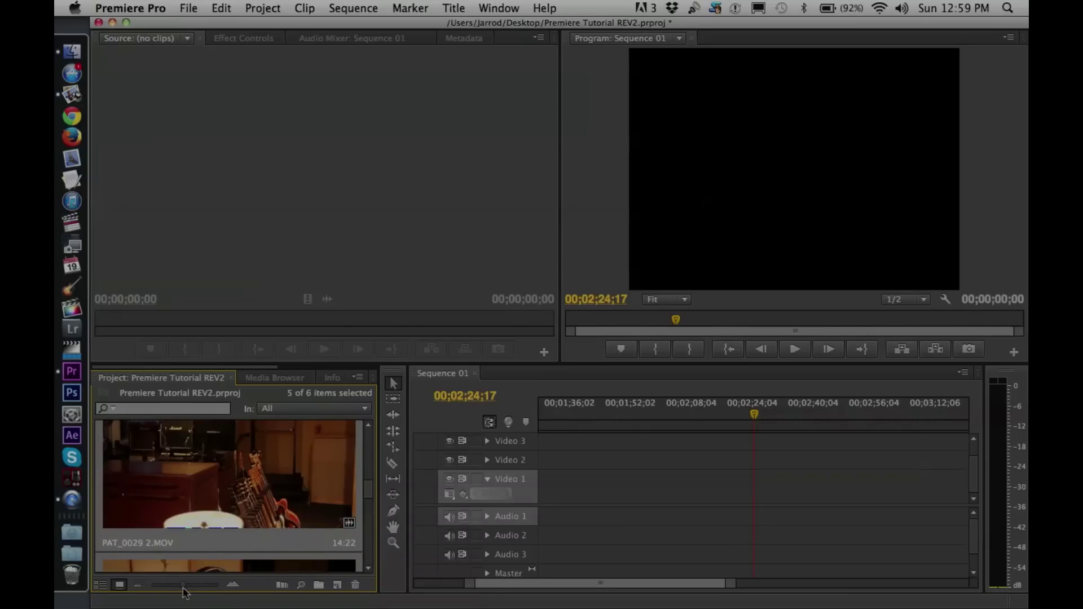
left_click_drag(182, 590, 151, 590)
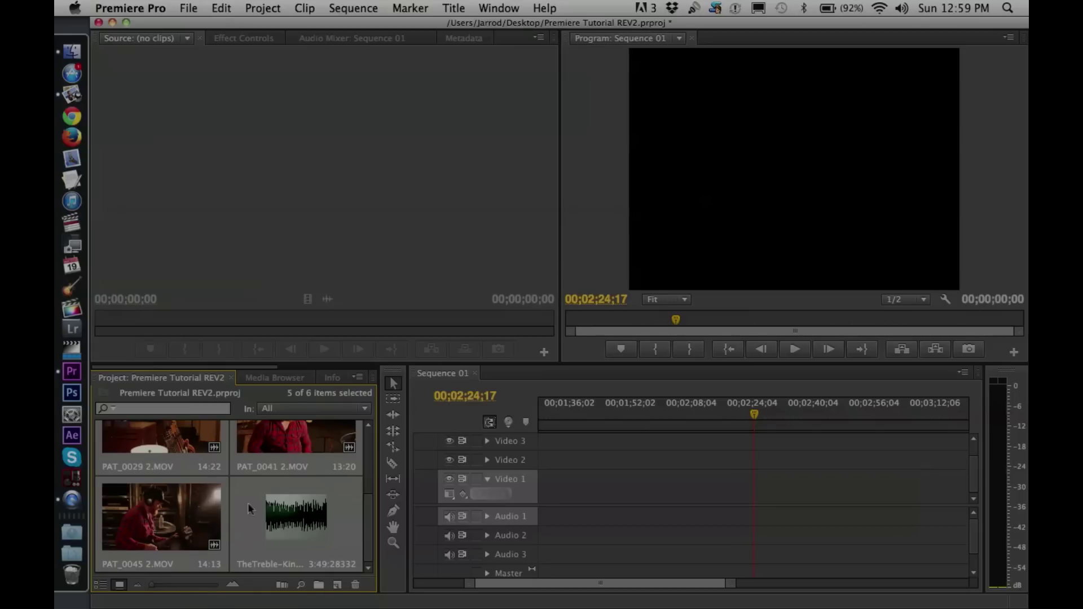
Create two bins in the project, one named Video and the other named B Roll
left_click(319, 586)
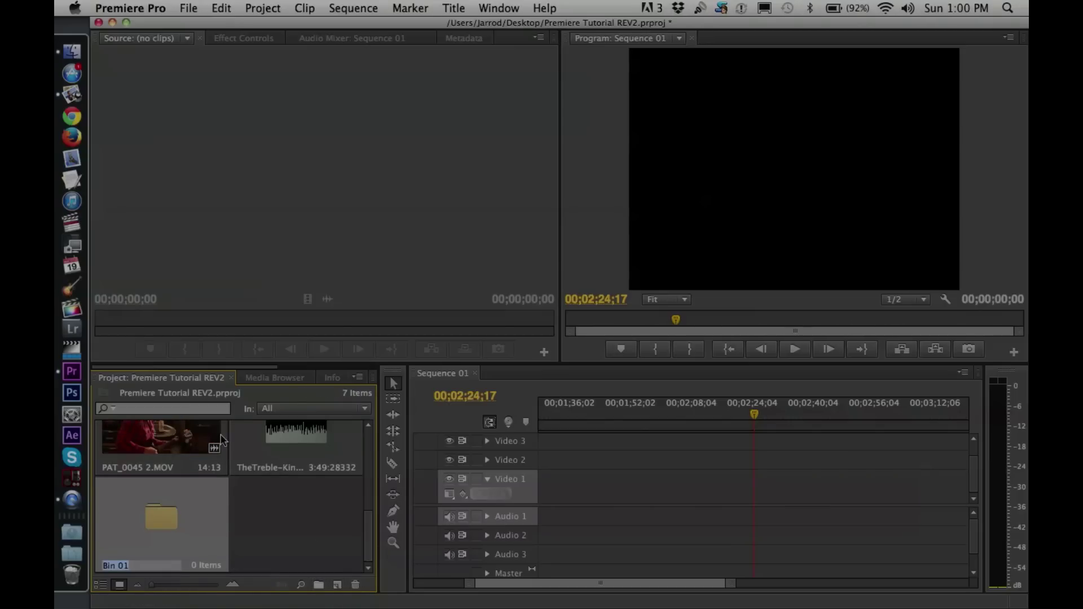
type("Video")
left_click(316, 526)
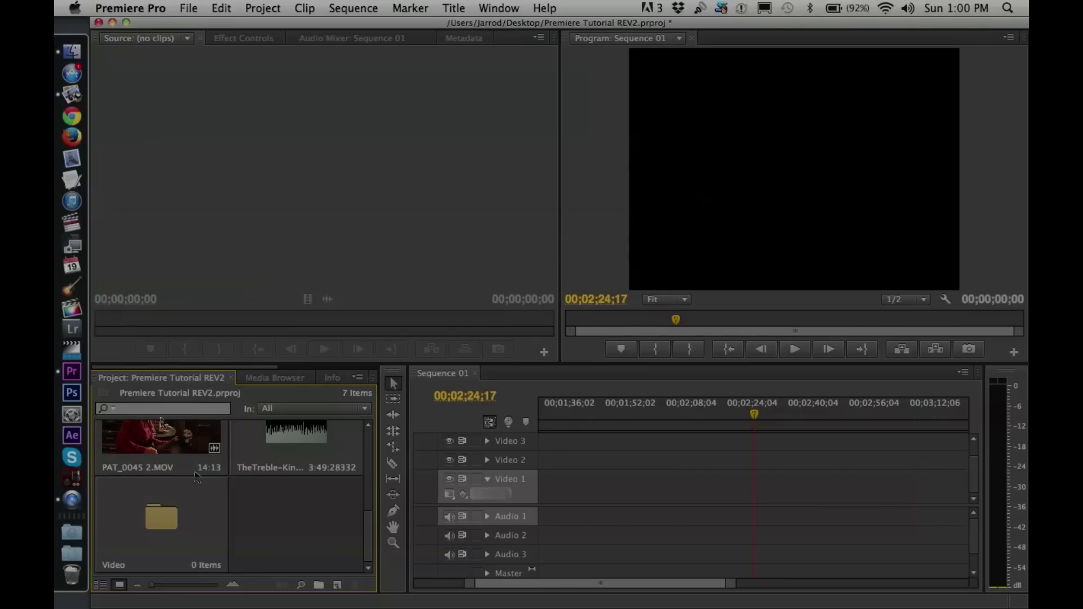
left_click(319, 585)
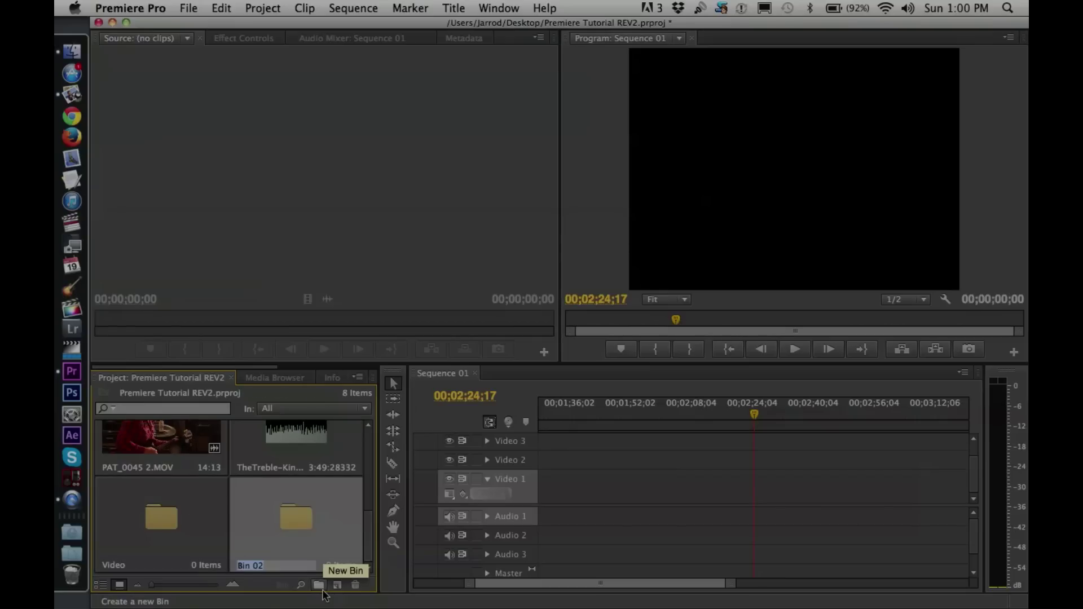
type("St")
type("B Roll")
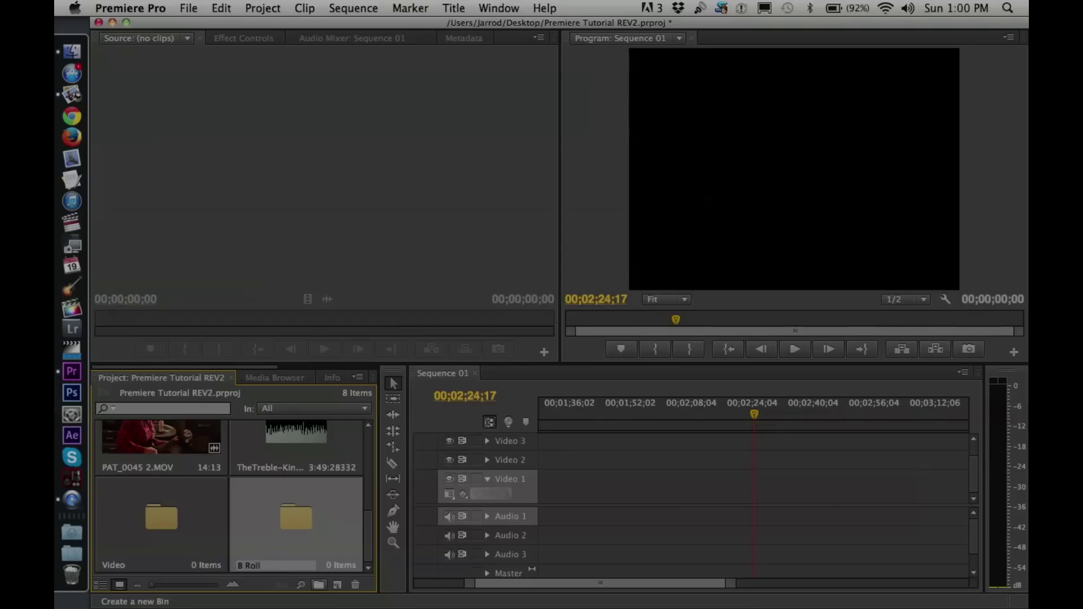
Delete the empty B Roll and Video bins from the project
left_click(154, 507)
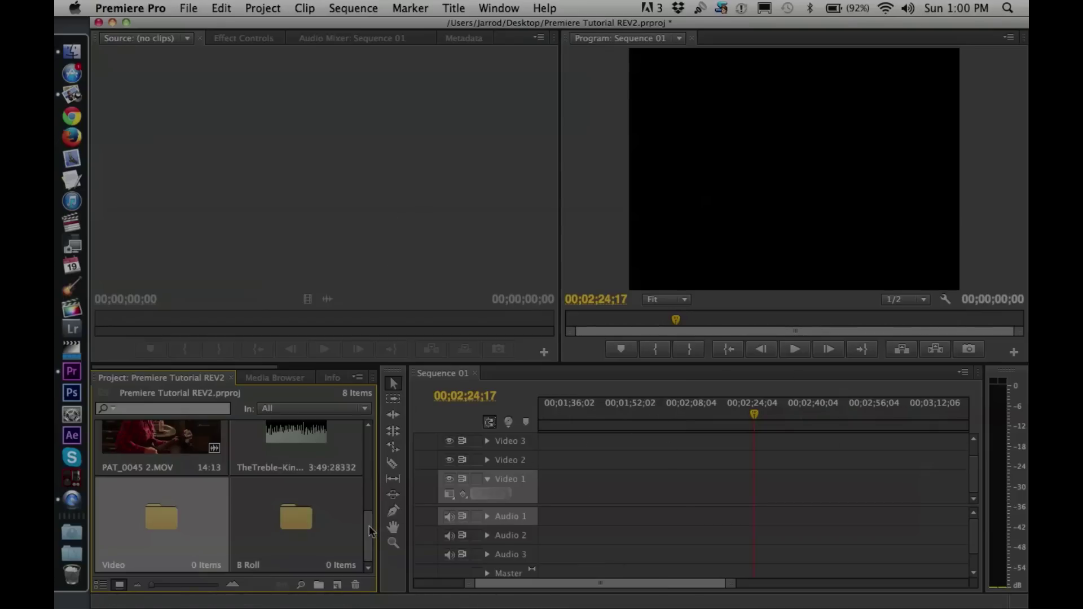
left_click(317, 529)
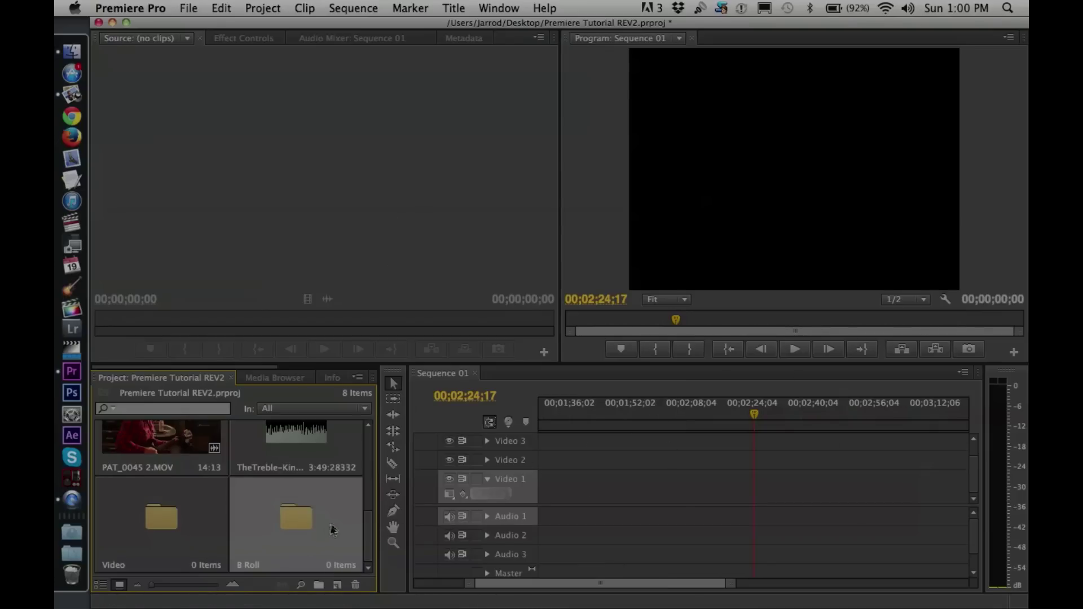
key("Delete")
left_click(194, 515)
key("Delete")
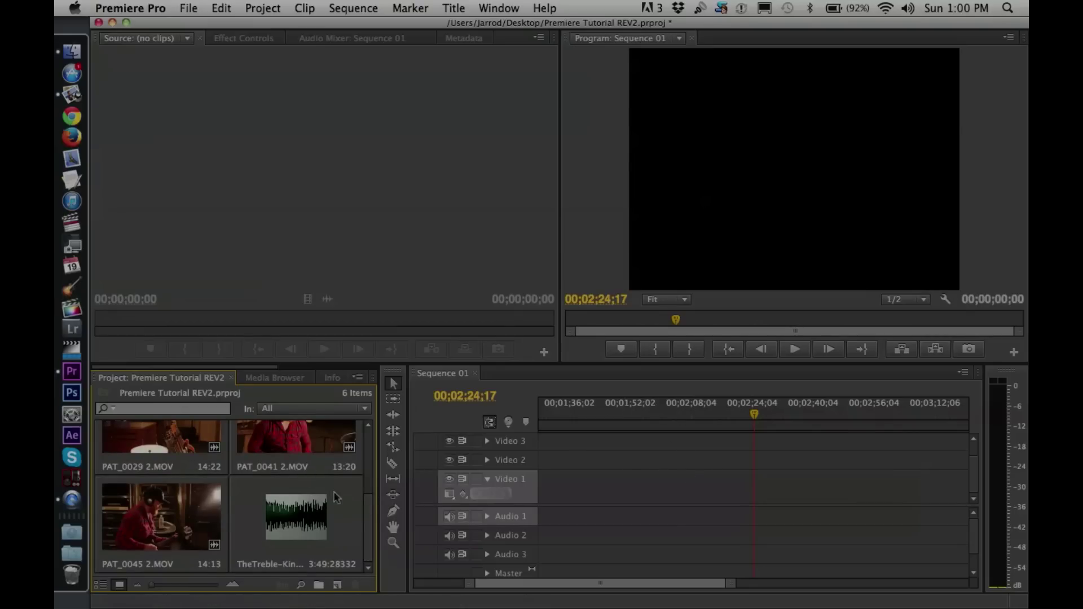
Load the PAT_0029 2.MOV clip into the Source monitor and preview part of its footage
scroll(357, 471, "up", 3)
scroll(355, 451, "up", 2)
scroll(358, 456, "down", 1)
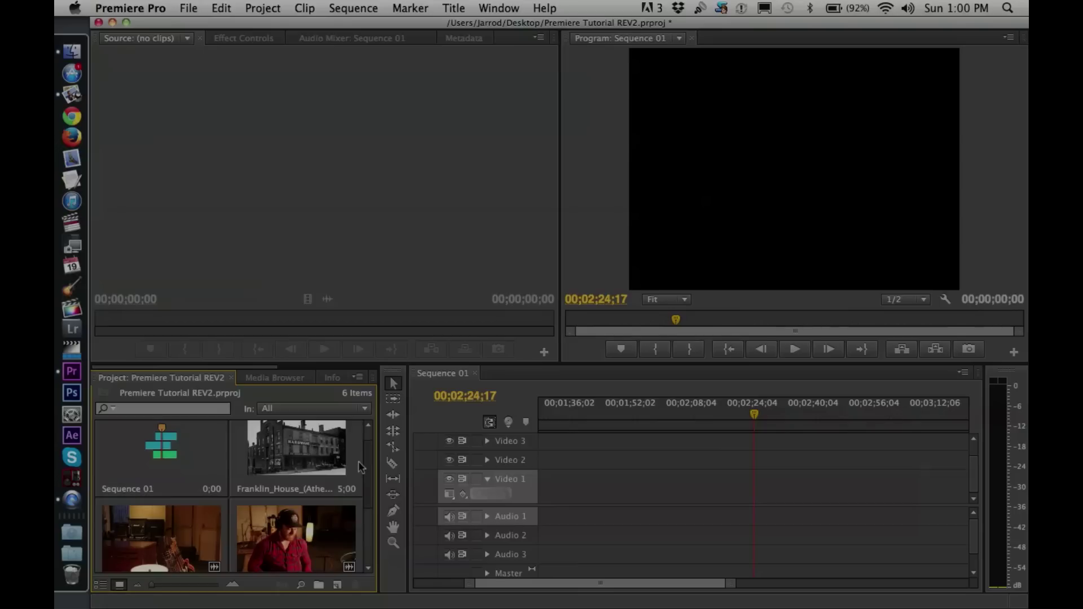
scroll(357, 461, "up", 1)
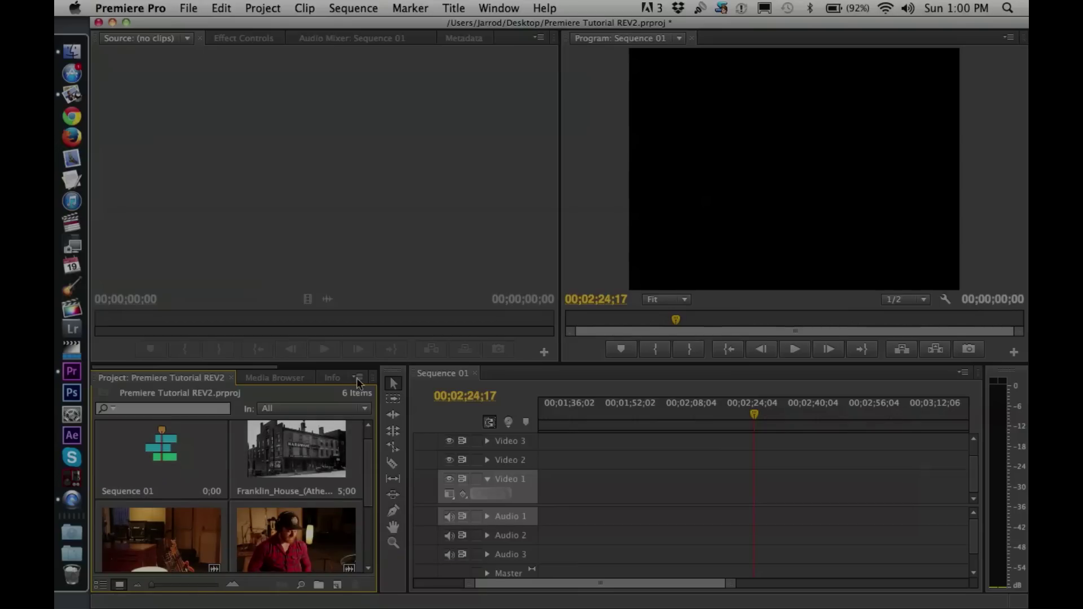
scroll(367, 462, "down", 3)
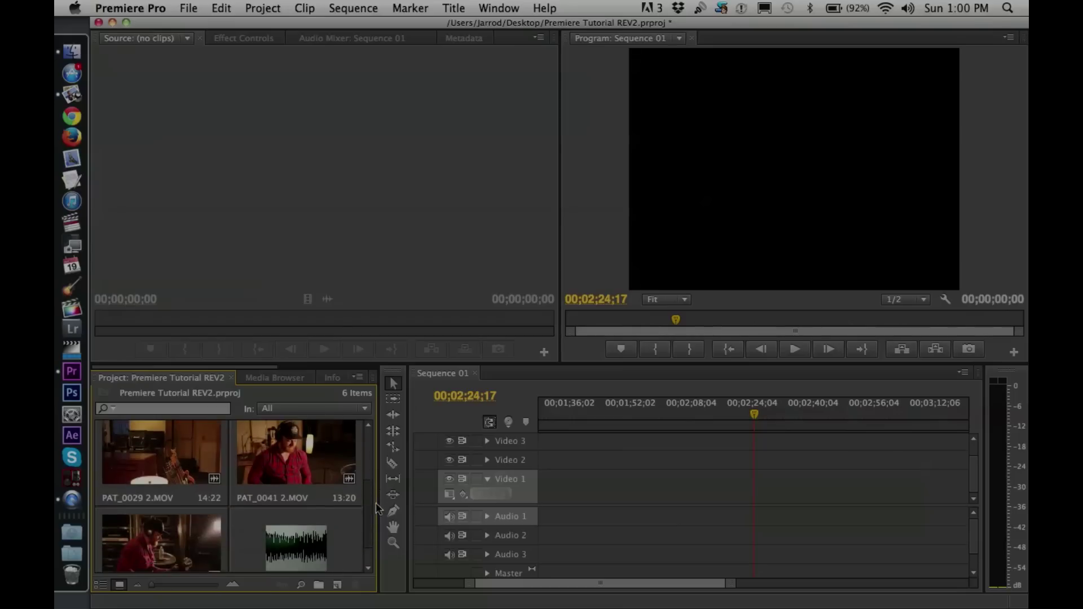
double_click(186, 458)
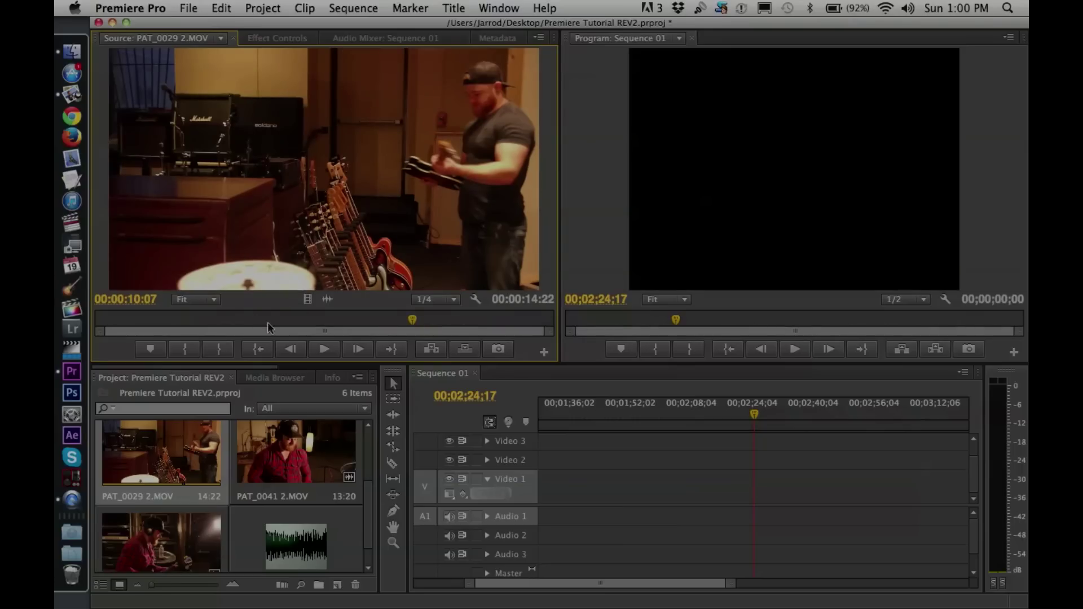
key("space")
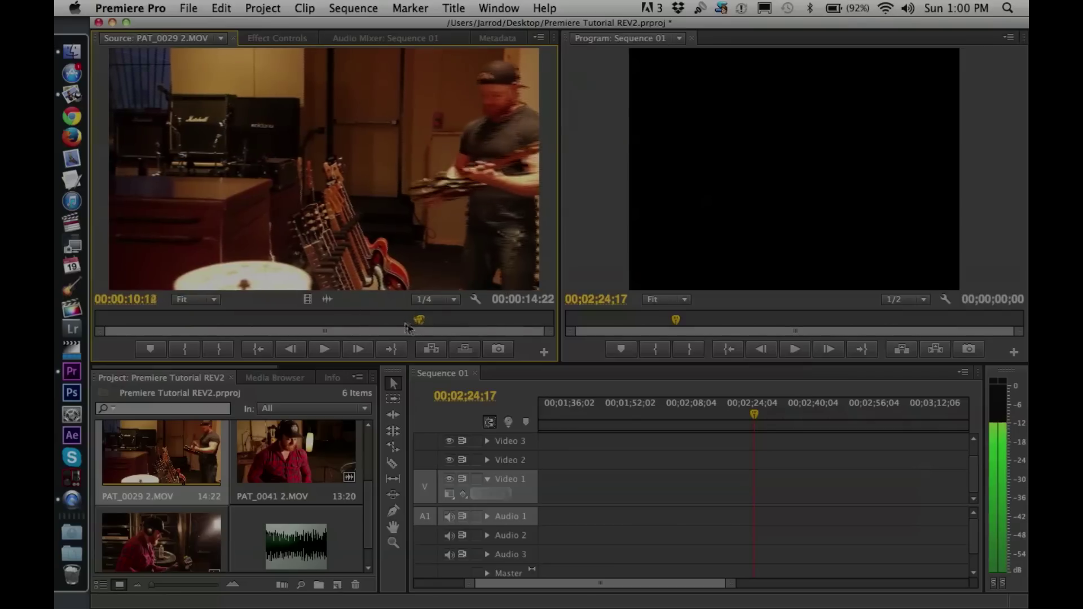
left_click(407, 324)
left_click_drag(401, 325, 220, 286)
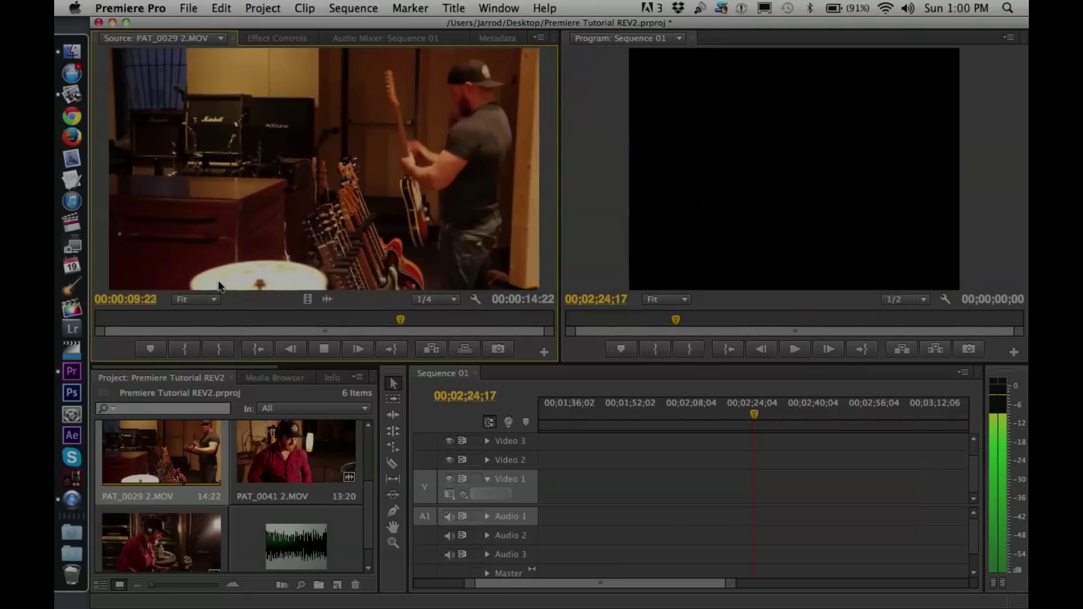
key("space")
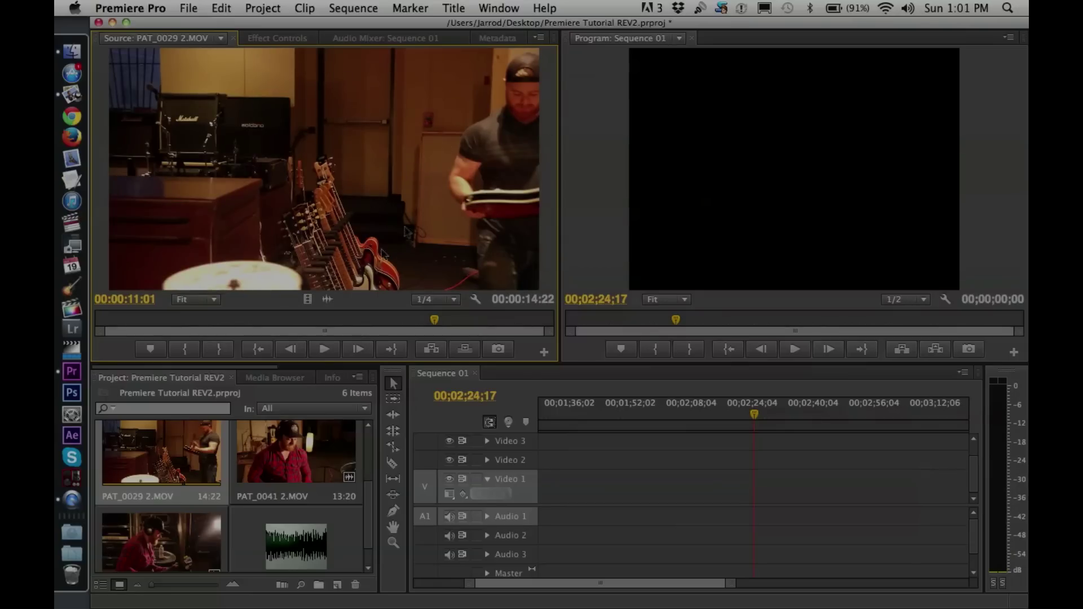
Set the Source monitor's playback resolution to Full and play the clip from an earlier point
left_click(447, 303)
left_click(443, 313)
left_click_drag(375, 323, 304, 320)
left_click(324, 348)
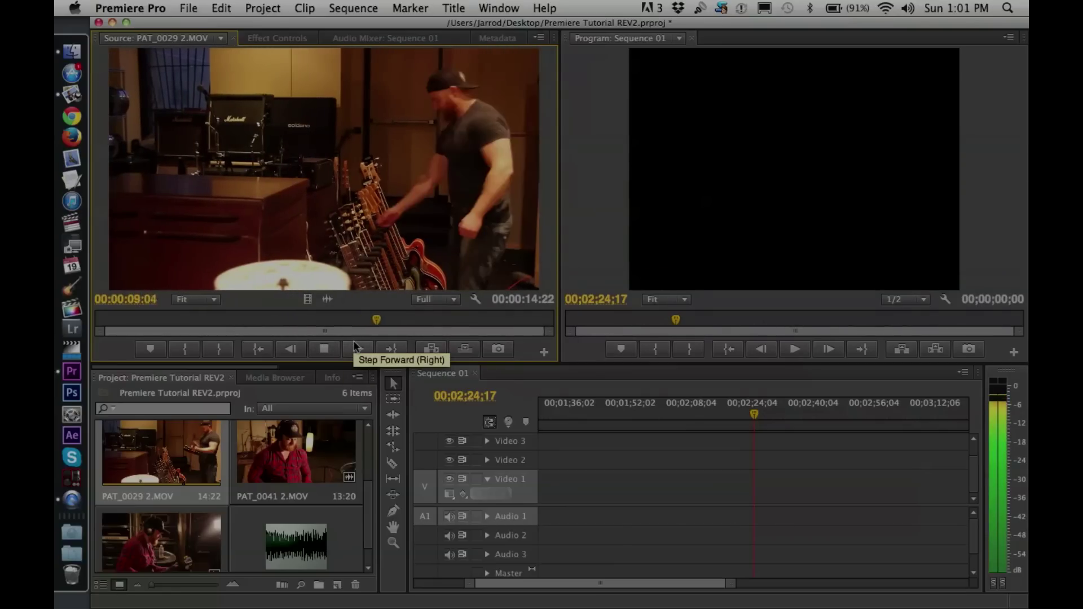
left_click(355, 343)
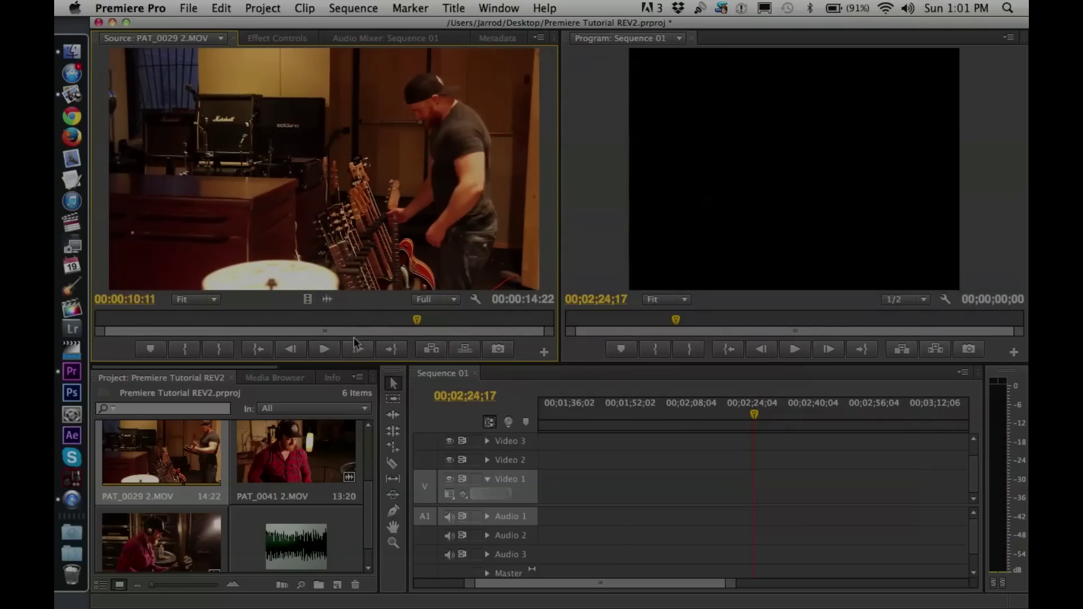
Set the playback resolution to 1/4 in the Source monitor and 1/2 in the Program monitor
left_click(437, 299)
left_click(443, 342)
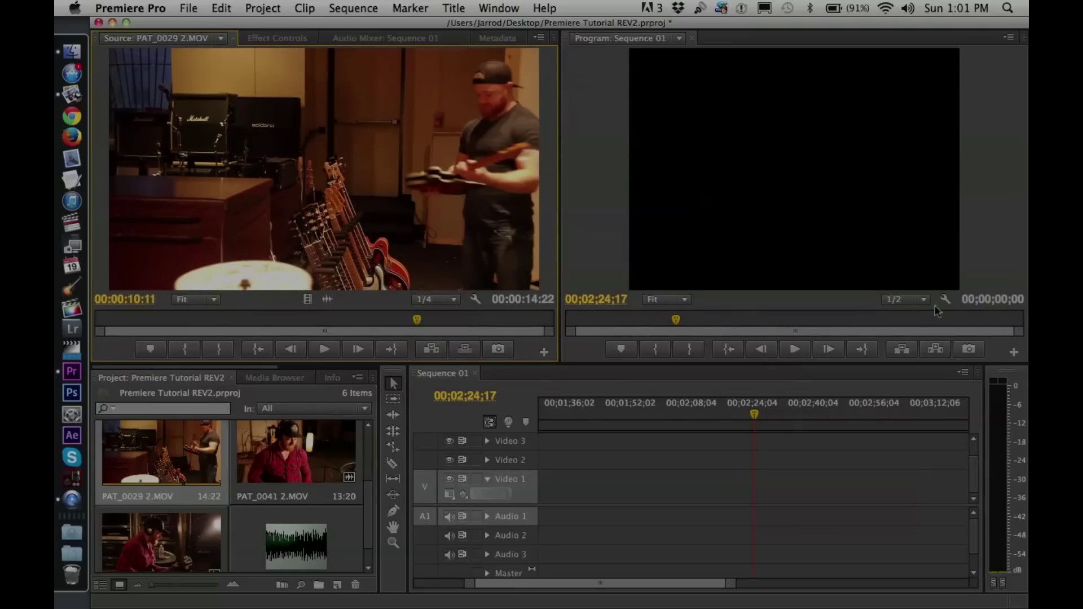
left_click(917, 300)
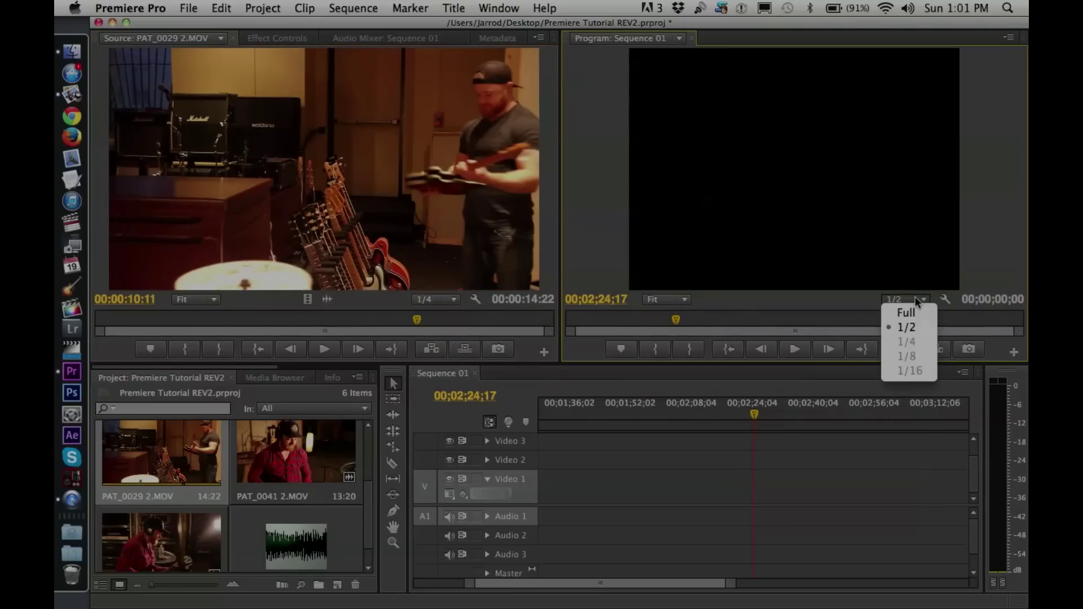
left_click(910, 327)
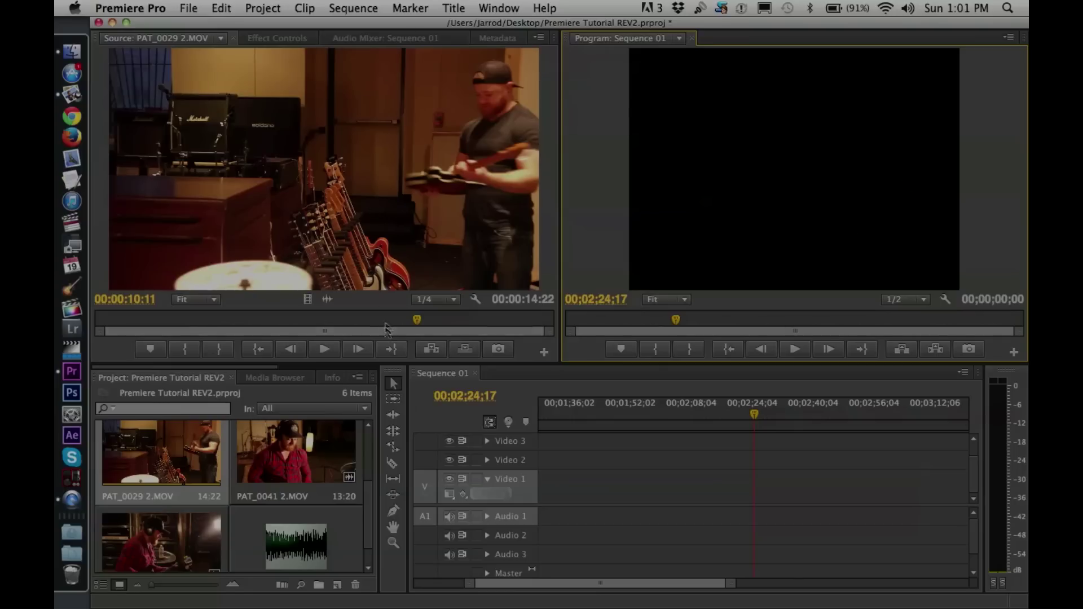
Mark an In point at 00:00:06:17 on the PAT_0029 2.MOV clip in the Source monitor
left_click(355, 320)
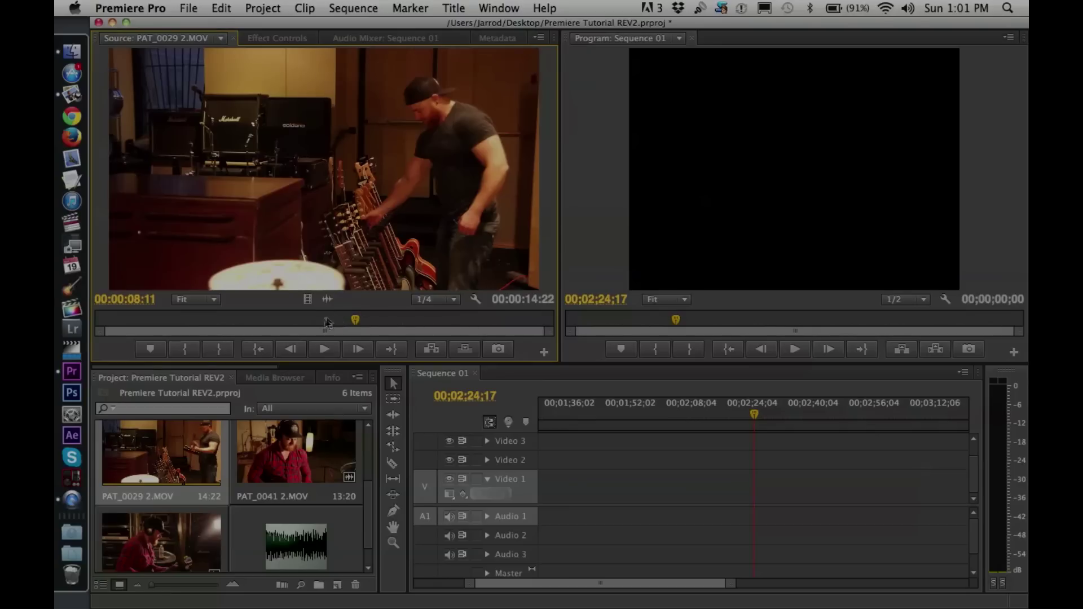
left_click(302, 320)
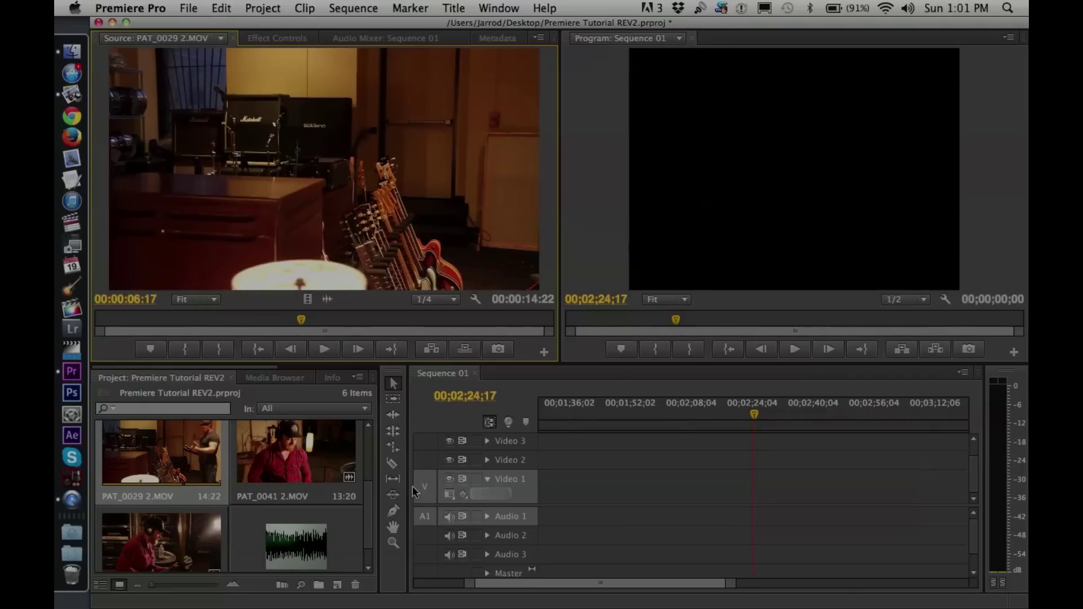
key("i")
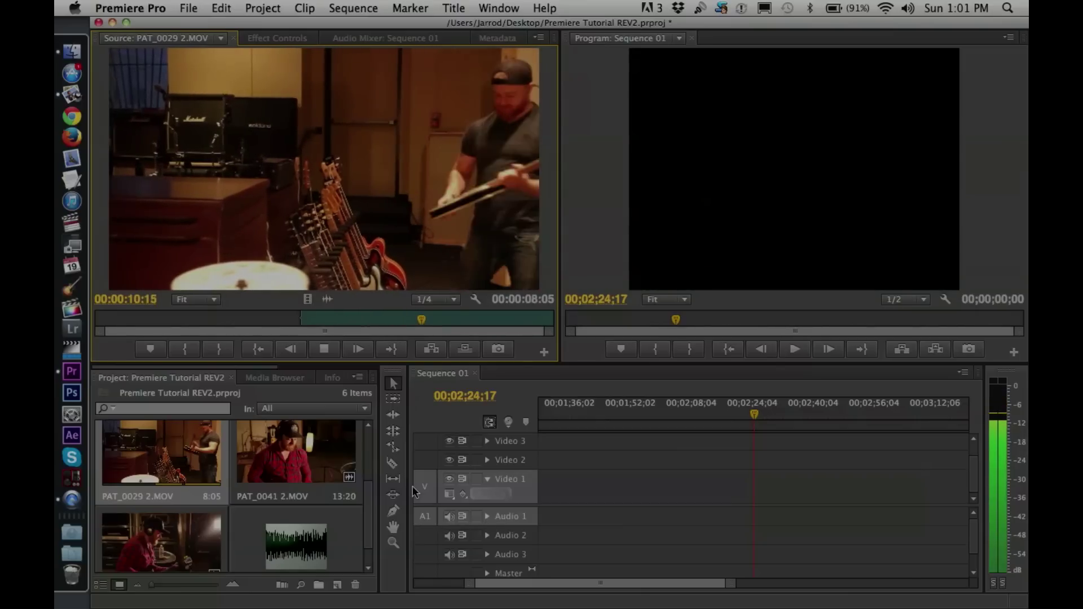
Stop playback and mark an Out point at 00:00:12:05 on the PAT_0029 2.MOV clip
key("space")
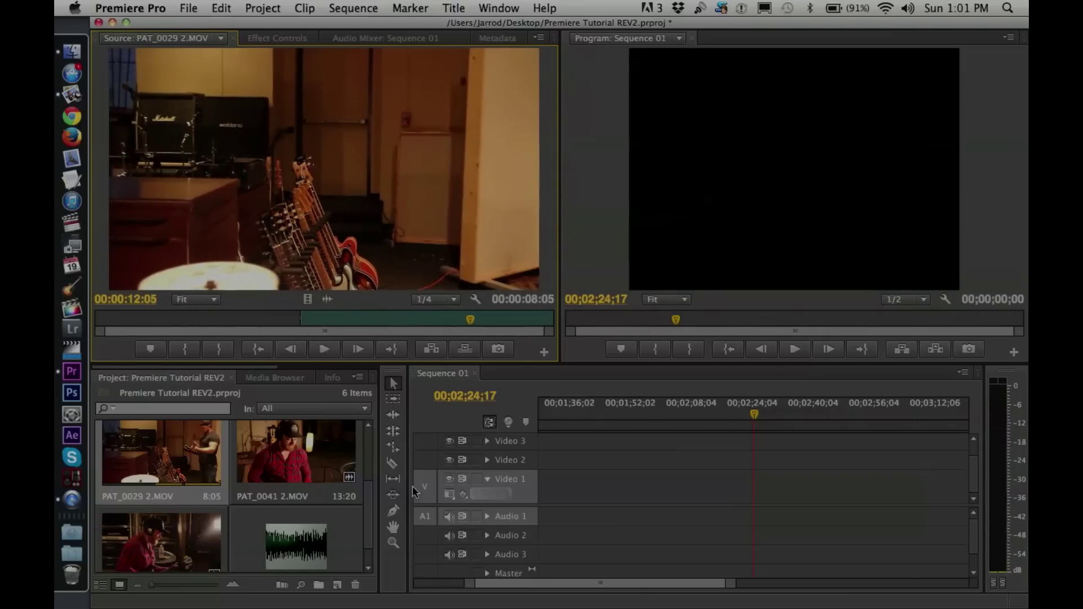
key("o")
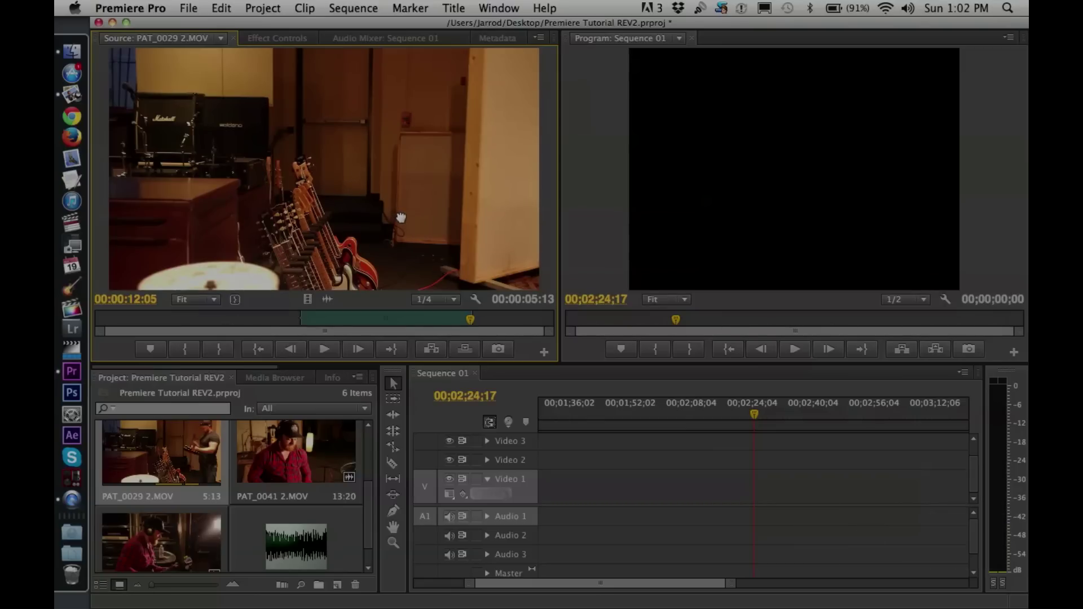
Place the marked PAT_0029 2.MOV section on Video 1 and Audio 1, changing the sequence settings to match the clip
left_click_drag(400, 218, 663, 489)
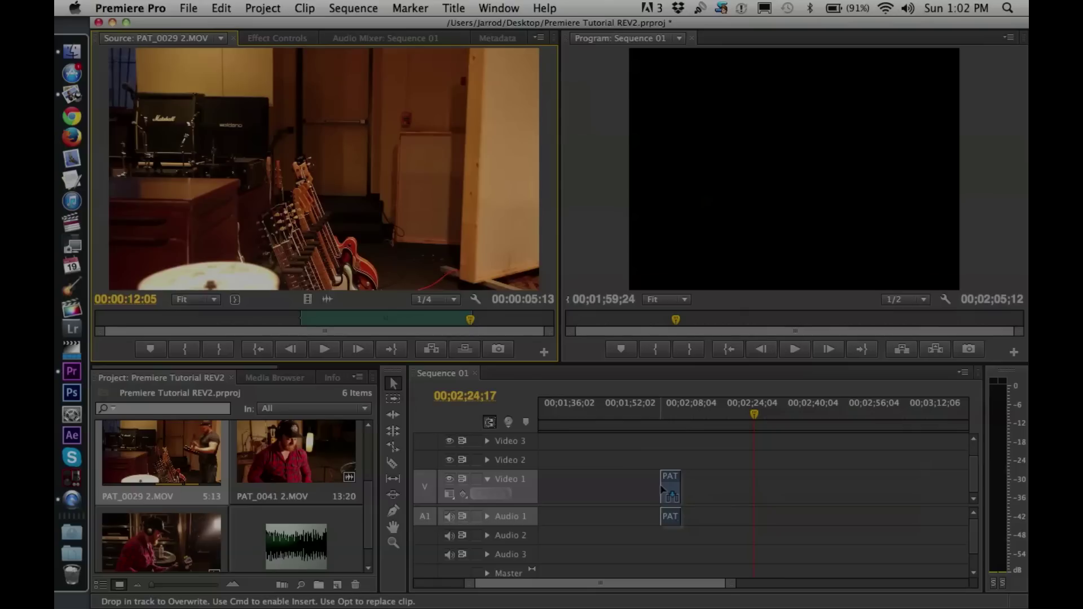
left_click_drag(663, 490, 664, 489)
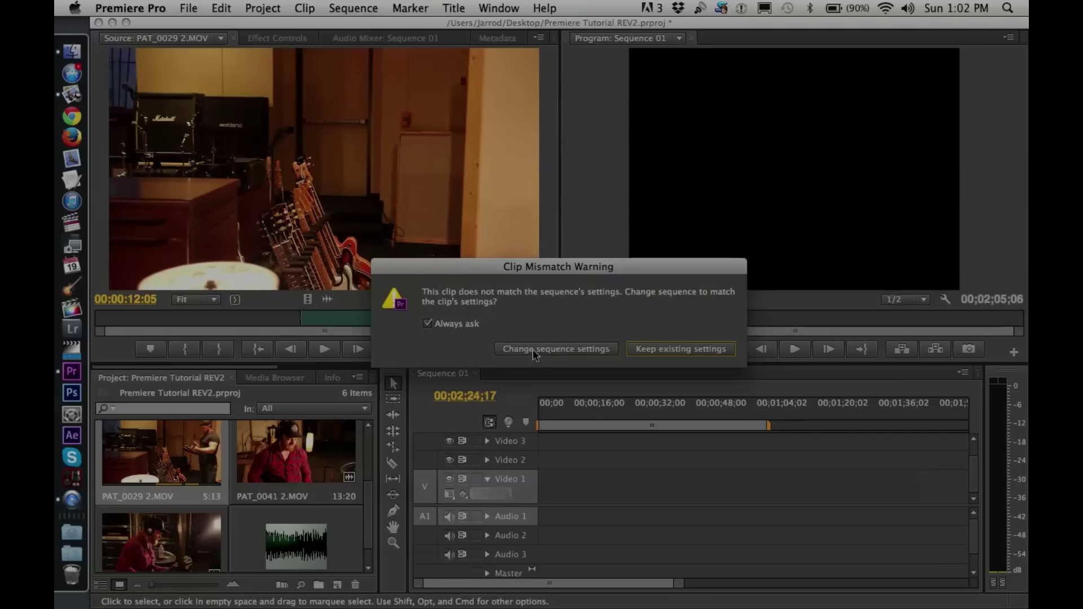
left_click(533, 350)
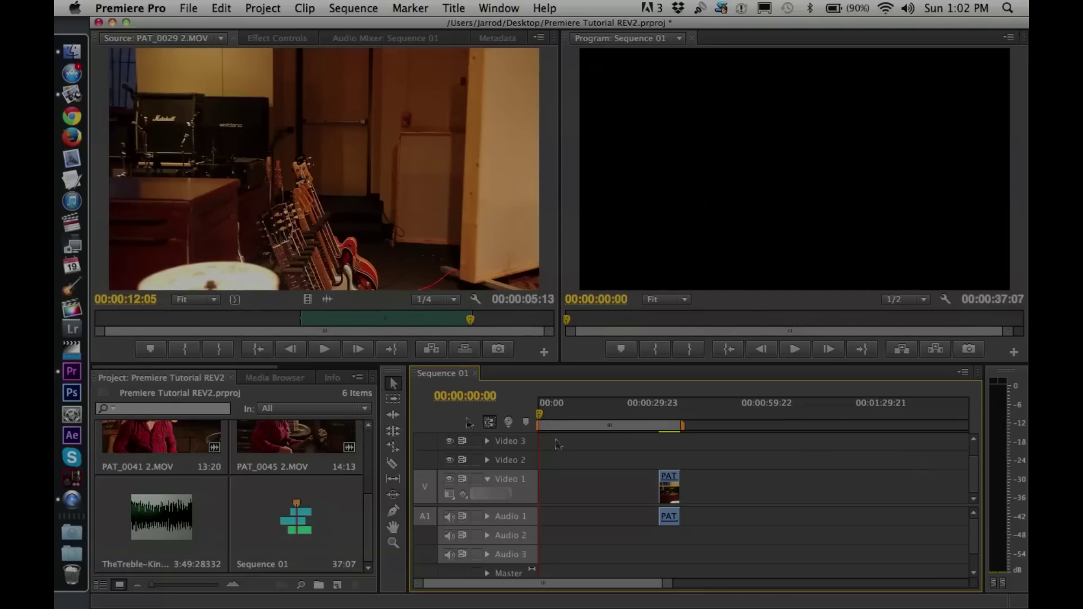
Move the PAT_0029 2.MOV clip earlier in the sequence to start at 00:00:08:23, and play it back in the Program monitor
left_click_drag(624, 462, 702, 545)
left_click_drag(669, 485, 573, 478)
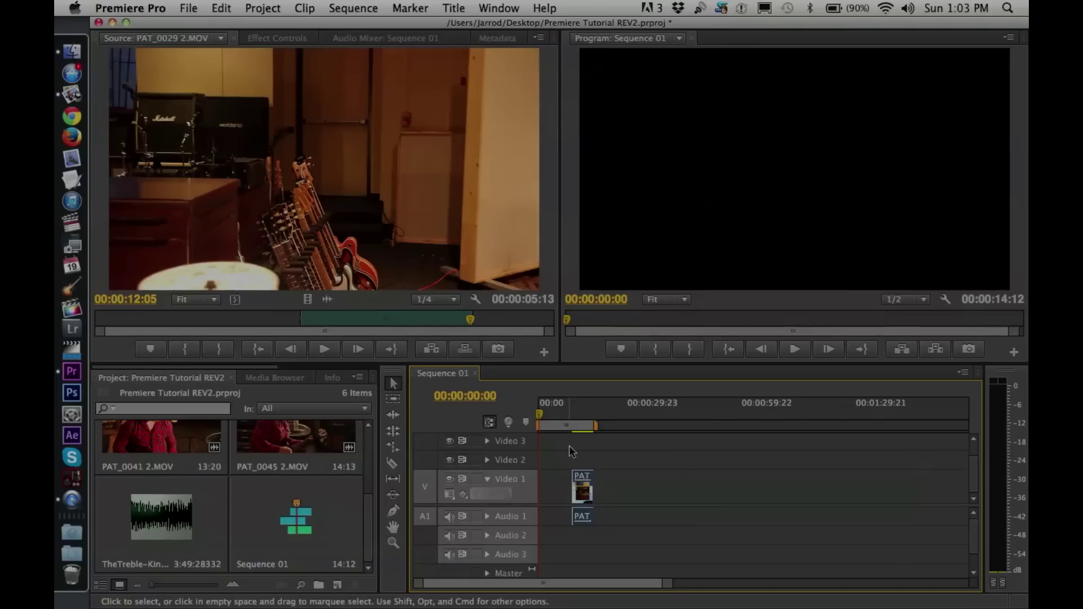
left_click_drag(542, 420, 572, 416)
key("space")
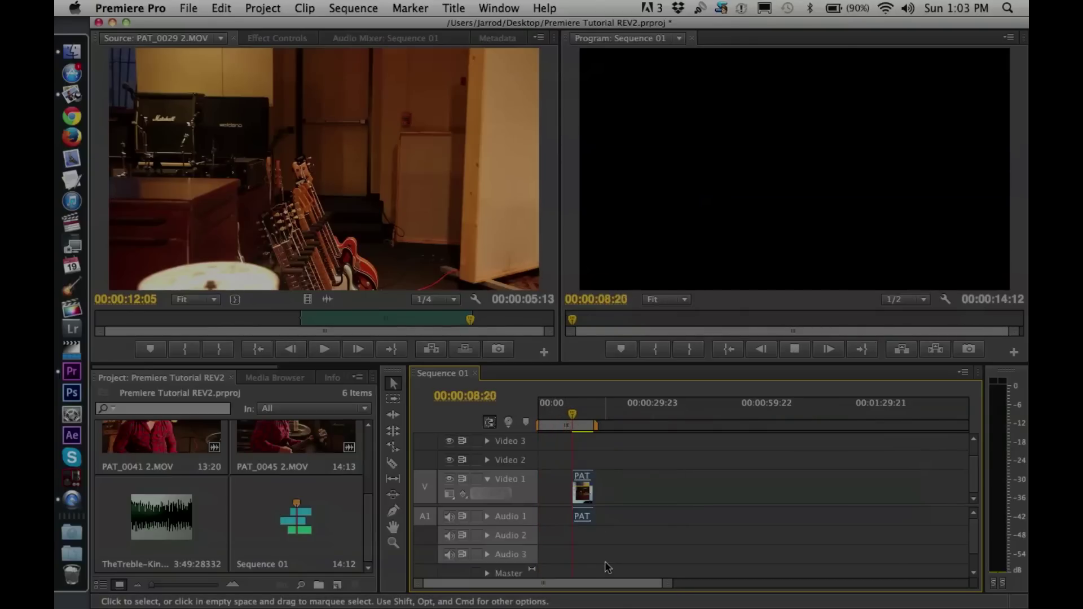
key("space")
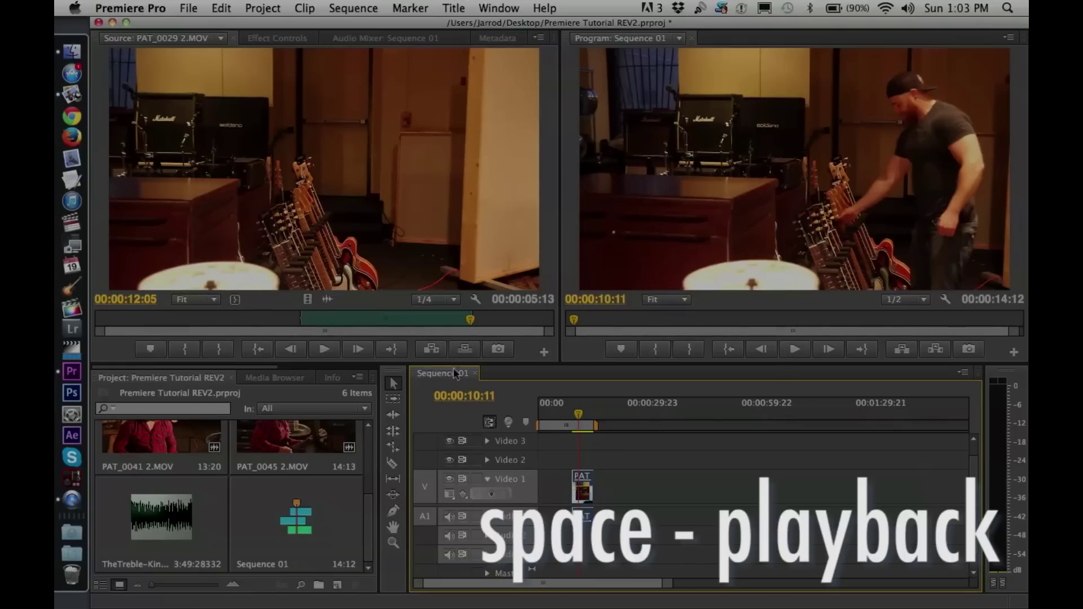
key("space")
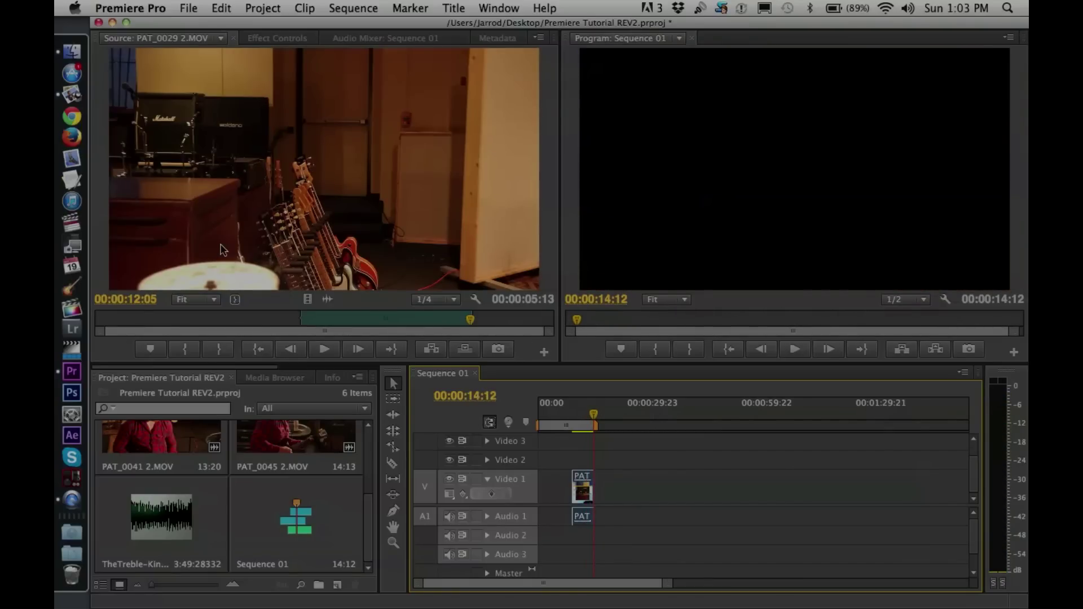
Try to trim the start edge of the PAT_0029 2.MOV clip in the sequence
mouse_move(594, 485)
left_mouse_down()
mouse_move(629, 482)
mouse_move(573, 484)
left_mouse_up()
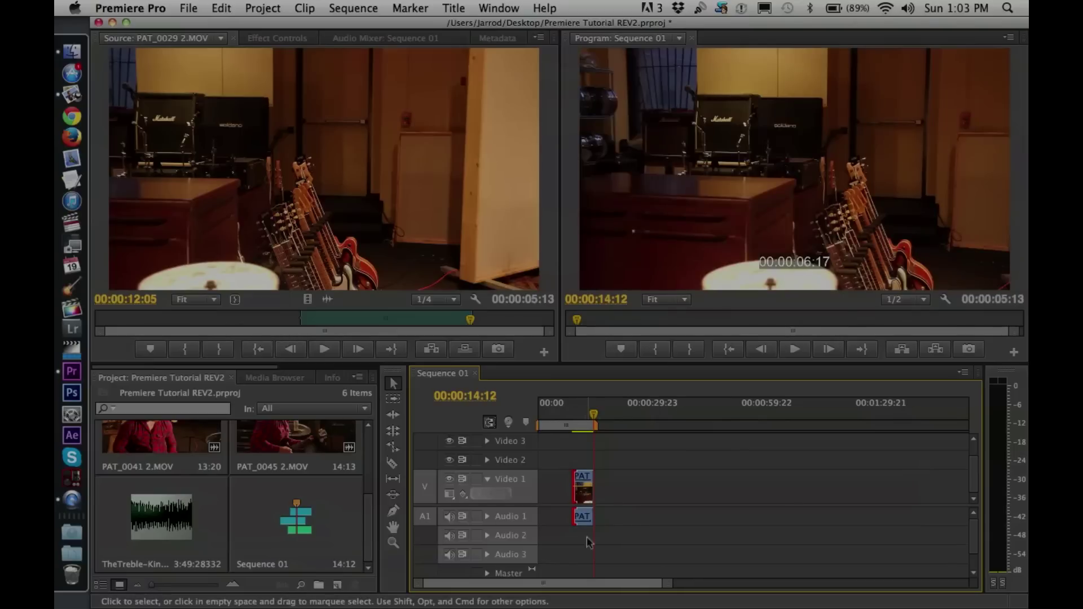
left_click(614, 454)
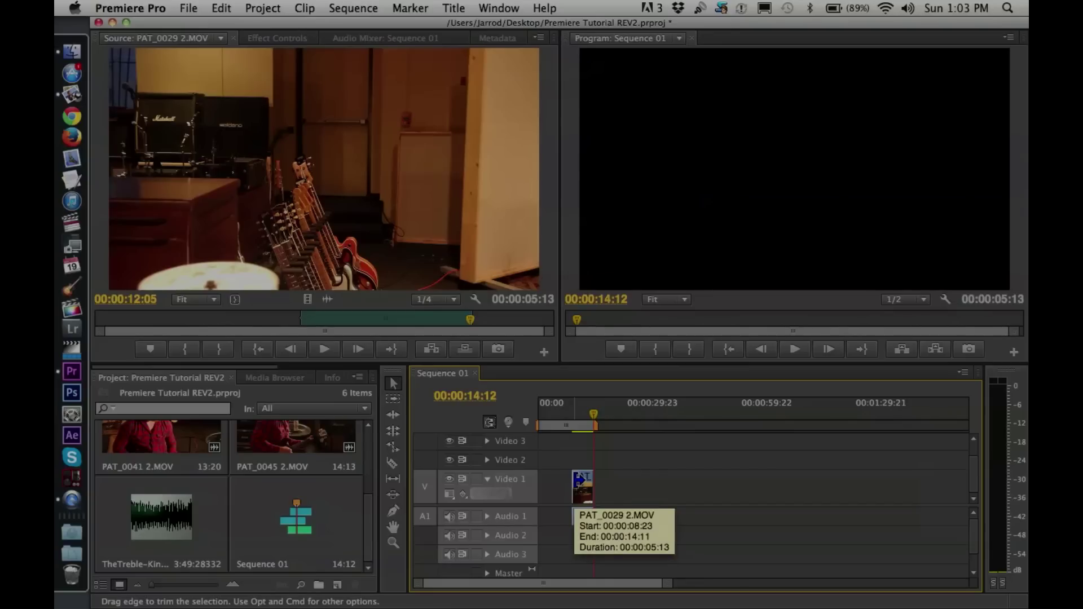
Zoom the timeline in and out to examine the PAT_0029 2.MOV clip at different time scales
key("equal")
key("equal")
key("equal")
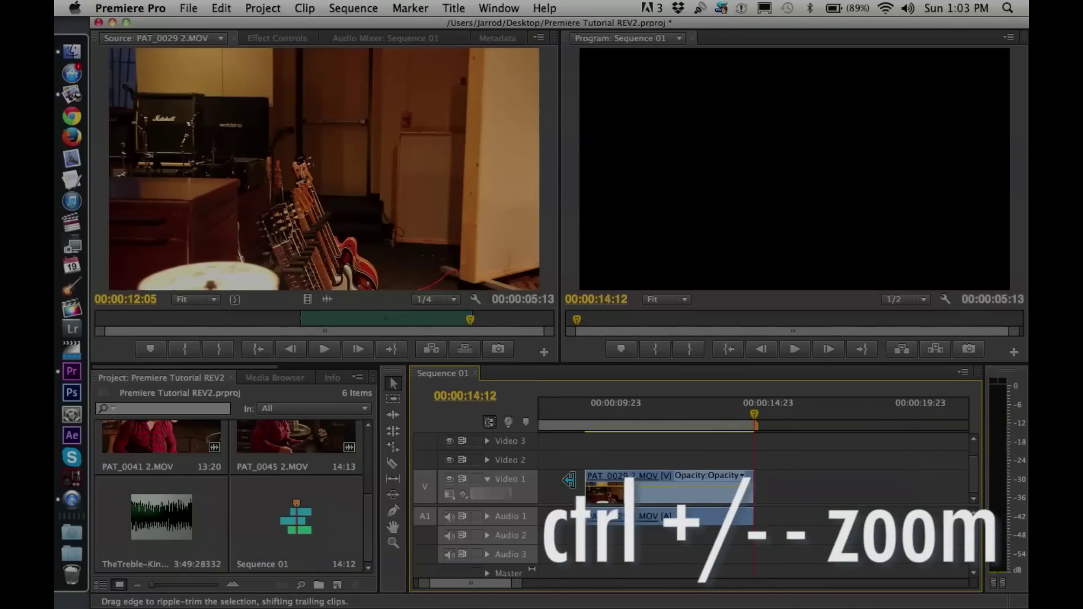
key("minus")
key("minus")
key("minus")
key("minus")
key("minus")
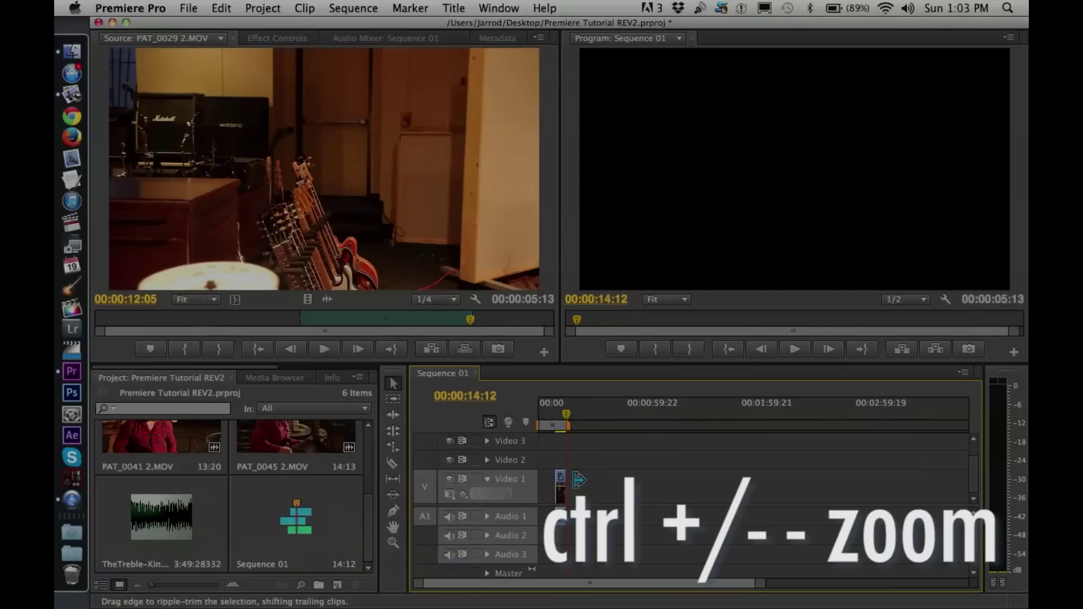
key("minus")
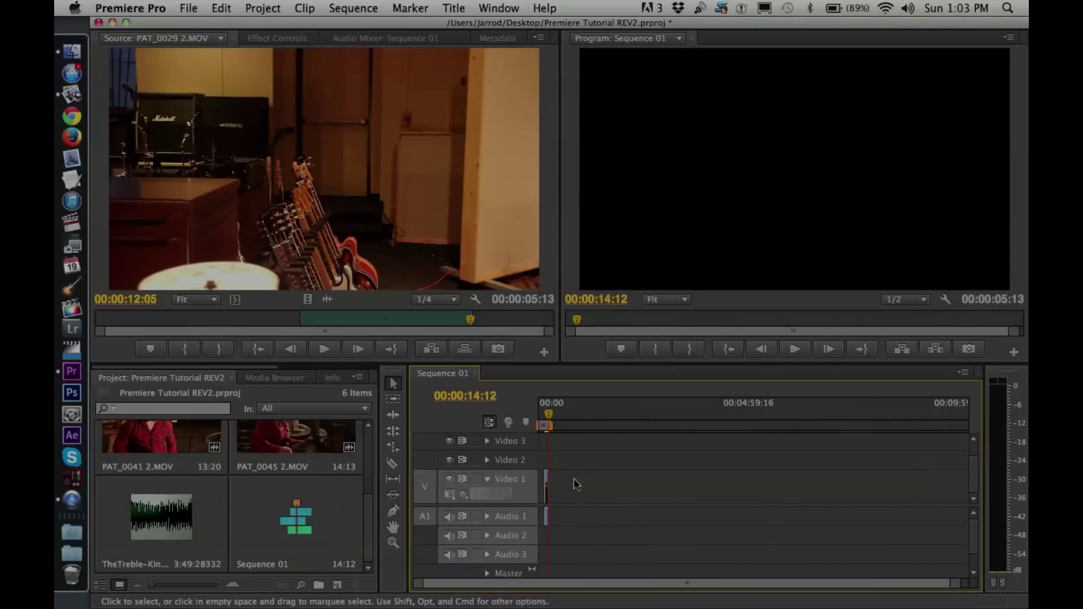
key("equal")
key("equal")
key("equal")
key("equal")
key("minus")
key("minus")
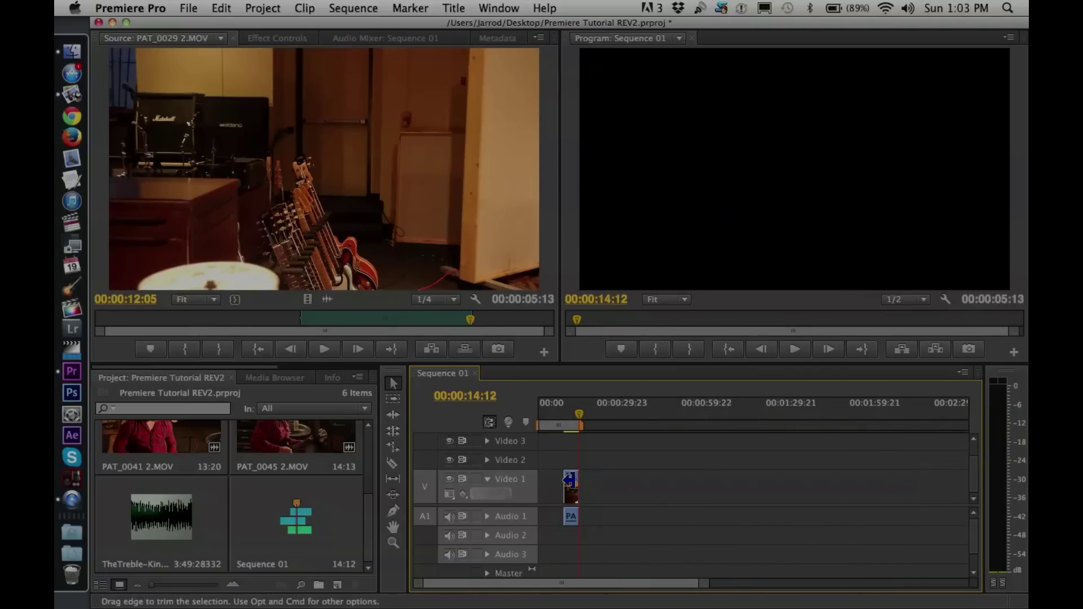
key("equal")
key("equal")
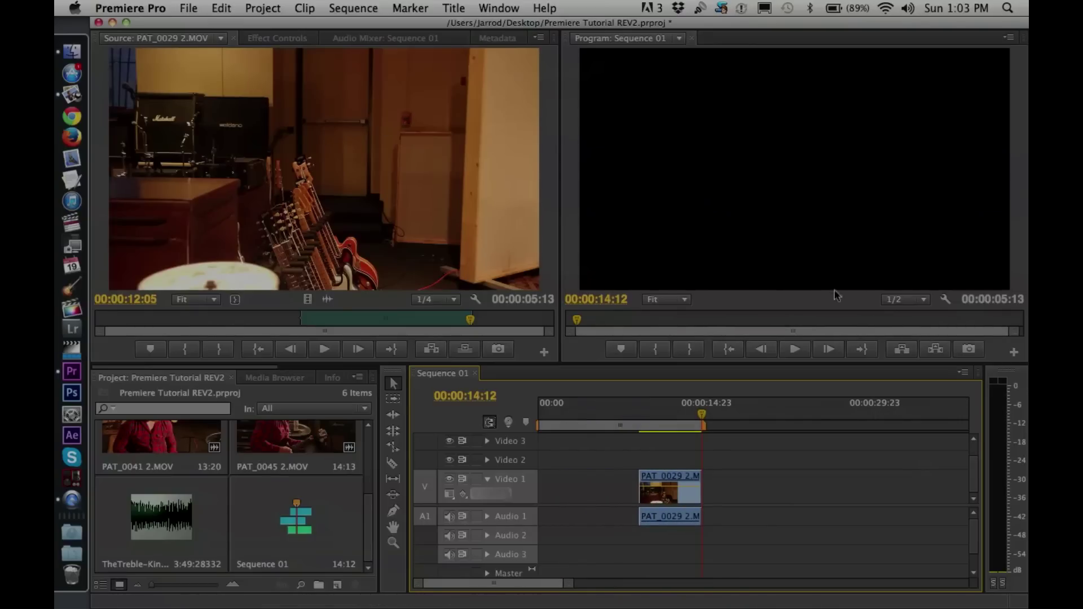
Set the Program monitor's playback resolution to 1/4 and render the clip in the sequence's work area
left_click(922, 304)
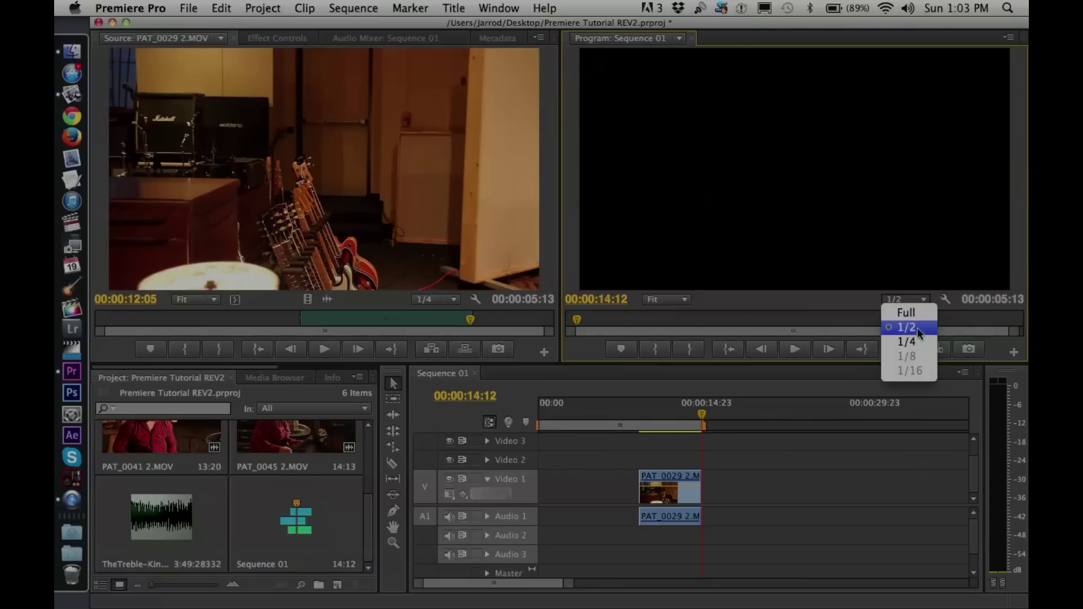
left_click(924, 345)
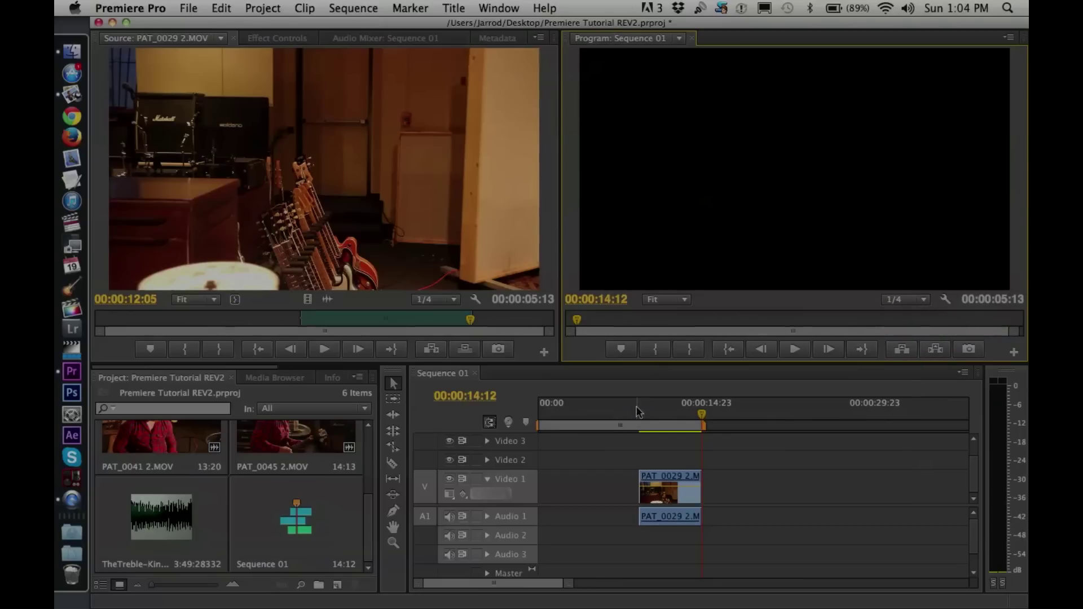
left_click_drag(642, 413, 647, 414)
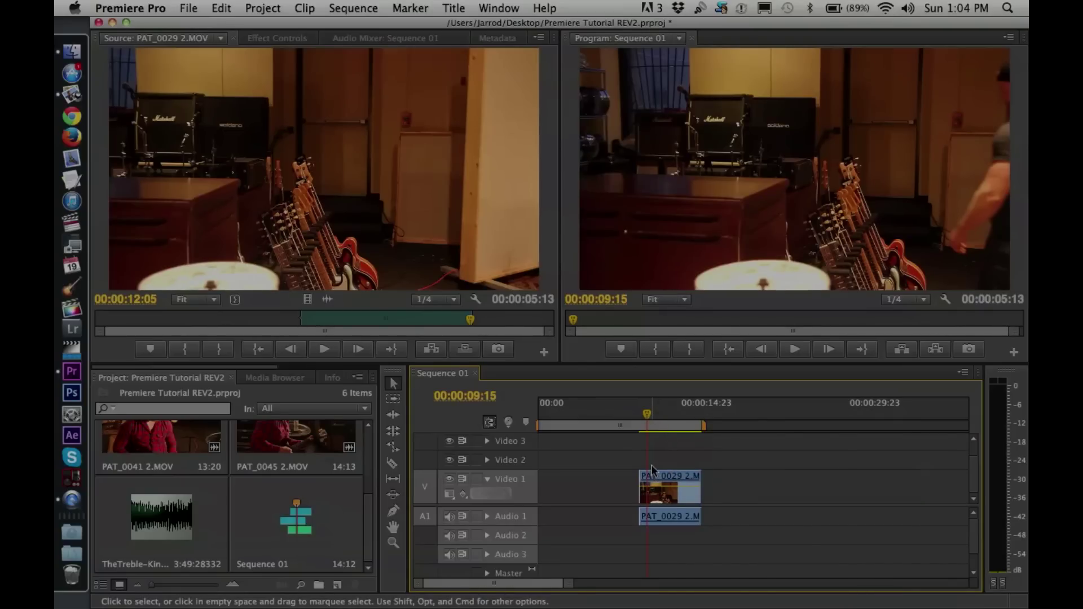
key("alt+r")
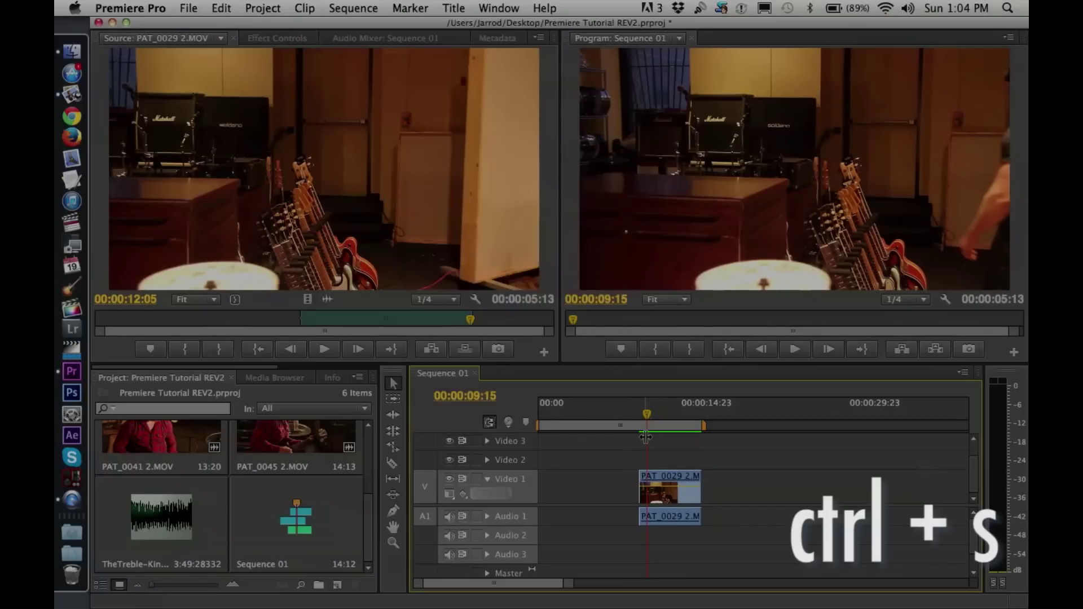
Save the project and play the rendered clip in the sequence from 00:00:08:05
left_click(195, 7)
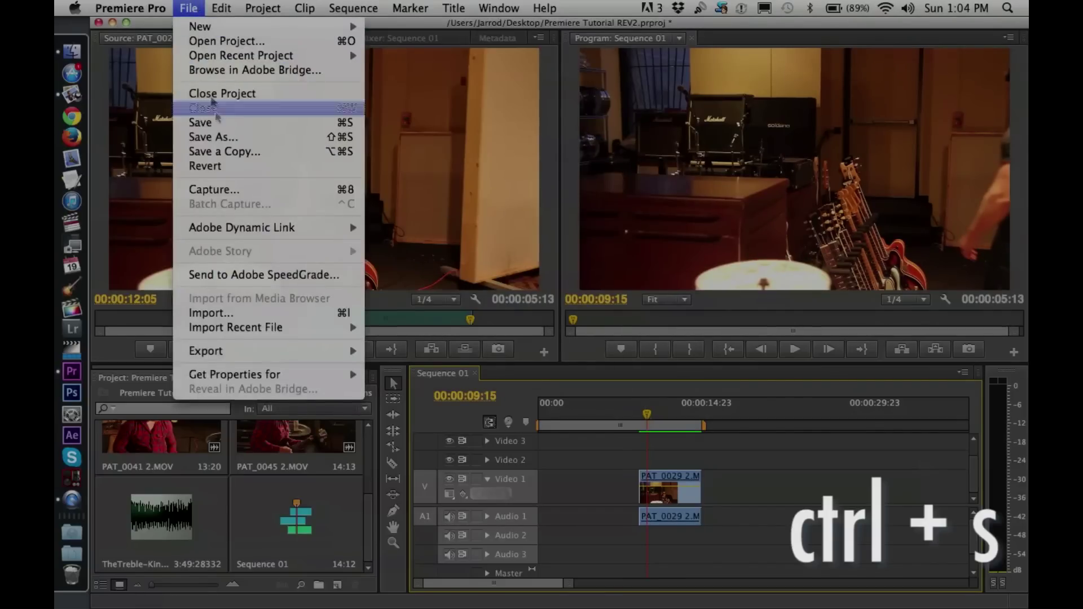
left_click(218, 122)
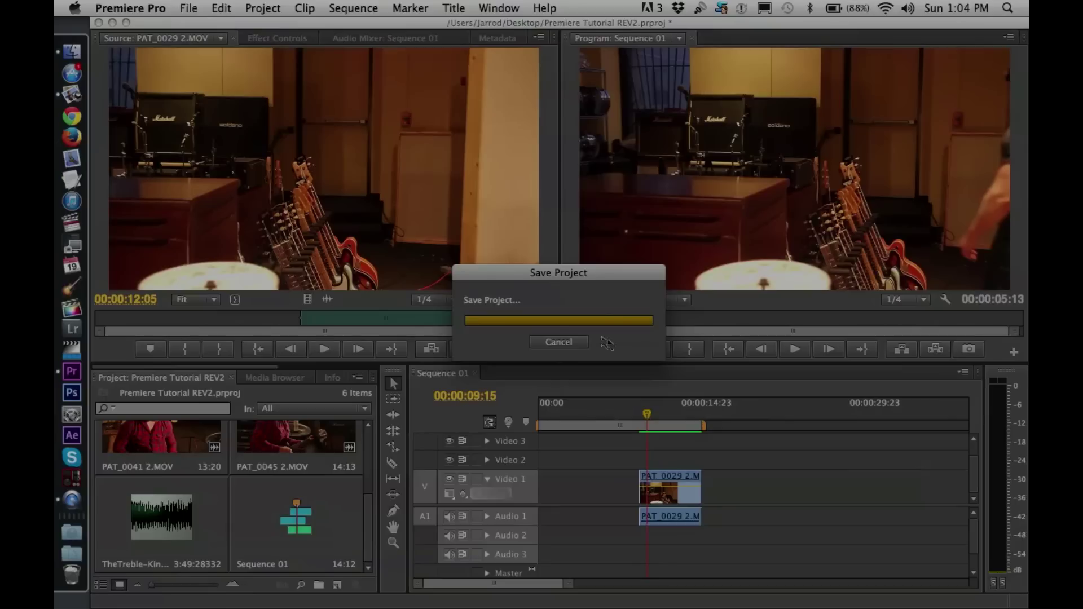
left_click(631, 415)
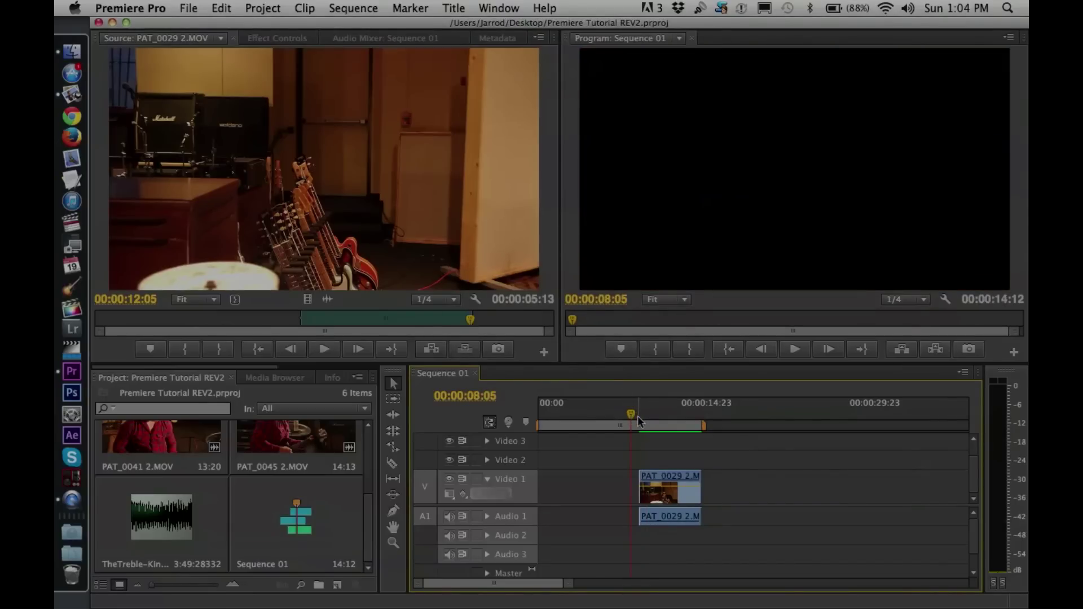
key("space")
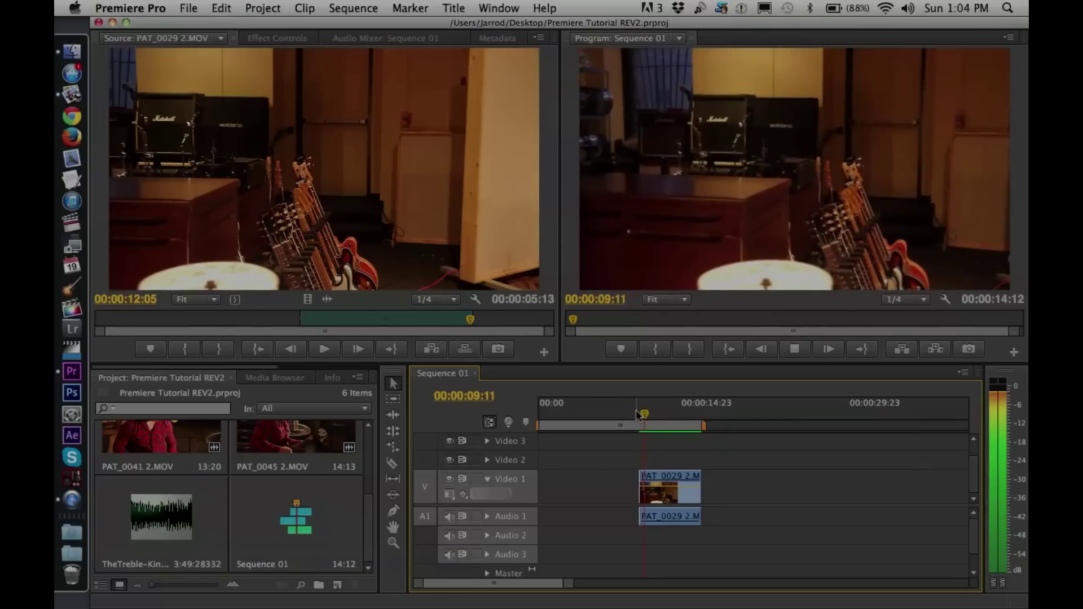
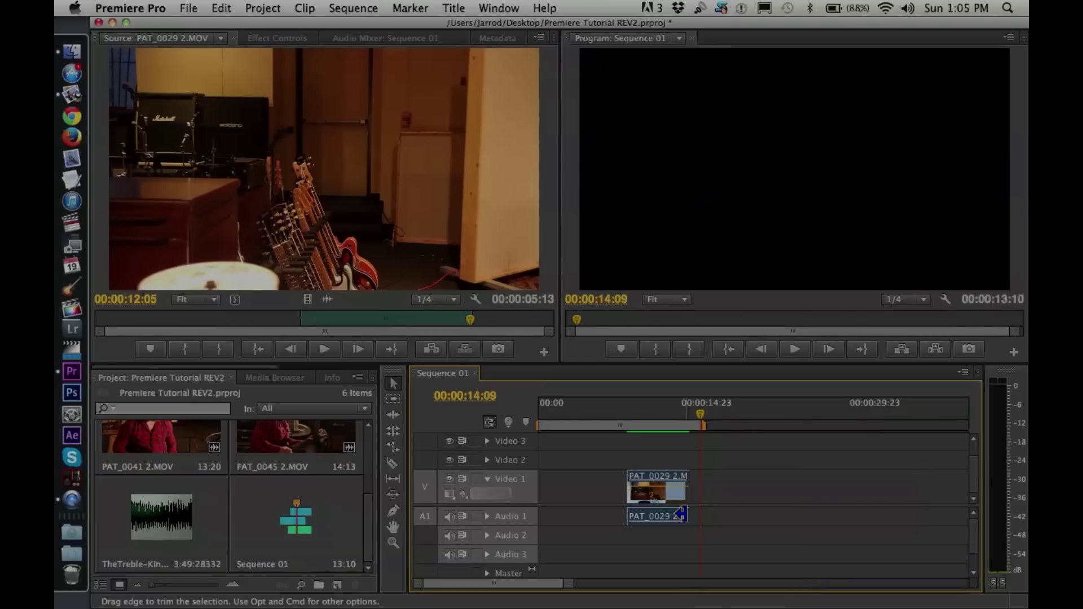
Nudge the PAT_0029 2.MOV clip earlier and back later along Video 1 in small frame steps, ending it two frames earlier overall
key("Left")
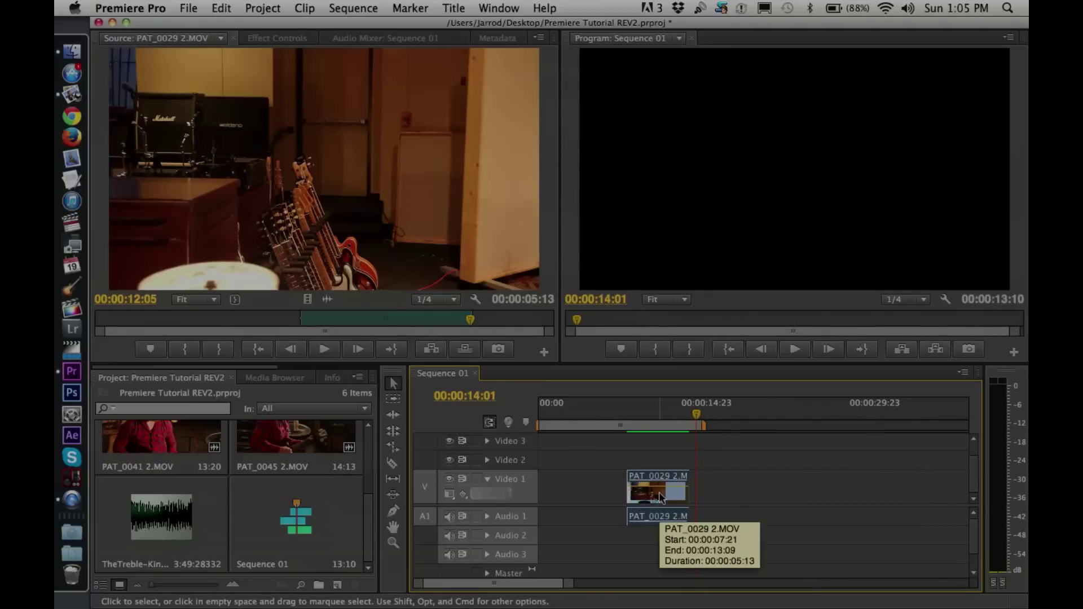
key("alt+Left")
key("alt+Left")
key("alt+Left")
key("alt+Left")
key("alt+Left")
key("alt+Left")
key("alt+Left")
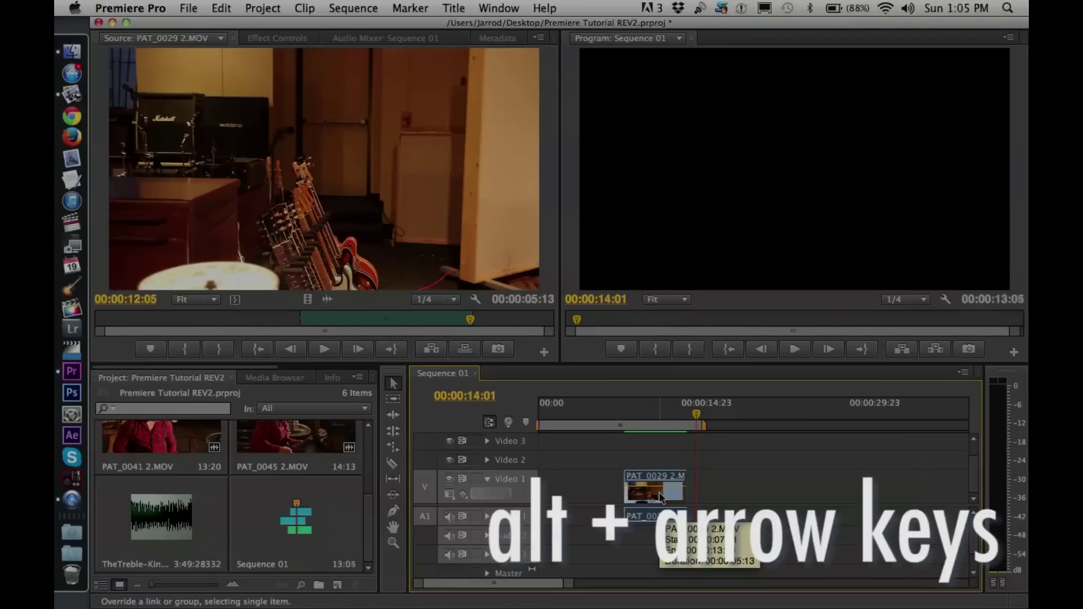
key("alt+Right")
key("alt+Right")
key("alt+Right")
key("alt+Right")
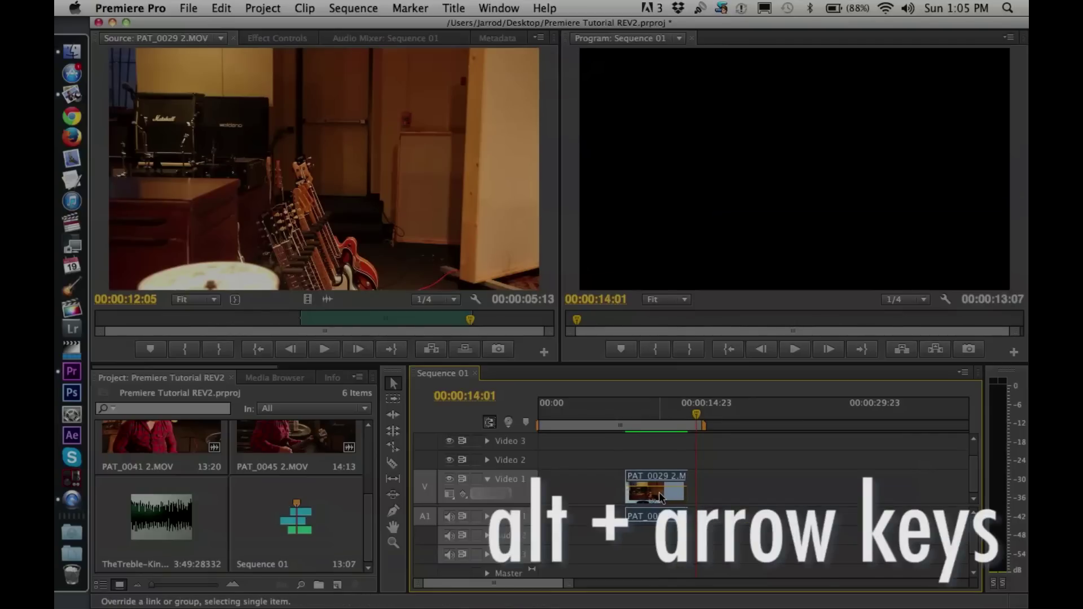
key("alt+Right")
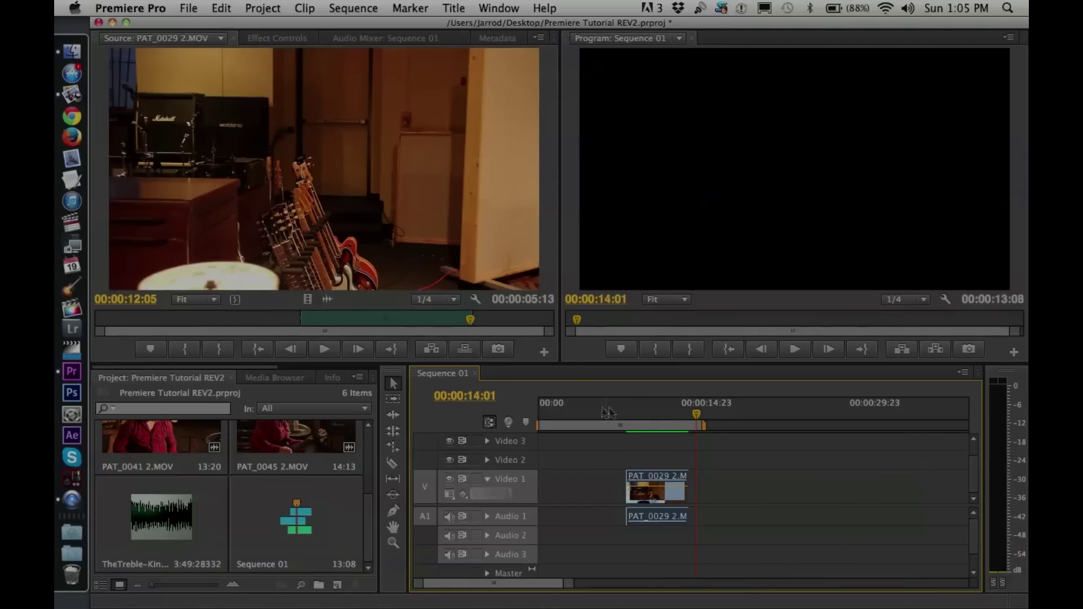
Split the PAT_0029 2.MOV clip into three parts with the Razor tool, cutting on each side of the playhead at 00:00:10:08
left_click(631, 414)
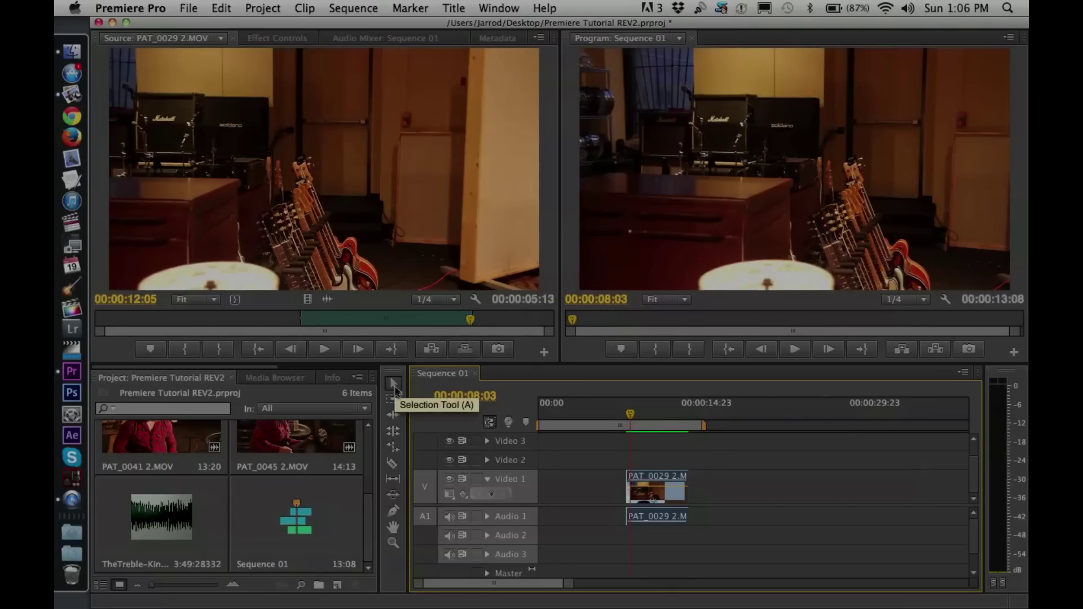
left_click_drag(736, 474, 662, 538)
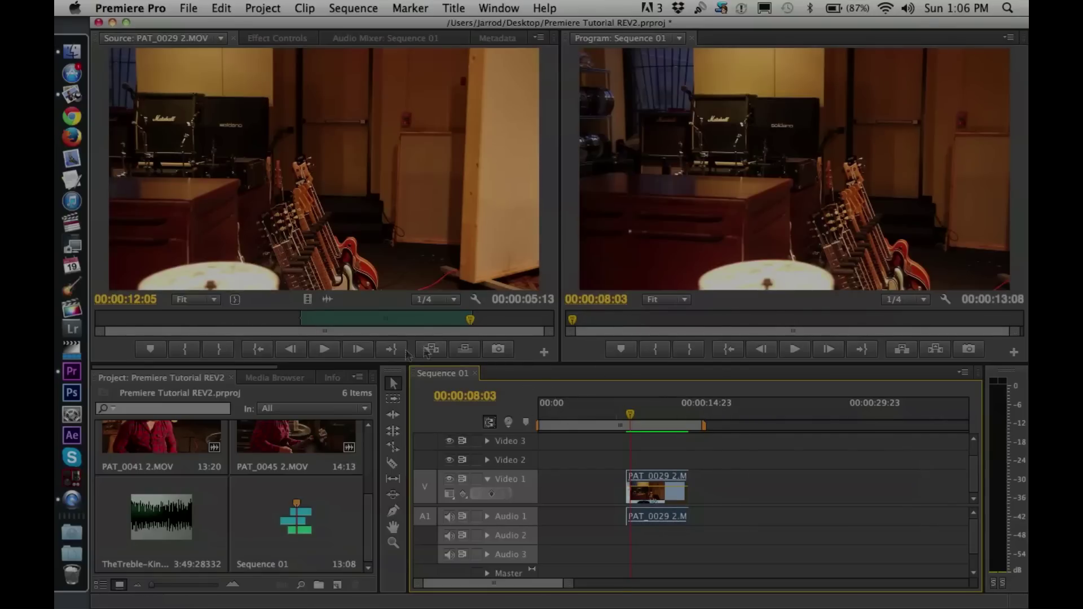
left_click(392, 463)
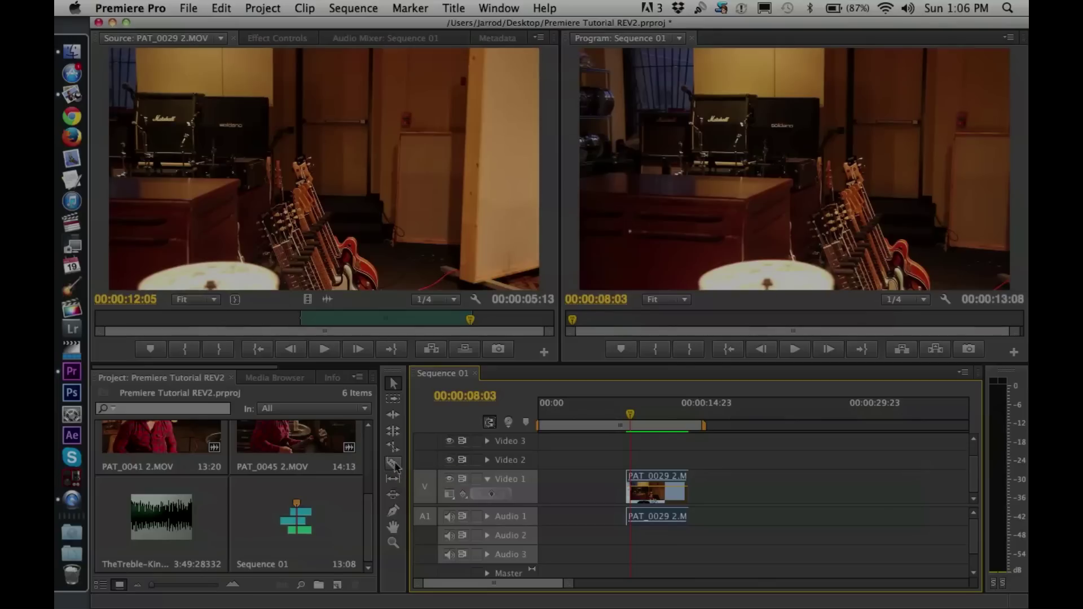
left_click(395, 464)
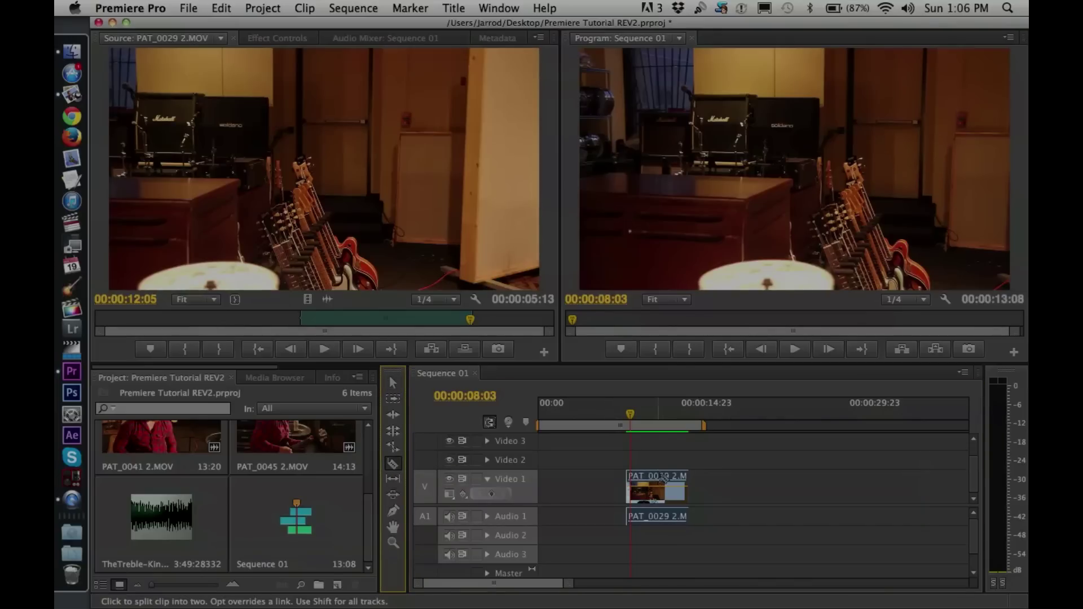
left_click(633, 411)
left_click(654, 418)
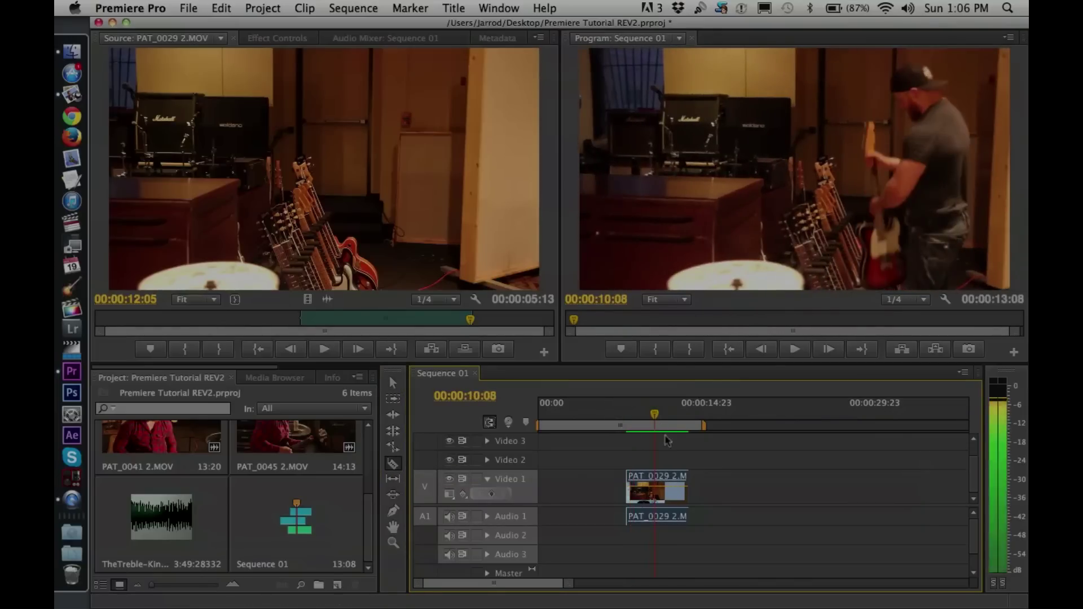
key("s")
key("s")
left_click(666, 484)
left_click(646, 487)
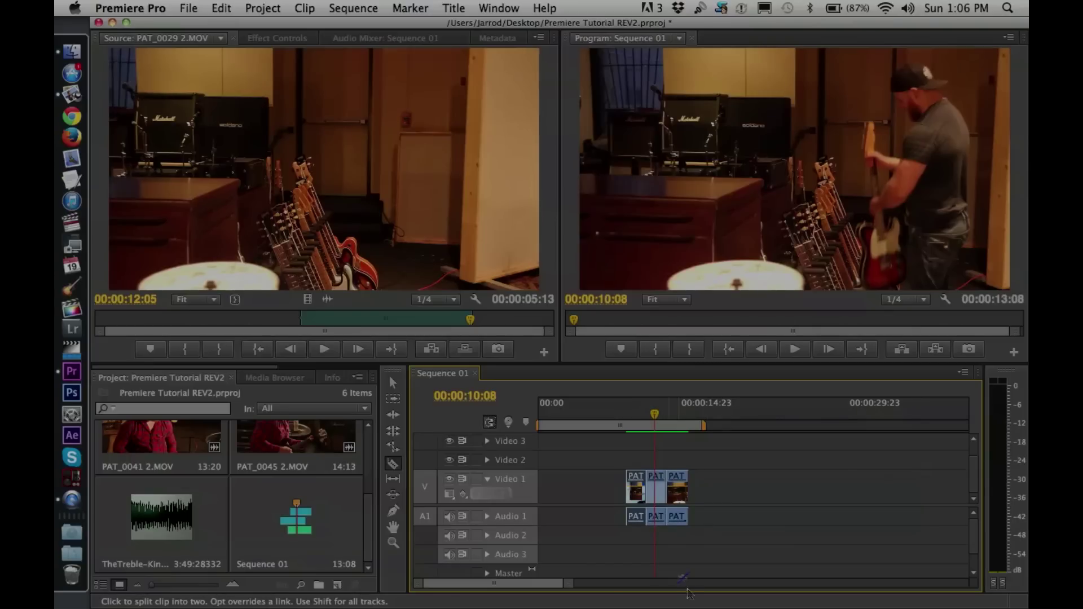
Move the last part of the split clip to a free spot further along the tracks, and undo the move and both Razor cuts
key("v")
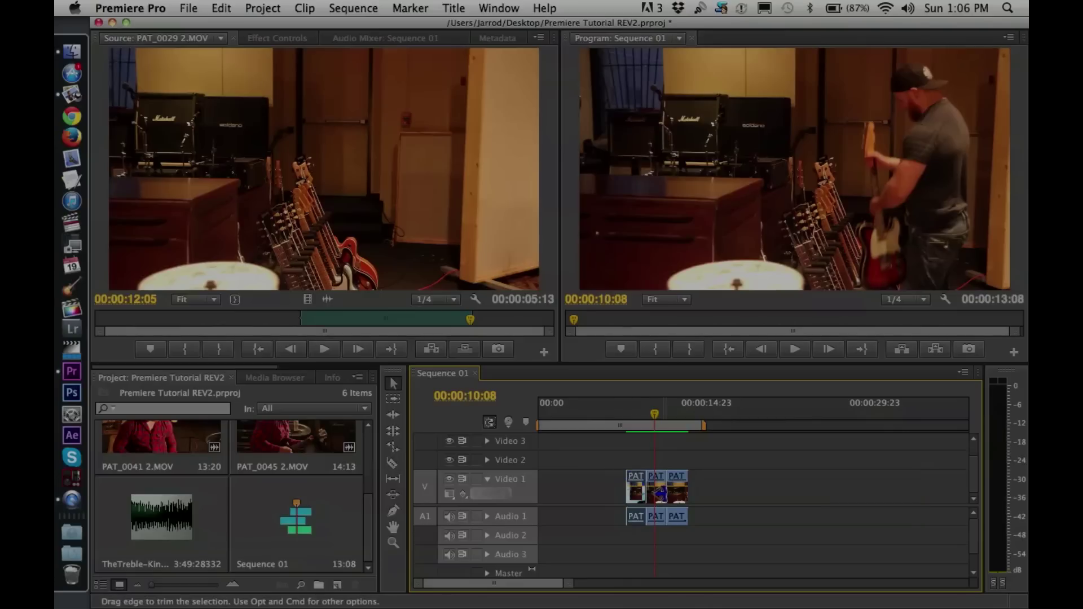
left_click(683, 484)
left_click_drag(684, 484, 749, 484)
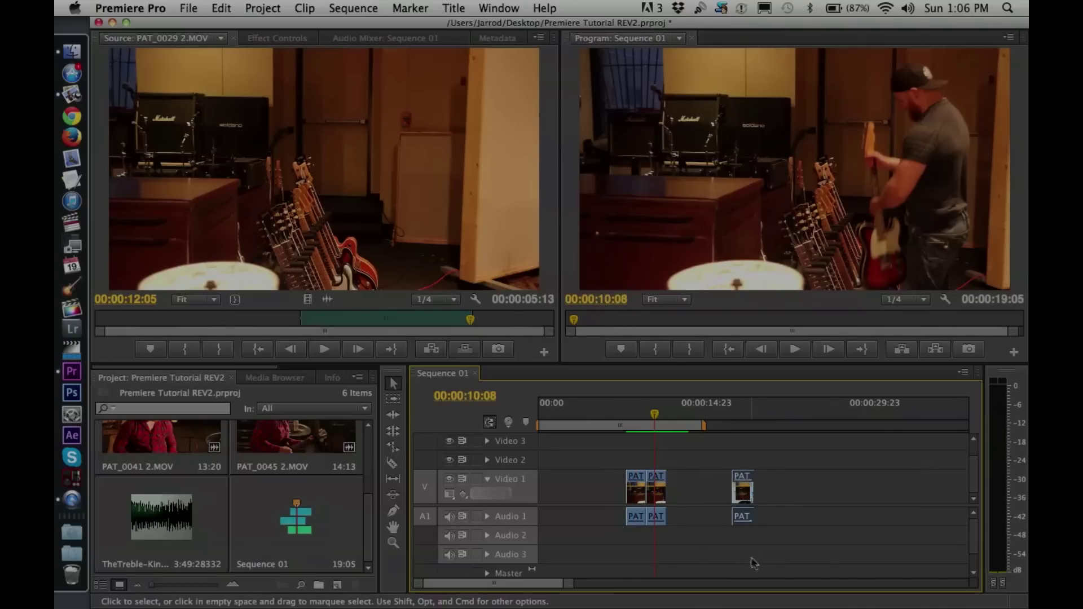
key("super+z")
key("super+z")
key("super+z")
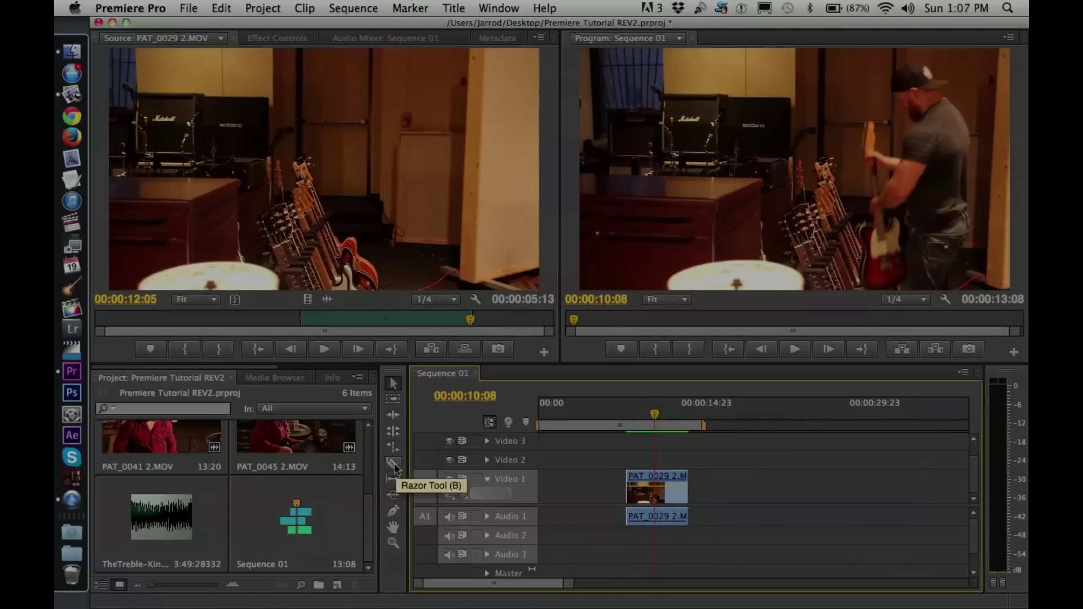
Add four opacity keyframes to the PAT_0029 2.MOV clip on Video 1 with the Pen tool, fading it in at the start and out at the end
left_click(394, 512)
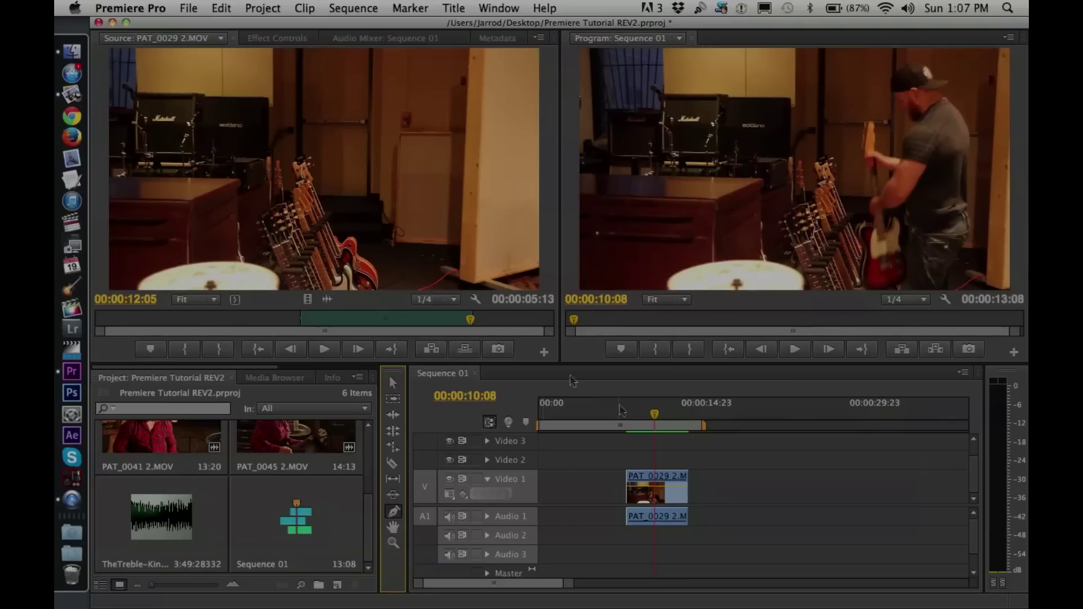
left_click(642, 489)
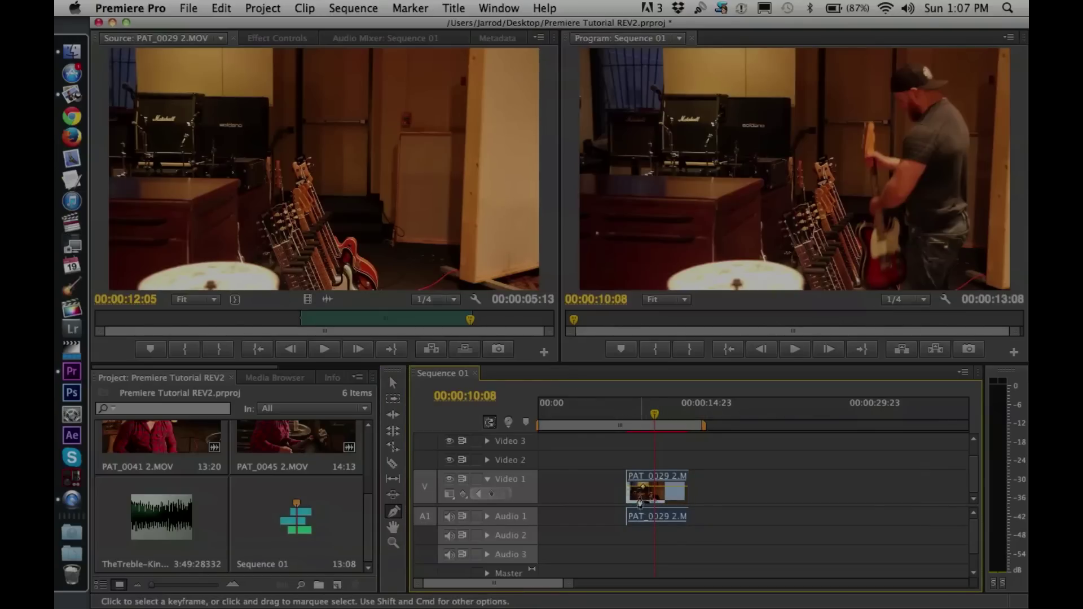
left_click_drag(642, 488, 683, 497)
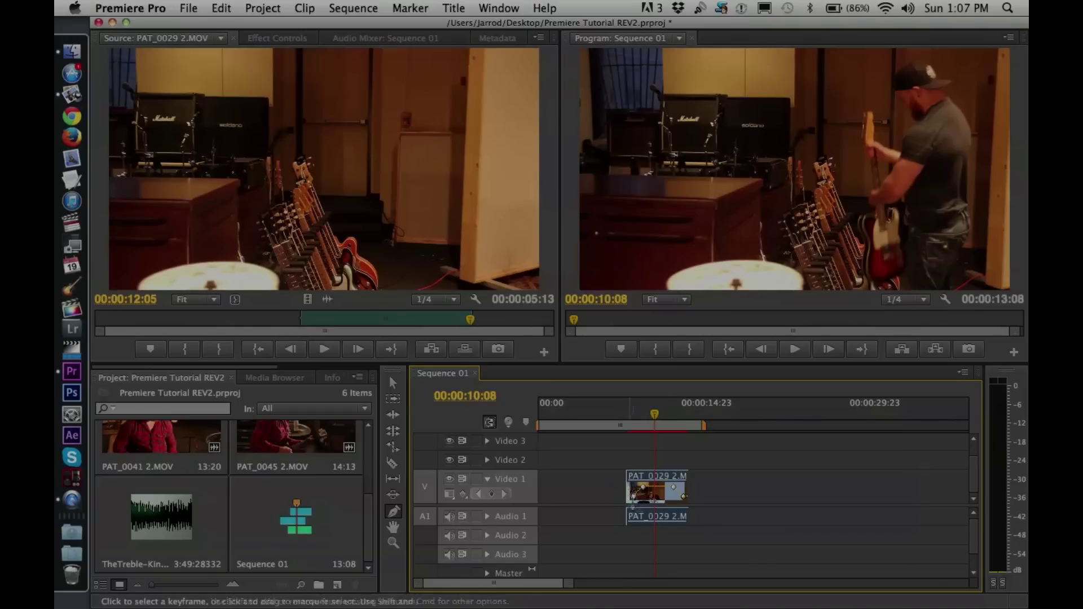
Expand Audio 1 and add volume keyframes to the clip's audio with the Pen tool, pulling the one near its start down to -oo dB
left_click(488, 517)
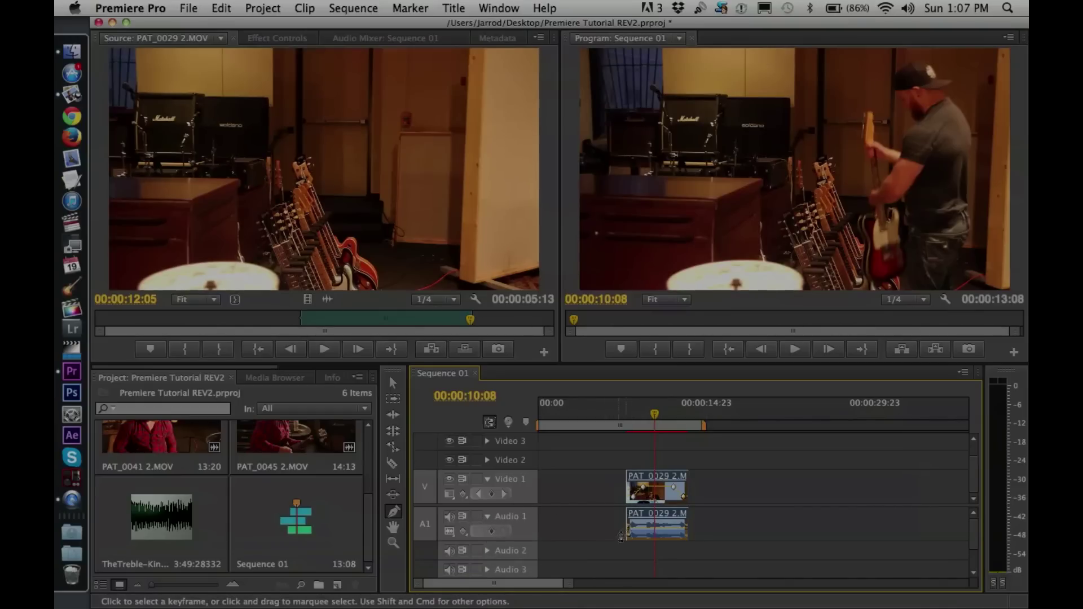
left_click(644, 529)
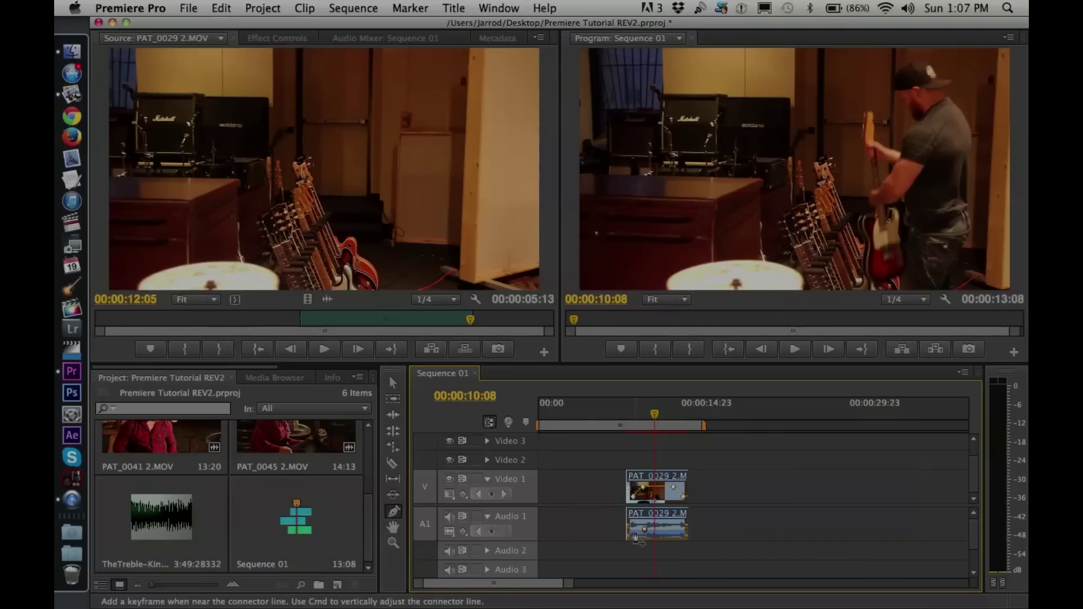
left_click(635, 533)
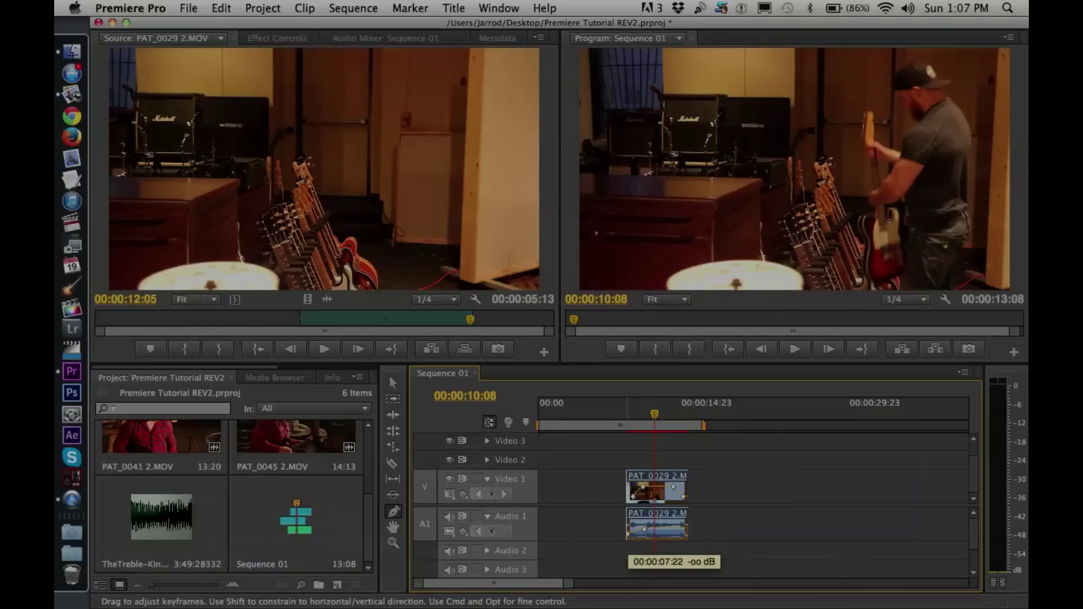
double_click(681, 533)
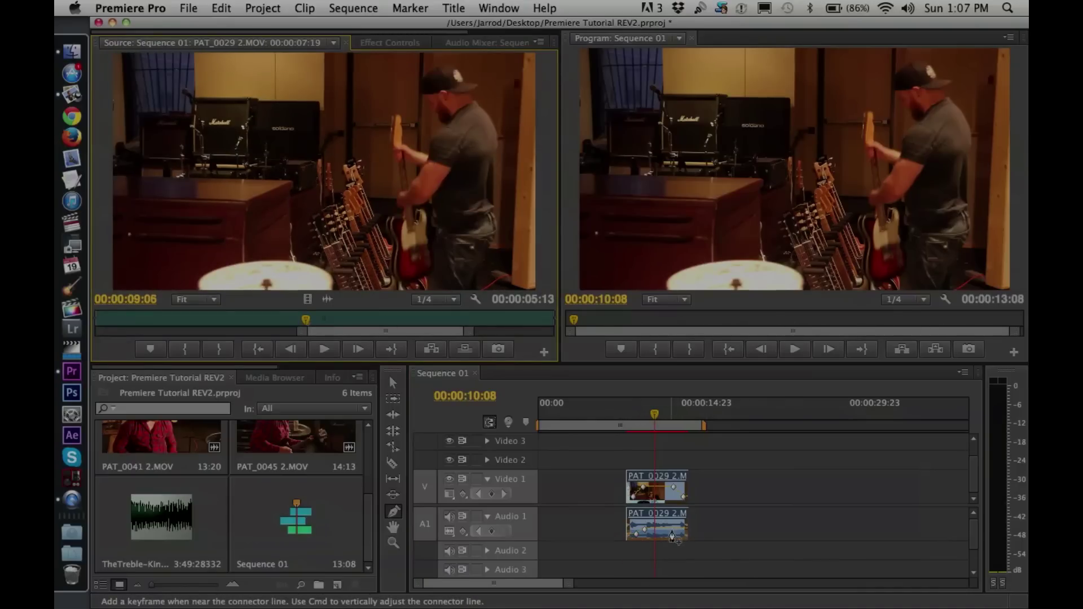
left_click_drag(645, 530, 644, 541)
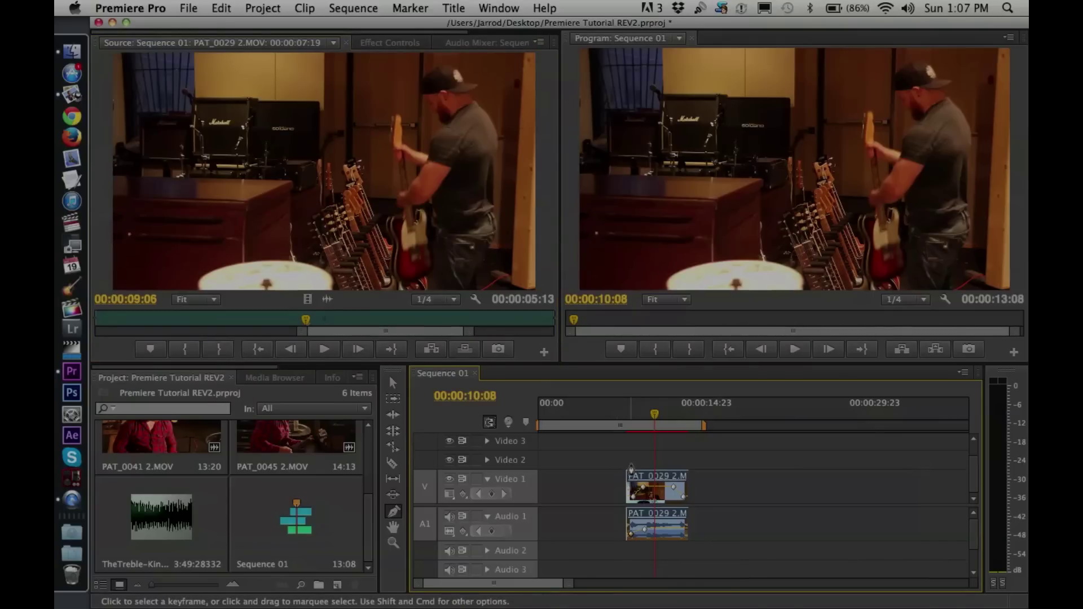
Render the sequence's work area and play the faded clip from 00:00:06:05
key("Return")
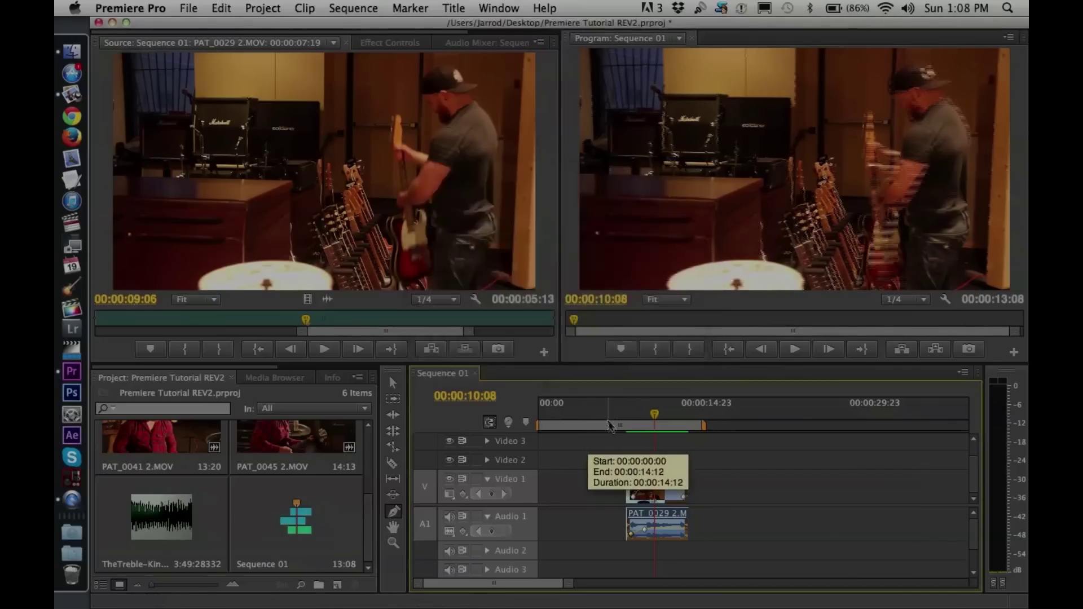
left_click(608, 409)
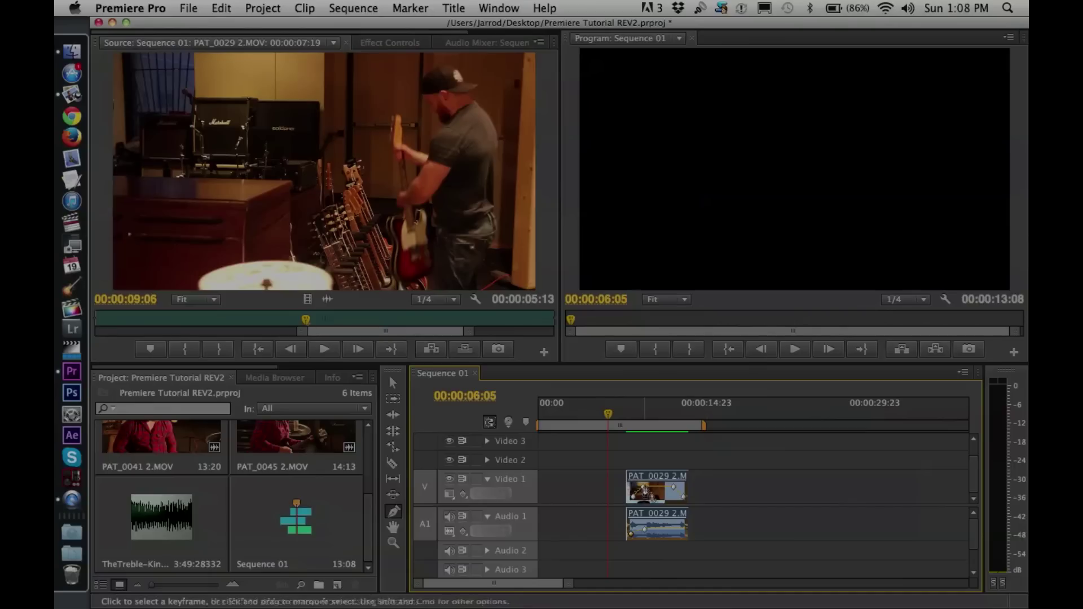
key("space")
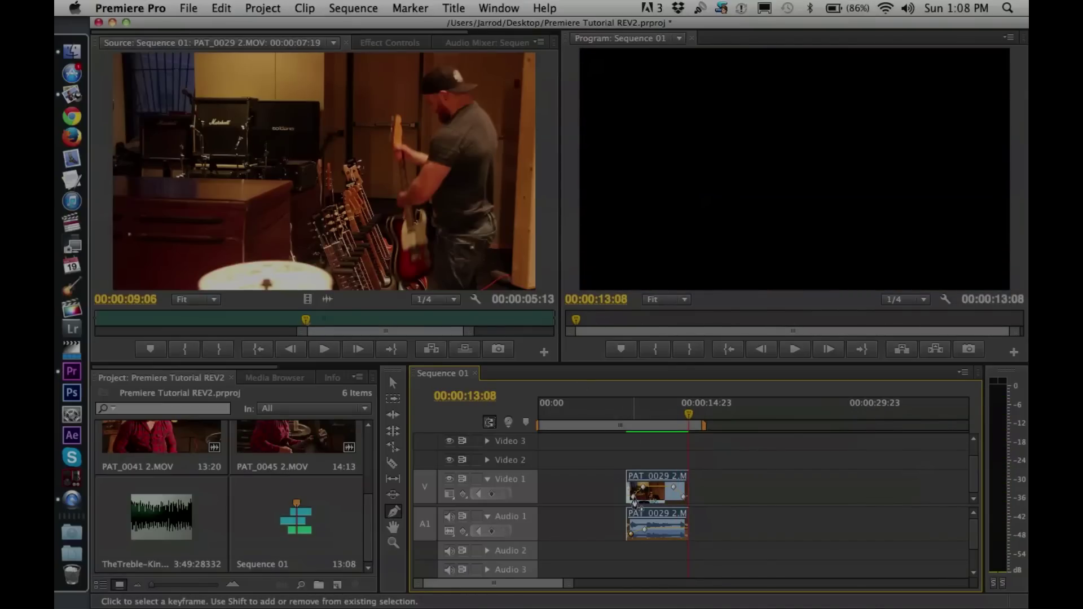
Delete all four opacity keyframes from the PAT_0029 2.MOV clip on Video 1
right_click(642, 503)
key("Down")
key("Down")
key("Down")
key("Down")
key("Down")
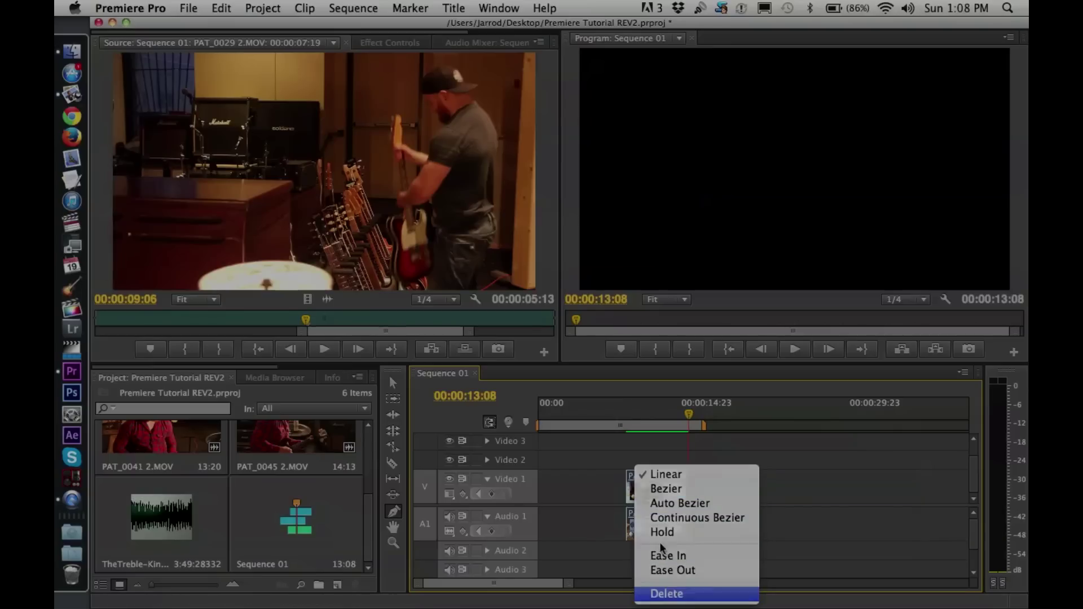
key("Return")
right_click(644, 490)
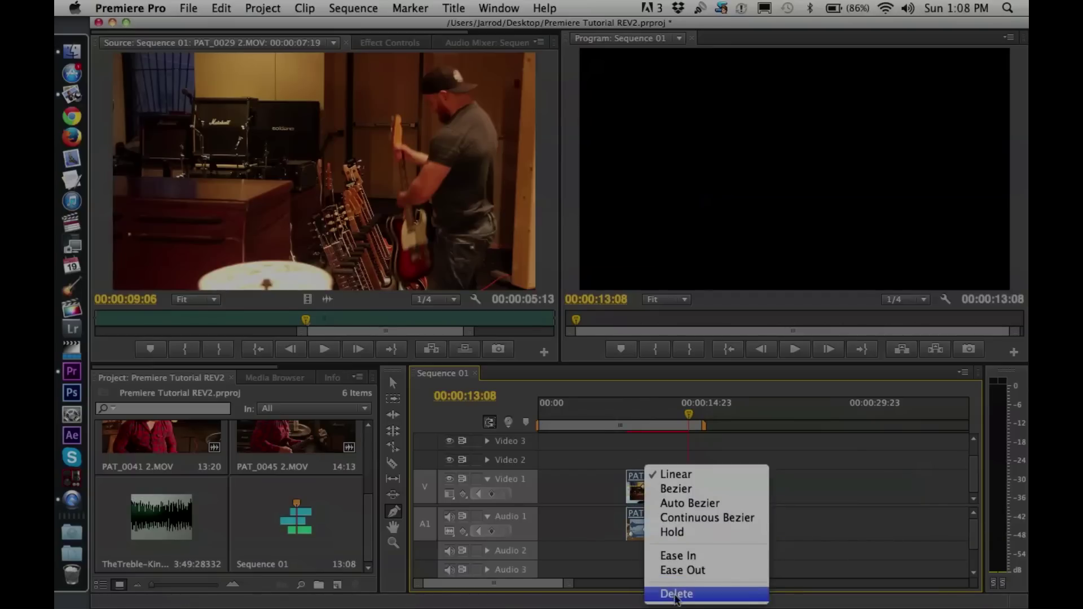
left_click(678, 590)
right_click(678, 497)
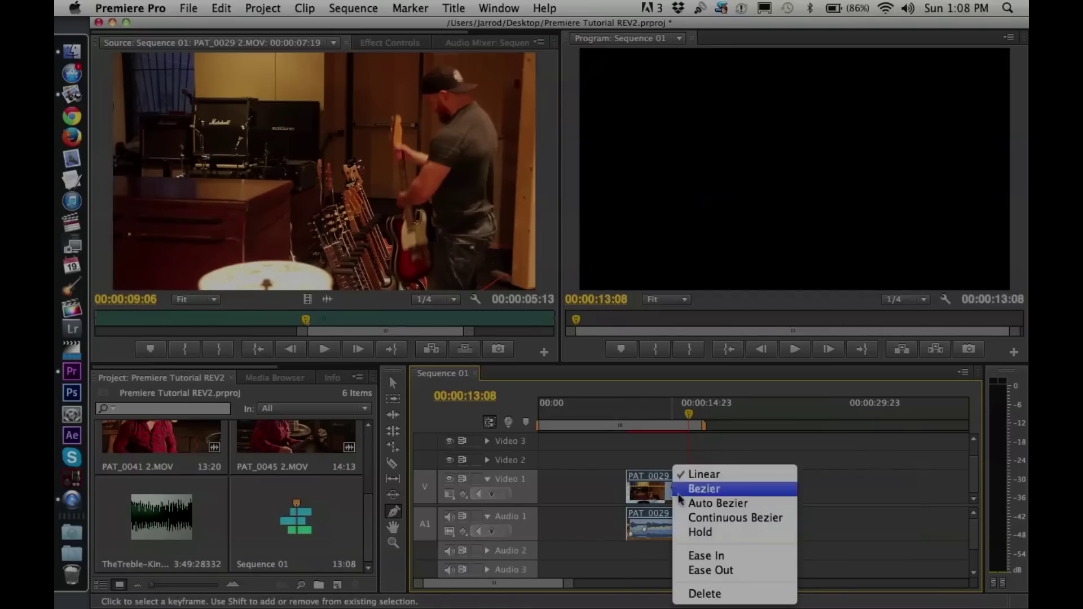
left_click(700, 591)
right_click(684, 496)
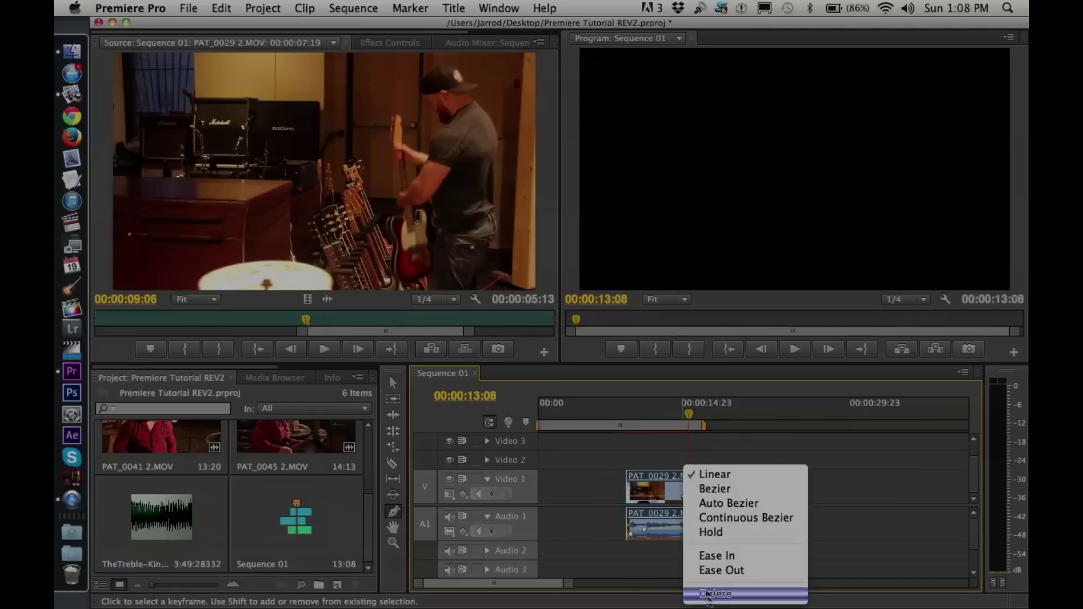
left_click(712, 594)
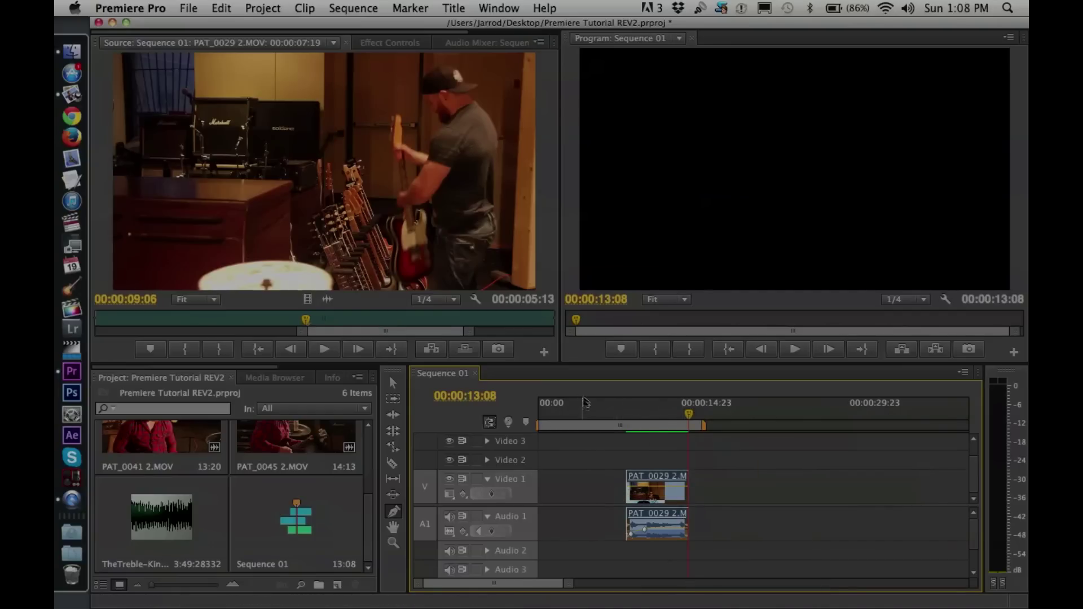
Show the selected clip's information and widen that area of the workspace toward the timeline
left_click(332, 378)
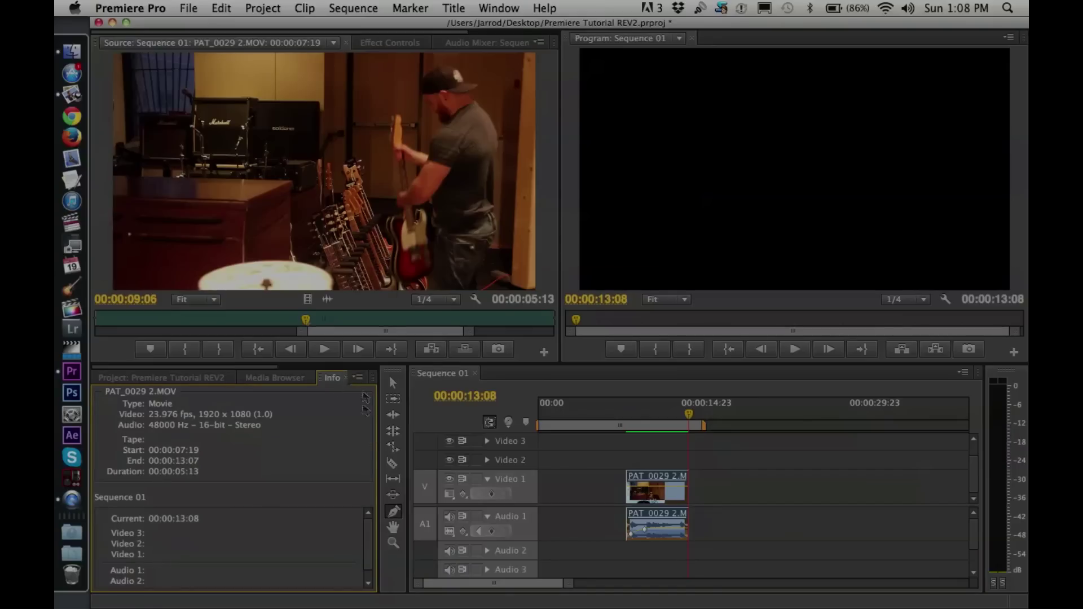
left_click(357, 377)
left_click(341, 424)
left_click_drag(378, 590, 535, 487)
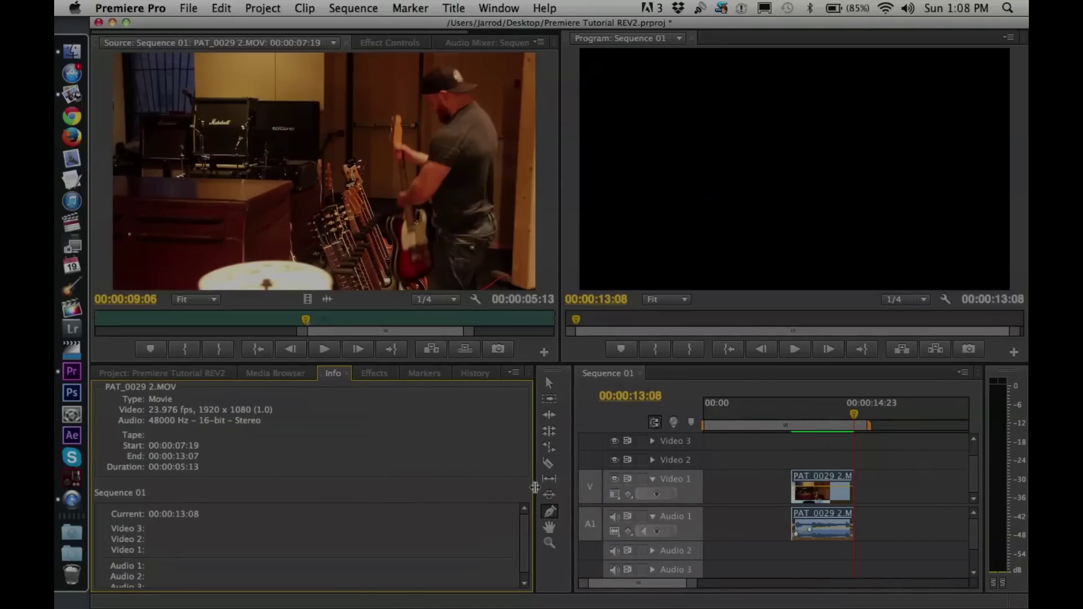
Review the project's edit history and revert the sequence to the third-to-last Lift & Overwrite Selection state
left_click(474, 375)
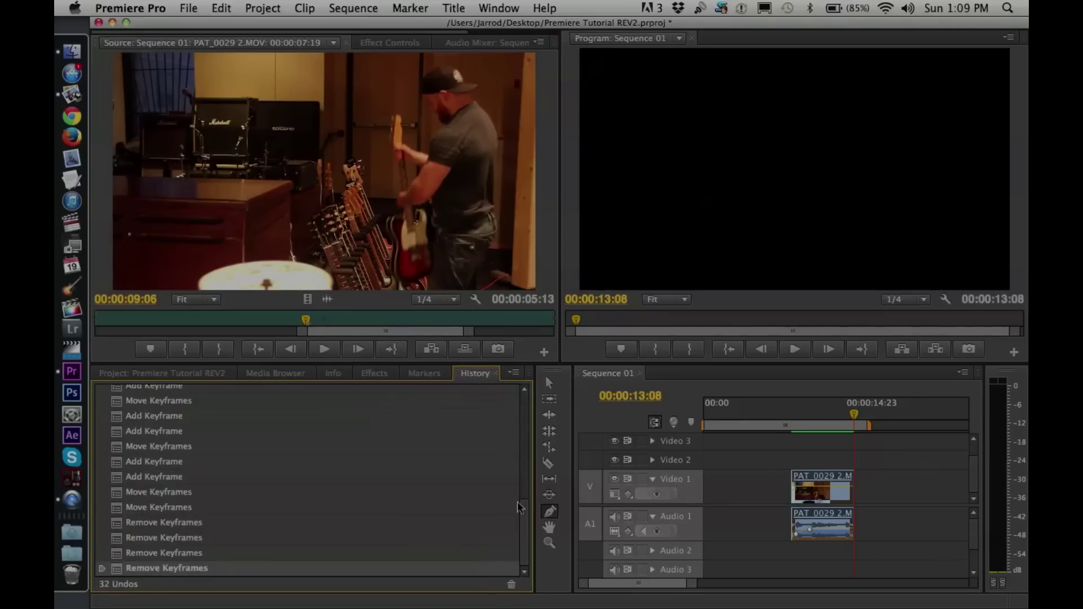
left_click_drag(525, 526, 523, 484)
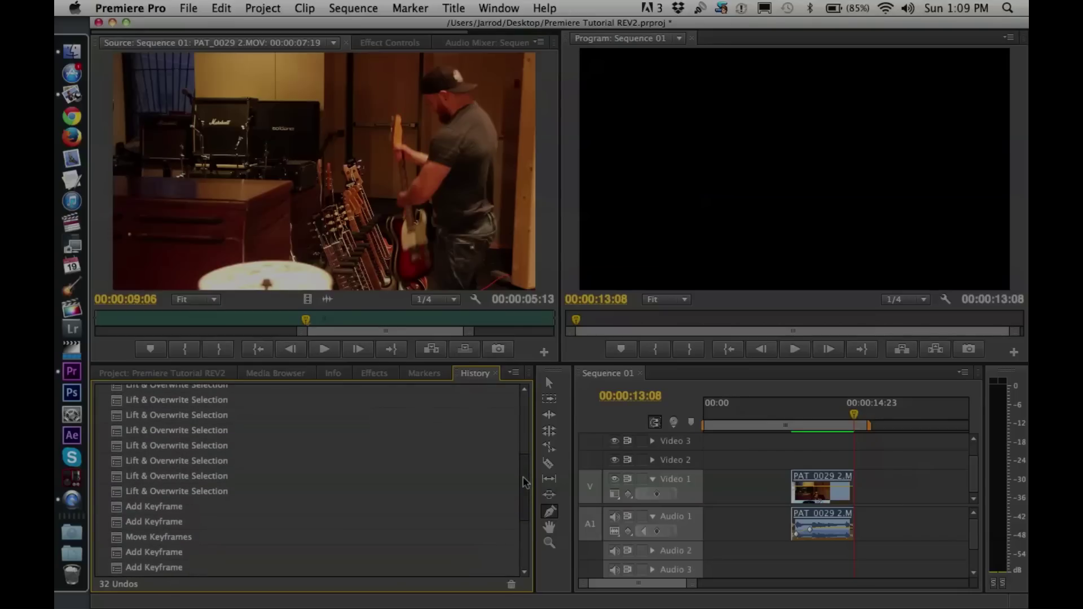
scroll(192, 497, "up", 1)
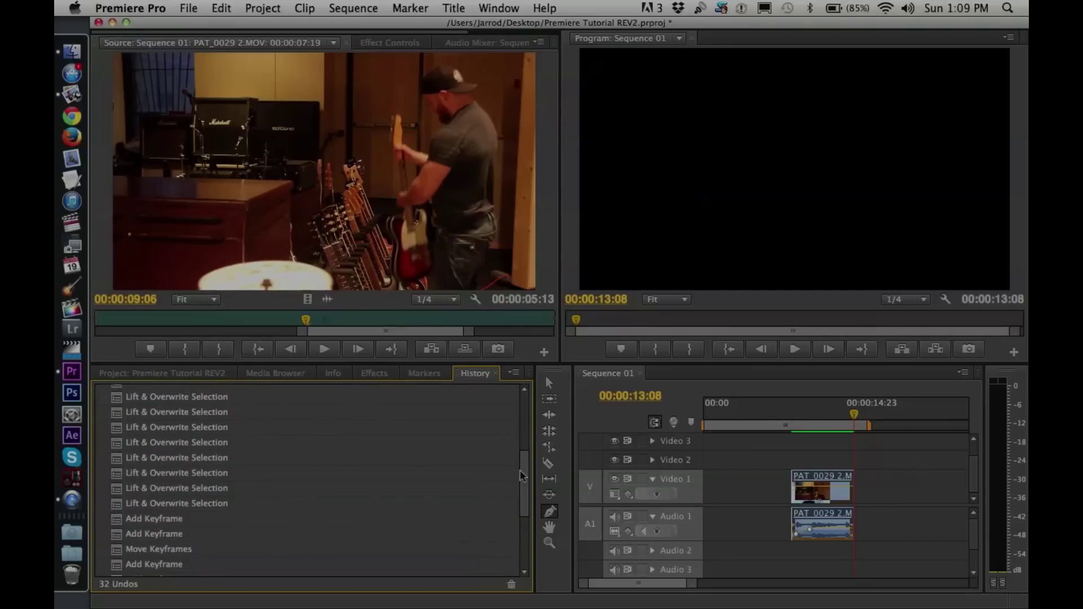
left_click_drag(527, 478, 525, 417)
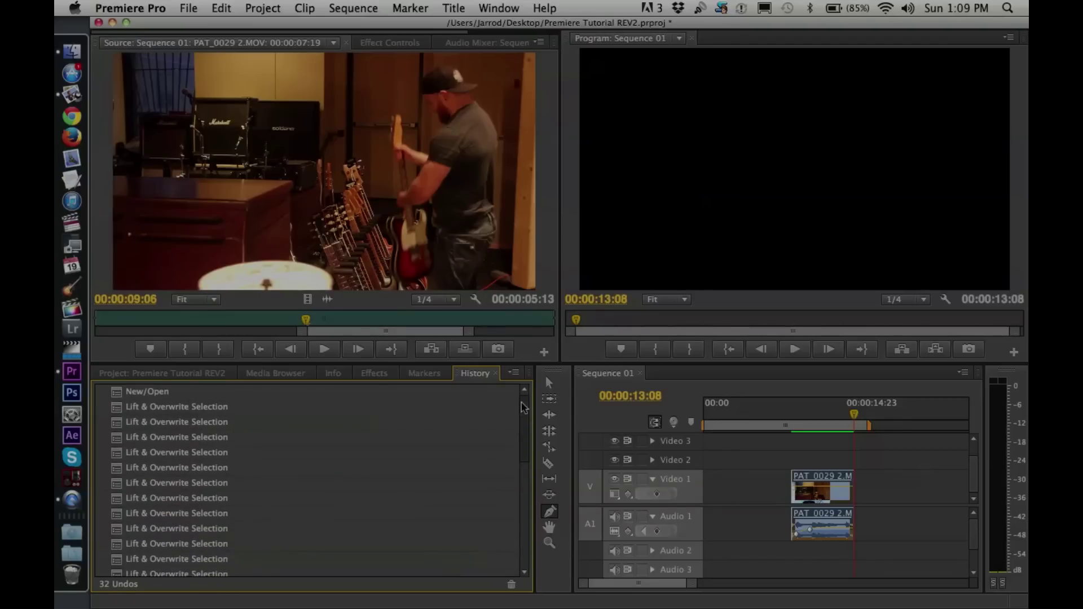
left_click_drag(526, 425, 527, 481)
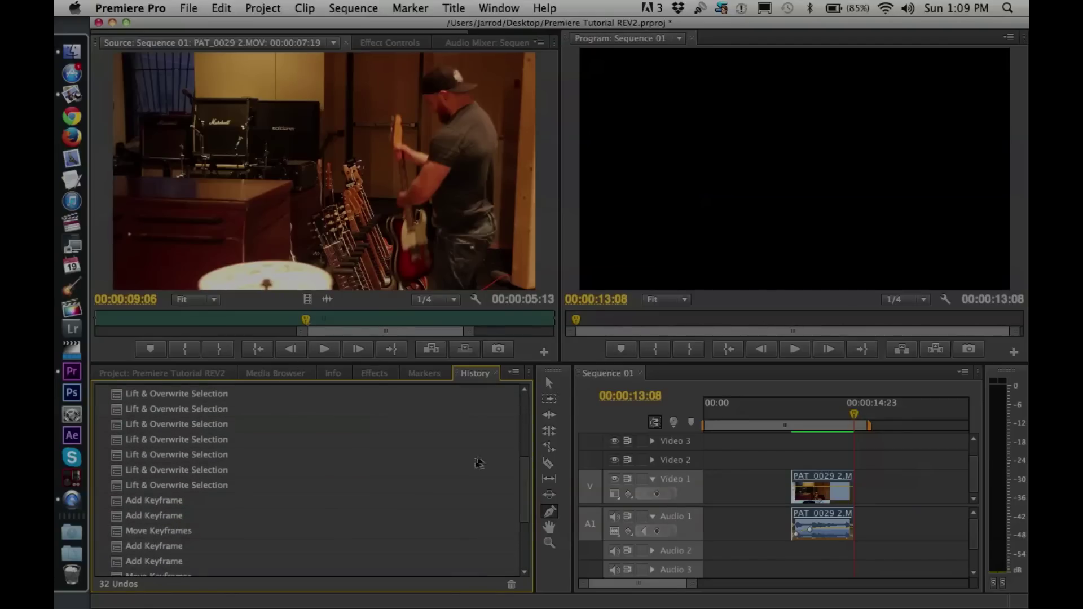
left_click(187, 487)
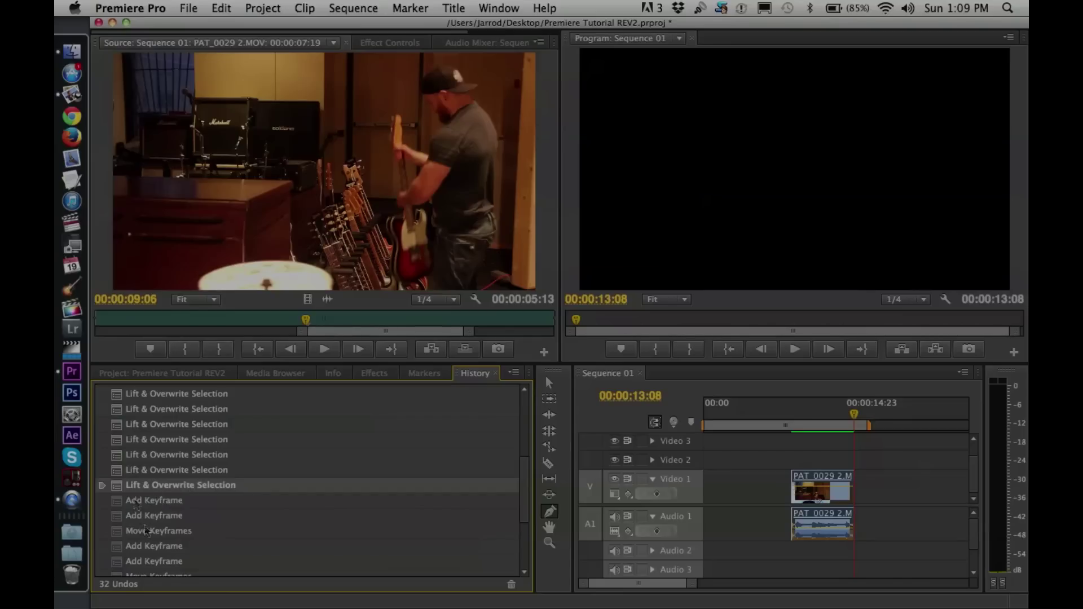
left_click(169, 427)
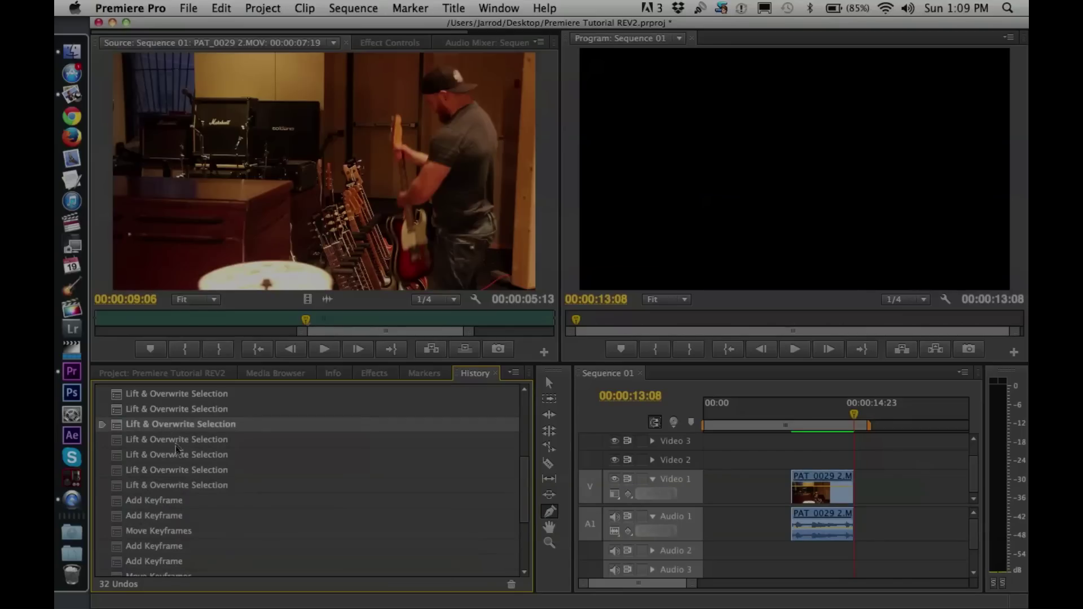
left_click(178, 443)
left_click(180, 460)
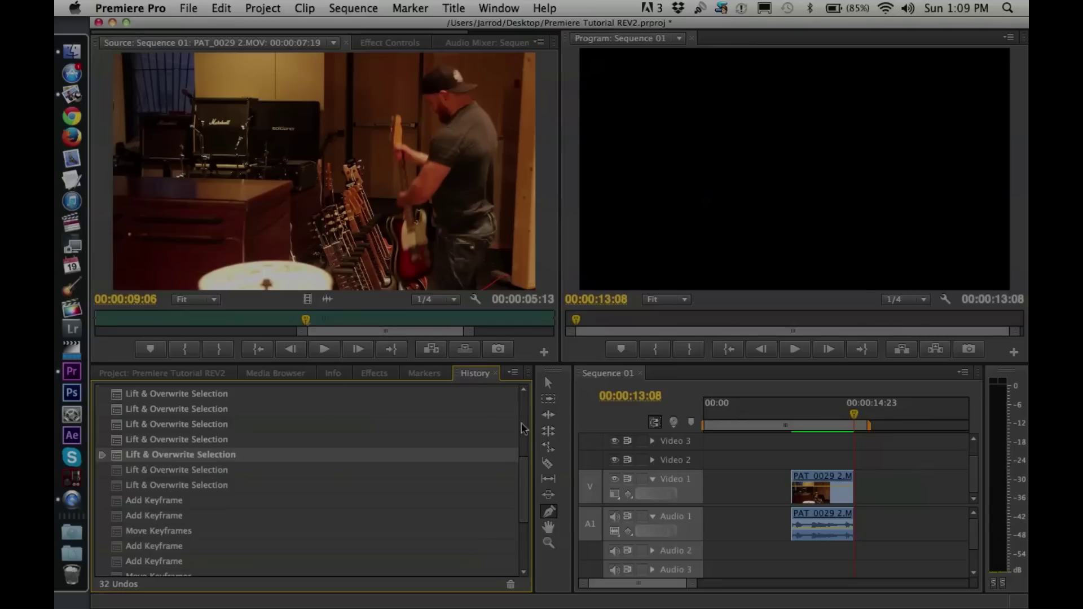
Readjust the width of the workspace area beside the timeline, look at the Effects and Media Browser, and return to the project's media items
left_click_drag(534, 552, 336, 539)
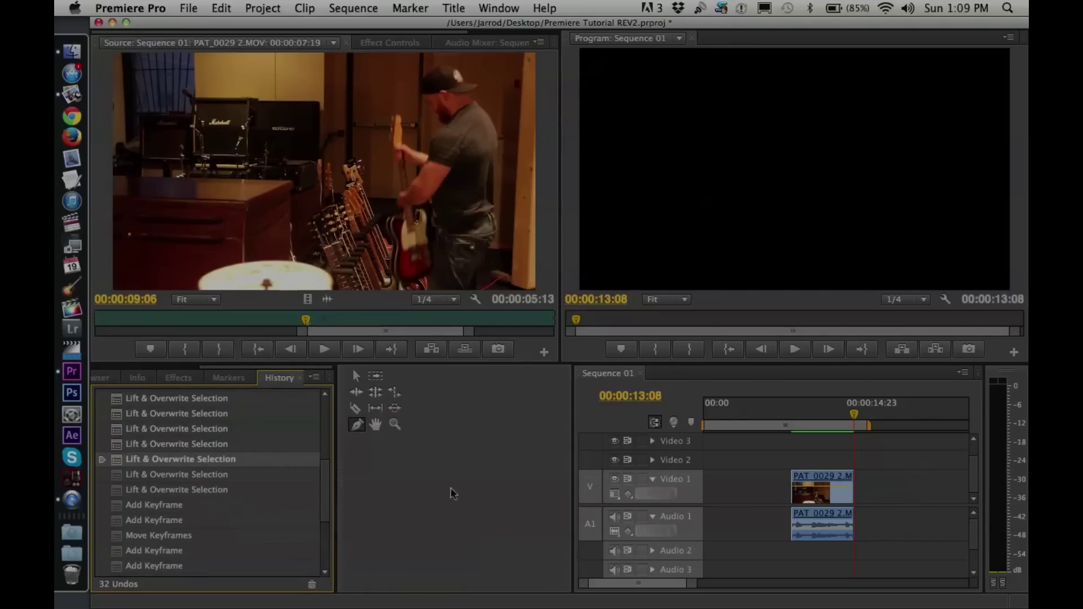
left_click_drag(574, 432, 367, 458)
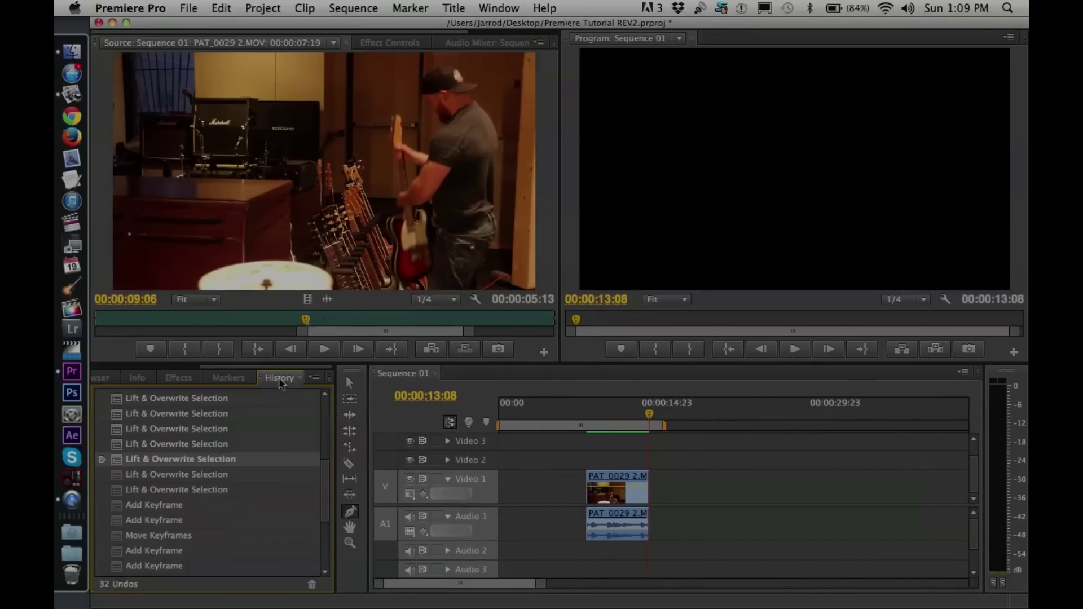
left_click(176, 378)
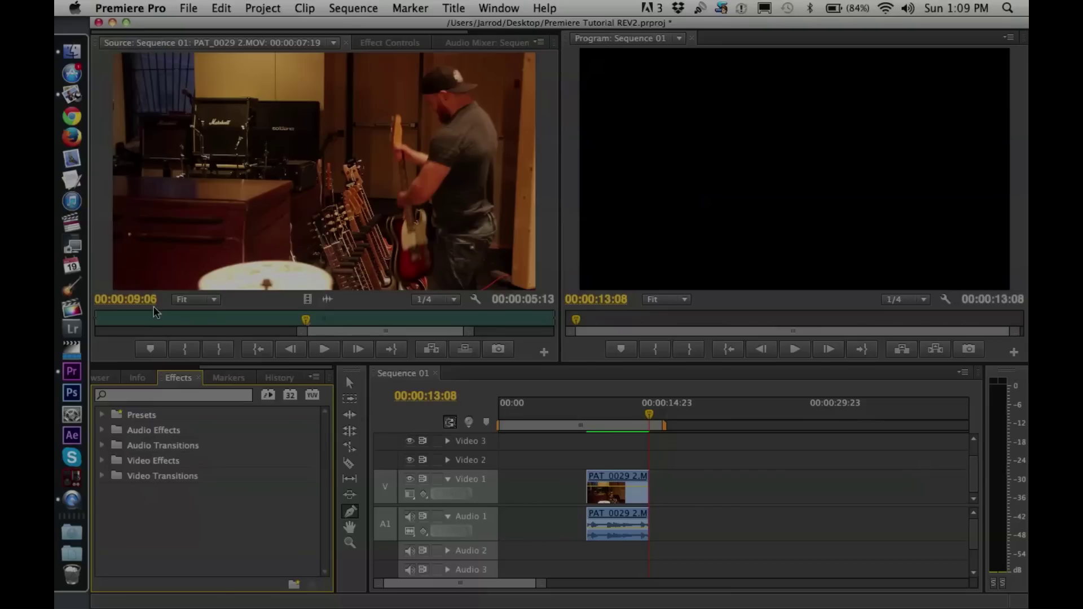
left_click(107, 378)
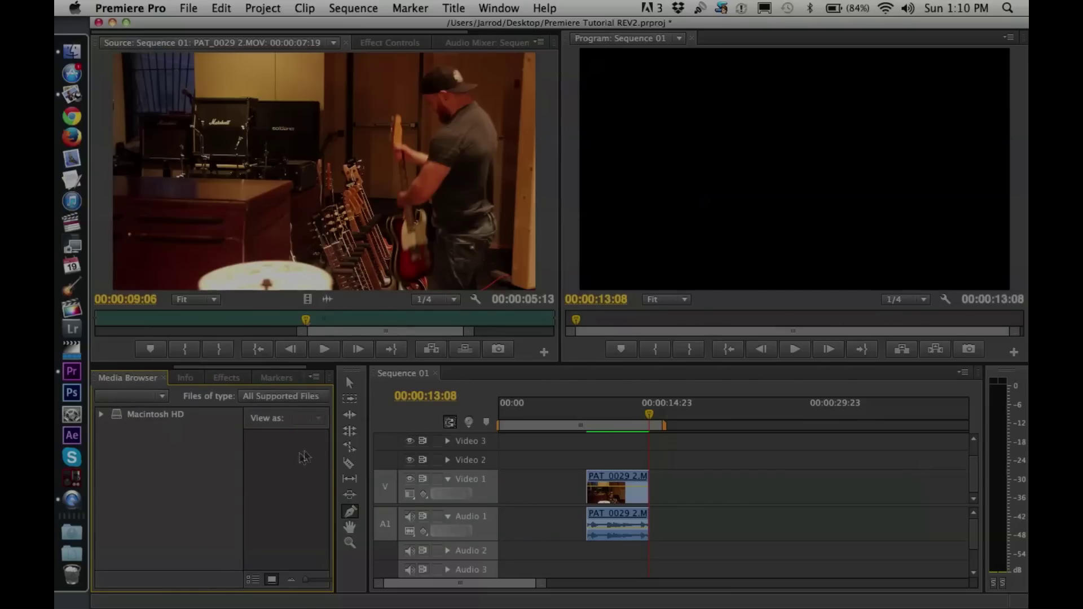
left_click_drag(335, 451, 481, 451)
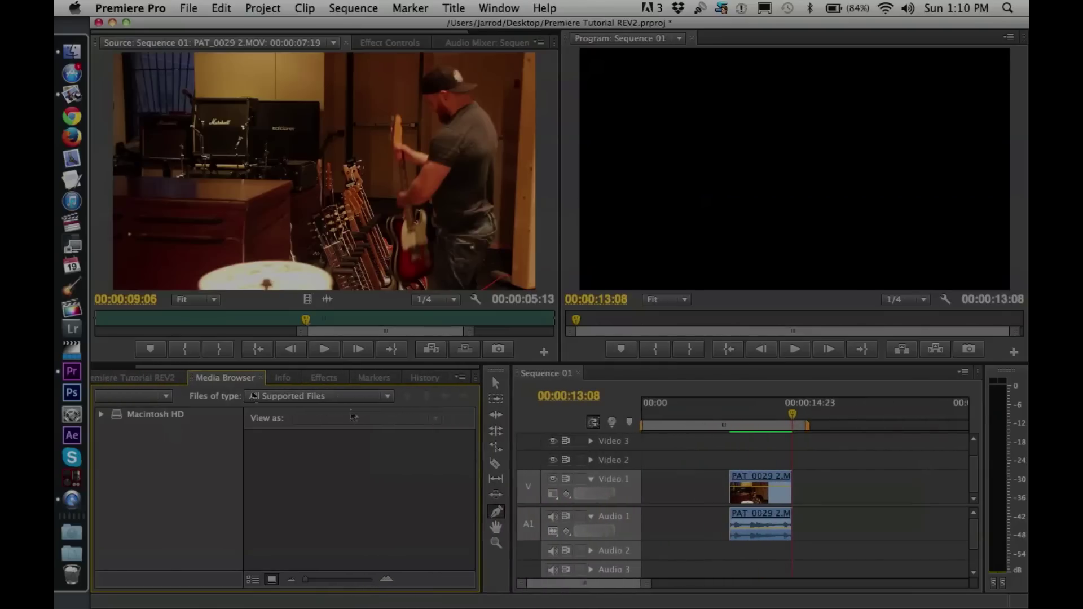
left_click(154, 378)
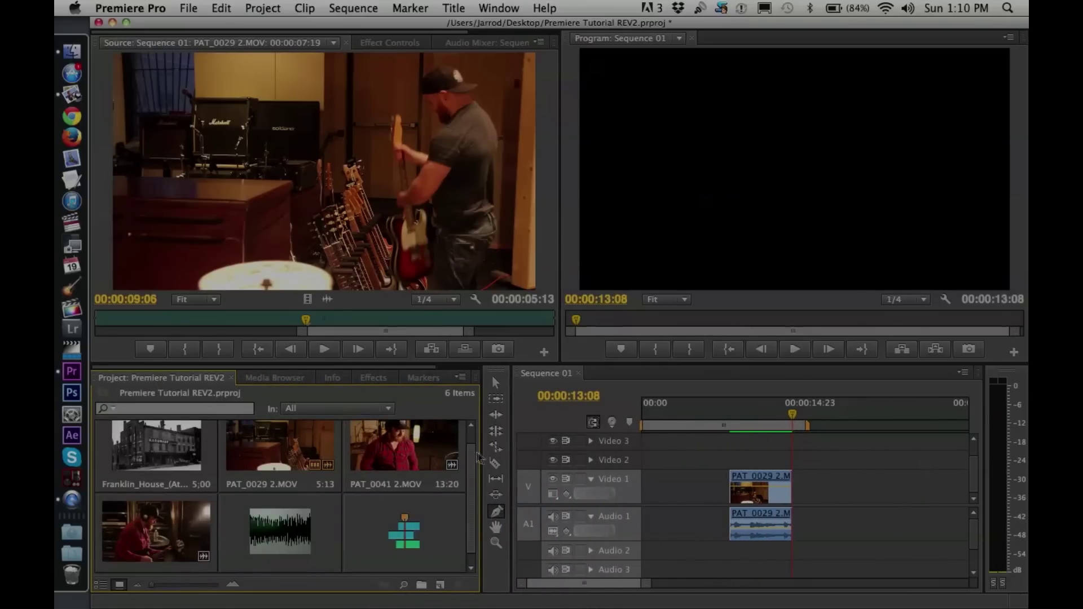
Narrow the project area to widen the timeline, and cycle through the Selection, Razor and Pen tools
left_click_drag(482, 457, 386, 477)
left_click_drag(511, 463, 426, 463)
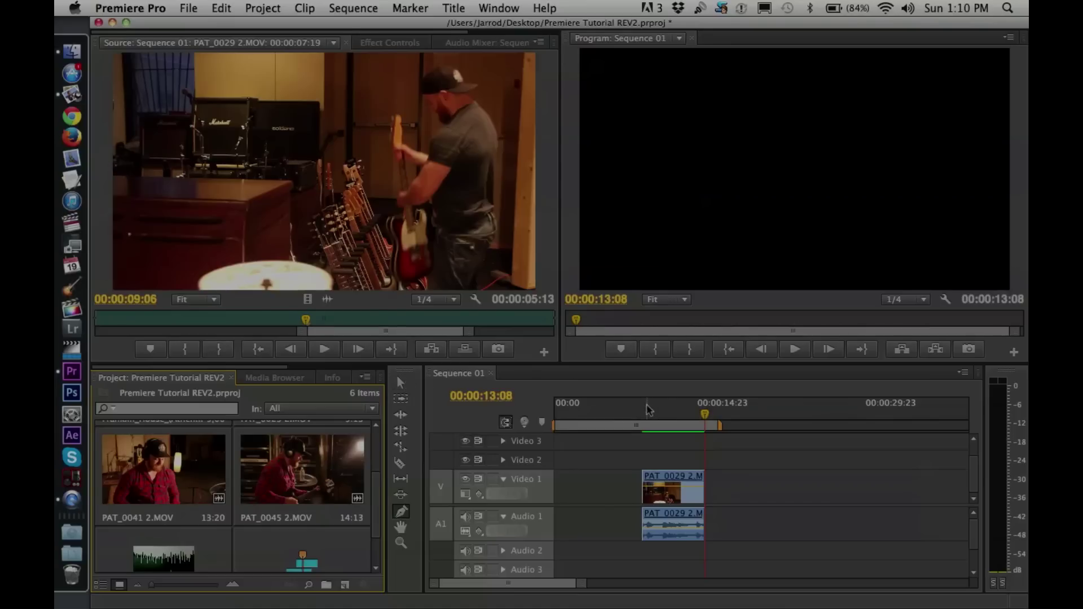
key("a")
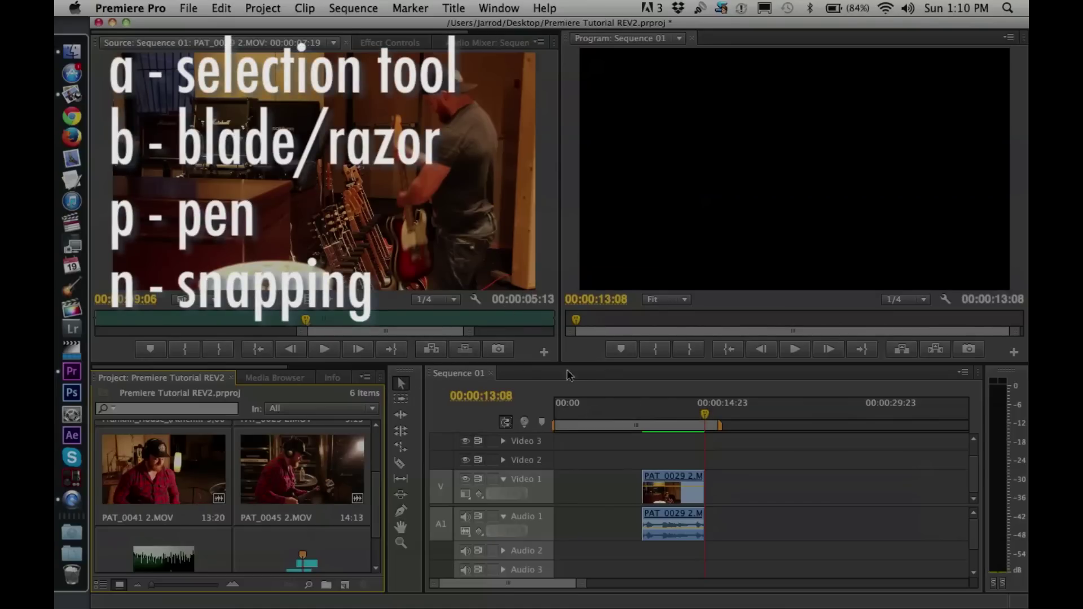
key("b")
key("p")
Place PAT_0045 2.MOV on Video 1 with a gap after PAT_0029 2.MOV, and toggle timeline snapping
left_click(289, 480)
left_click_drag(368, 440, 733, 500)
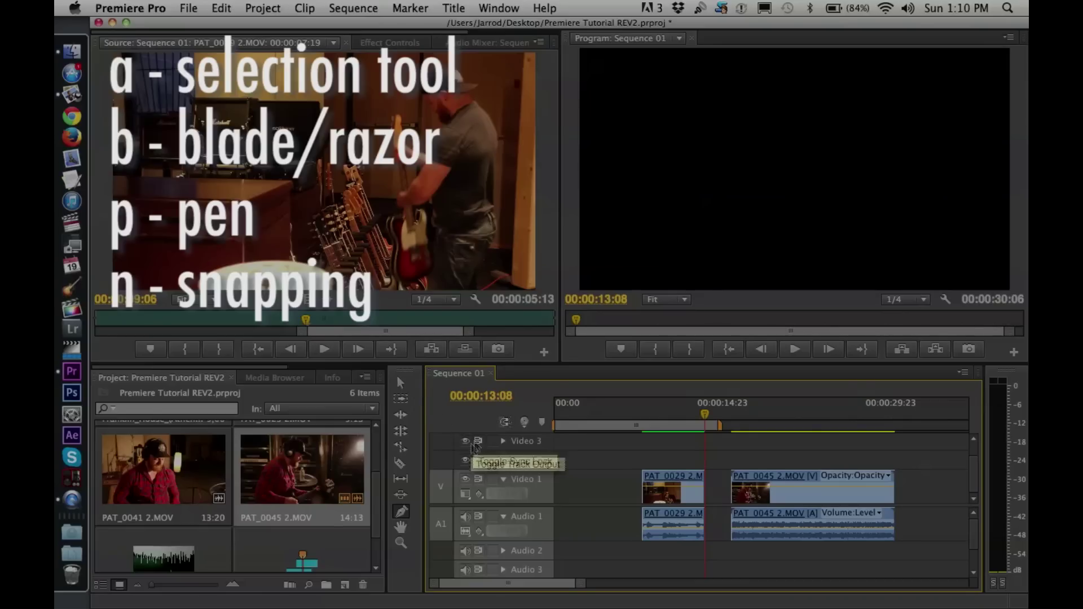
left_click(505, 422)
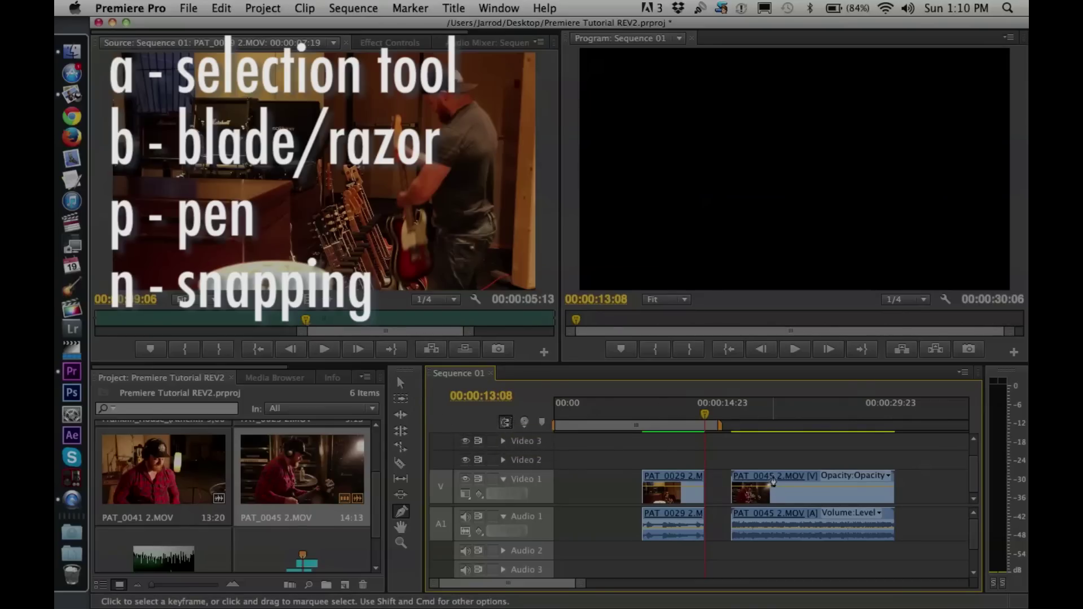
Move the PAT_0045 2.MOV video to Video 2 and snap the clip's start to the end of PAT_0029 2.MOV, checking playback
key("a")
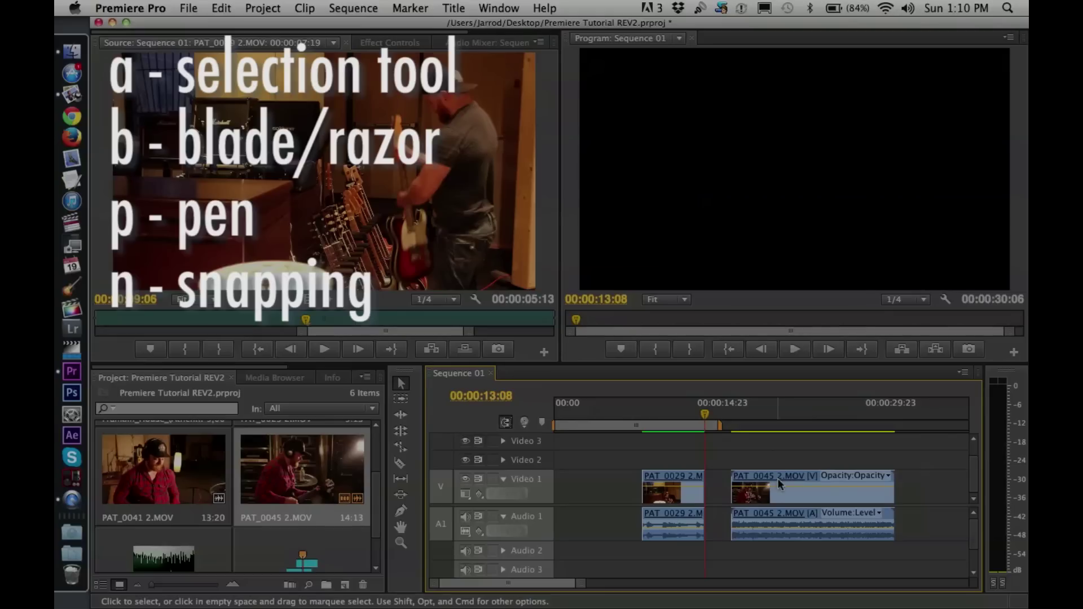
mouse_move(781, 473)
left_mouse_down()
mouse_move(753, 478)
mouse_move(784, 481)
mouse_move(749, 460)
mouse_move(824, 469)
left_mouse_up()
key("space")
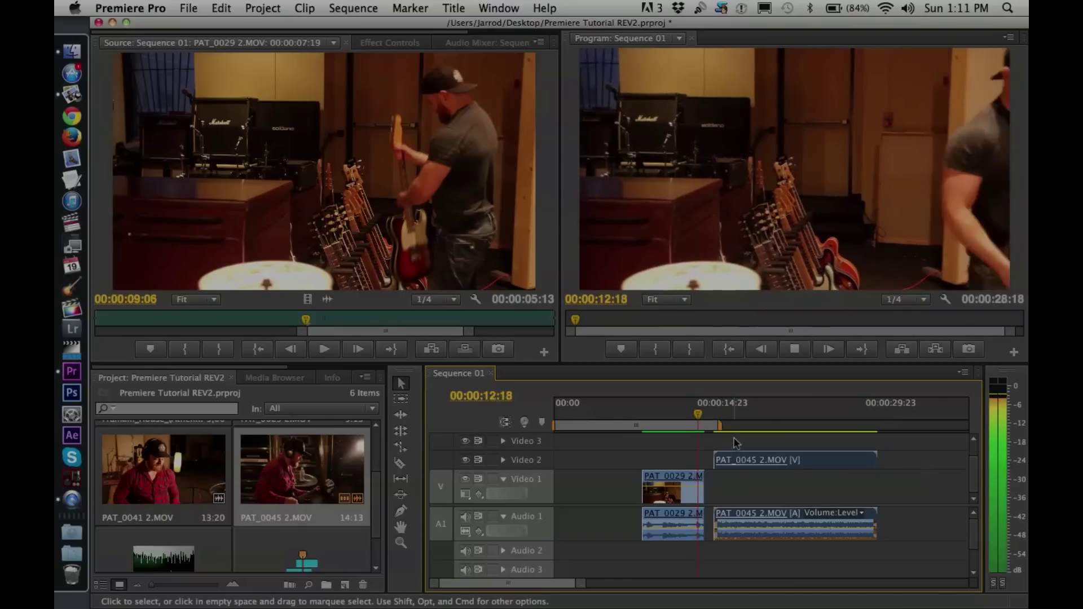
key("space")
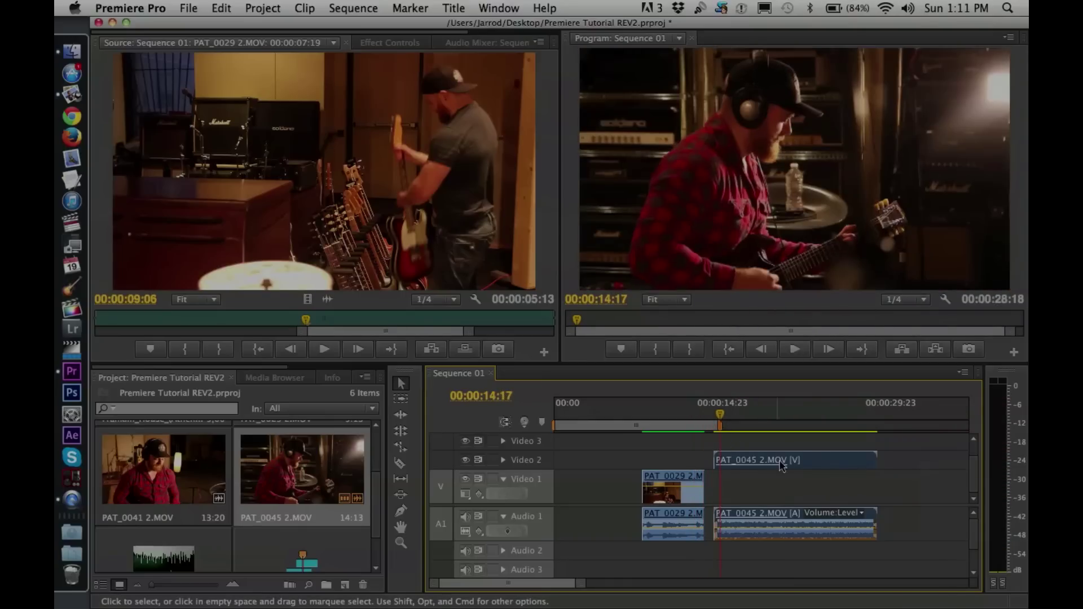
left_click_drag(822, 473, 811, 466)
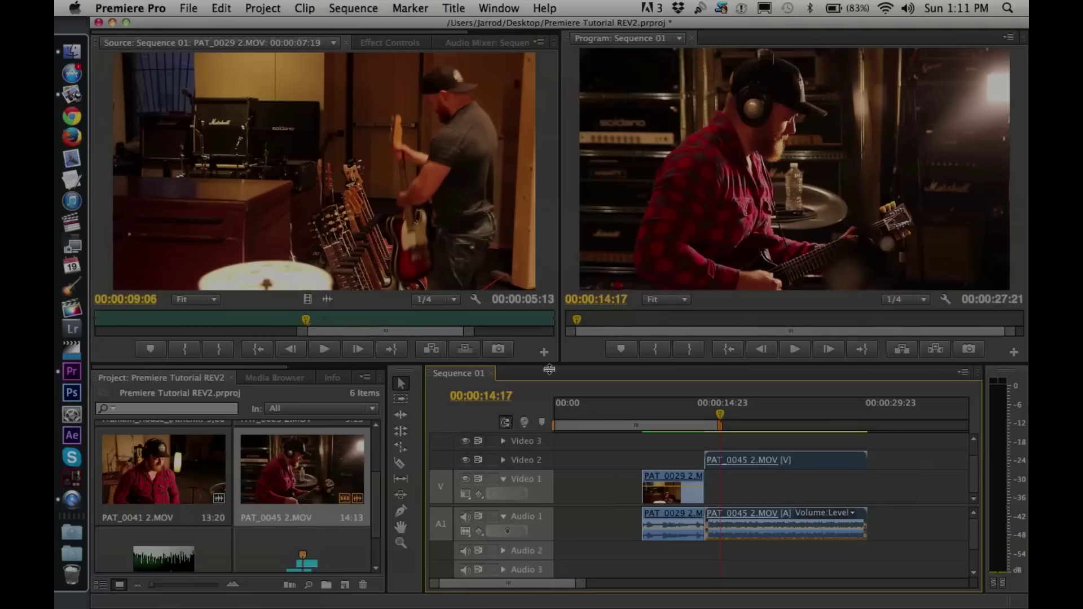
View the Program monitor at 150% and 10% magnification, and return it to Fit
left_click(790, 144)
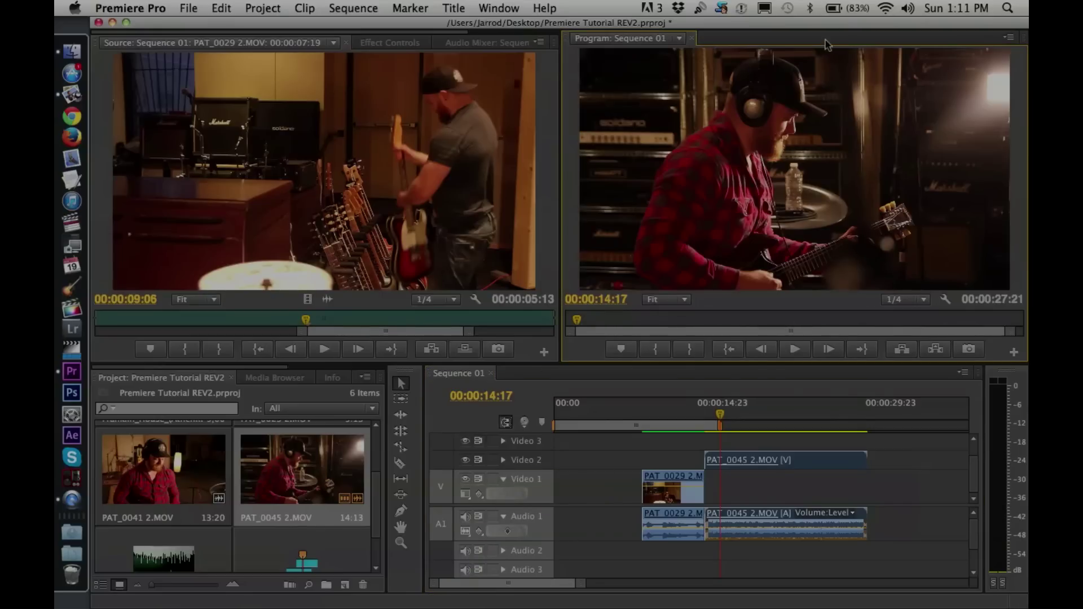
left_click(672, 299)
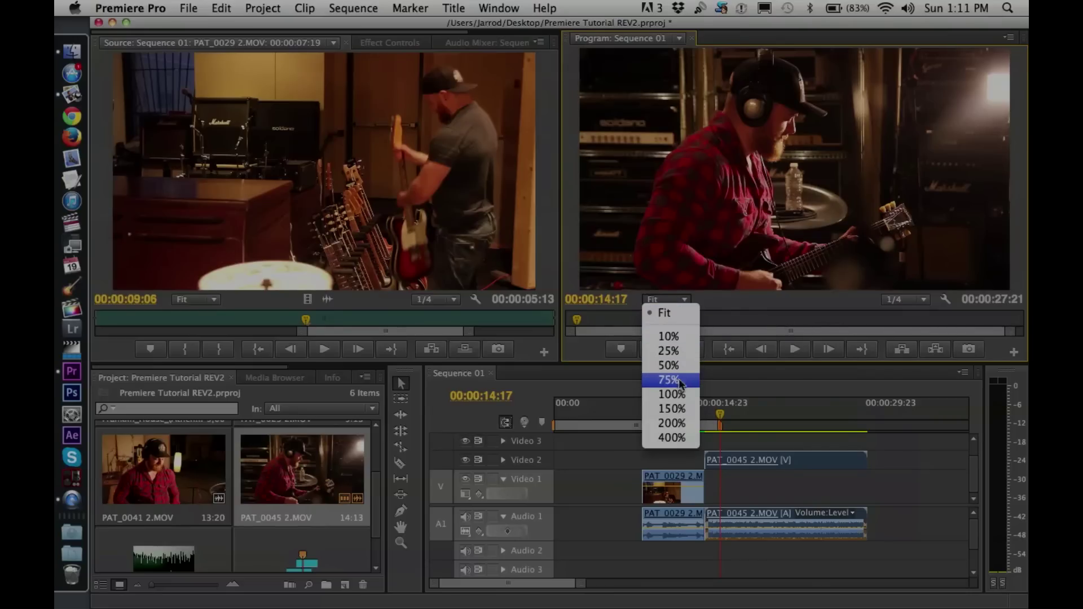
left_click(683, 409)
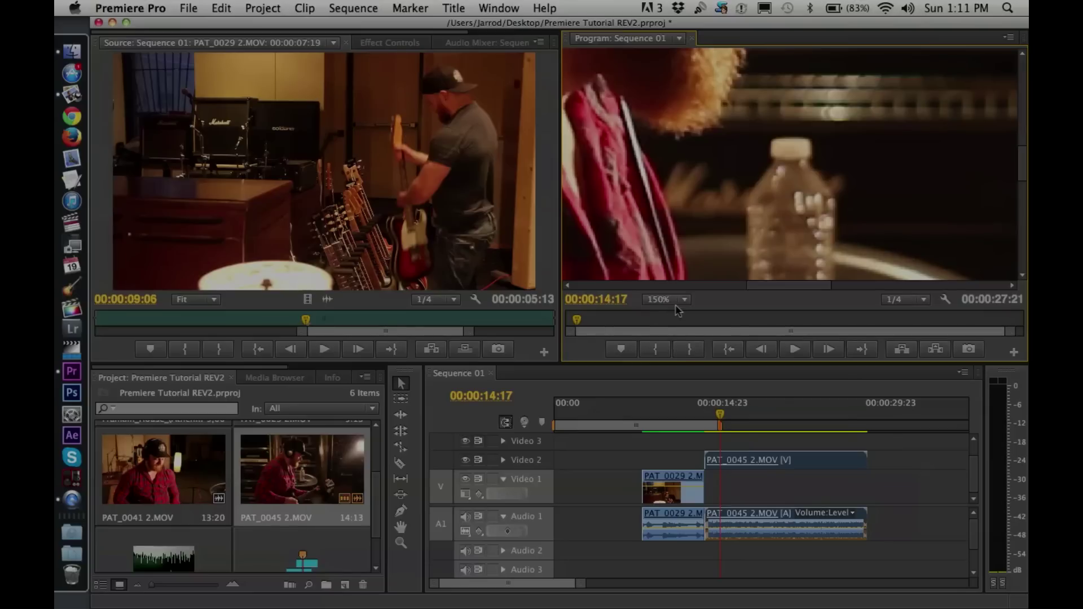
left_click(679, 305)
left_click(682, 337)
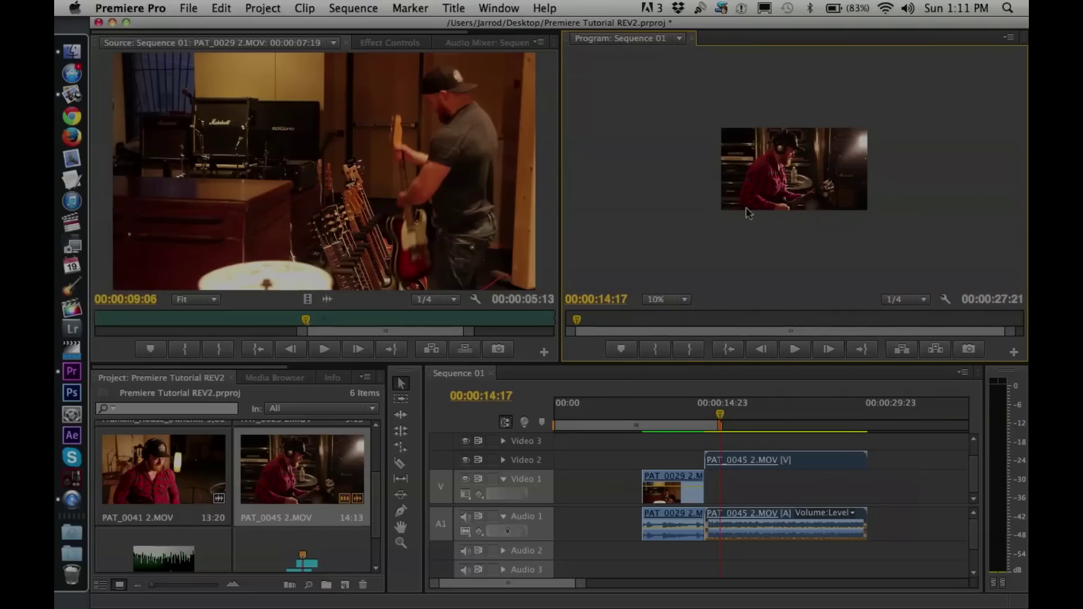
left_click(665, 301)
left_click(667, 307)
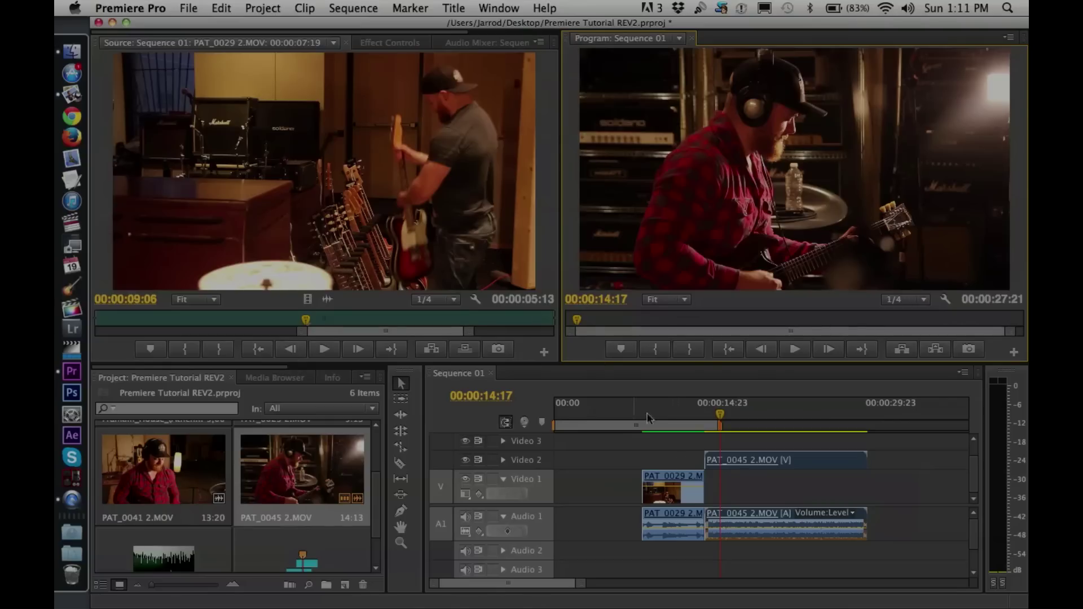
Shift the PAT_0045 2.MOV video between the upper tracks and take the clip back out of the sequence
mouse_move(781, 462)
left_mouse_down()
mouse_move(784, 451)
mouse_move(750, 451)
mouse_move(760, 473)
mouse_move(780, 442)
left_mouse_up()
left_click_drag(811, 456, 809, 471)
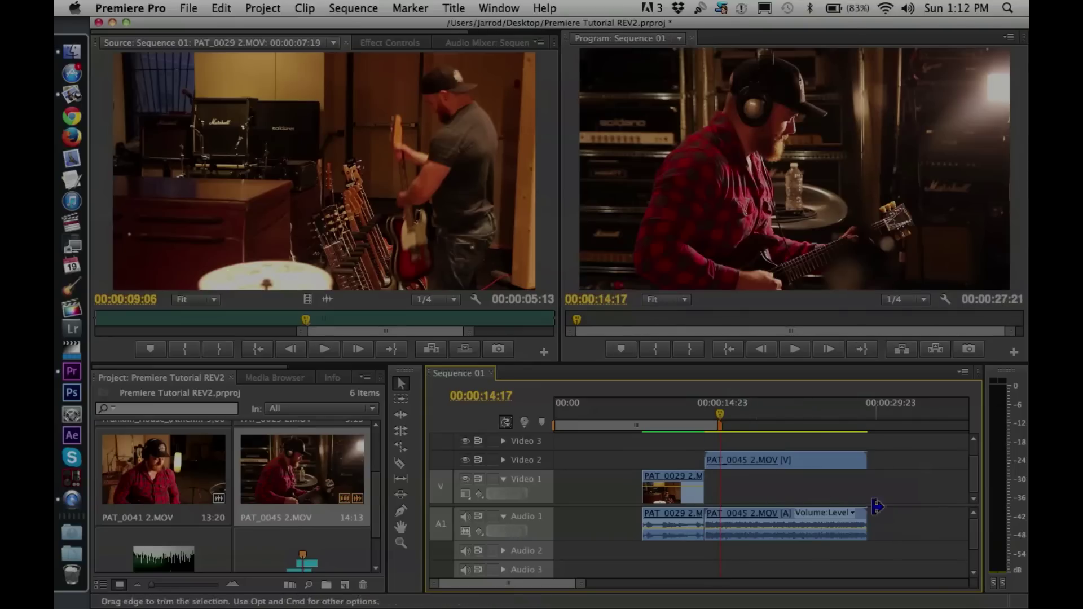
left_click(790, 475)
key("super+z")
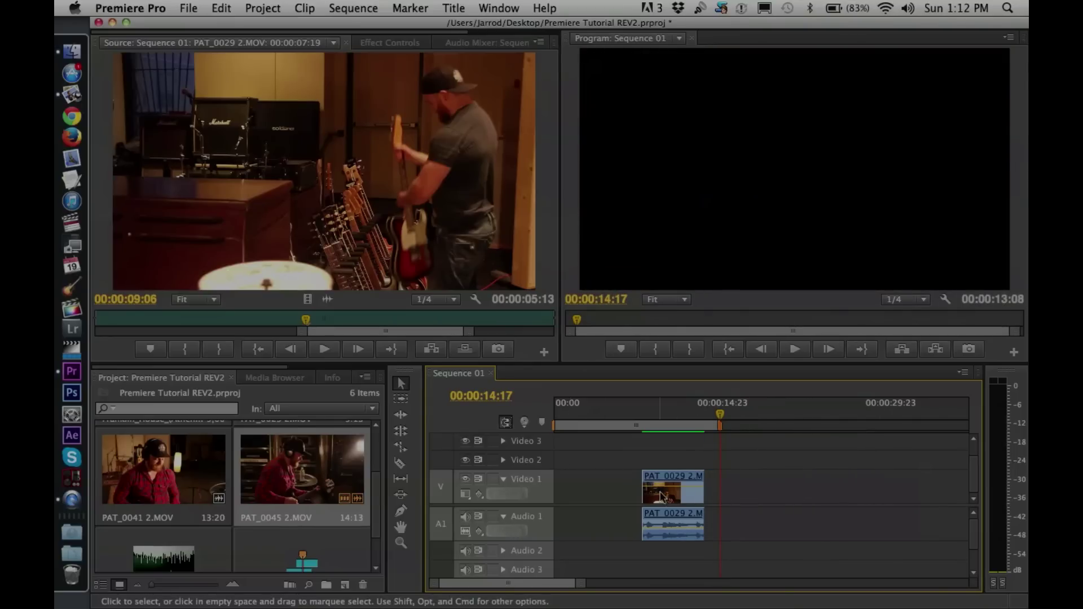
Place PAT_0041 2.MOV on Video 2 and Audio 2, overlapping the end of PAT_0029 2.MOV, and play the transition
left_click(192, 473)
left_click_drag(192, 473, 749, 484)
key("equal")
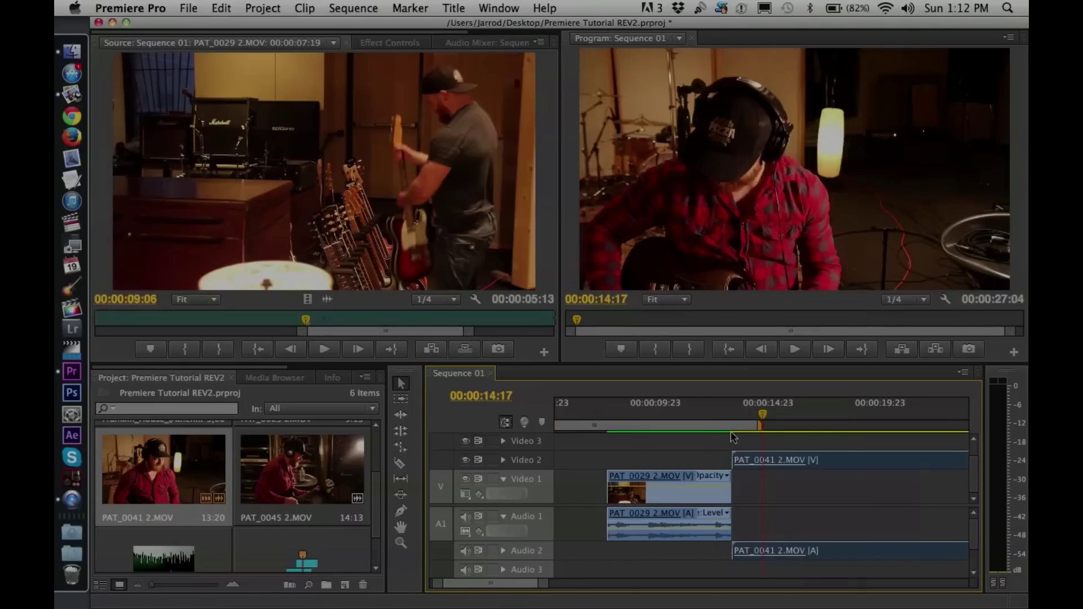
left_click_drag(826, 462, 739, 416)
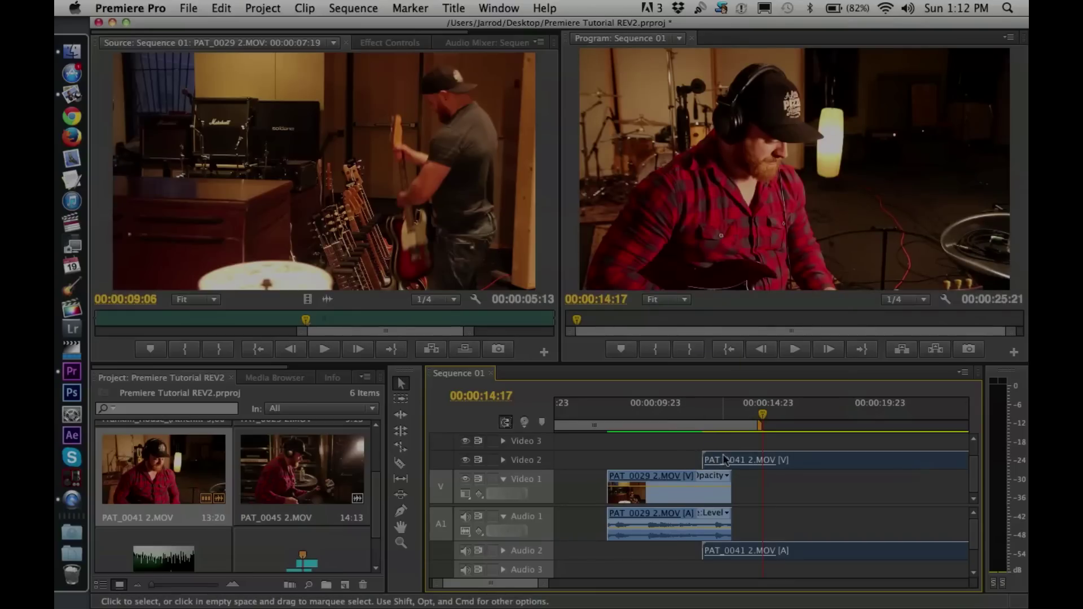
left_click(595, 416)
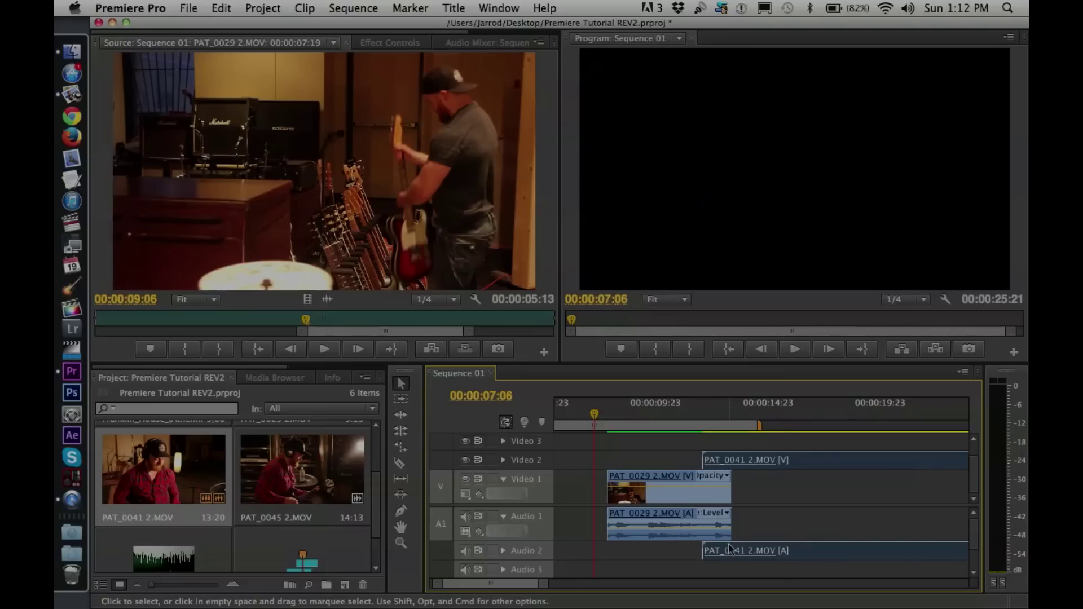
key("space")
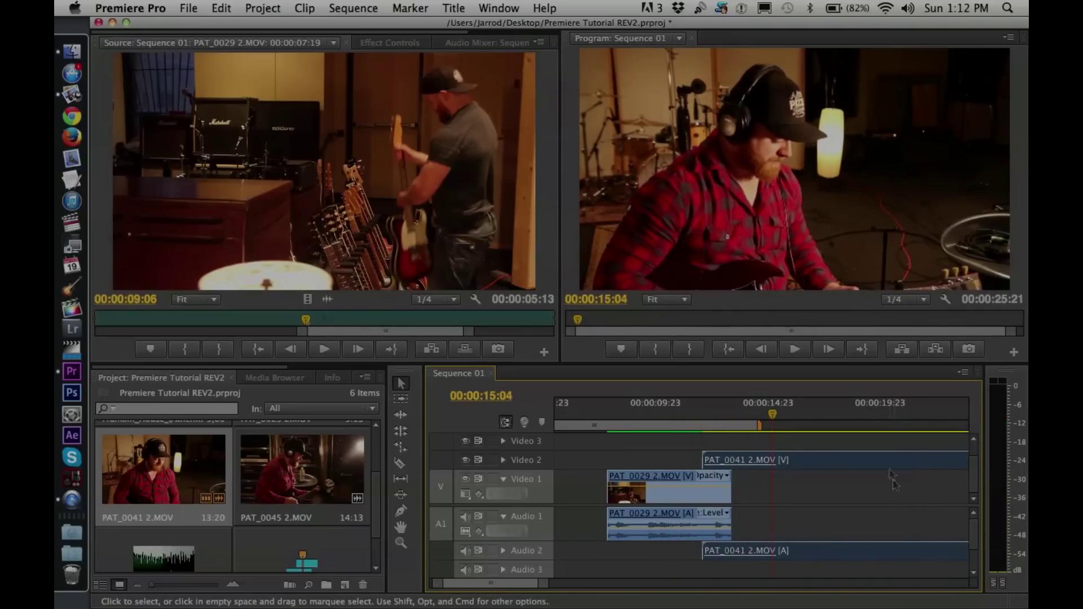
Slide PAT_0041 2.MOV away to leave a gap after PAT_0029 2.MOV, play across it, and restore the overlap
left_click_drag(755, 464, 818, 464)
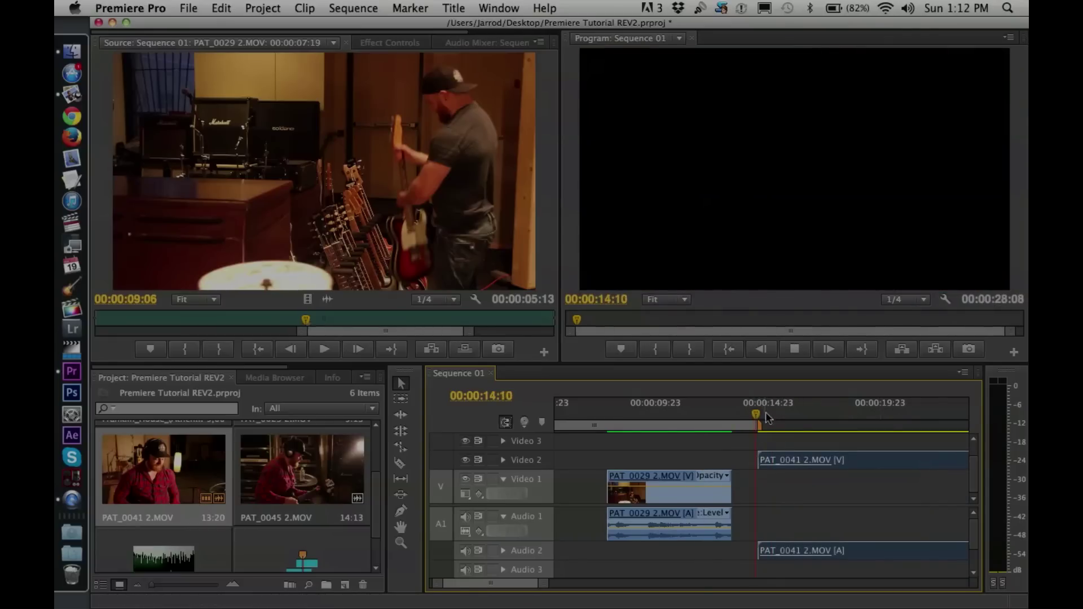
key("space")
left_click_drag(872, 462, 815, 460)
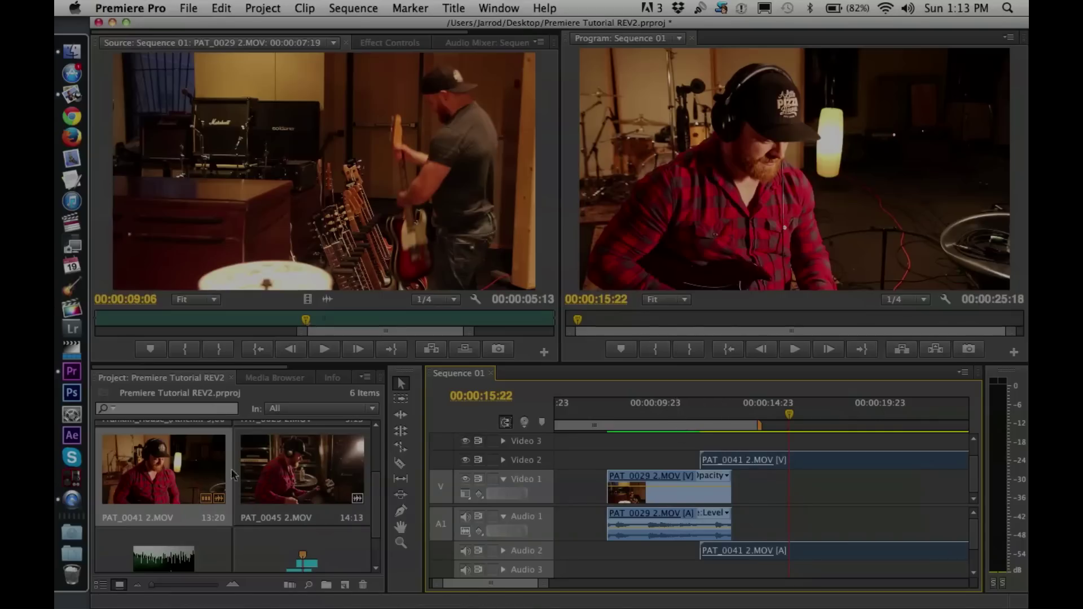
Load PAT_0041 2.MOV into the Source monitor and select all clips in the sequence
double_click(177, 476)
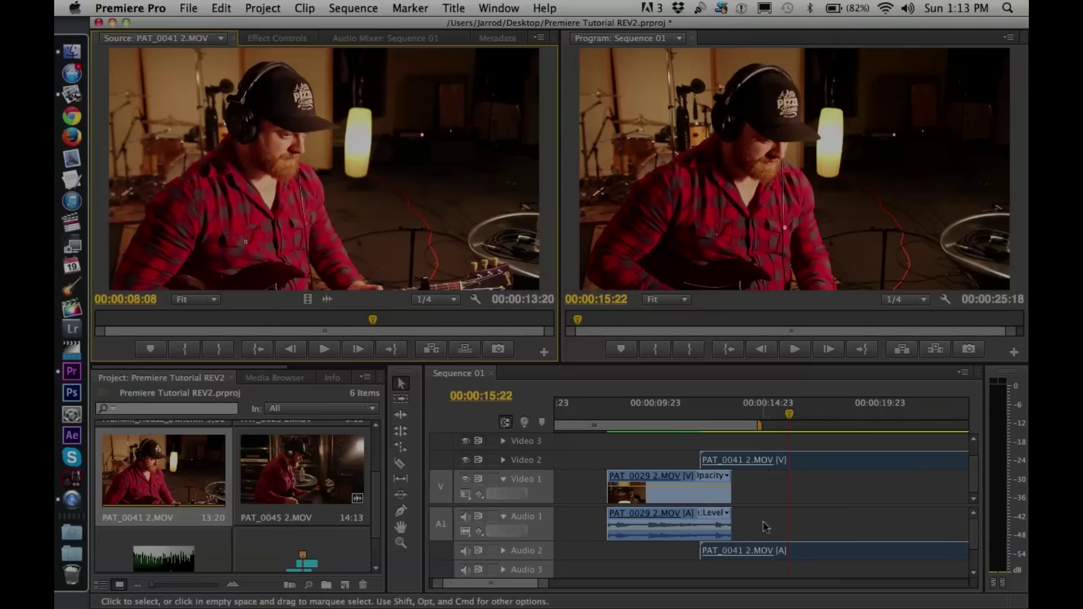
left_click(695, 498)
key("super+a")
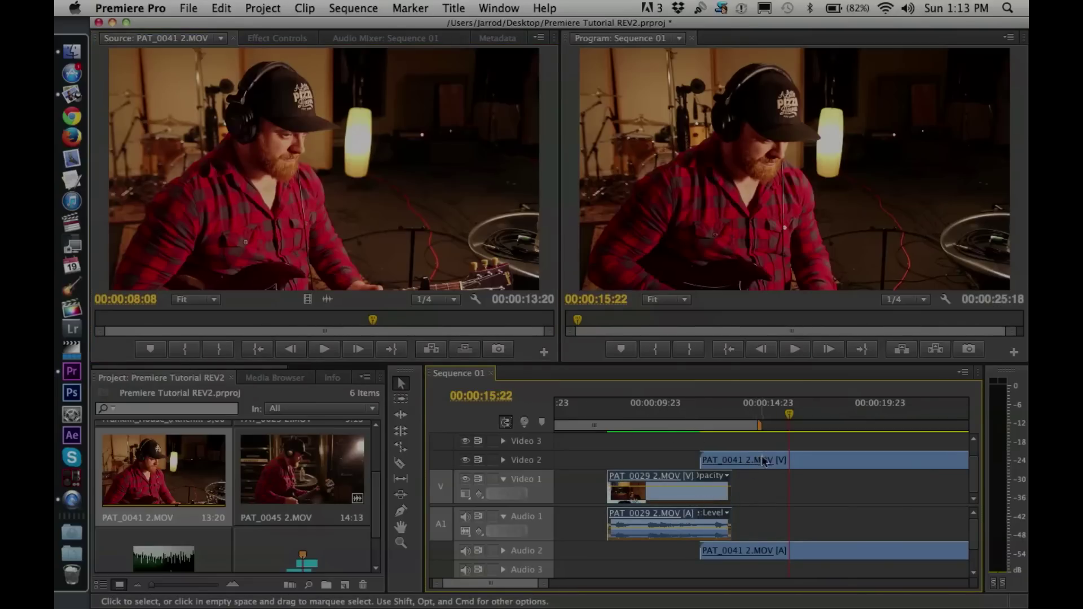
Try the collapsed and expanded views of Video 1 and Video 2, leaving both tracks expanded
left_click(503, 461)
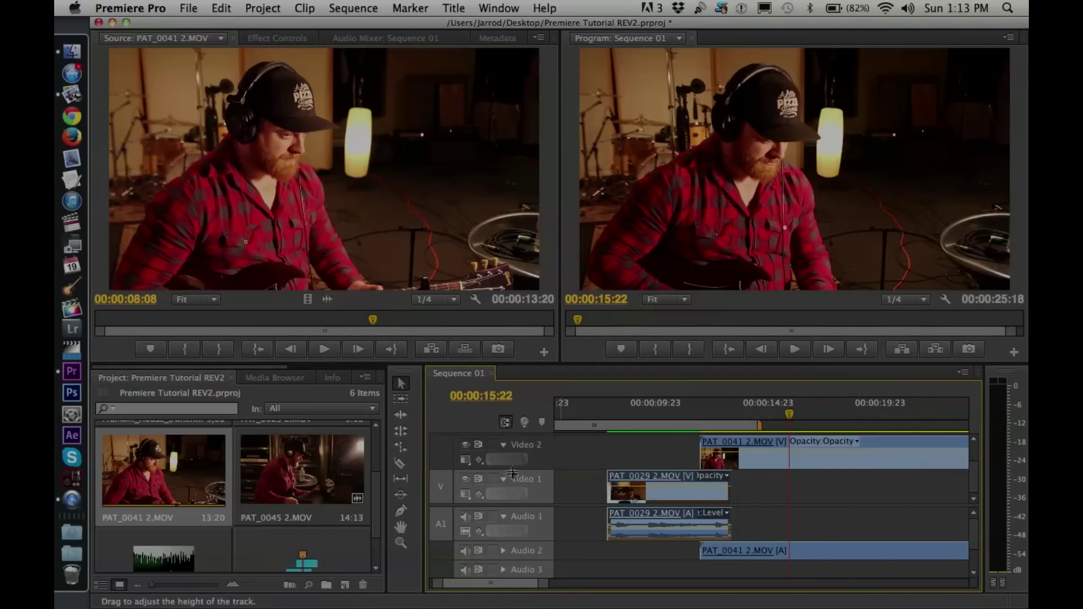
left_click(503, 445)
left_click(507, 479)
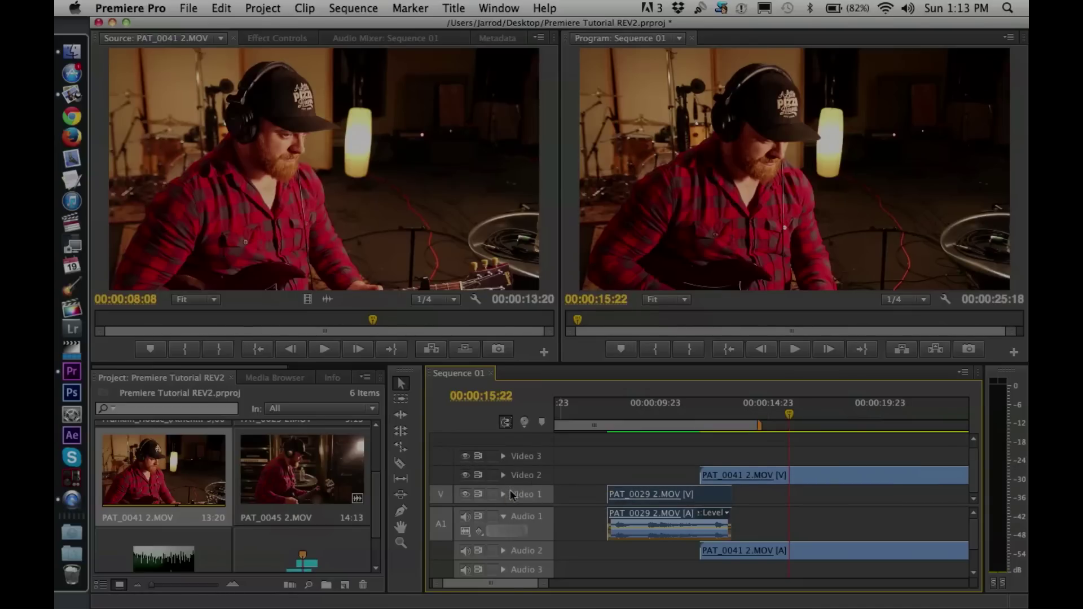
left_click(504, 493)
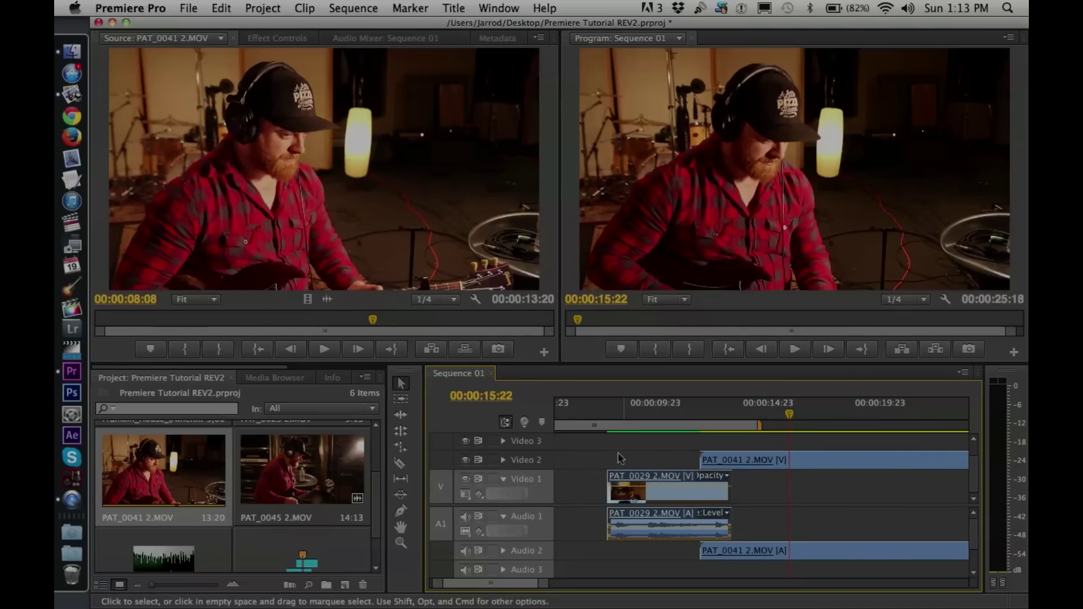
left_click(503, 460)
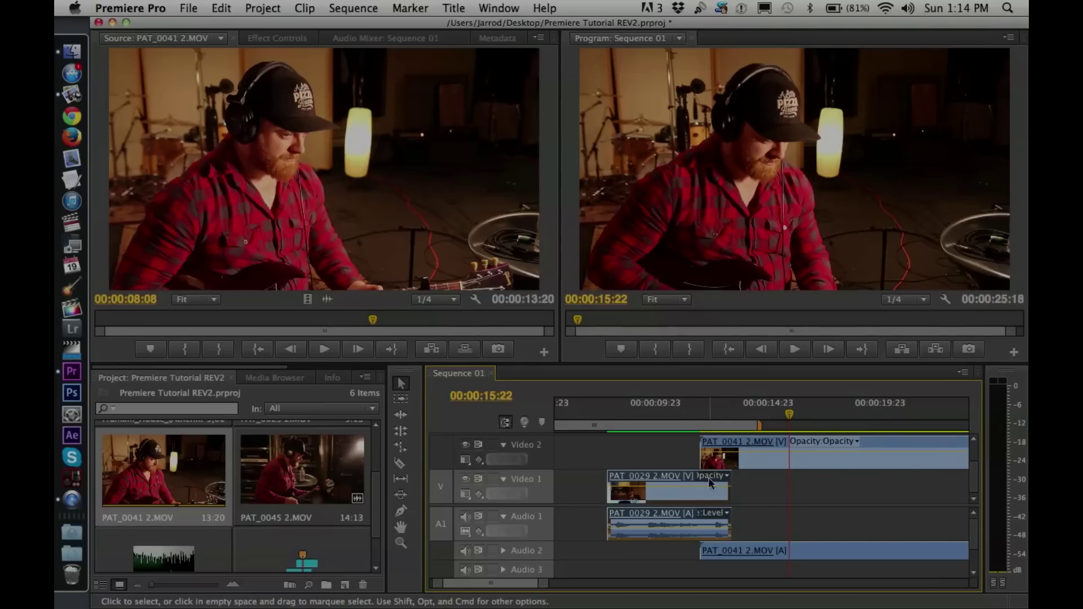
Unlink the video and audio of the PAT_0029 2.MOV clip
left_click(701, 512)
right_click(671, 521)
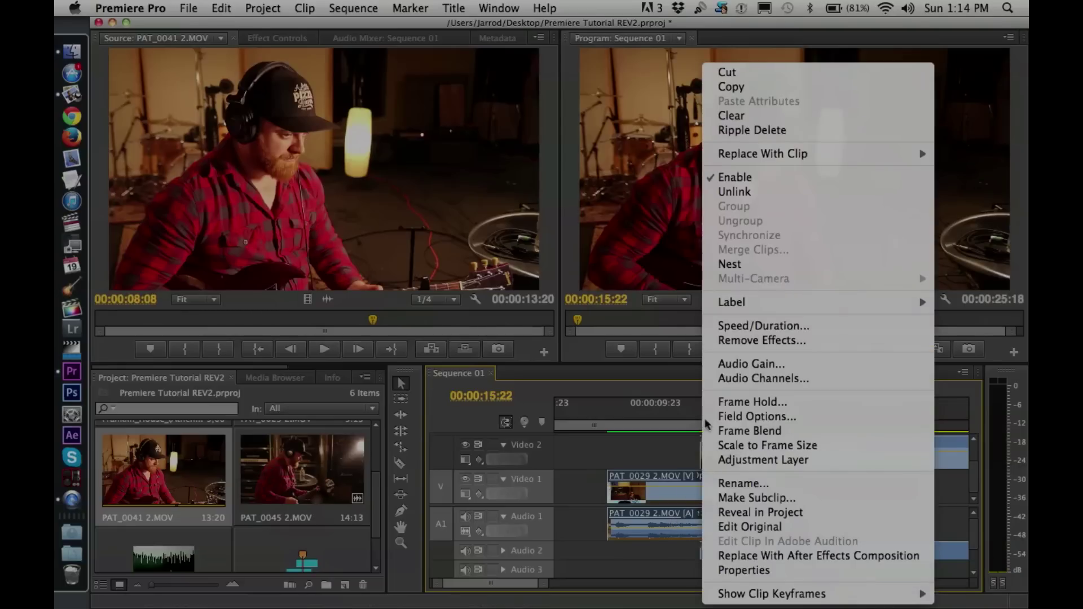
left_click(765, 192)
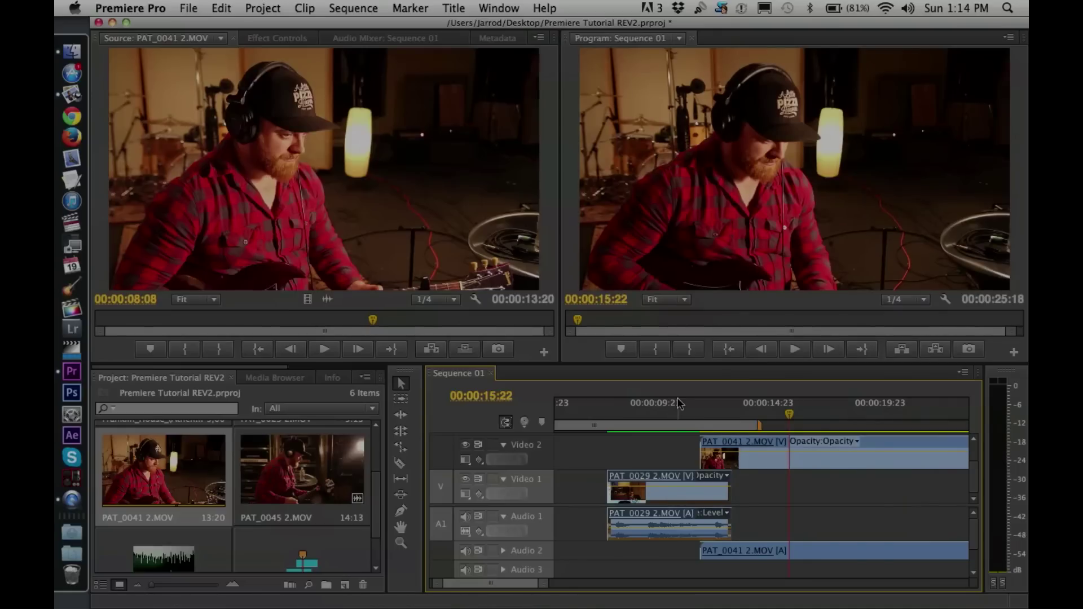
key("ctrl+l")
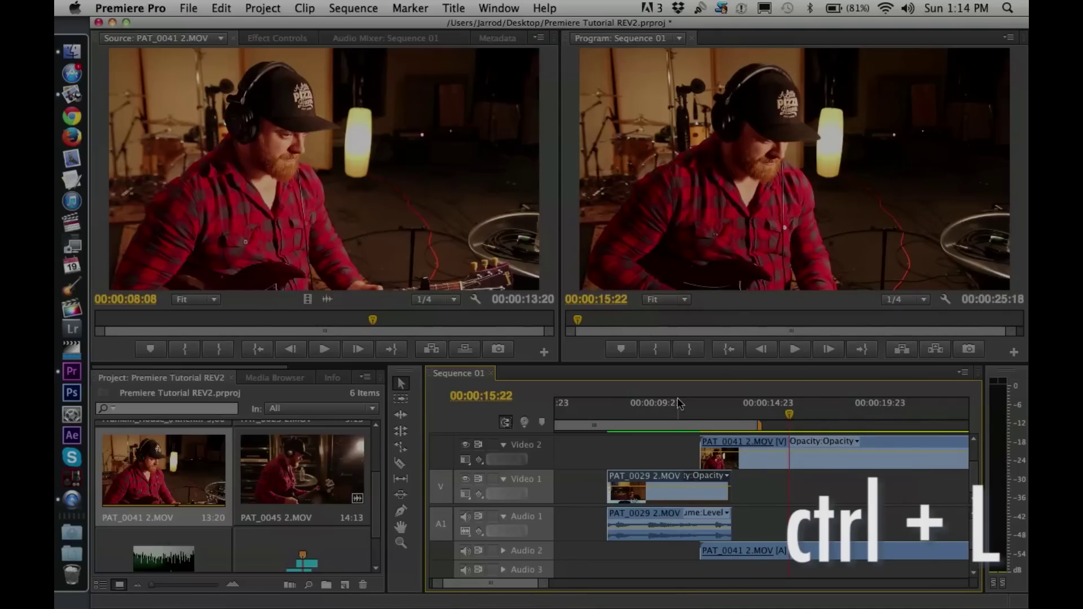
Shift the unlinked PAT_0029 2.MOV audio later on Audio 1 and delete it
left_click(685, 513)
left_click(592, 523)
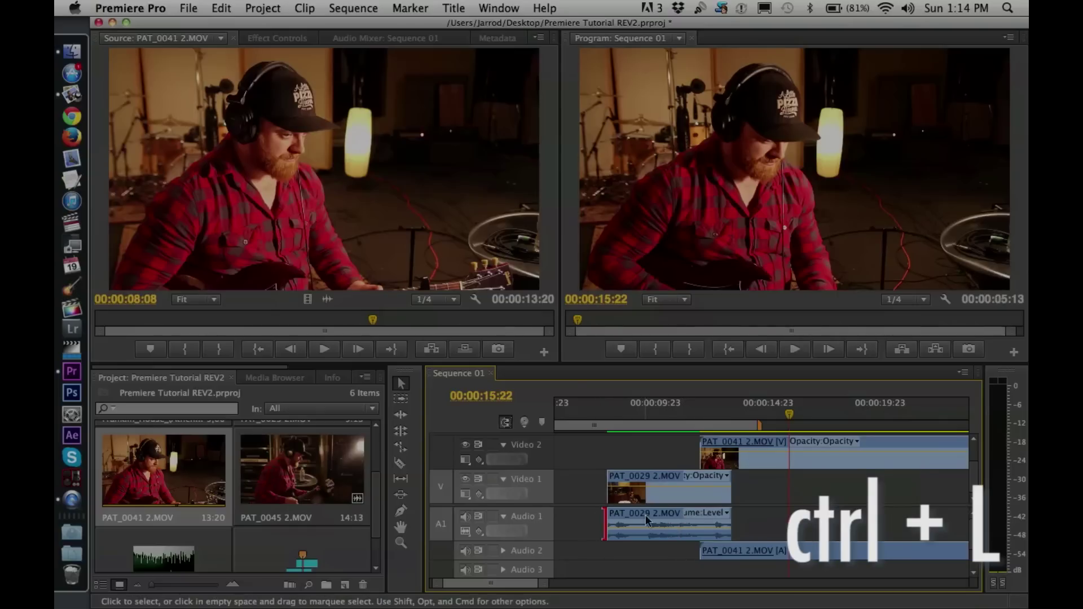
left_click_drag(658, 518, 697, 514)
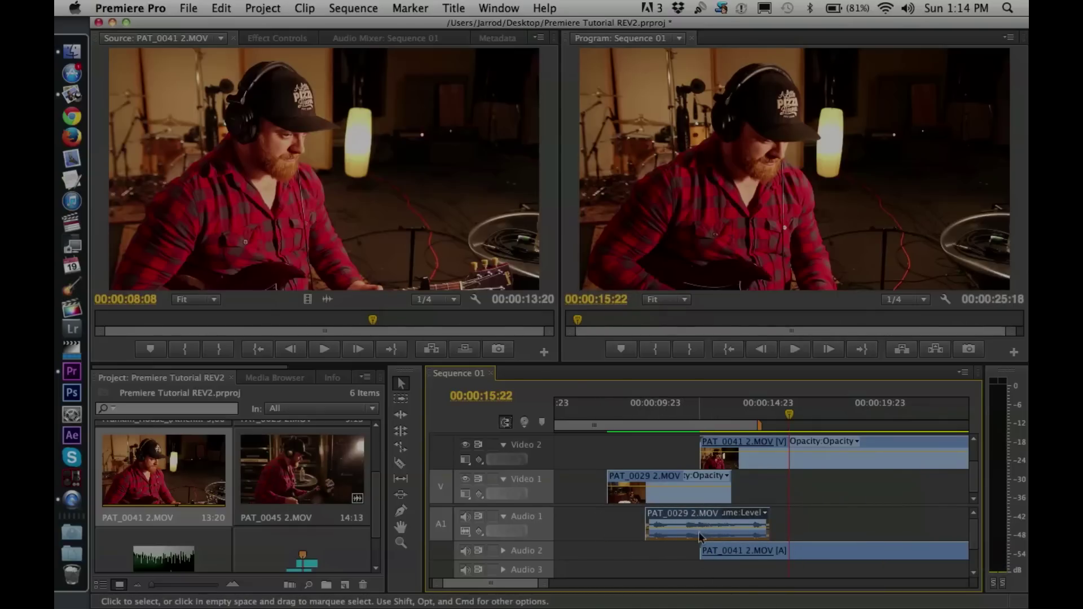
key("Delete")
Unlink the PAT_0041 2.MOV clip on Video 2 and delete its audio from Audio 2
left_click(755, 478)
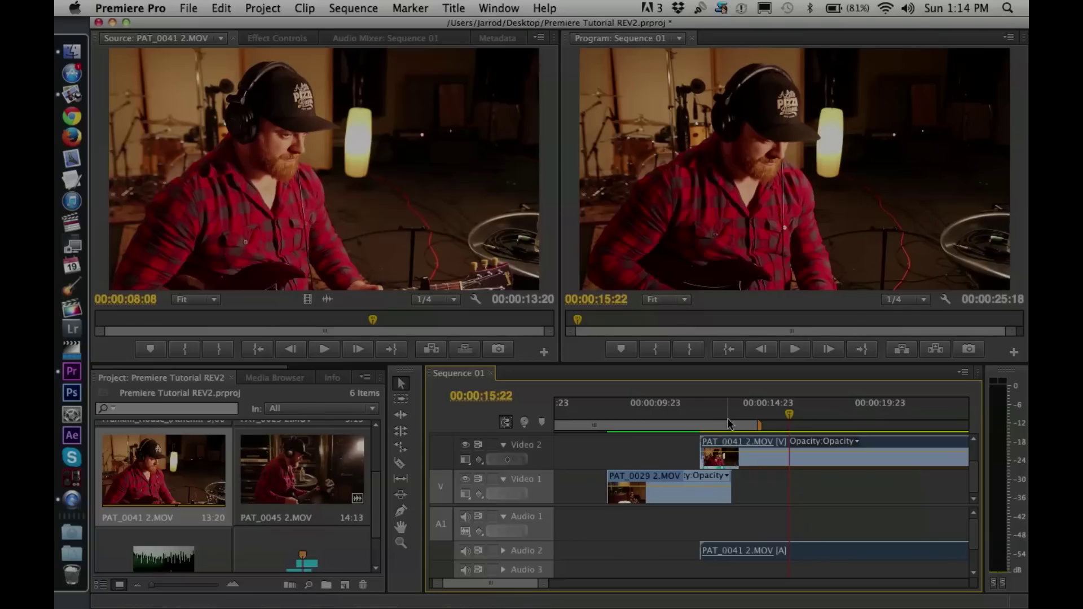
key("super+l")
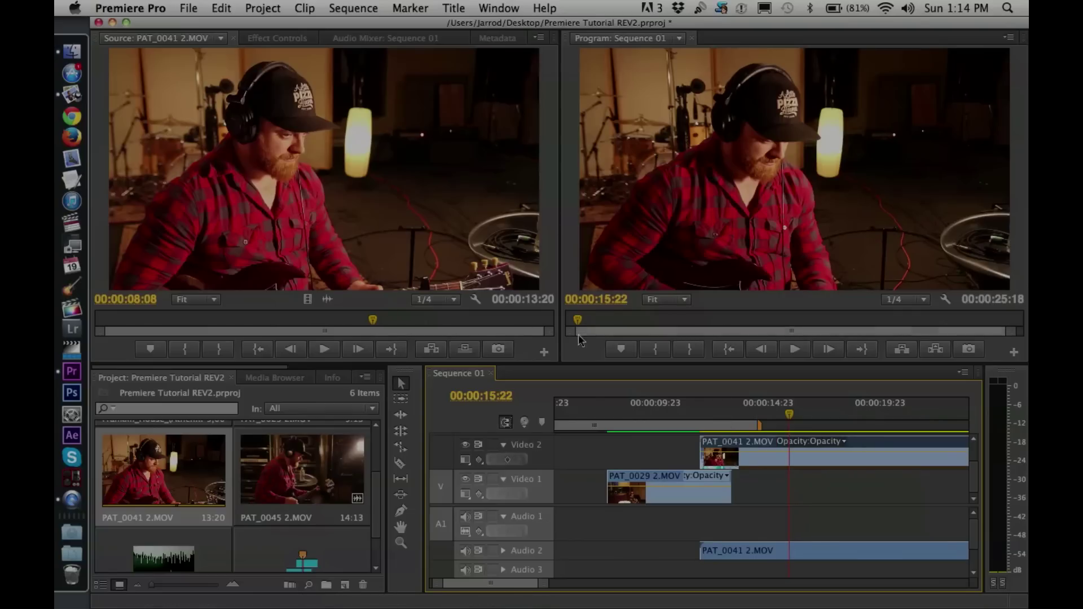
left_click_drag(762, 532, 782, 580)
key("Delete")
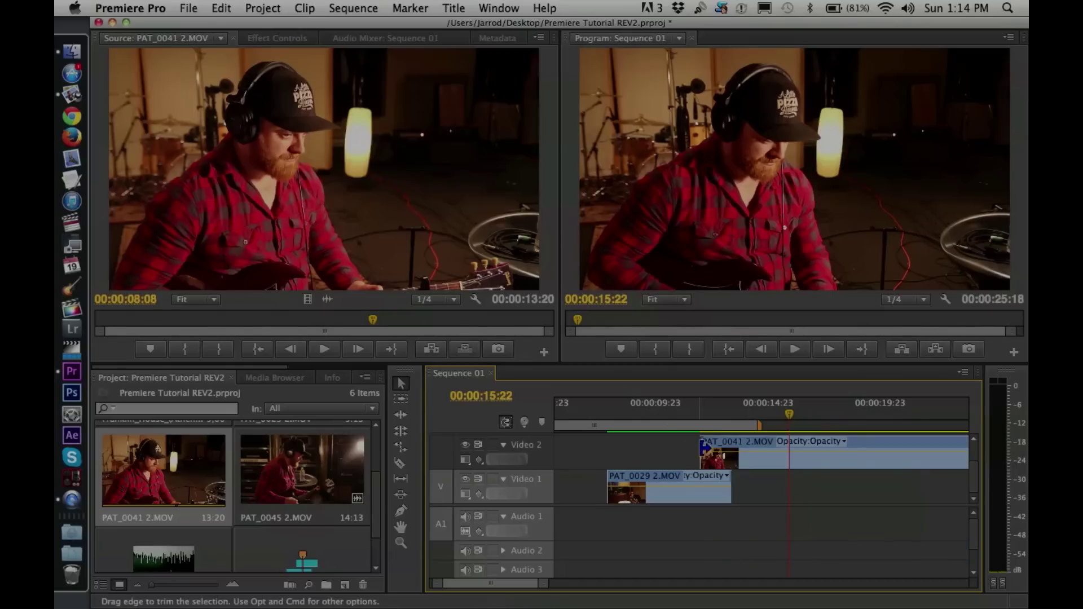
Move the PAT_0041 2.MOV clip from Video 2 to Video 1, directly after the PAT_0029 2.MOV clip
left_click_drag(693, 446, 867, 501)
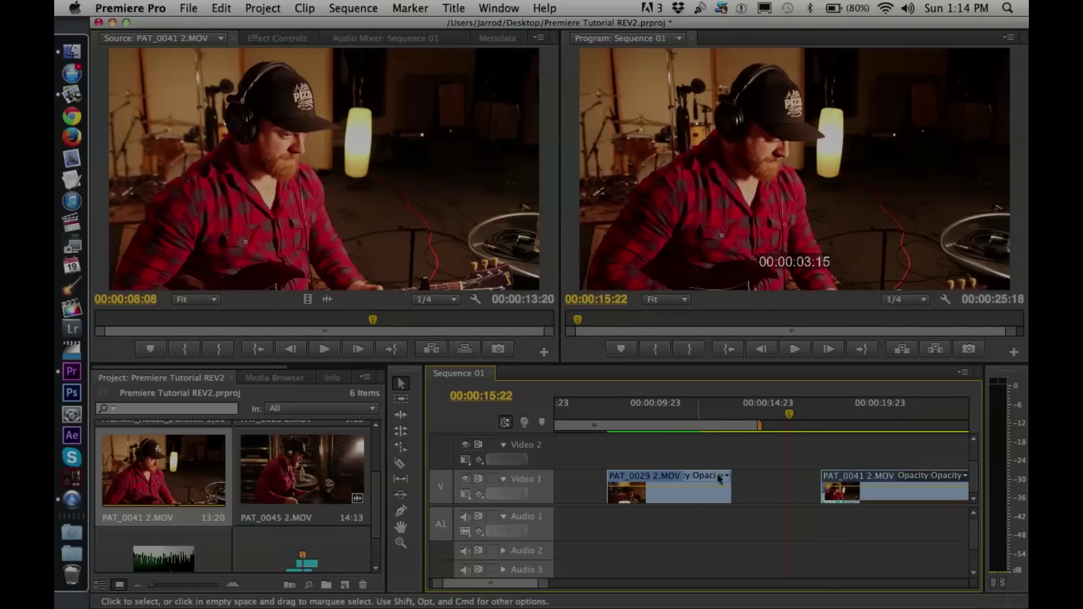
left_click_drag(879, 501, 794, 511)
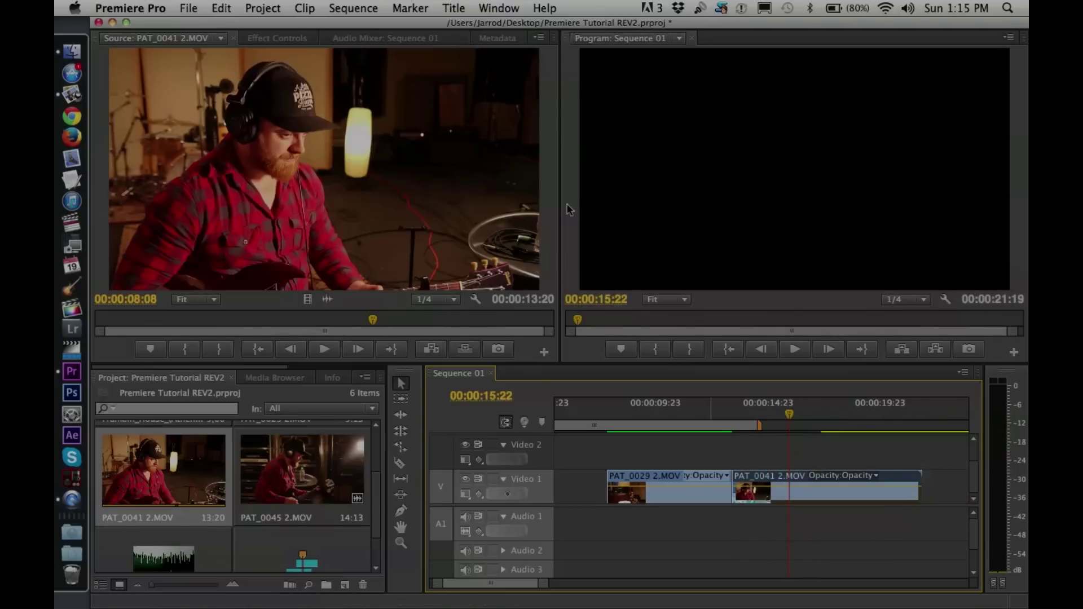
Open PAT_0045 2.MOV as the source clip and mark a 00:00:04:23 range ending at 00:00:12:12
double_click(329, 480)
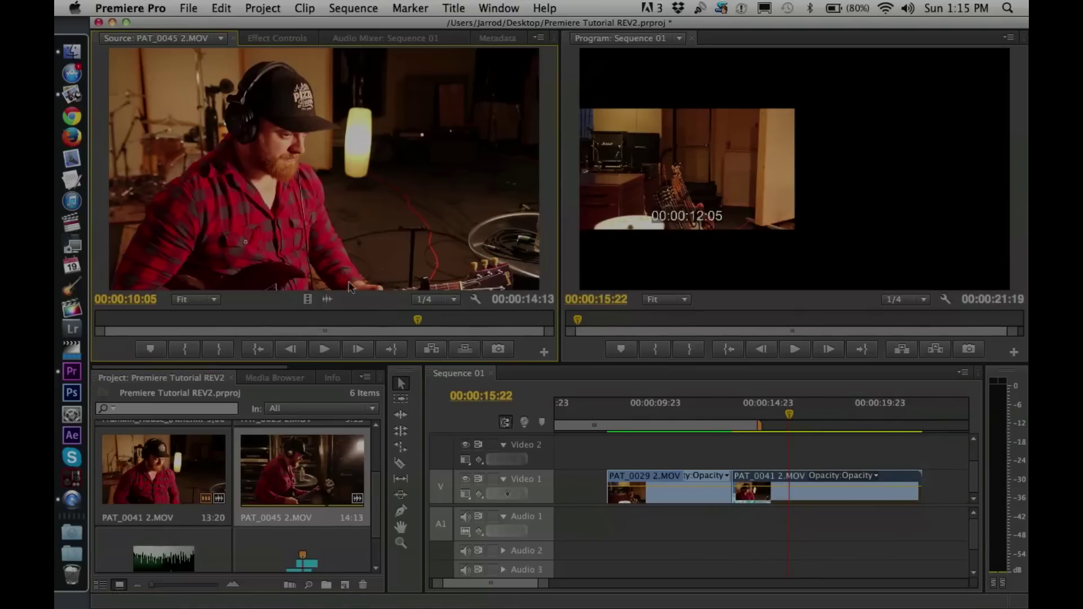
left_click(251, 319)
key("i")
key("space")
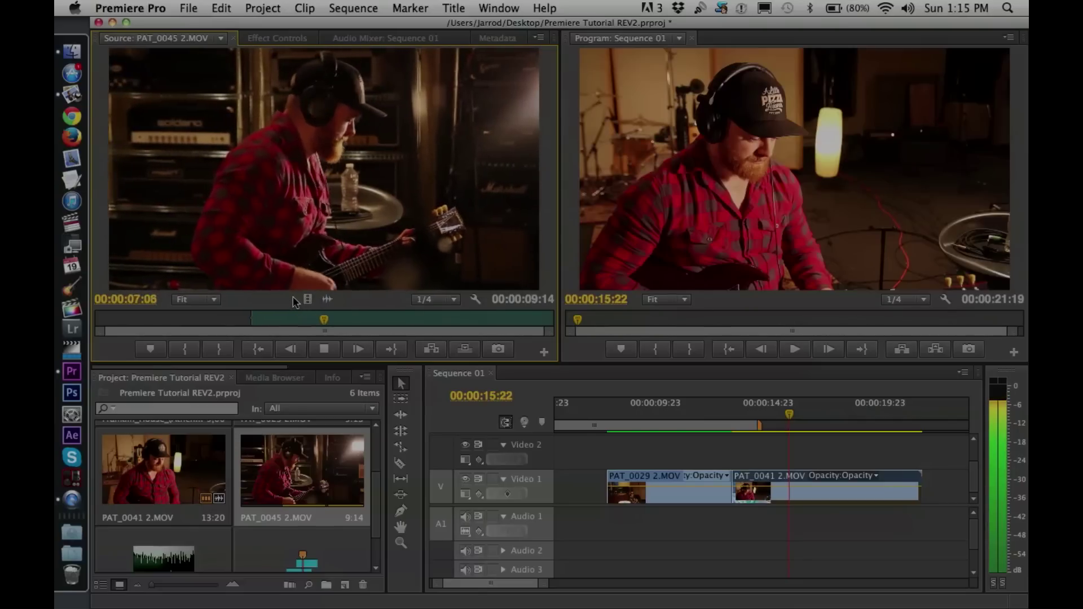
key("i")
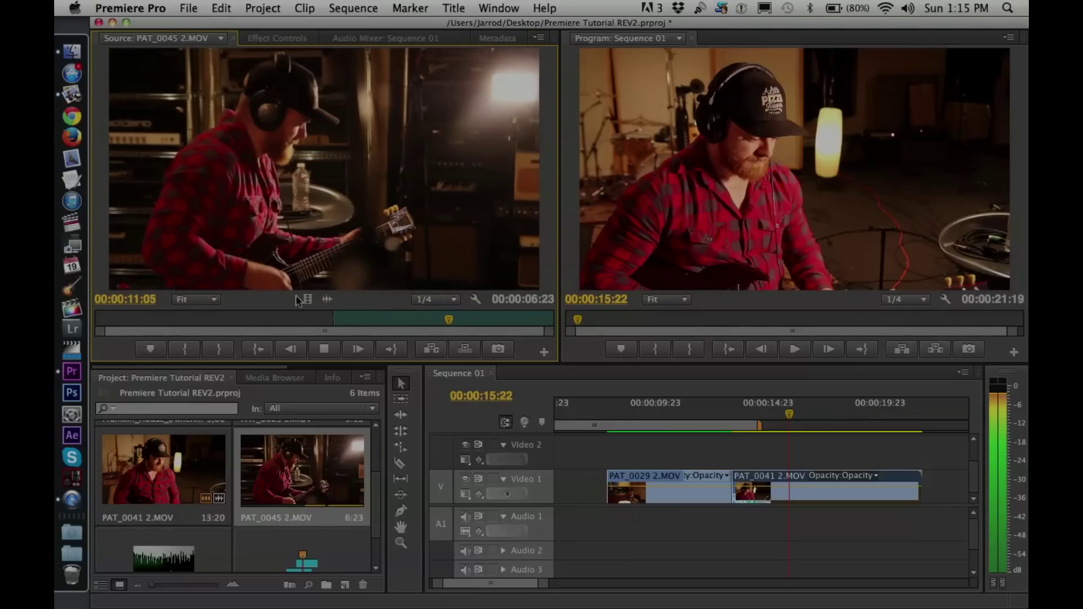
key("o")
key("space")
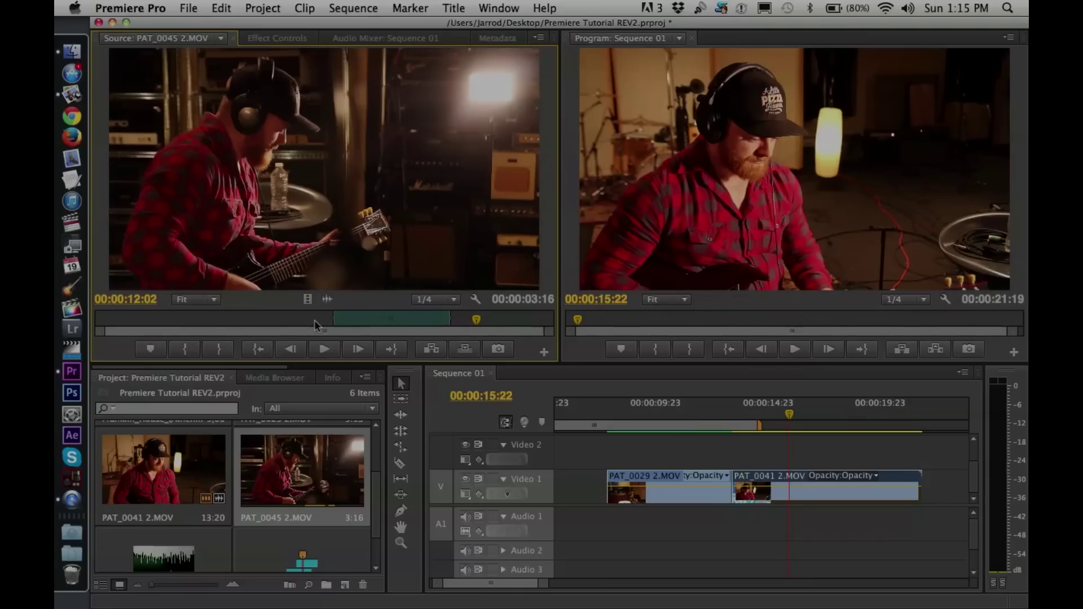
key("super+s")
key("space")
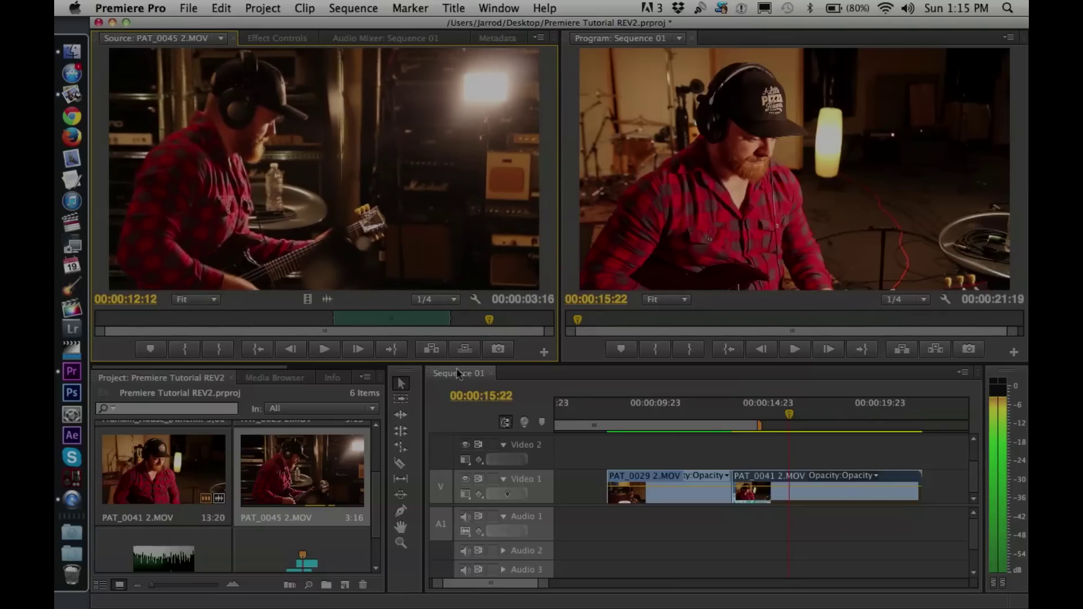
key("o")
Place the marked PAT_0045 2.MOV range on Video 2 at the end of PAT_0041 2.MOV, then unlink and delete its audio
left_click_drag(402, 202, 852, 446)
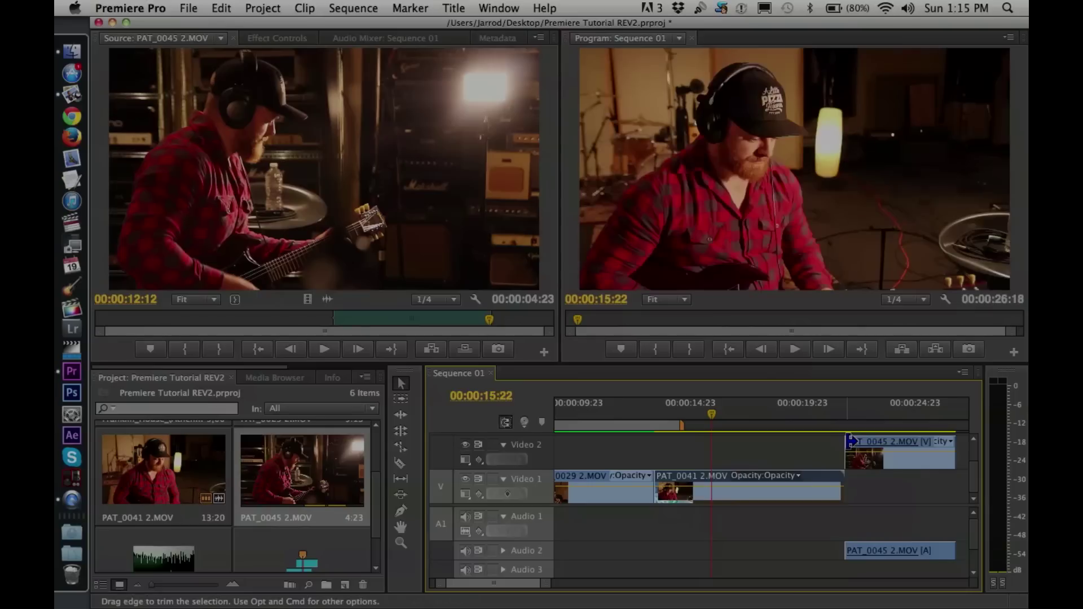
left_click(879, 458)
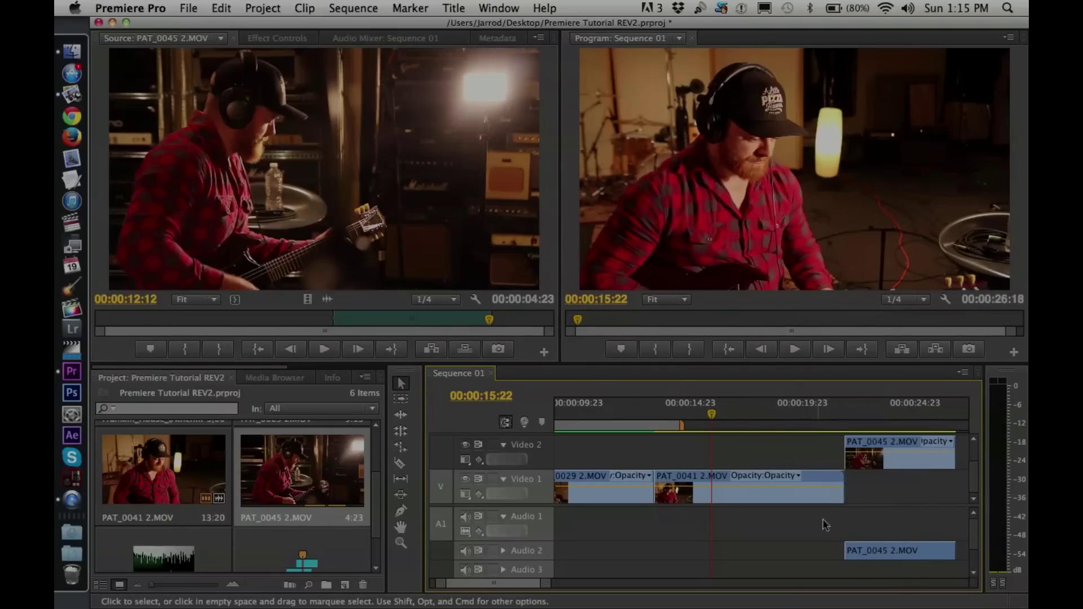
left_click(877, 555)
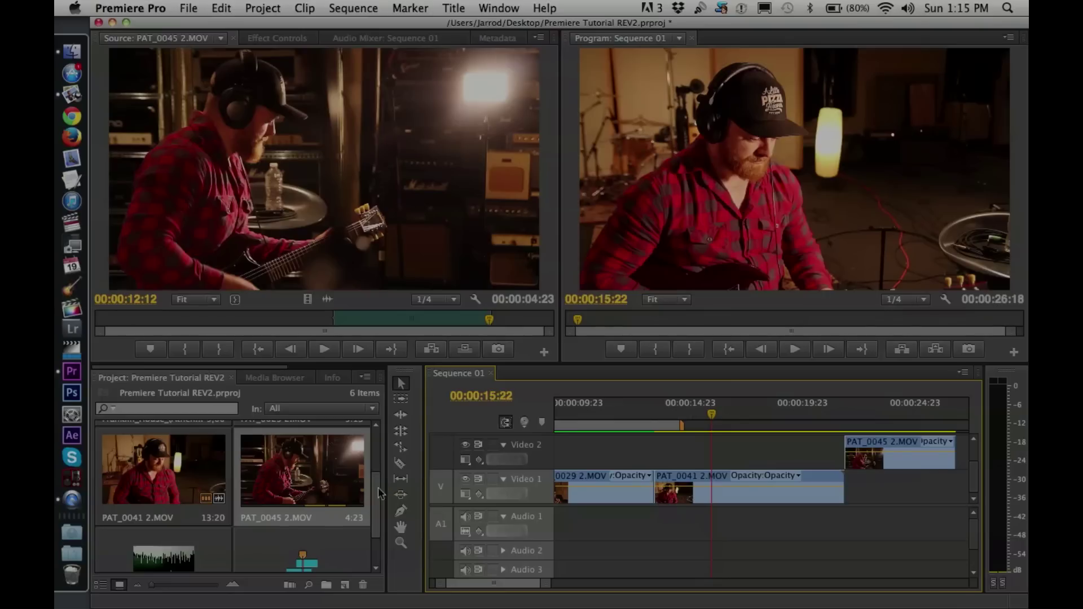
Add TheTreble-KingsAndQueens-02.mp3 to Audio 1 and align its start with the PAT_0029 2.MOV clip
scroll(375, 512, "down", 2)
left_click_drag(216, 526, 581, 516)
left_click_drag(550, 530, 632, 536)
Keyframe fade-ins of about one second on the music's volume and on PAT_0029 2.MOV's opacity, starting the opacity at 0
key("p")
left_click(653, 533)
left_click_drag(630, 531, 634, 548)
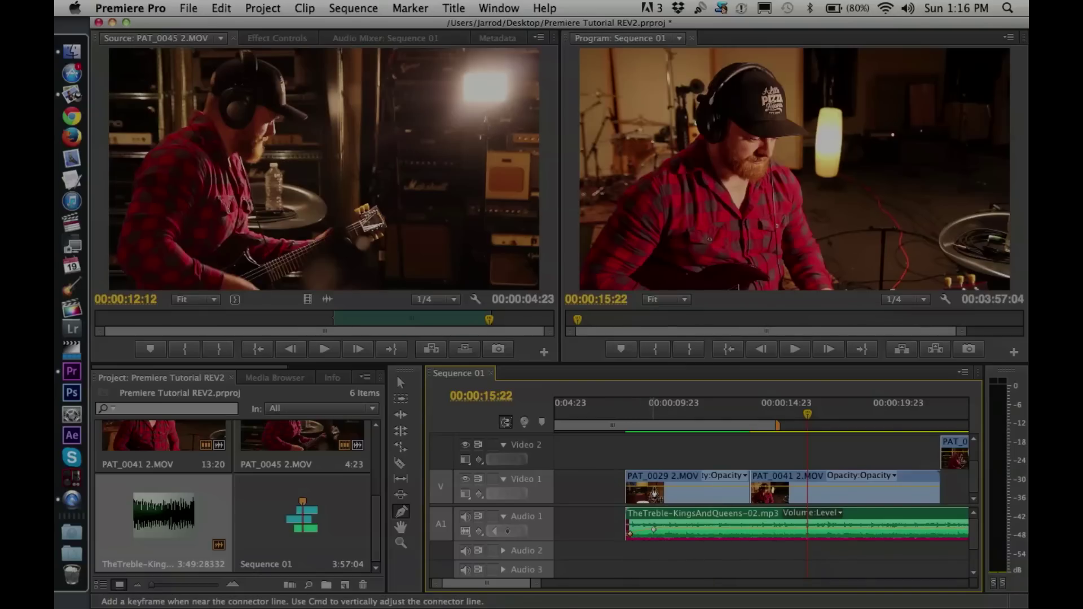
left_click(657, 493)
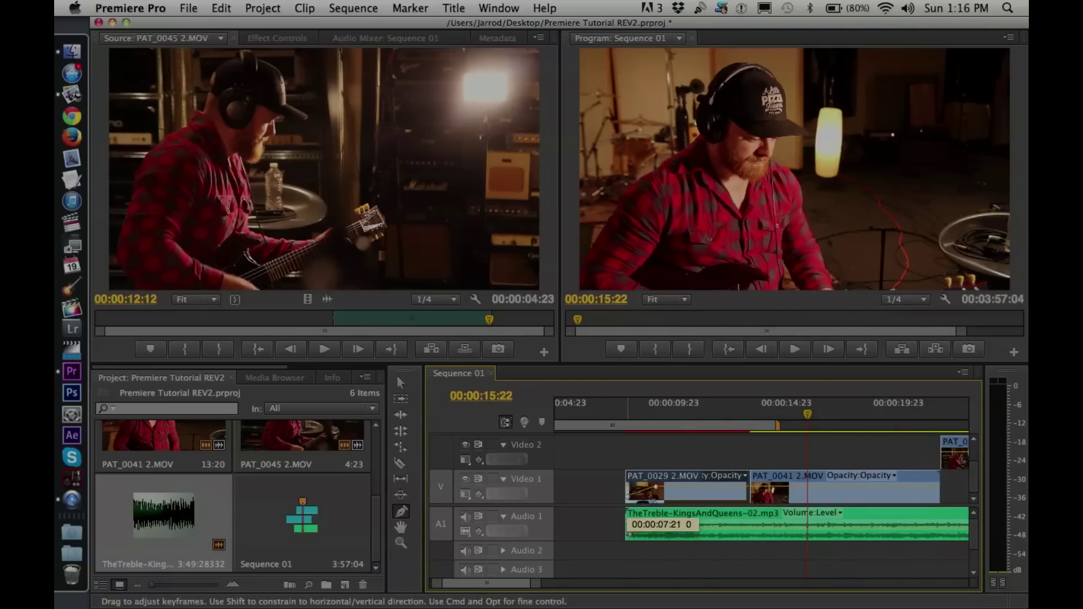
left_click(654, 529)
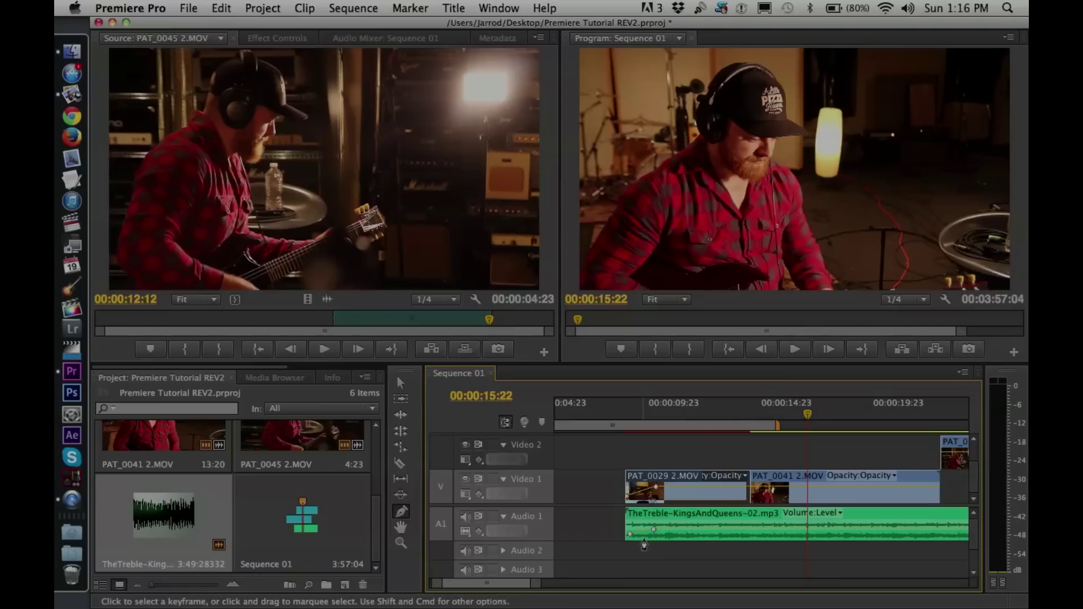
Render the sequence previews and play the edit through to the PAT_0045 2.MOV clip
key("Return")
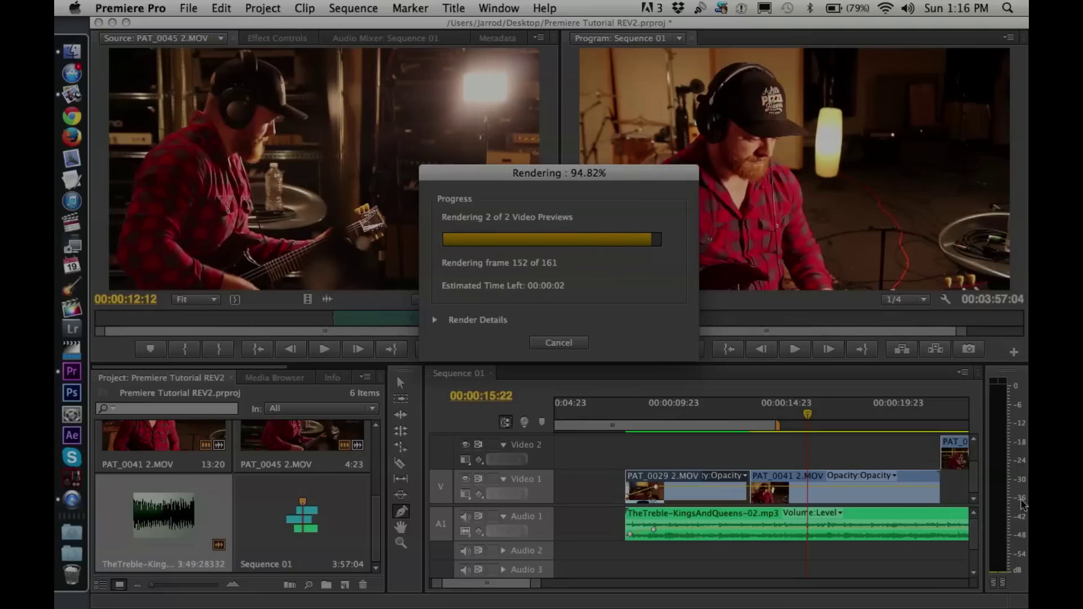
left_click(614, 415)
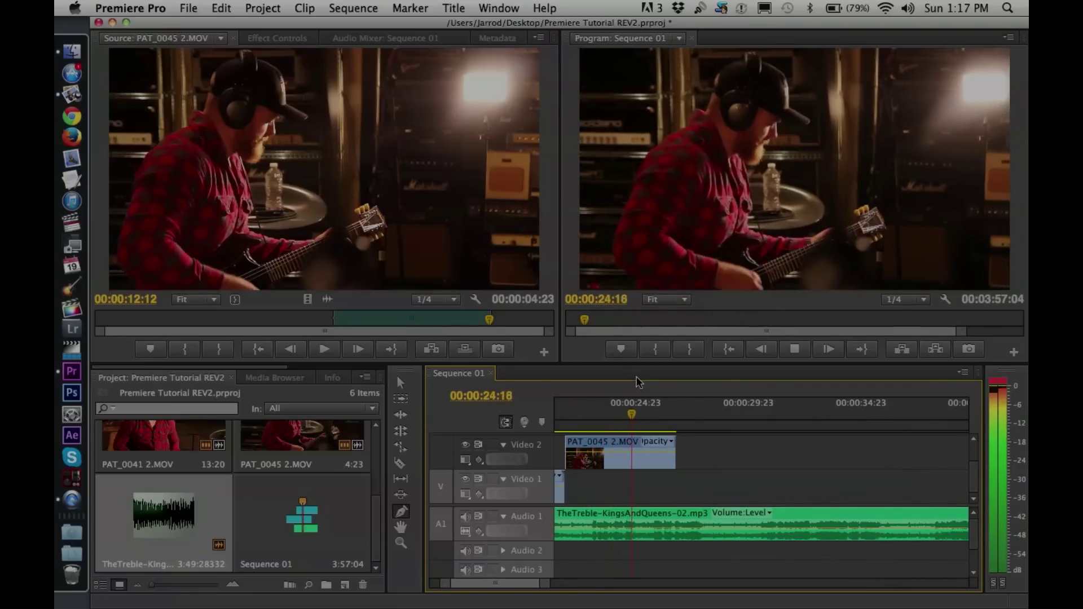
key("space")
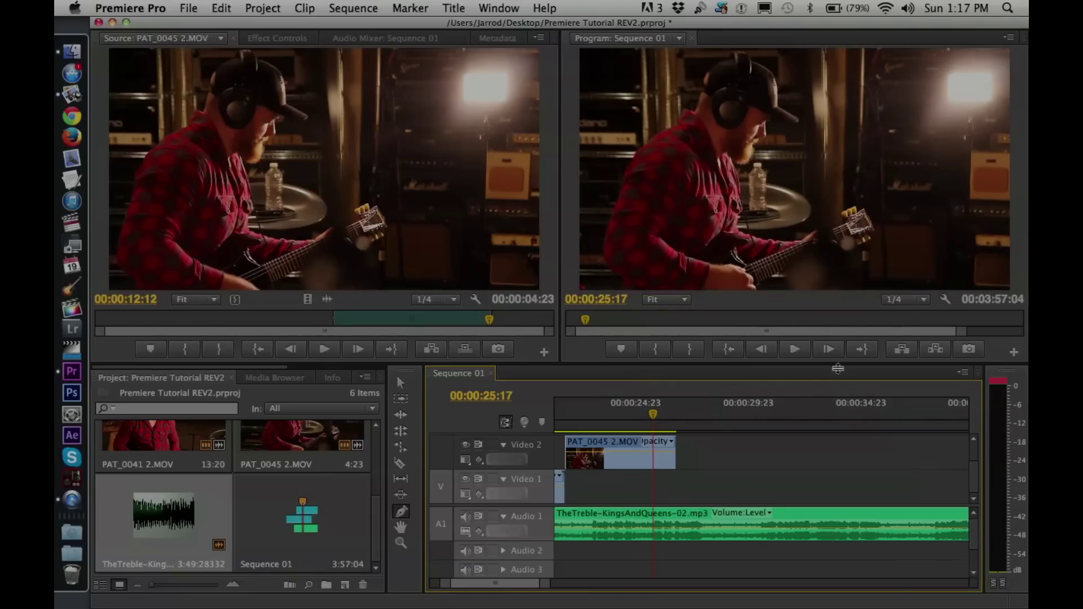
Play the start of the sequence twice to check the picture and music fade-ins
left_click_drag(503, 586, 493, 585)
left_click(702, 417)
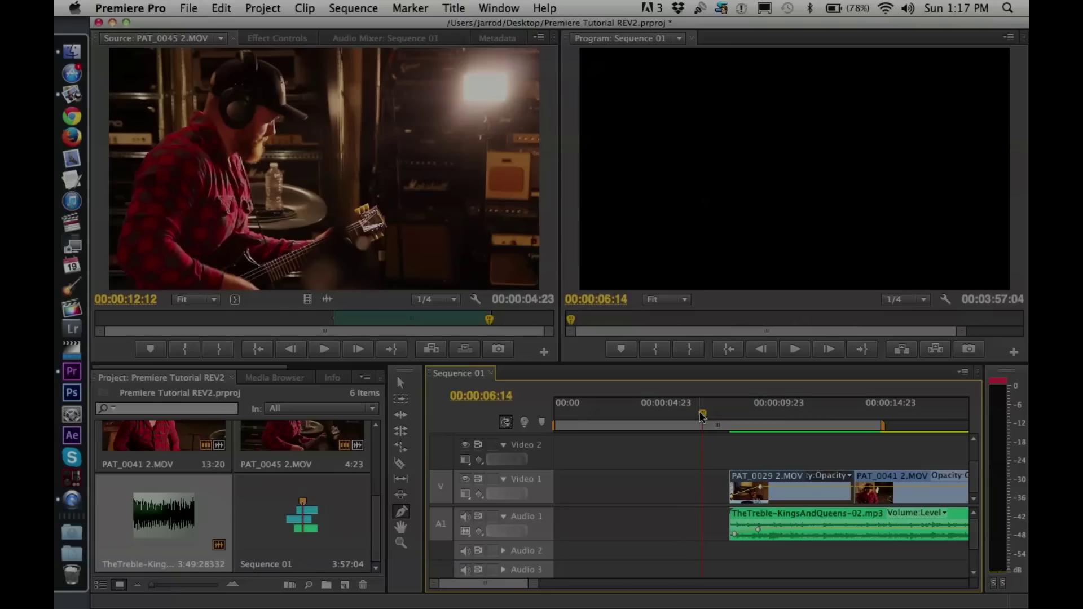
key("space")
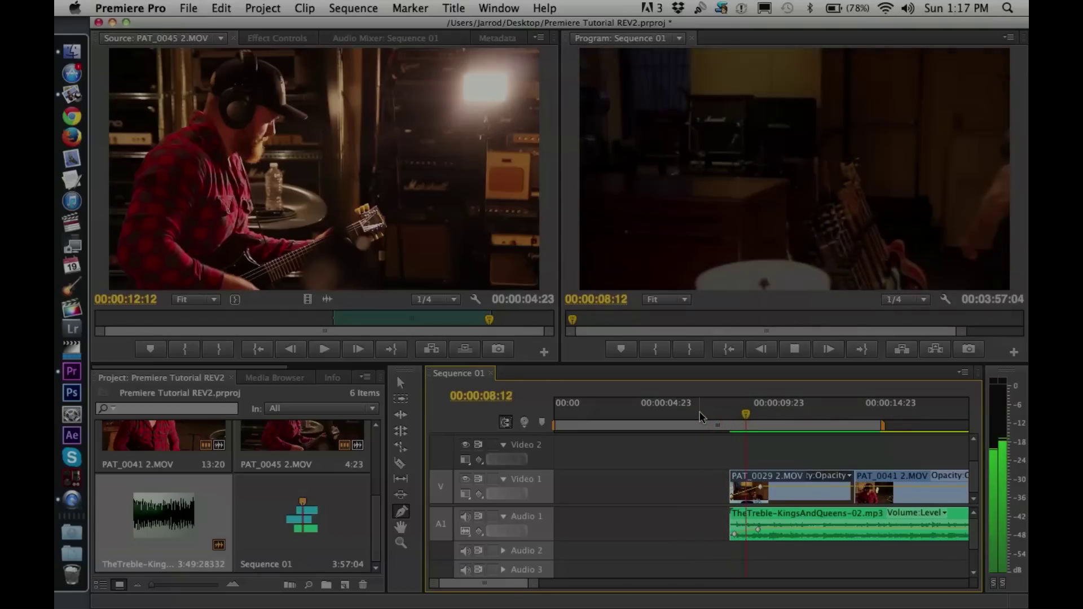
key("space")
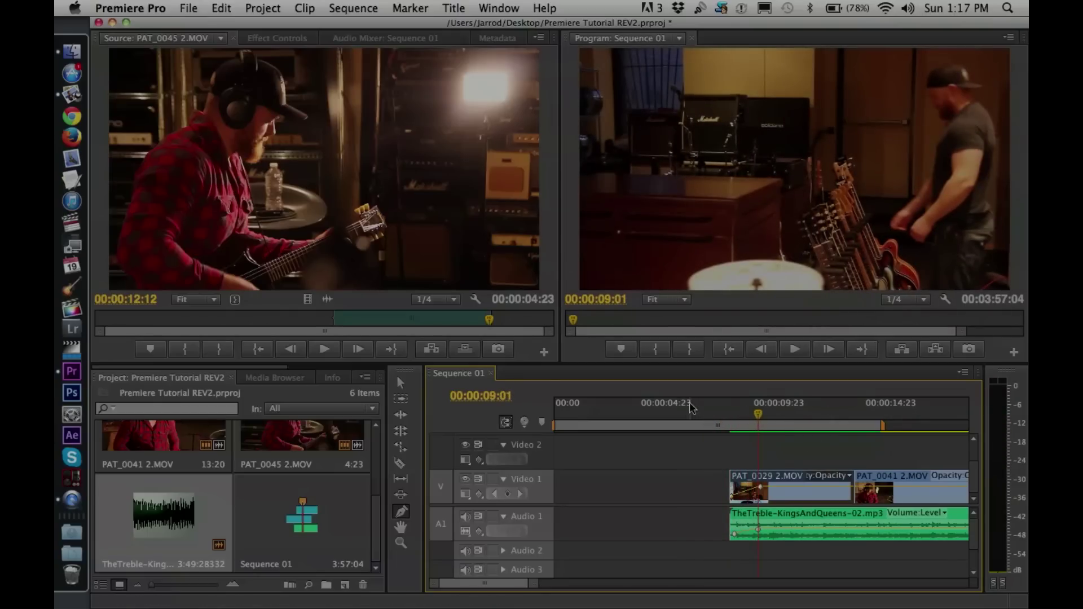
left_click(718, 413)
key("space")
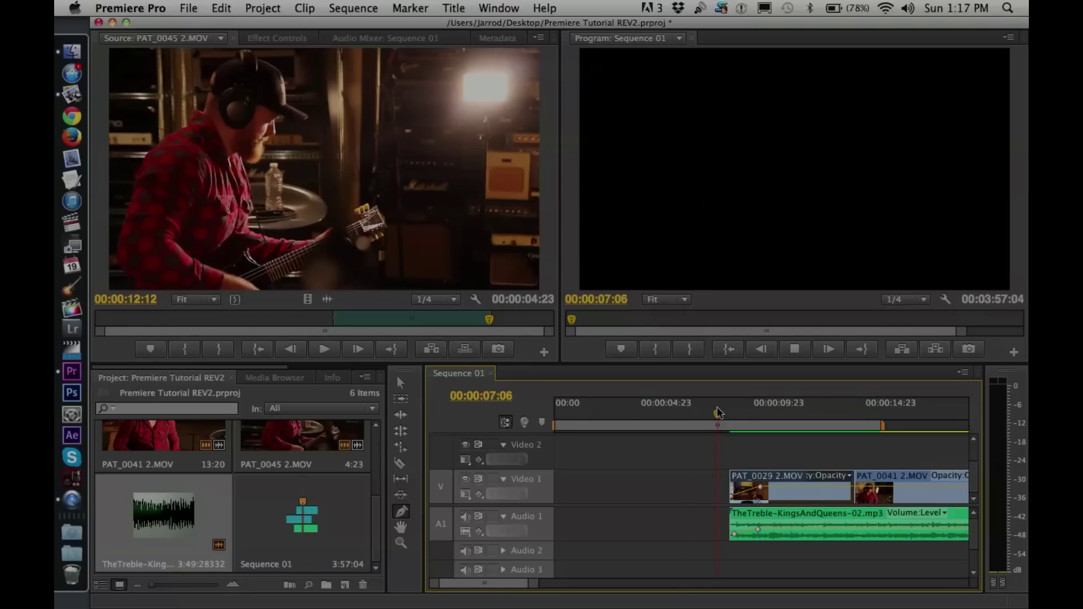
key("space")
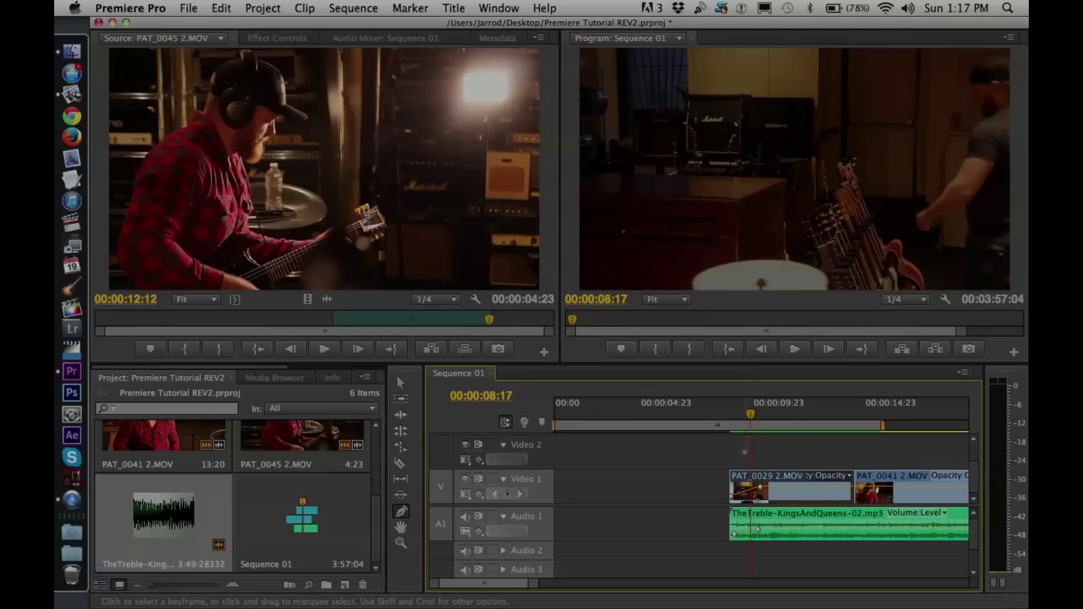
Extend the start of PAT_0029 2.MOV on Video 1 about 1.4 seconds earlier so the picture begins before the music
key("v")
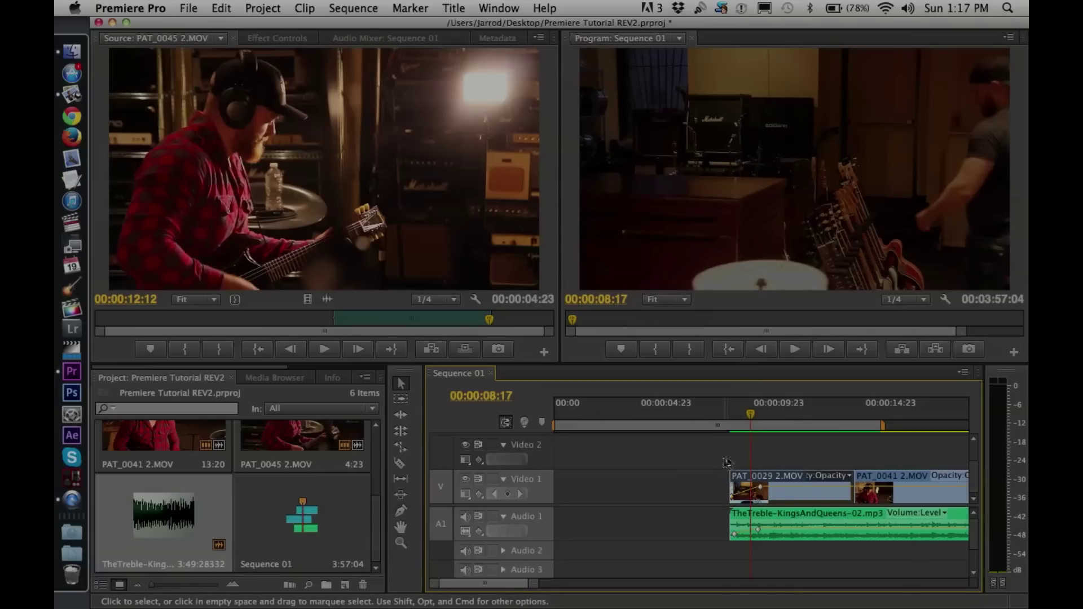
left_click_drag(725, 488, 697, 489)
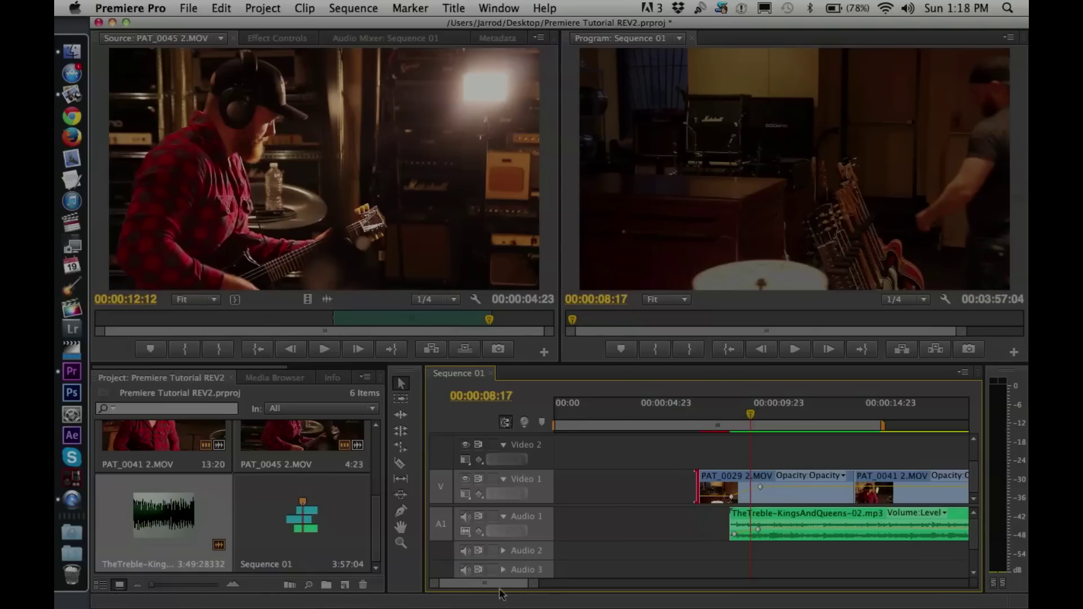
Play back the cut from PAT_0041 2.MOV to PAT_0045 2.MOV and listen to the music level
mouse_move(492, 587)
left_mouse_down()
mouse_move(515, 587)
mouse_move(500, 589)
left_mouse_up()
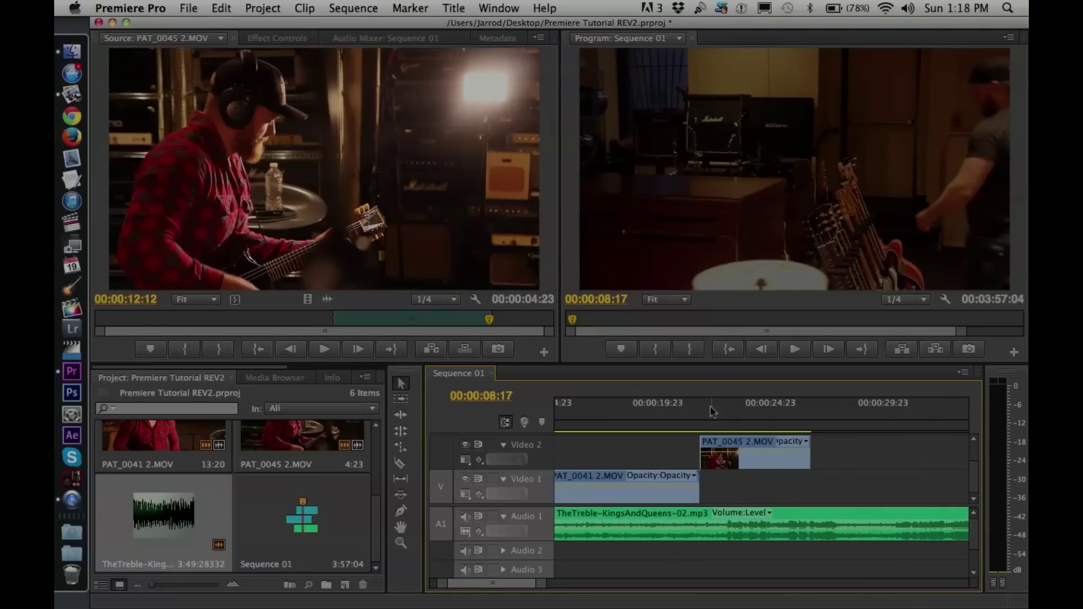
left_click(687, 417)
key("space")
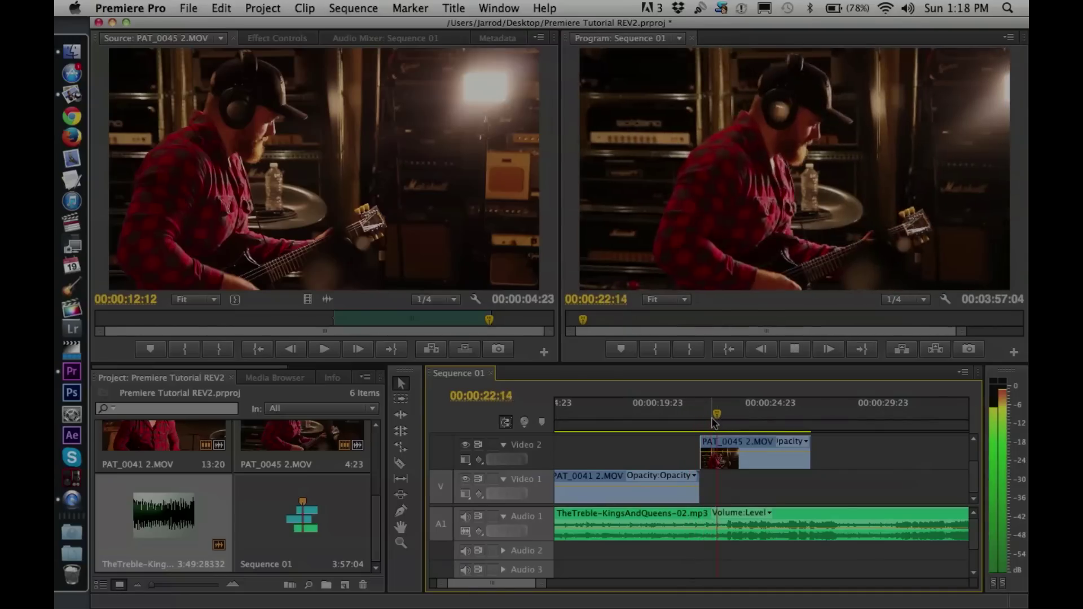
key("space")
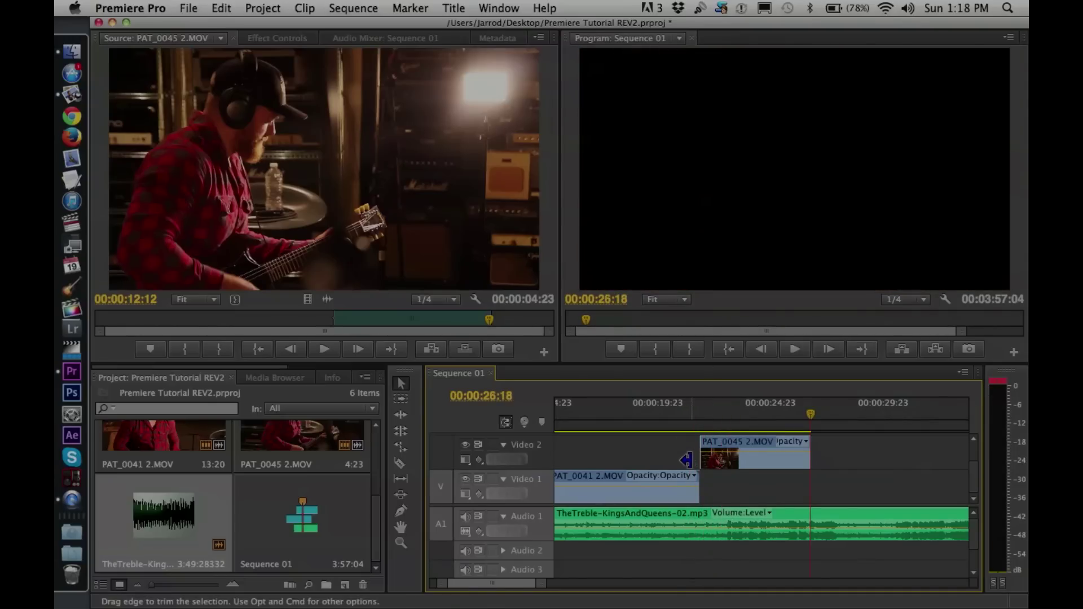
Set the music clip's volume on Audio 1 to about -3.19 dB and play back the section under PAT_0045 2.MOV
double_click(777, 533)
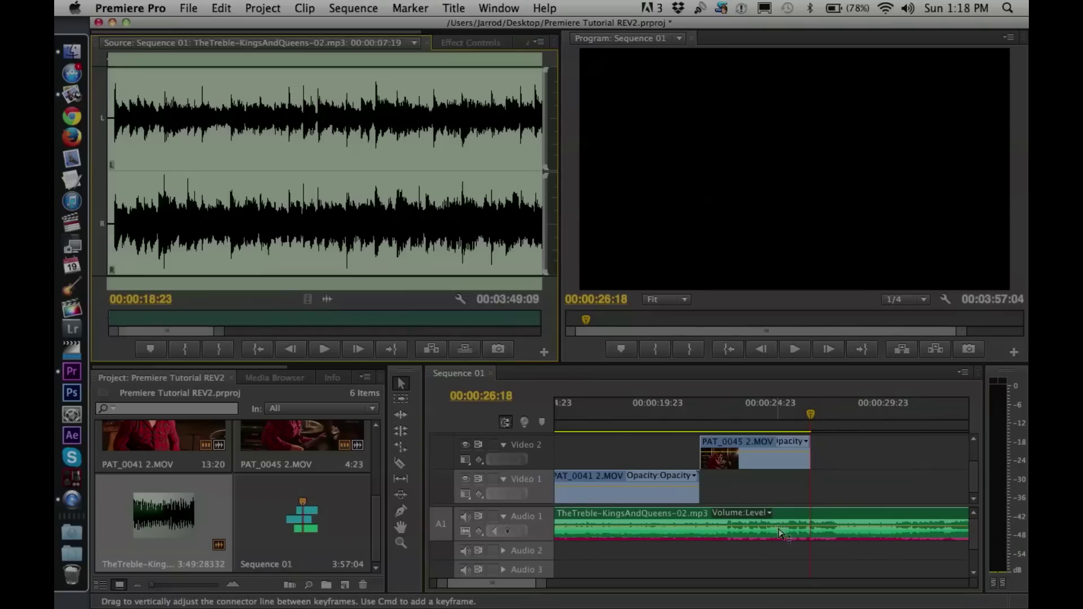
left_click_drag(789, 533, 808, 528)
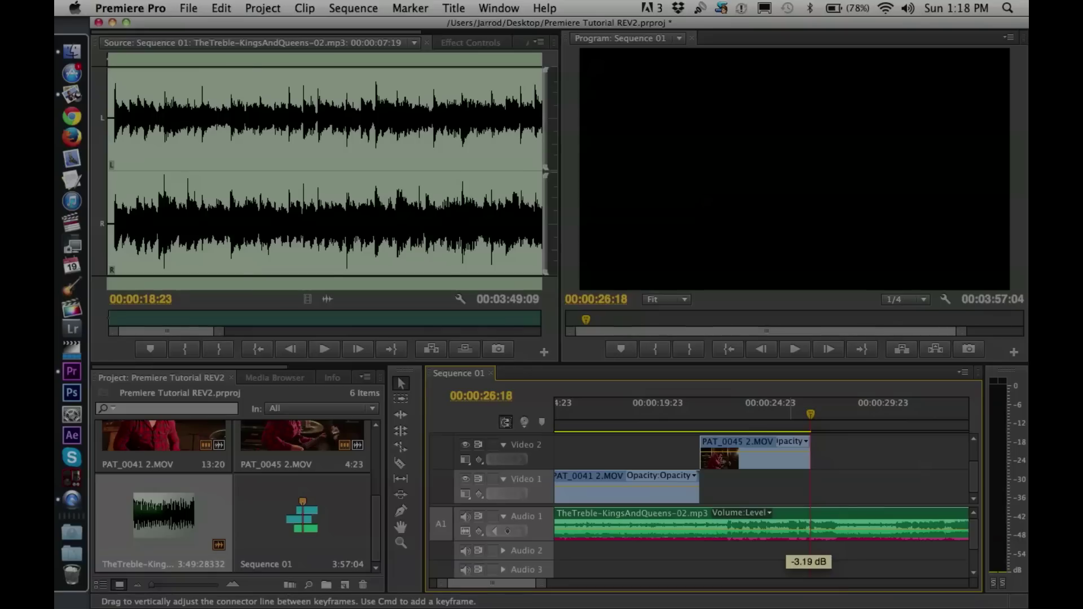
key("space")
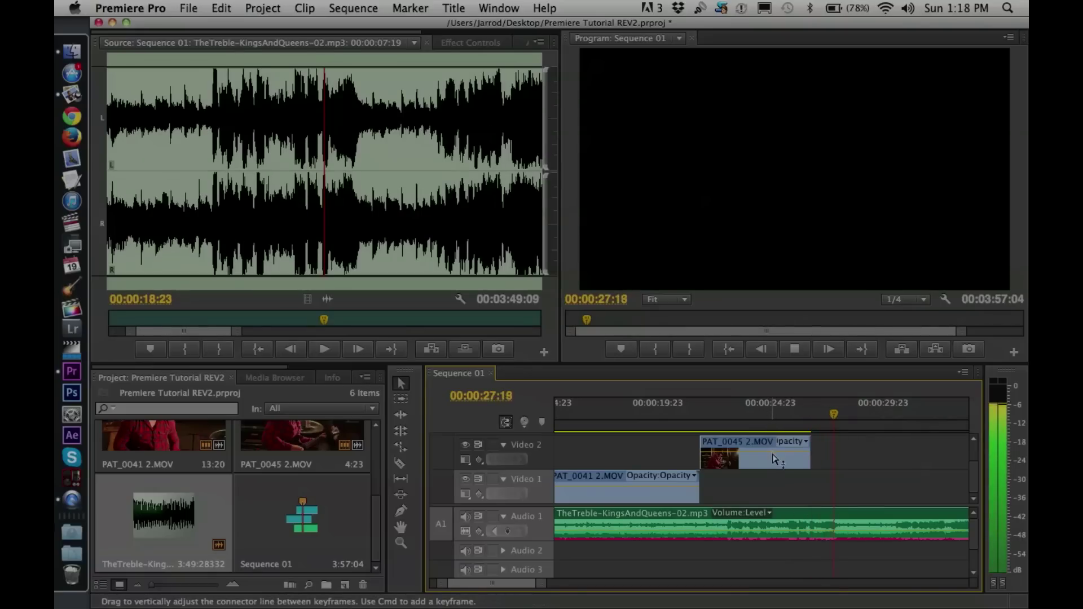
left_click(731, 417)
key("space")
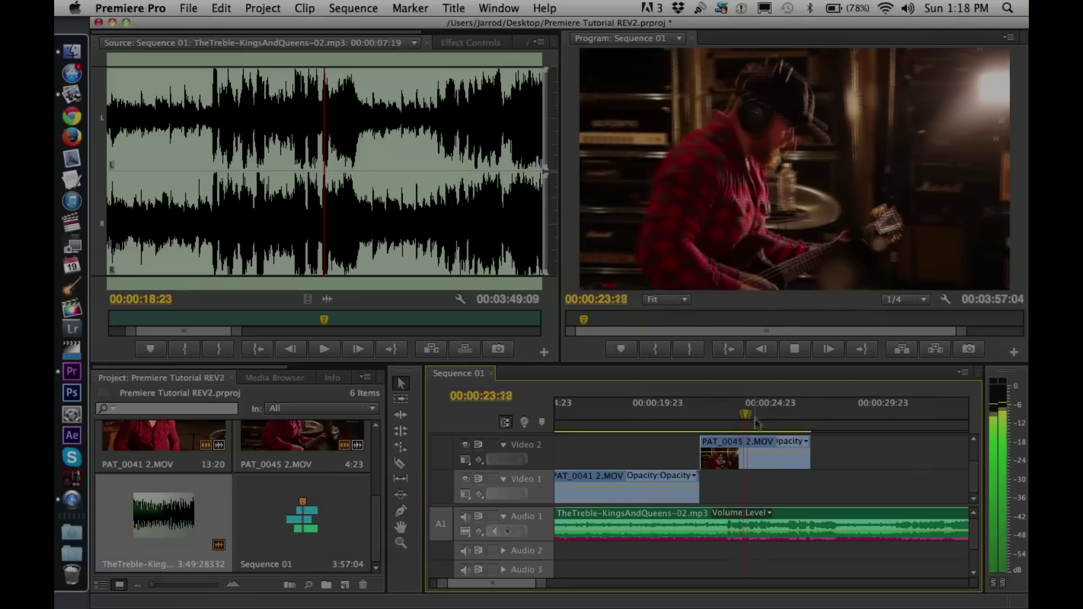
key("space")
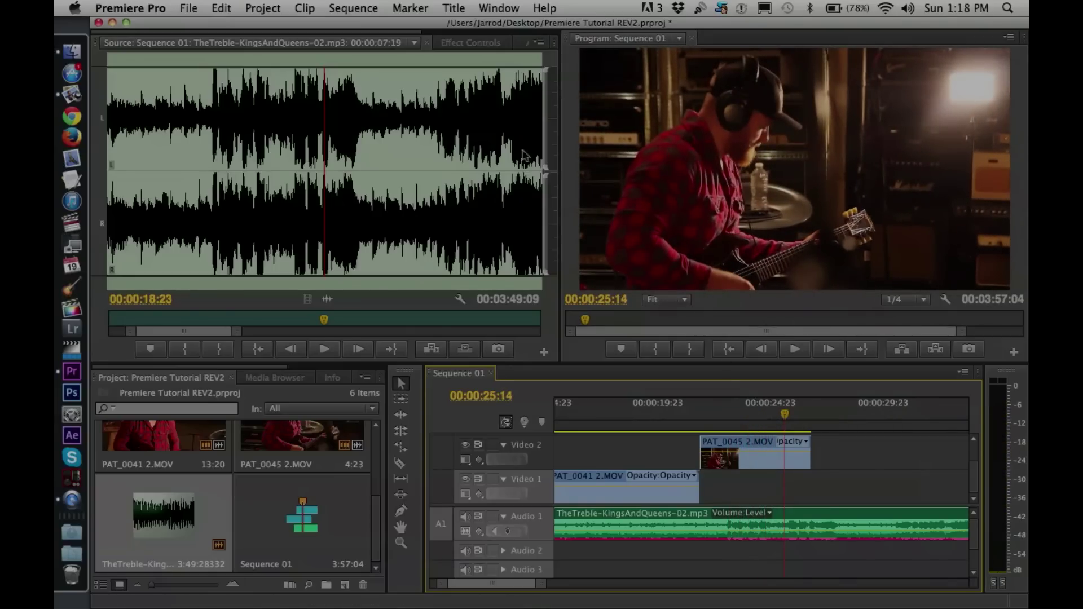
Examine the music clip's effect controls and the sequence's audio mixer, then return to the clip's source waveform
left_click(467, 44)
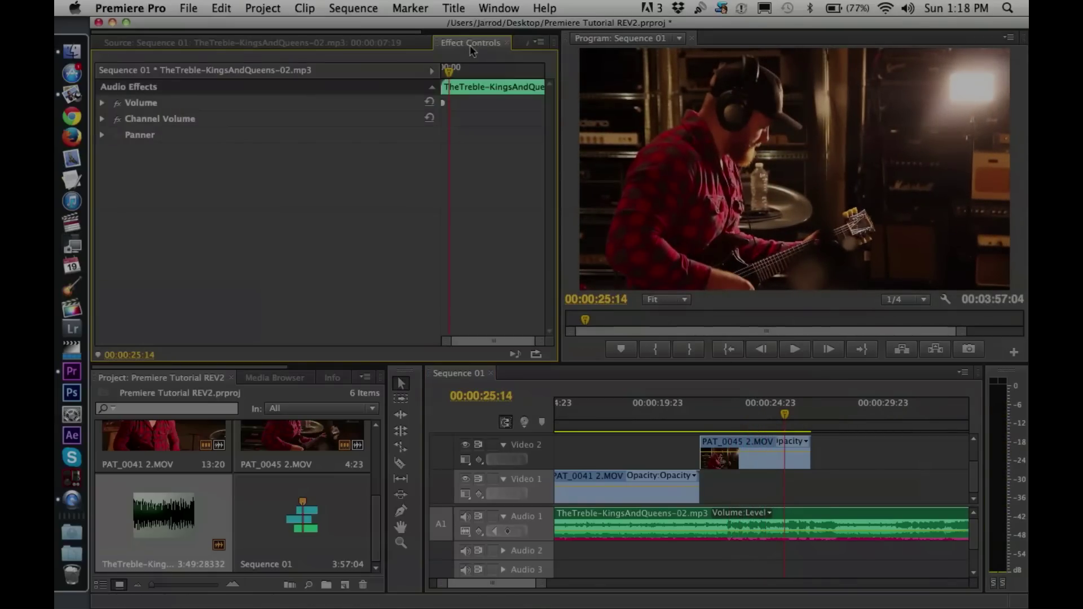
left_click(529, 43)
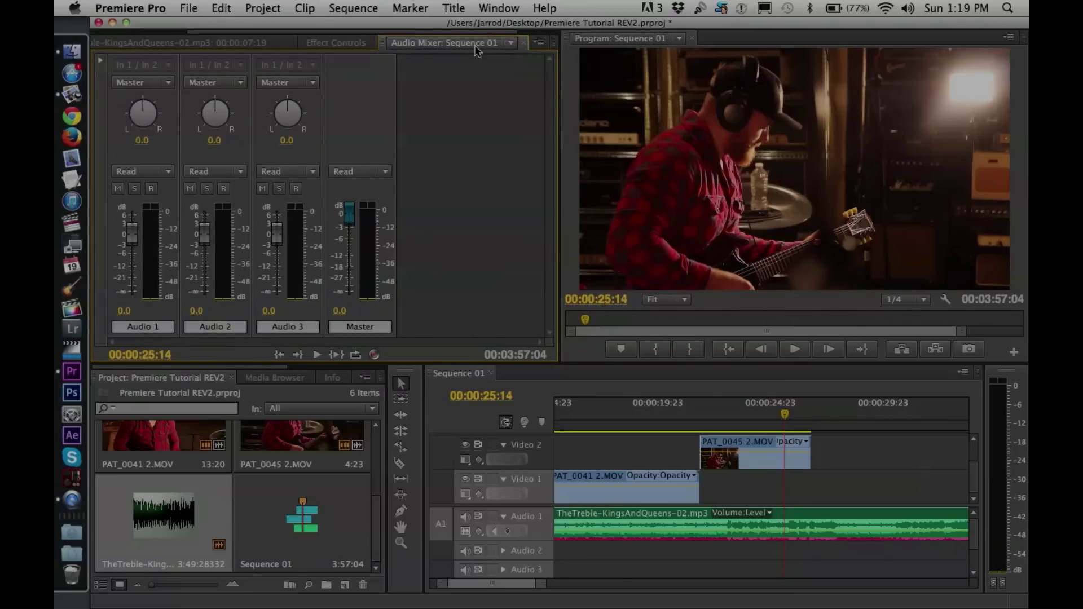
left_click(361, 44)
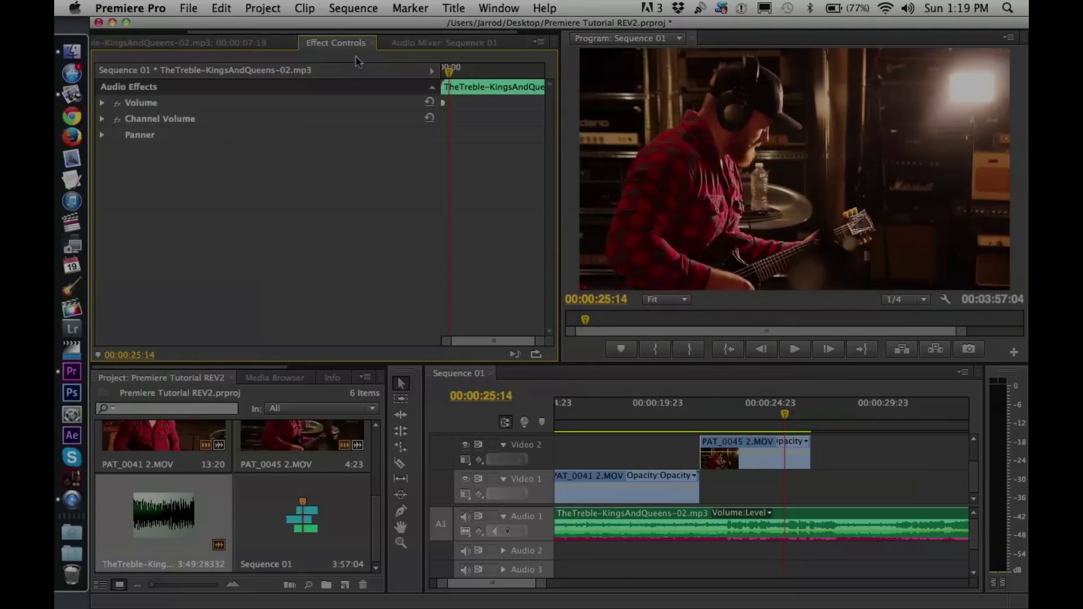
left_click(247, 47)
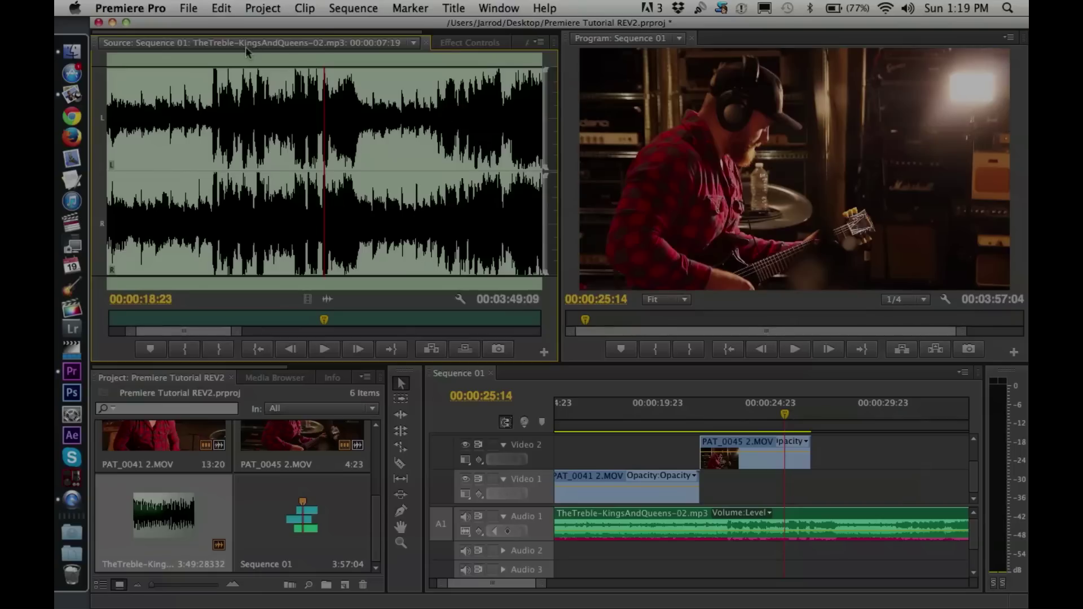
Play the sequence and set the Audio 1 track's level to 1.5 dB in the audio mixer, trying the master level too
left_click(522, 45)
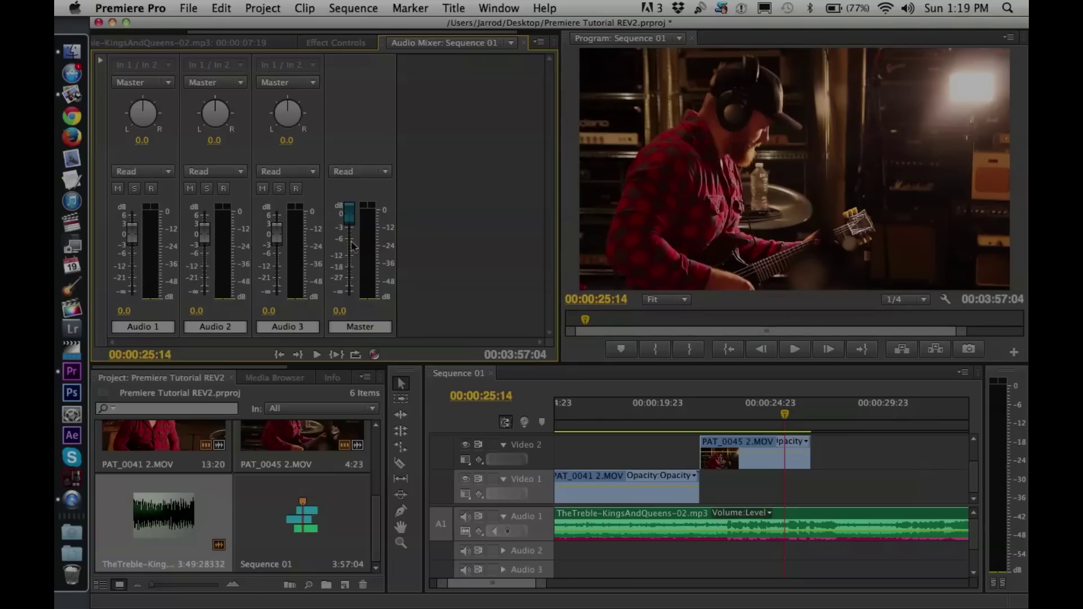
mouse_move(354, 217)
left_mouse_down()
mouse_move(354, 282)
mouse_move(356, 210)
left_mouse_up()
key("space")
mouse_move(132, 231)
left_mouse_down()
mouse_move(133, 264)
mouse_move(132, 236)
left_mouse_up()
key("space")
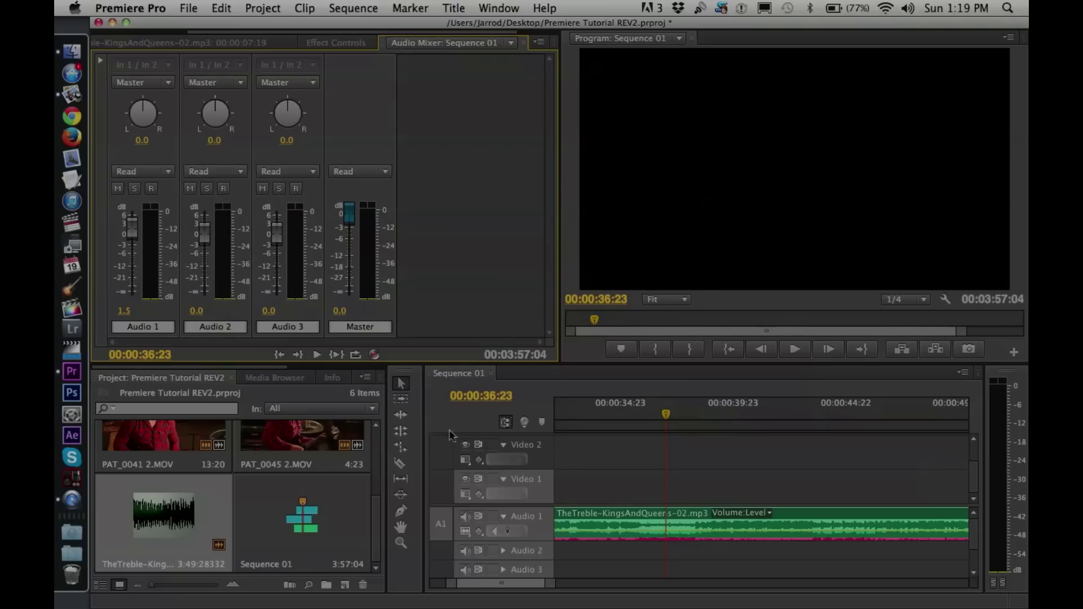
left_click(971, 538)
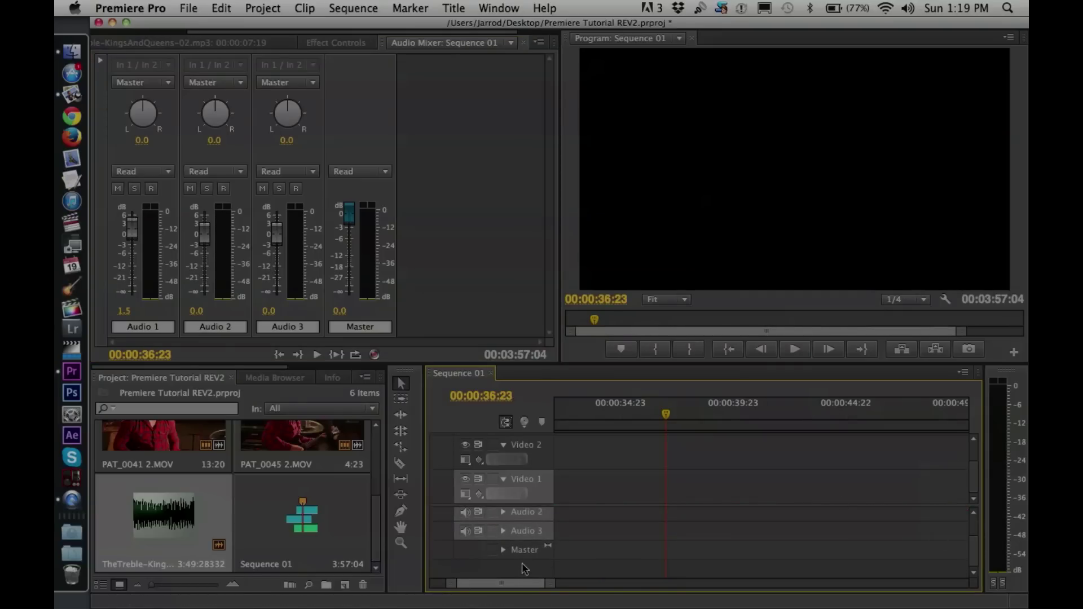
right_click(522, 568)
left_click(550, 575)
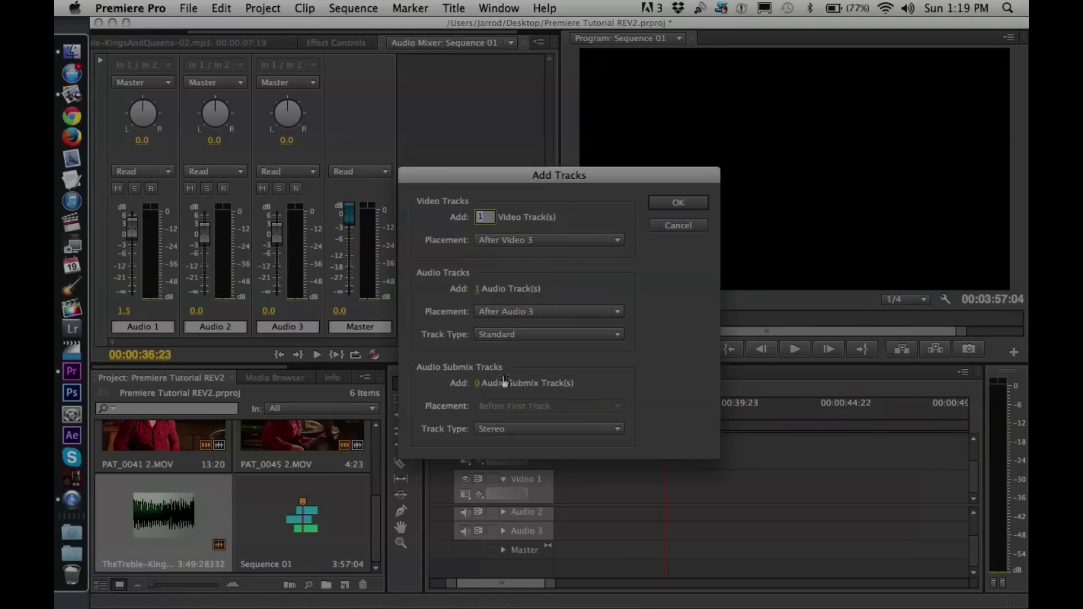
left_click(677, 203)
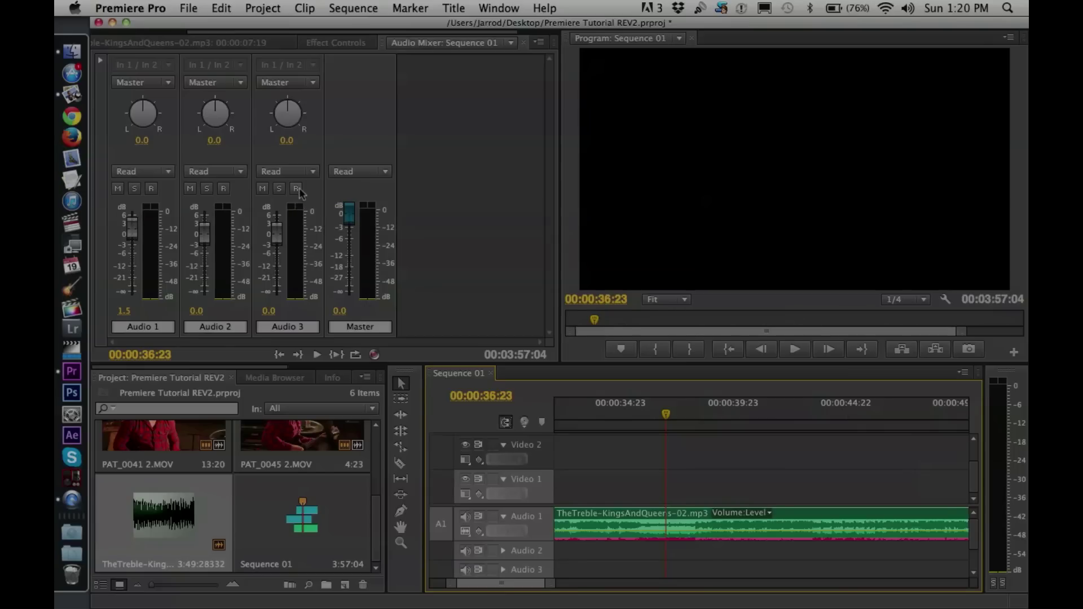
left_click(336, 44)
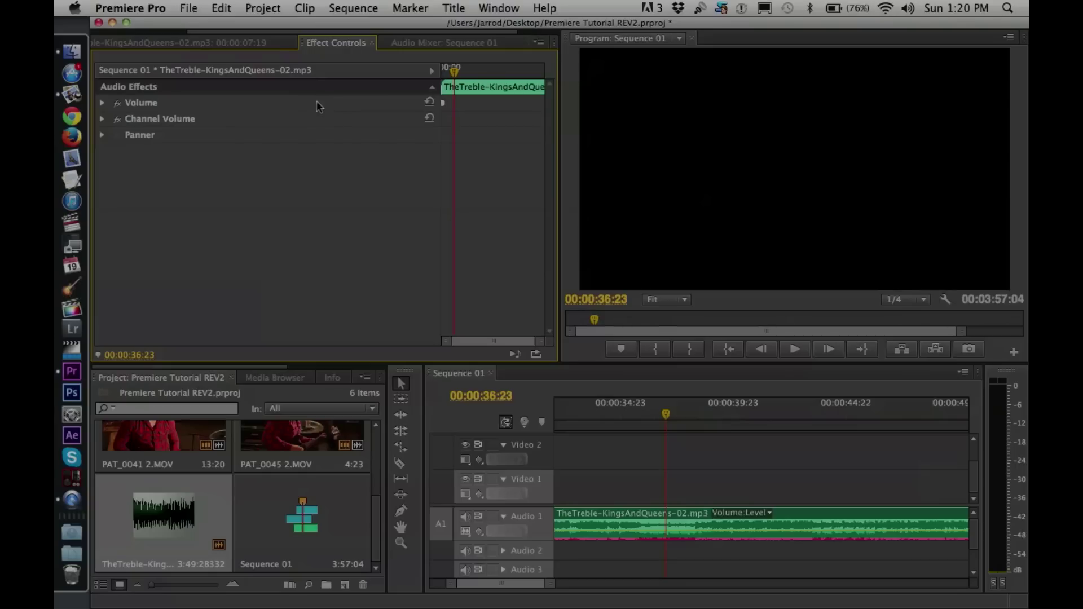
left_click(250, 45)
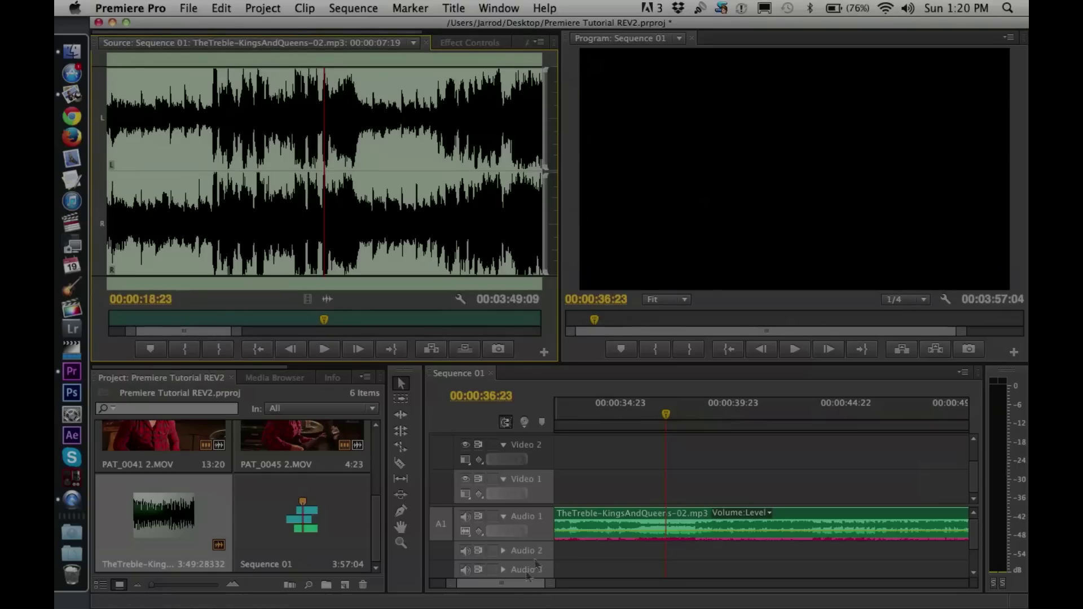
Place the playhead at 00:00:08:18 and create a default still title named Title 01, 1920 by 1080 at 23.976fps with square pixels
left_click_drag(513, 589, 498, 590)
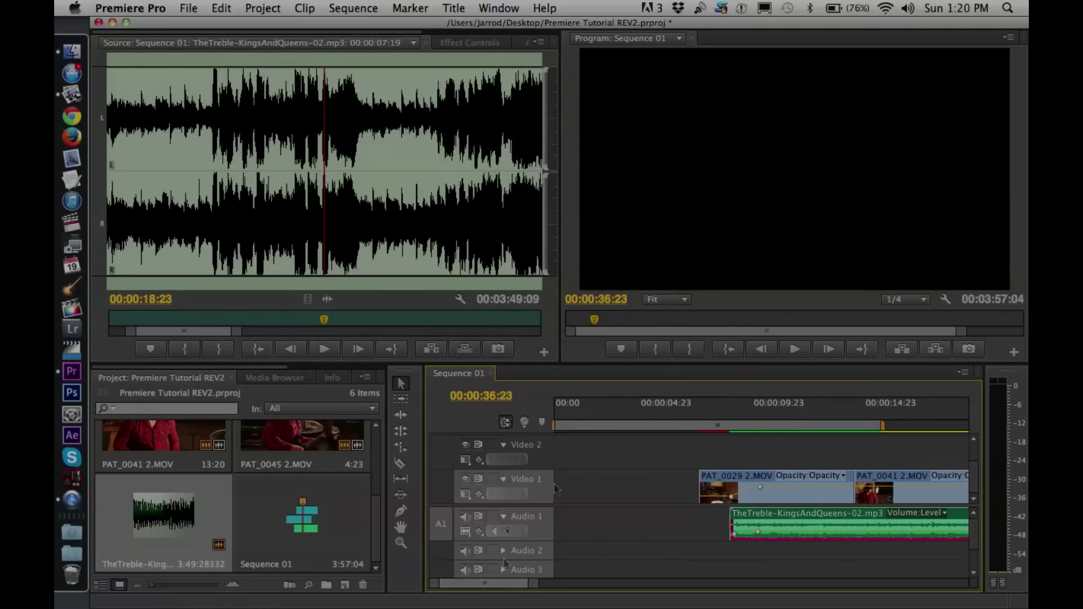
left_click(751, 414)
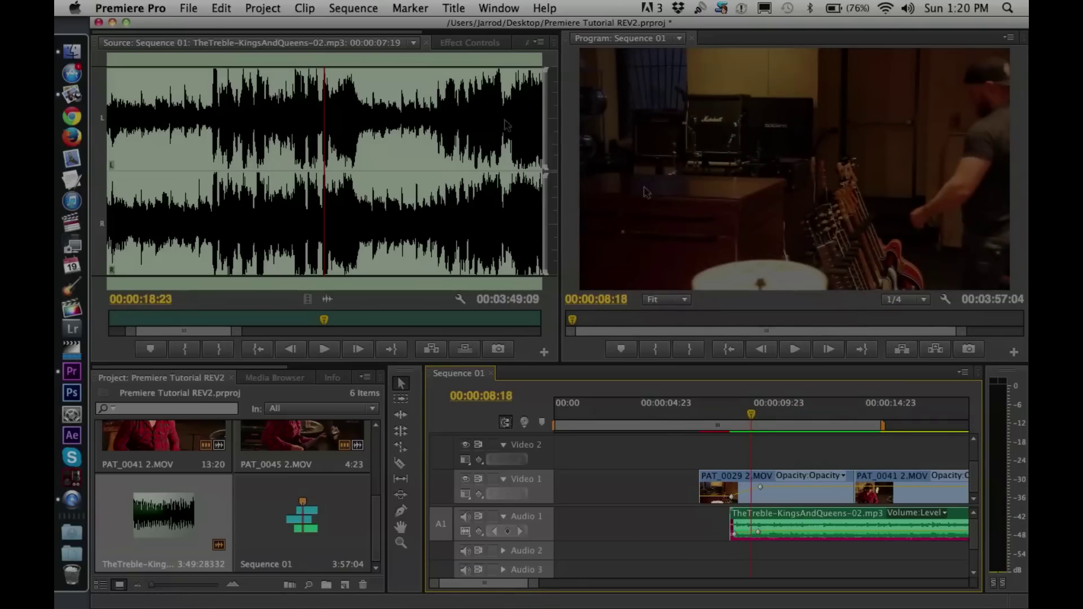
left_click(462, 42)
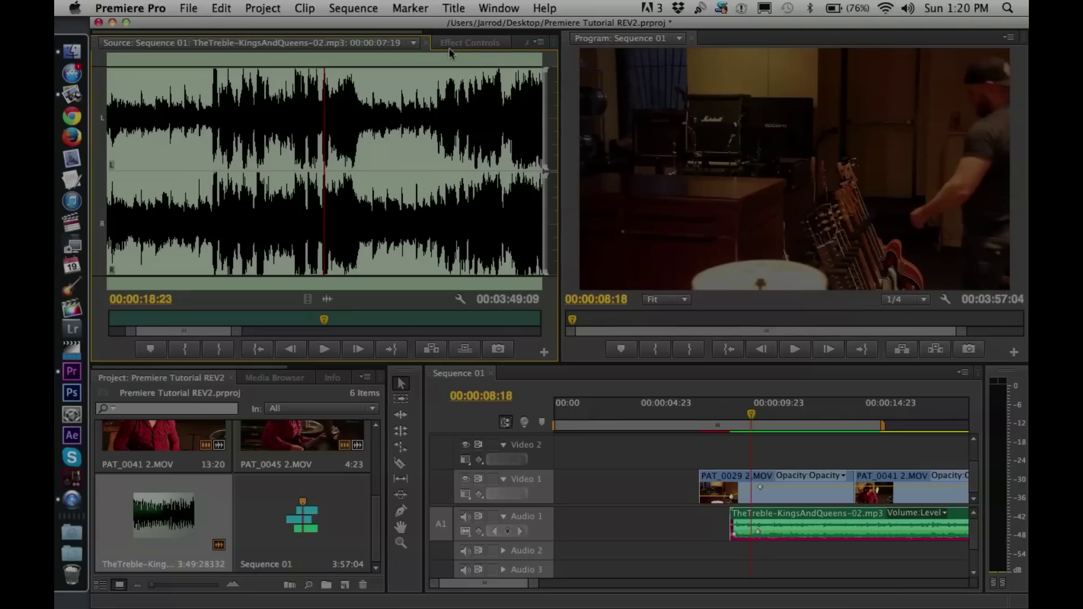
left_click(455, 9)
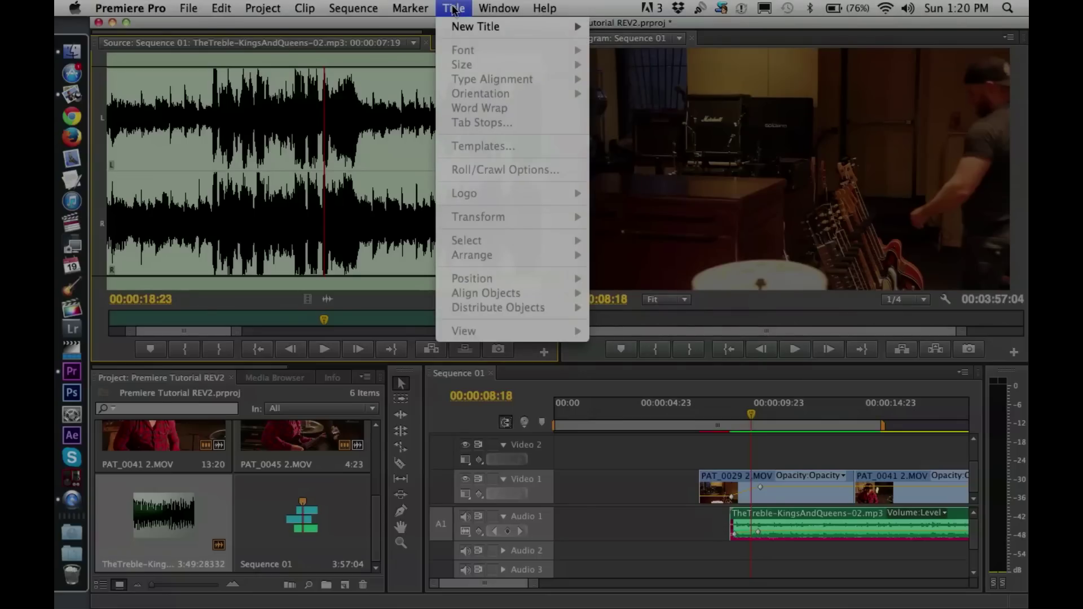
mouse_move(455, 31)
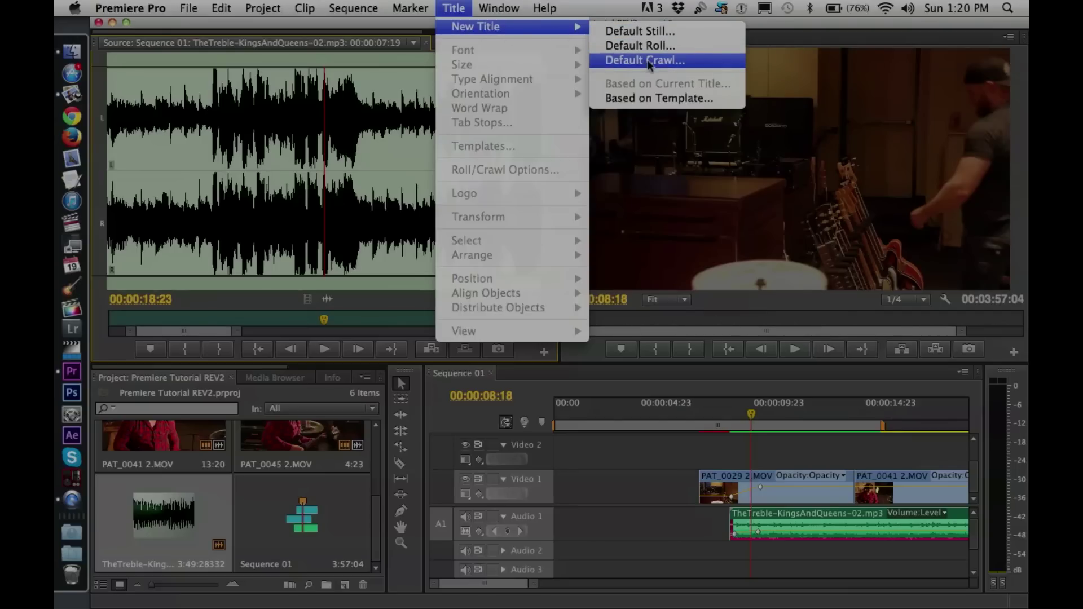
left_click(655, 33)
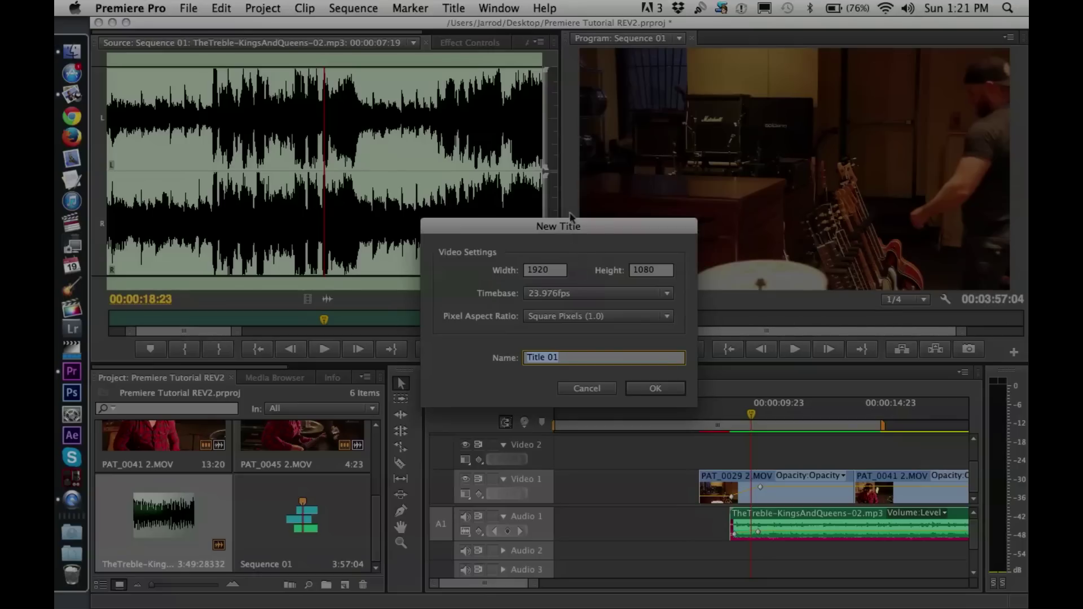
left_click(645, 389)
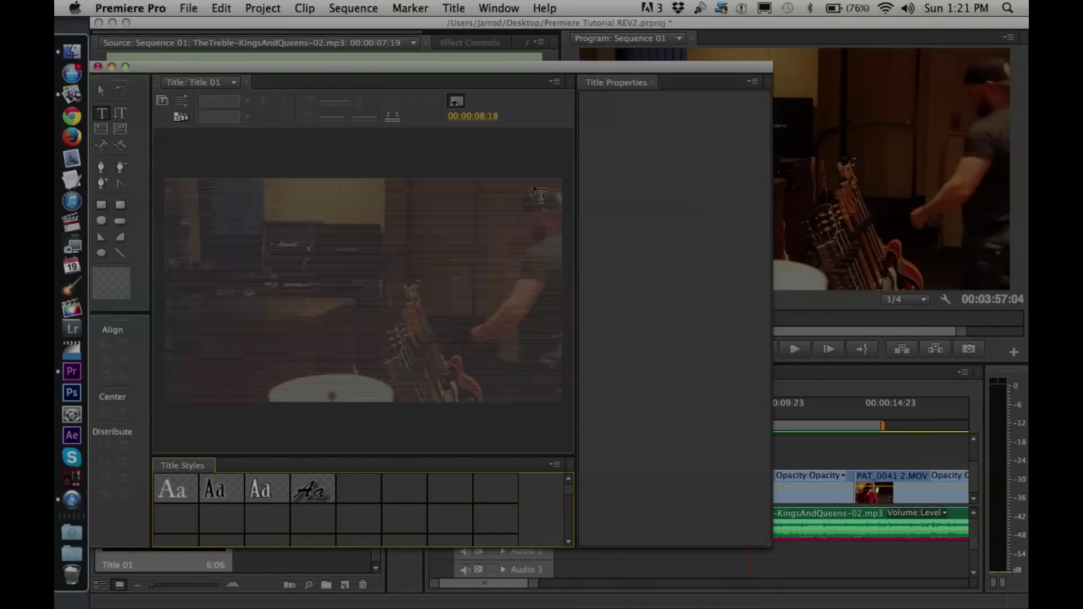
Draw a text area about 789 by 336 in the title's upper middle, enter TEST 1 and set its font size to 120
left_click_drag(266, 243, 430, 312)
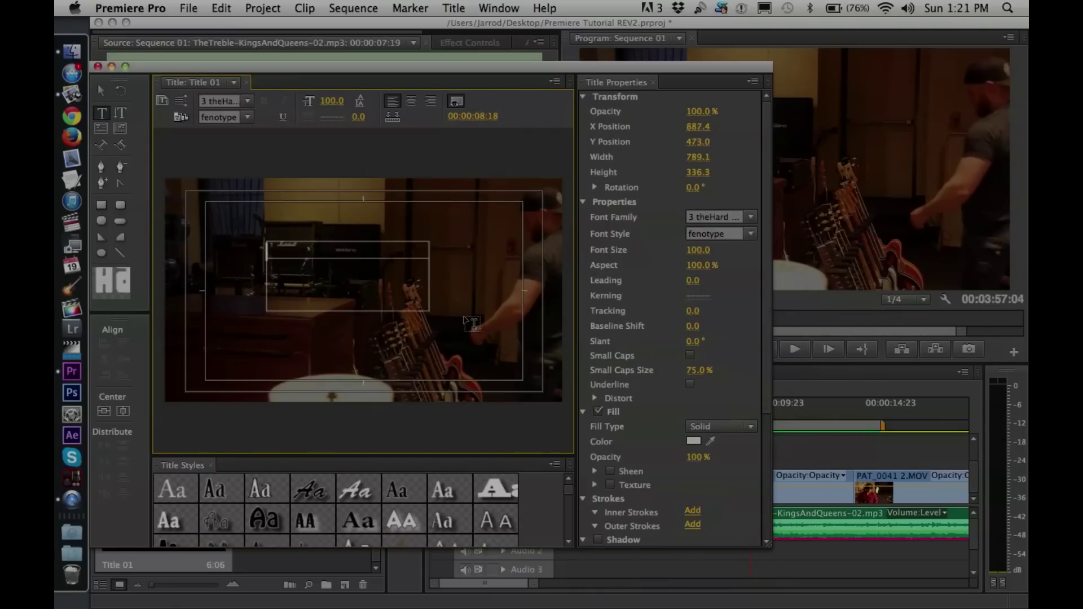
type("TEST")
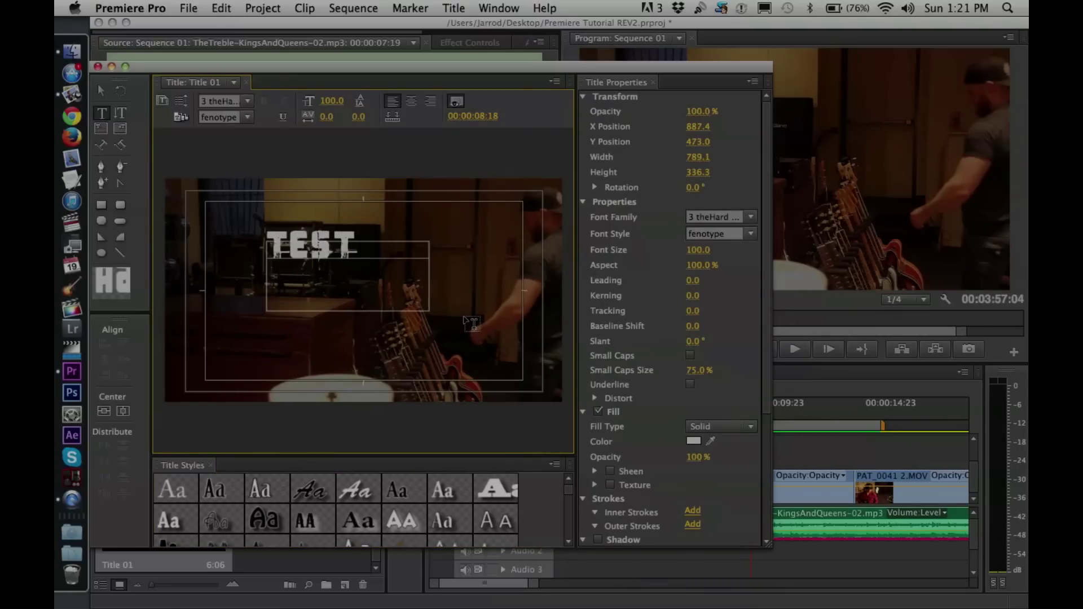
type(" 1")
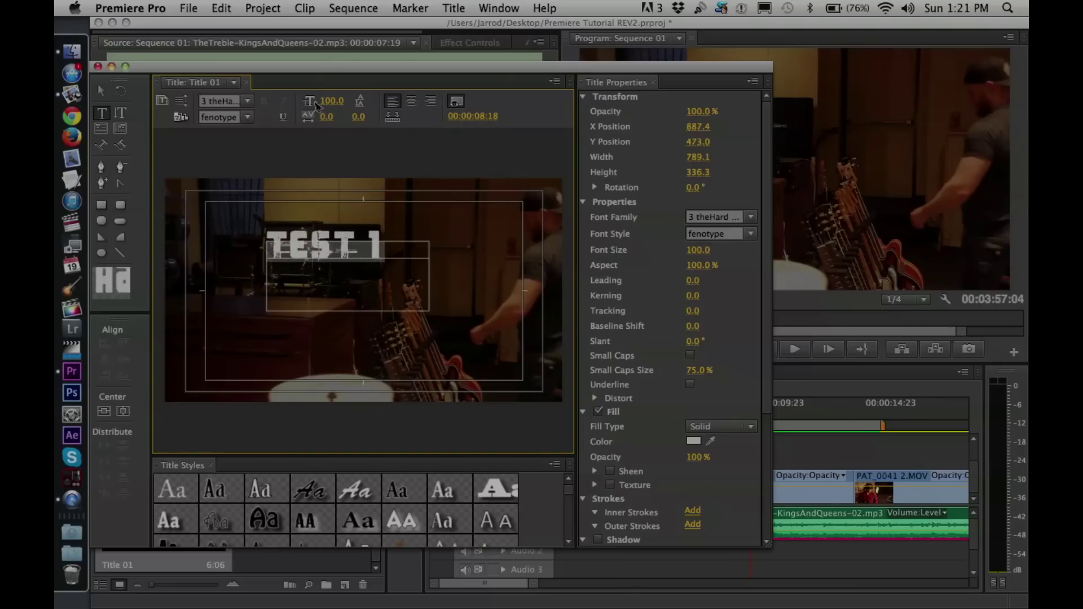
left_click_drag(332, 100, 367, 100)
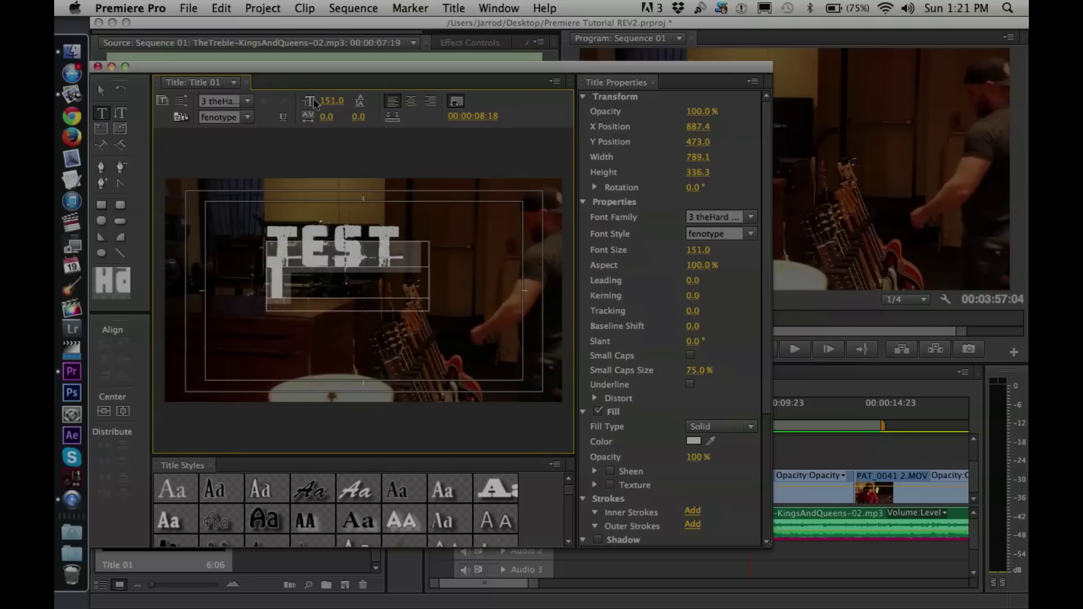
left_click(333, 101)
type("120")
key("Return")
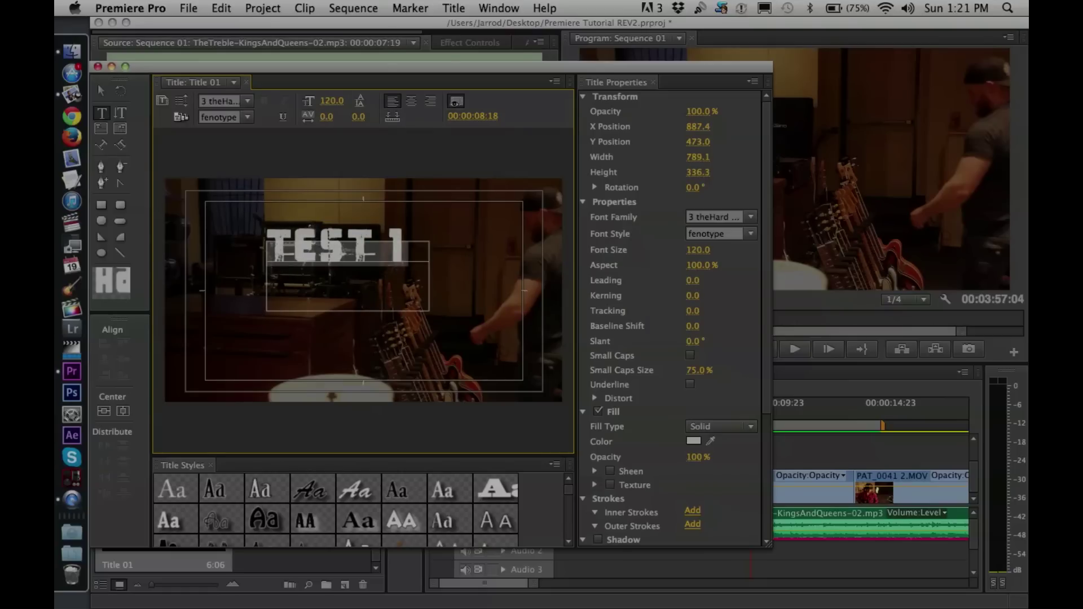
Set the title text's kerning to 61 and leading to 80, and align it right
left_click_drag(326, 116, 361, 116)
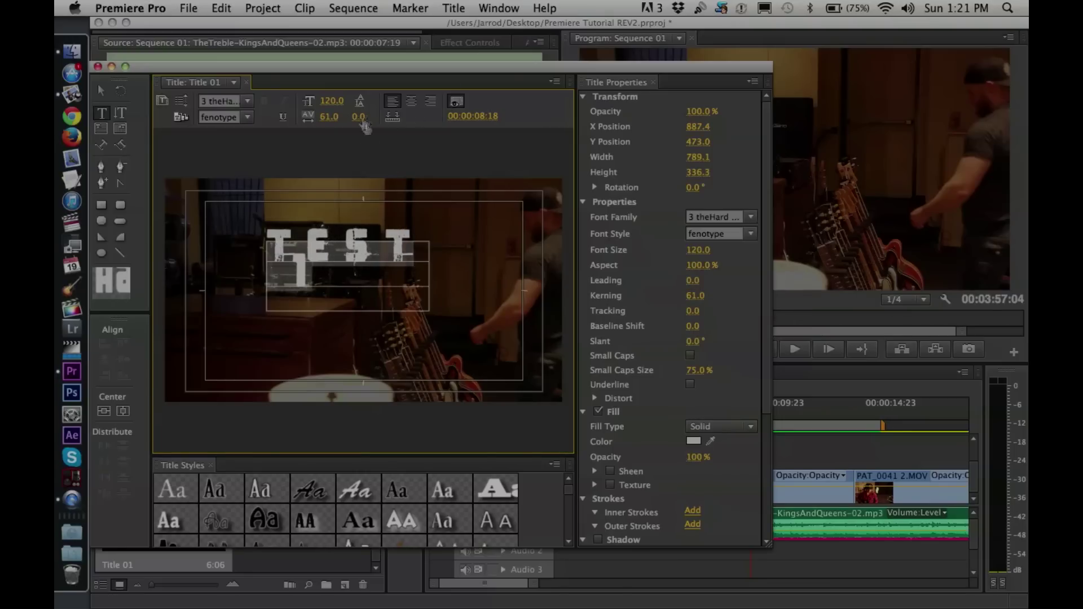
left_click_drag(358, 117, 390, 116)
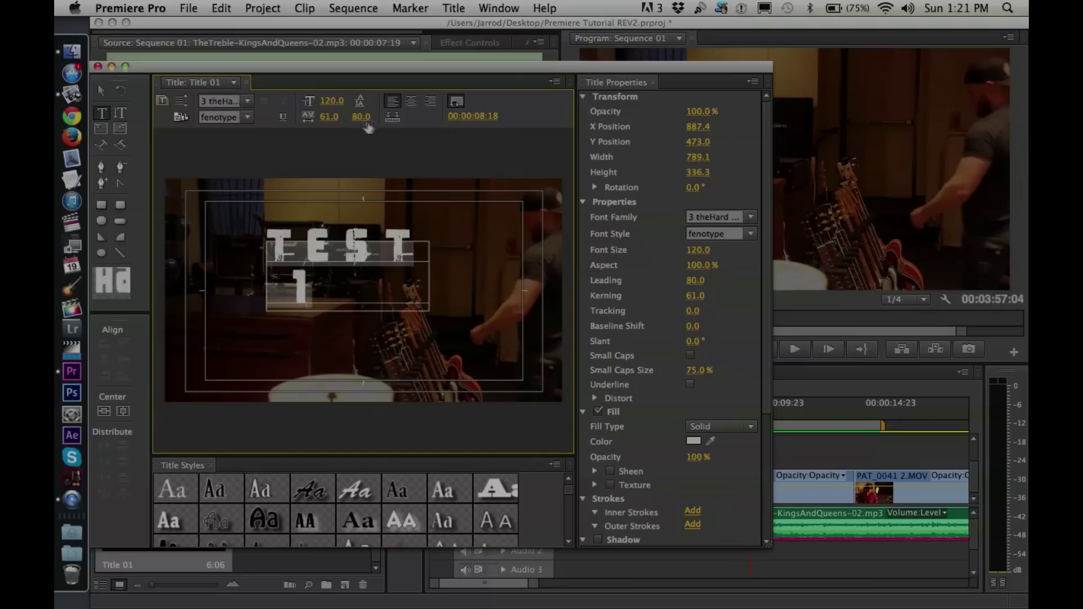
left_click(412, 102)
left_click(432, 102)
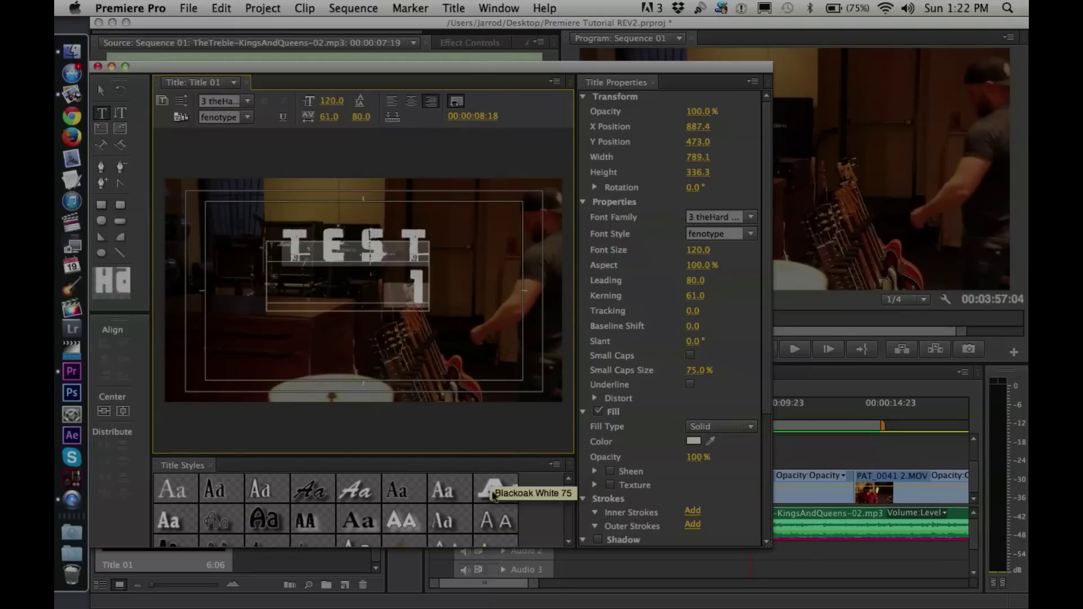
Add a red FF0000 shadow to the TEST 1 text with 83% opacity and size 14
scroll(705, 373, "down", 5)
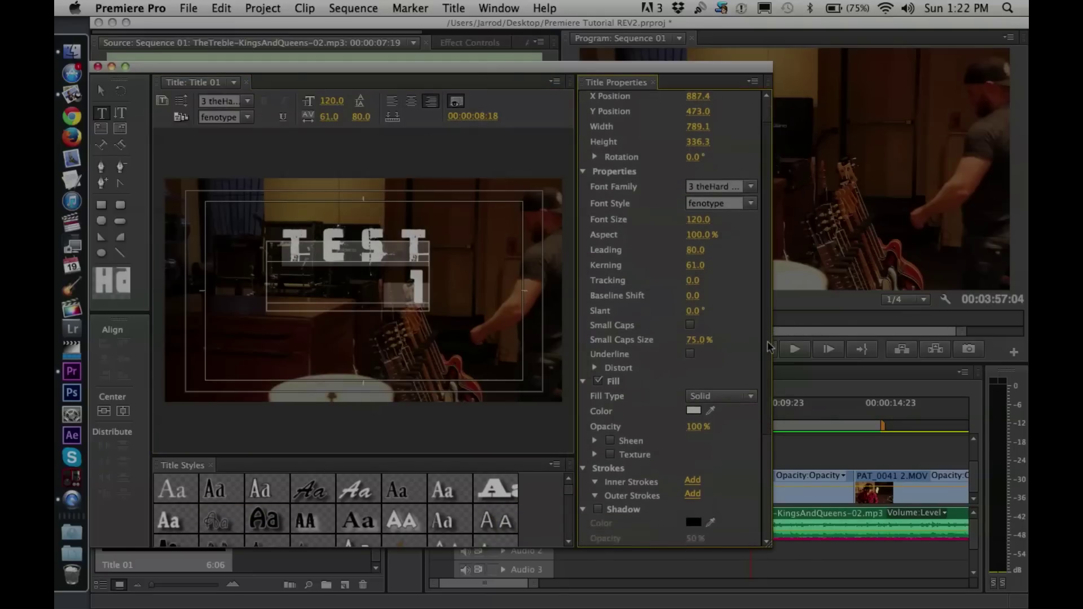
left_click(597, 416)
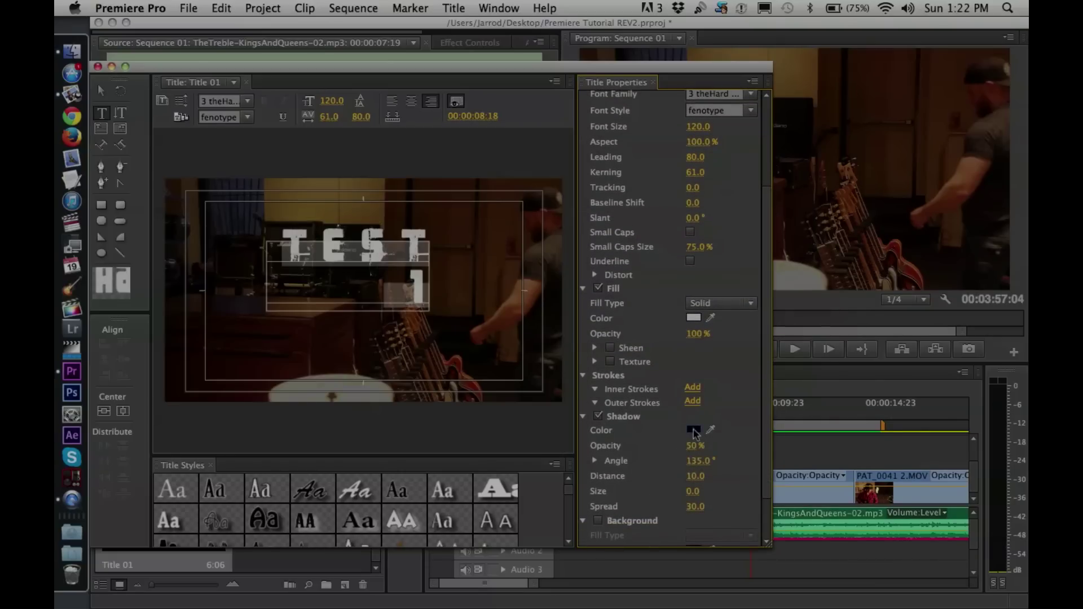
left_click(696, 429)
left_click_drag(564, 226, 634, 239)
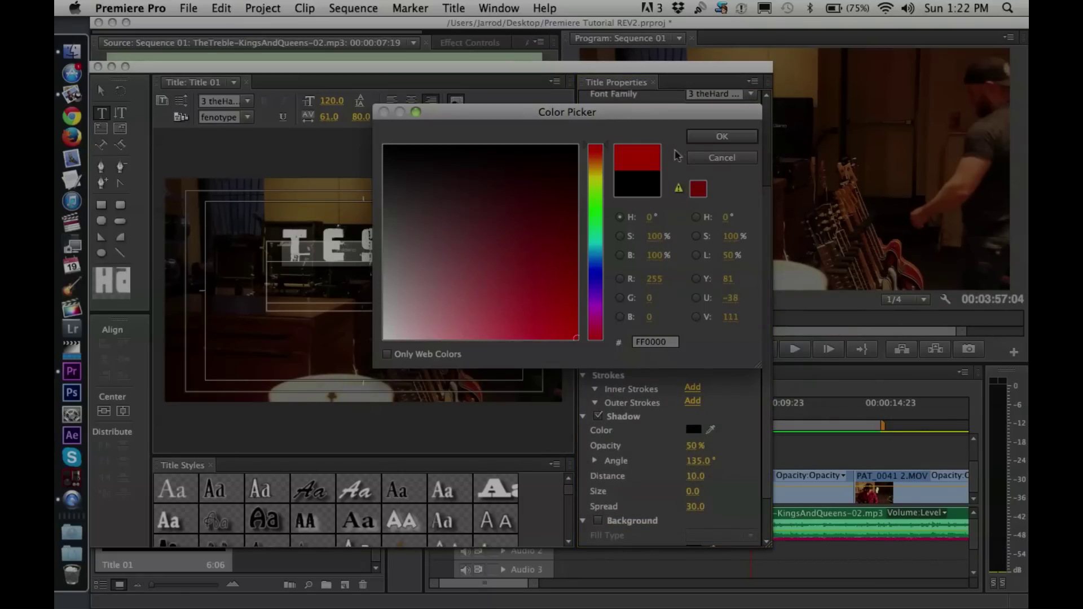
left_click(705, 144)
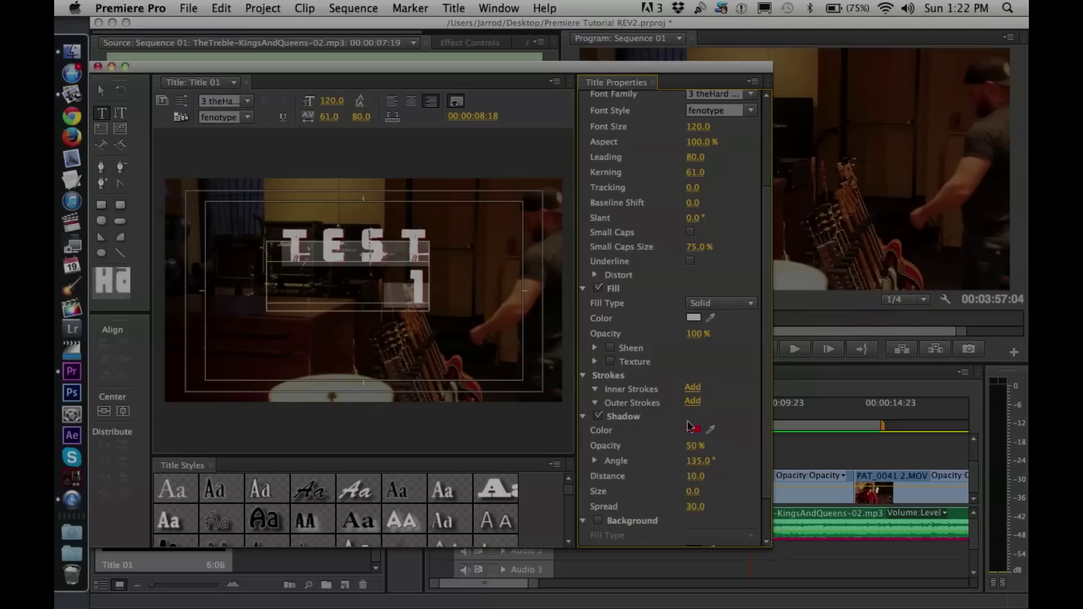
left_click_drag(695, 446, 703, 446)
left_click_drag(695, 445, 688, 446)
left_click_drag(695, 491, 685, 492)
Draw a narrow vertical rectangle without a shadow, about 64 by 365, just right of the TEST 1 text, and close the title editor
left_click(102, 207)
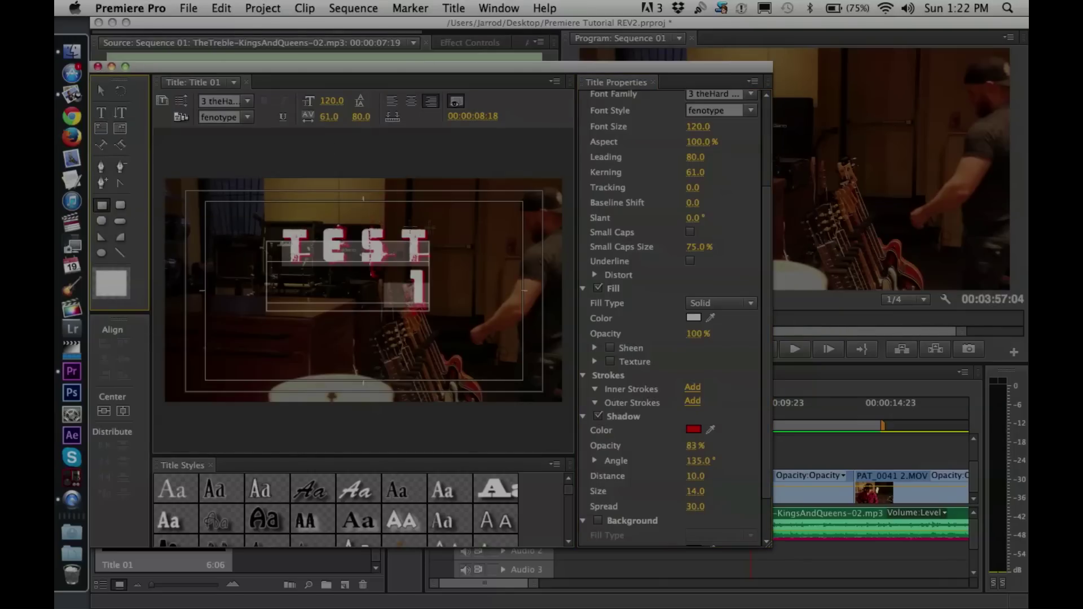
mouse_move(443, 232)
left_mouse_down()
mouse_move(463, 339)
mouse_move(461, 312)
left_mouse_up()
left_click(221, 79)
left_click(443, 270)
left_click_drag(453, 275, 449, 276)
left_click(438, 224)
left_click(98, 67)
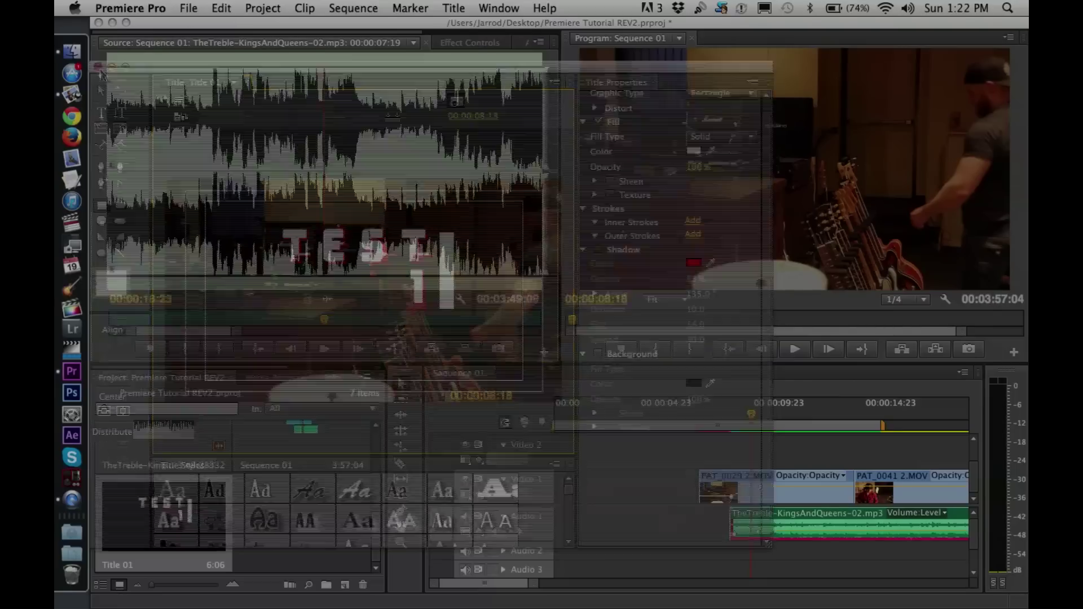
Place Title 01 on Video 2 above PAT_0029 2.MOV from about 8 seconds and view the frame at 00:00:11:02
left_click_drag(169, 518, 758, 453)
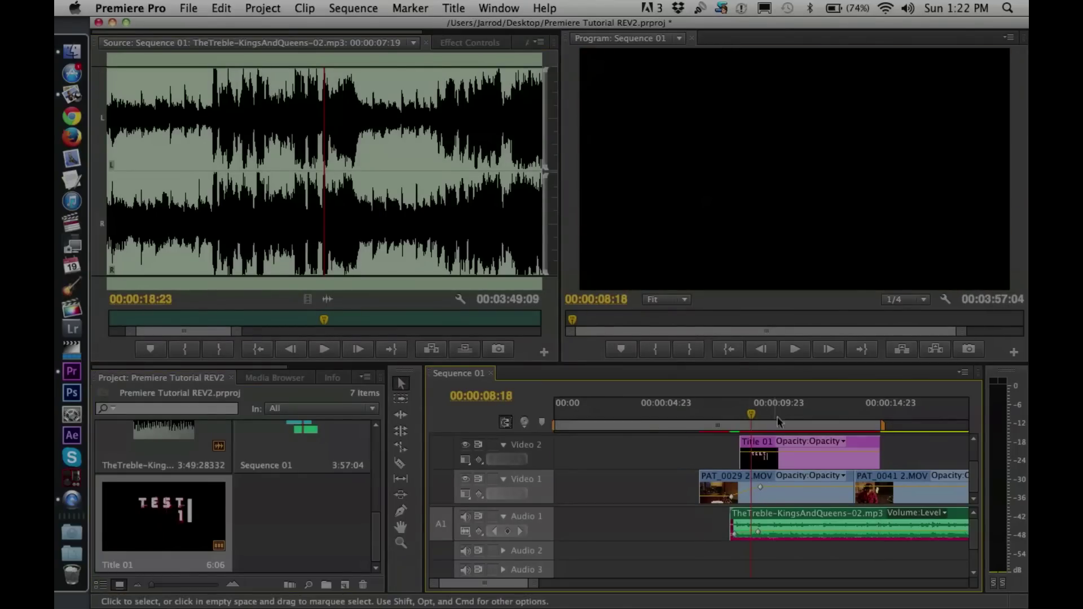
left_click(803, 420)
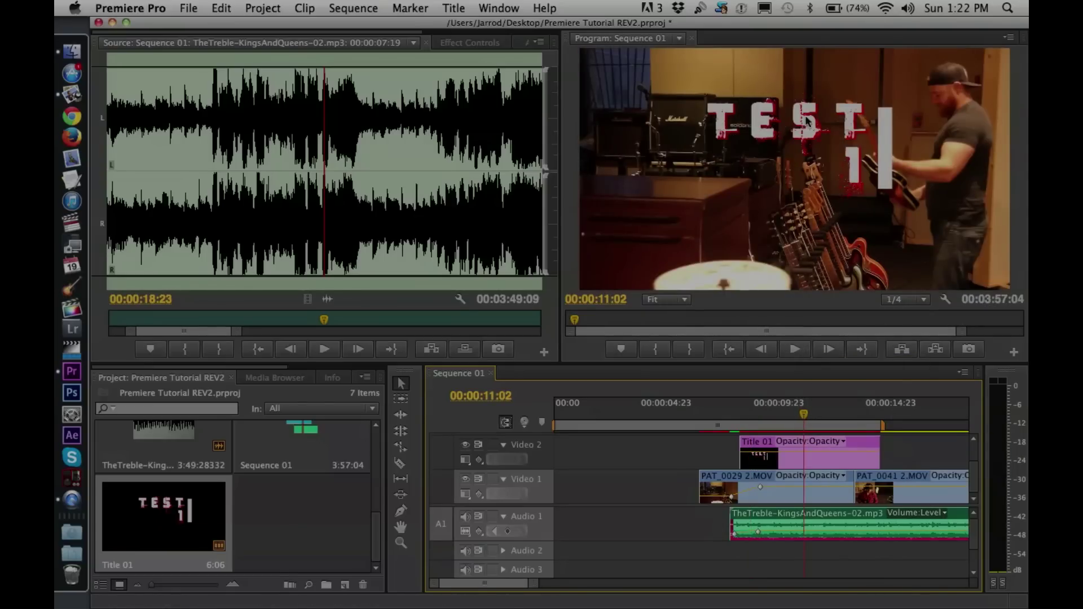
Reopen Title 01, move the rectangle to about X 1780, Y 261 and the TEST 1 text to about X 394, Y 905, then close the editor
left_click(777, 142)
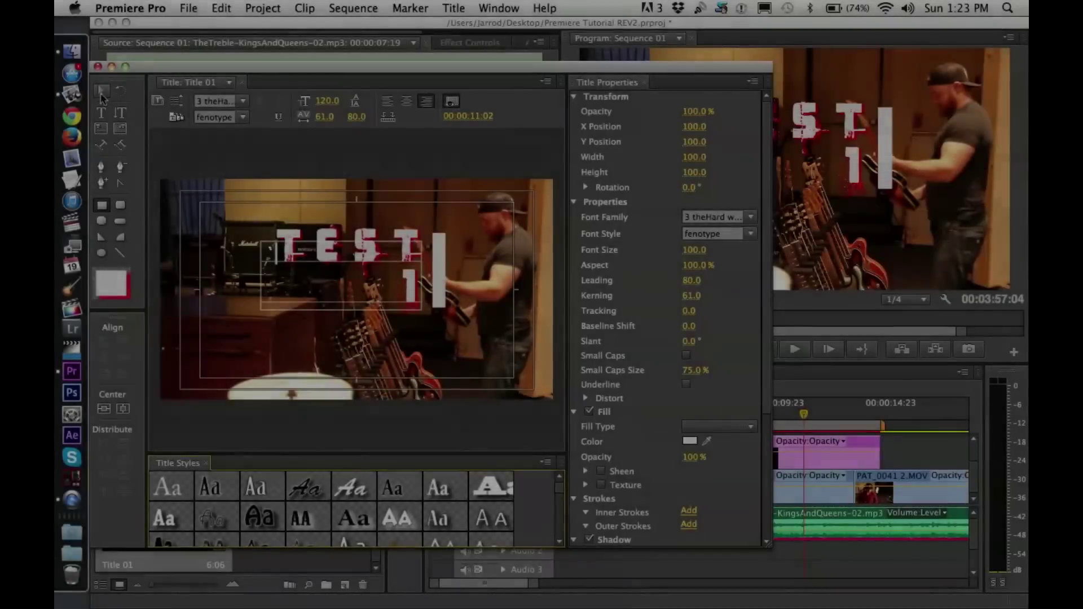
left_click_drag(423, 249, 510, 229)
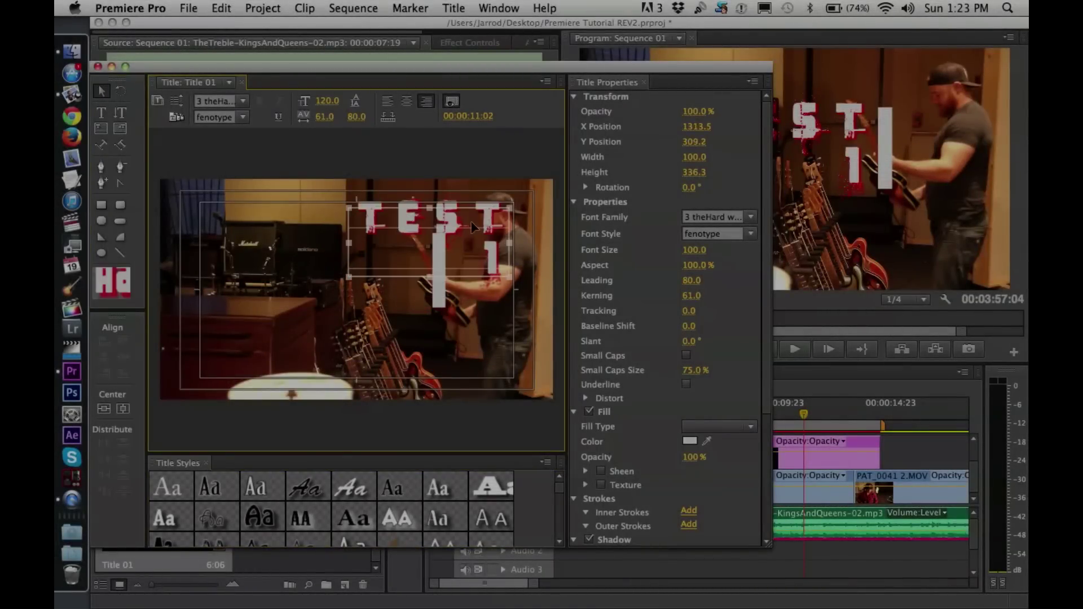
left_click_drag(442, 303, 536, 253)
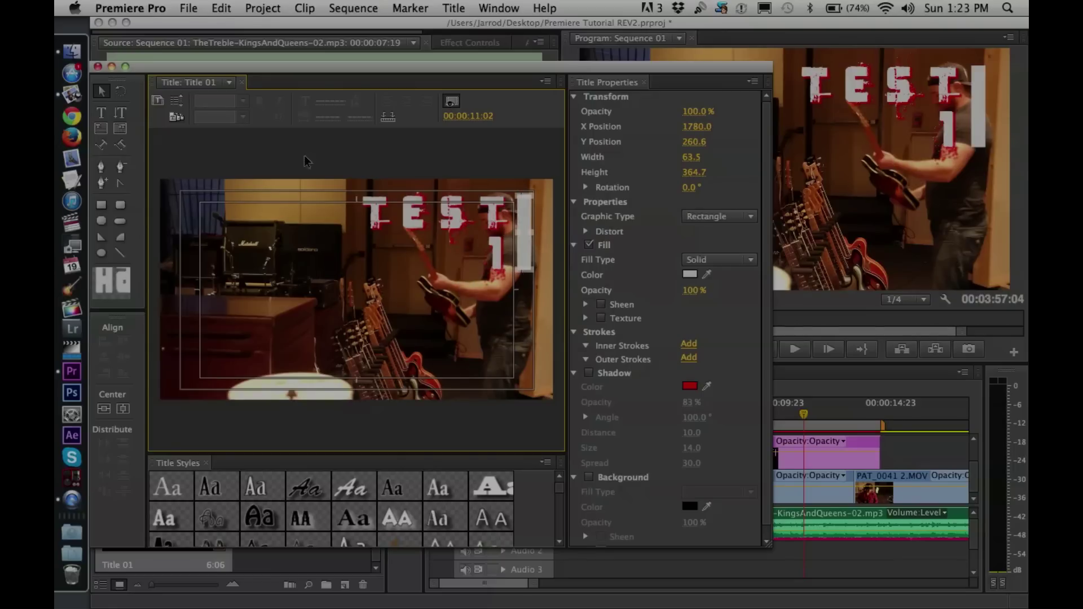
left_click(461, 234)
left_click_drag(456, 224, 270, 344)
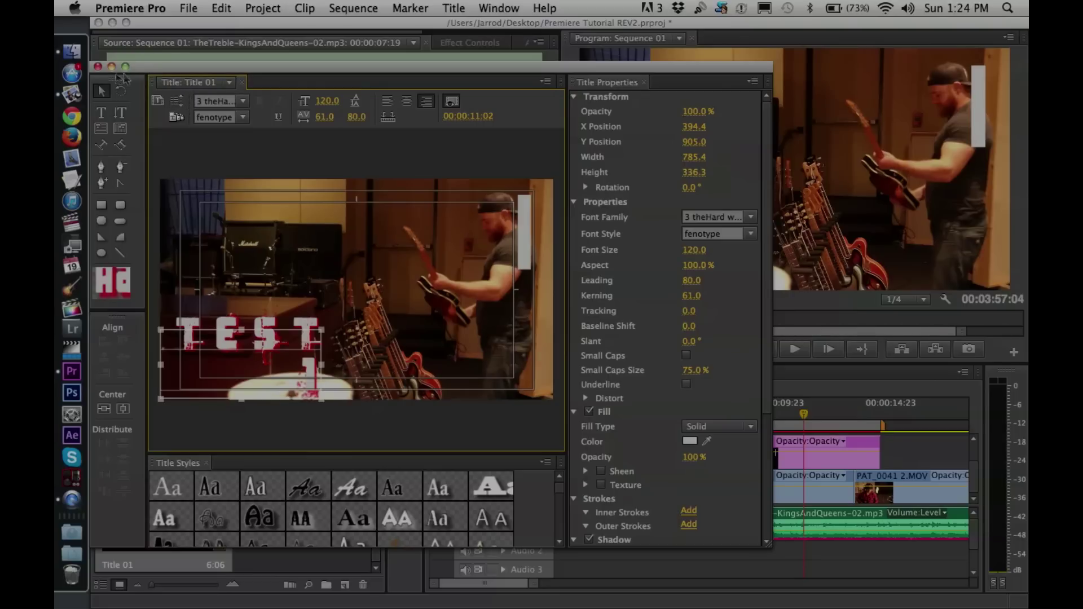
left_click(97, 66)
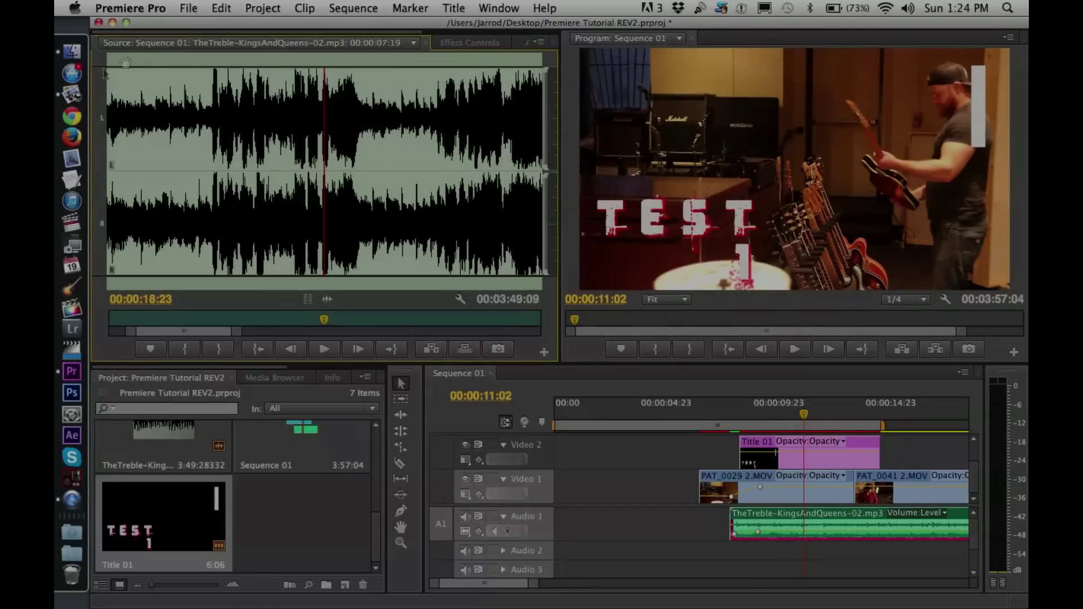
Delete Title 01 from Video 2 and open the PAT_0029 2.MOV timeline clip in the source view
left_click(806, 449)
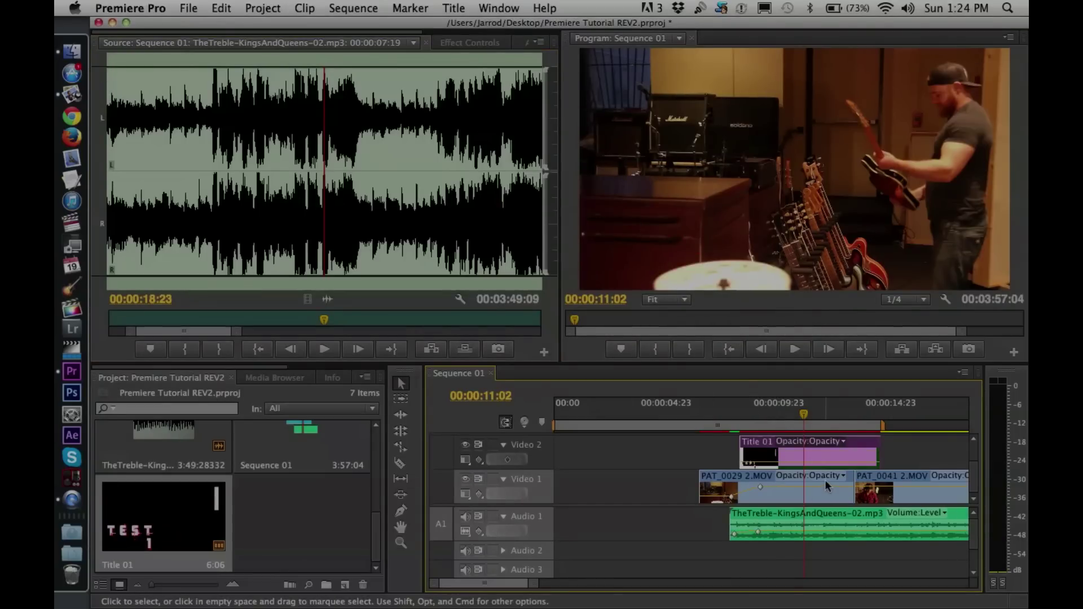
key("Delete")
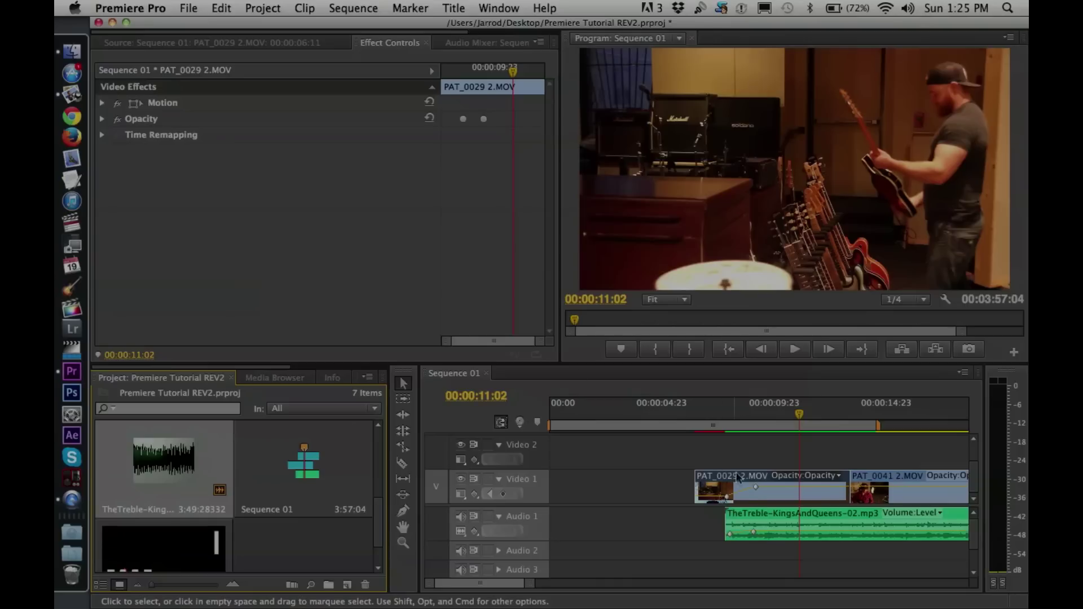
left_click(787, 478)
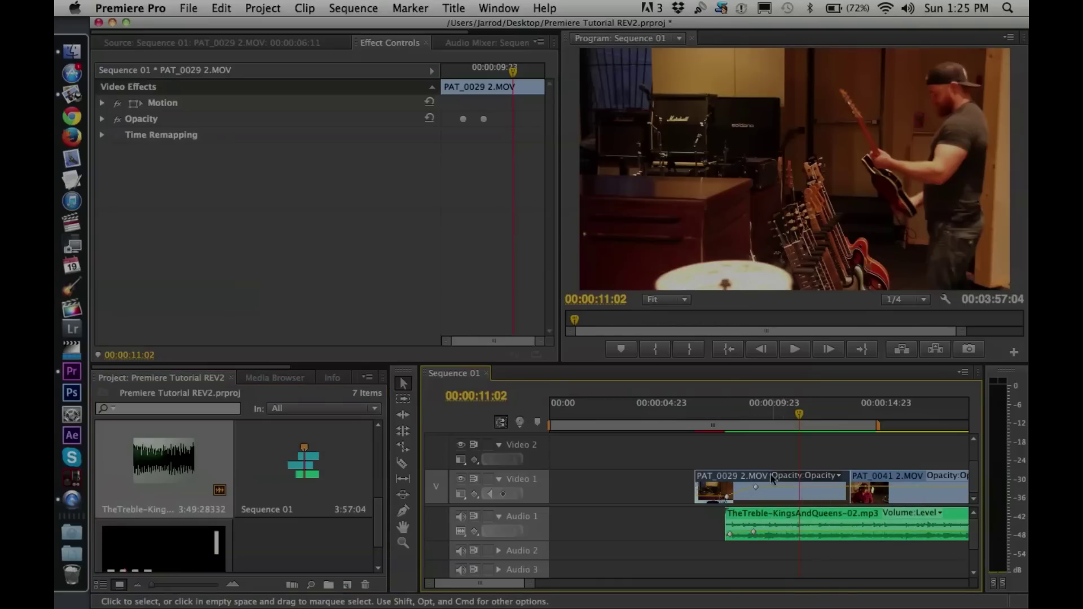
scroll(370, 485, "up", 5)
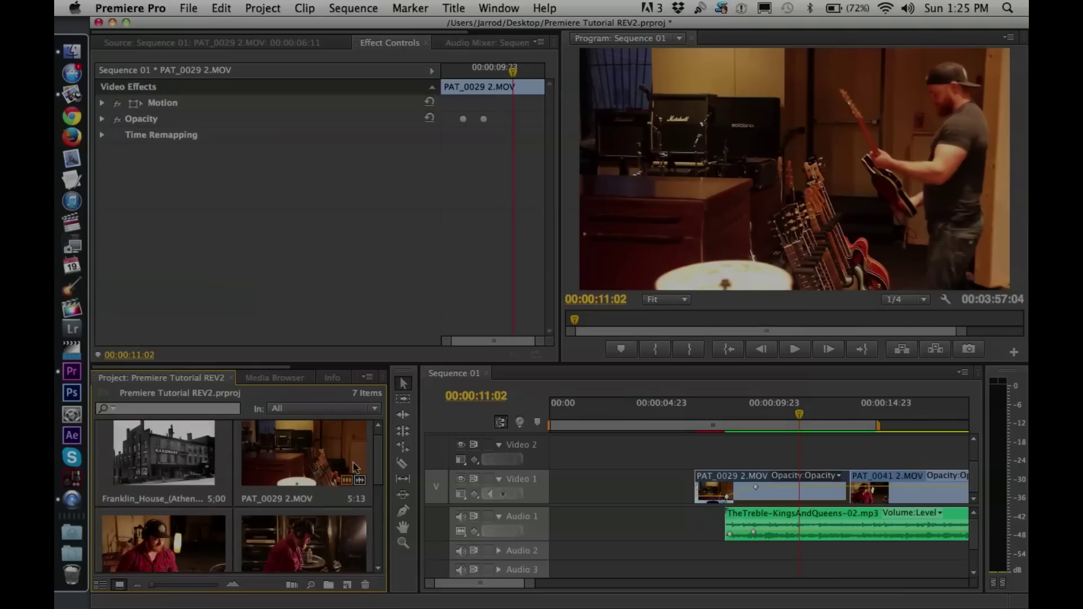
double_click(780, 501)
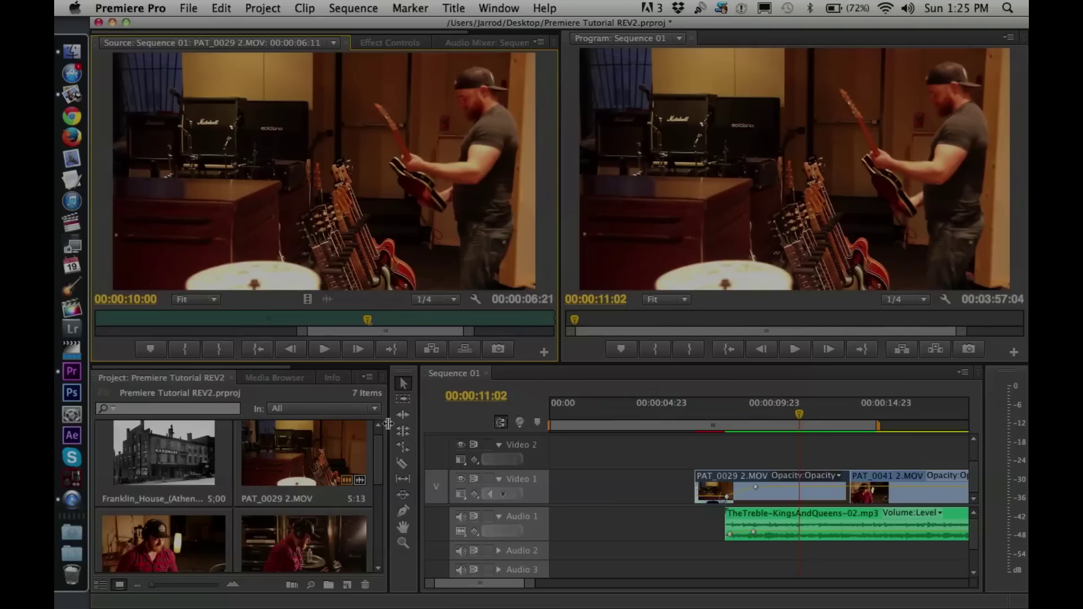
Bring up the effects library and look through the available Audio Effects
key("shift+7")
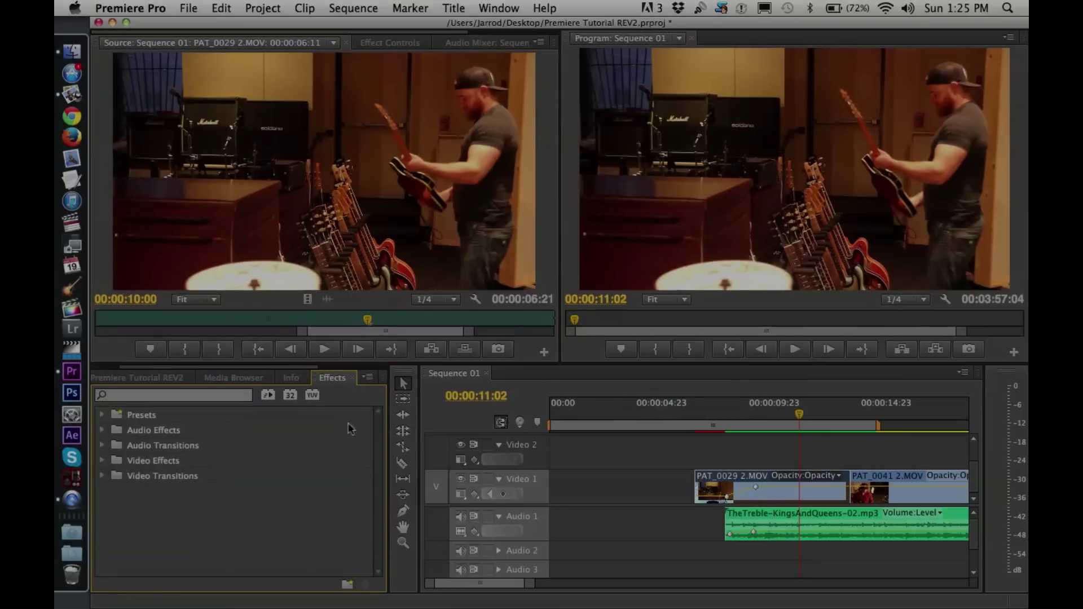
left_click(102, 431)
scroll(378, 447, "down", 1)
left_click_drag(379, 448, 379, 528)
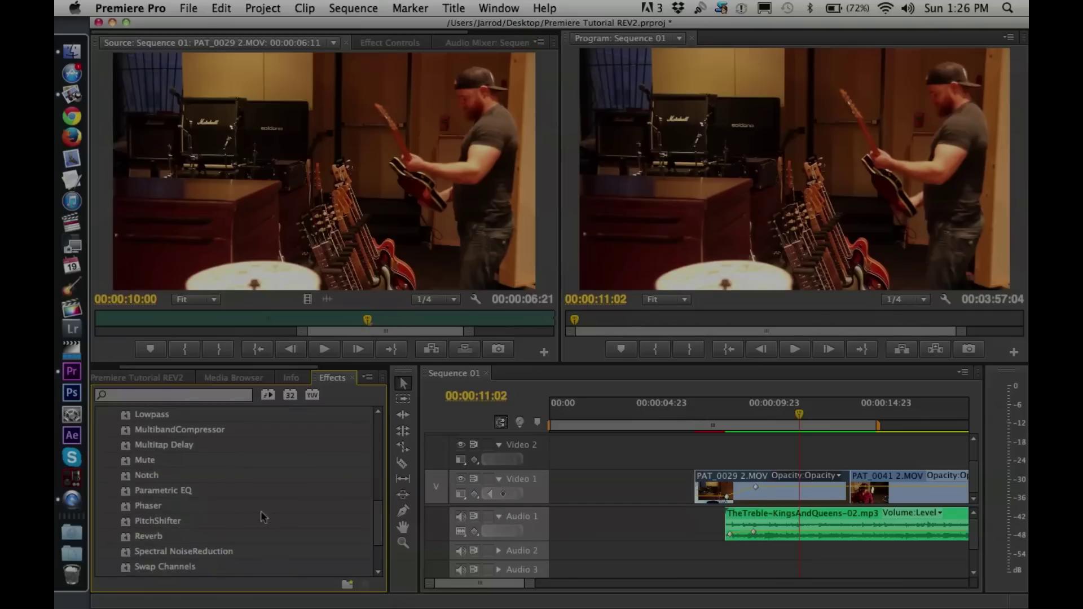
scroll(369, 542, "down", 2)
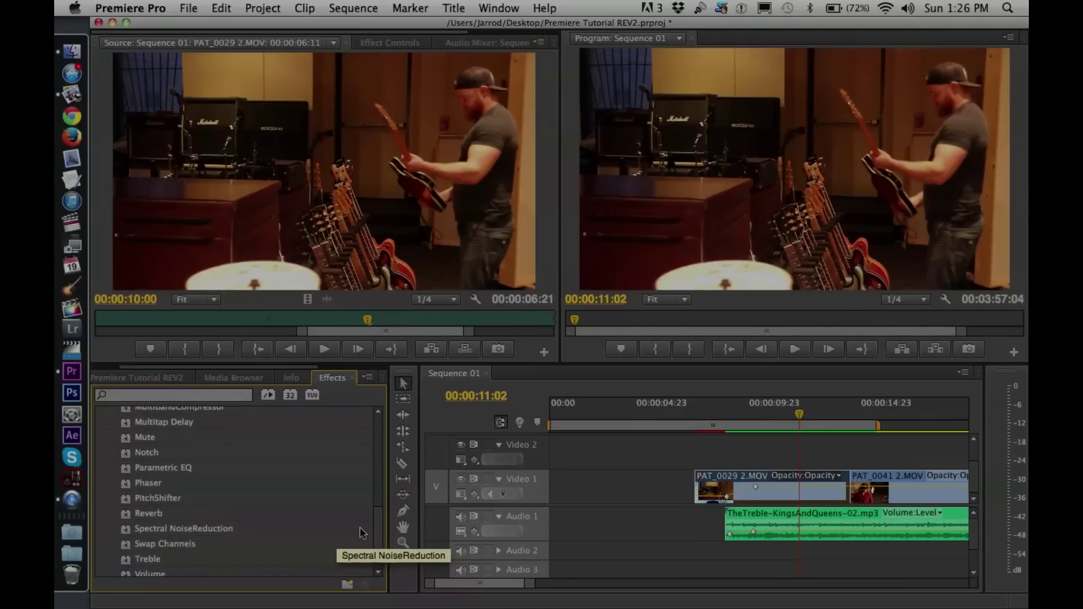
scroll(381, 536, "down", 2)
scroll(372, 522, "up", 6)
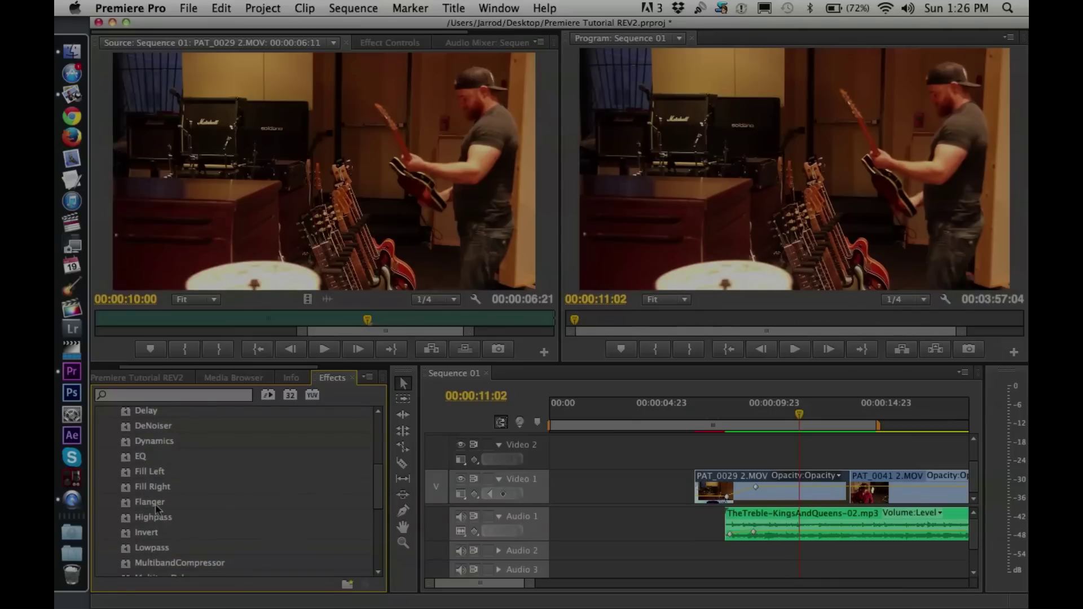
scroll(376, 486, "up", 3)
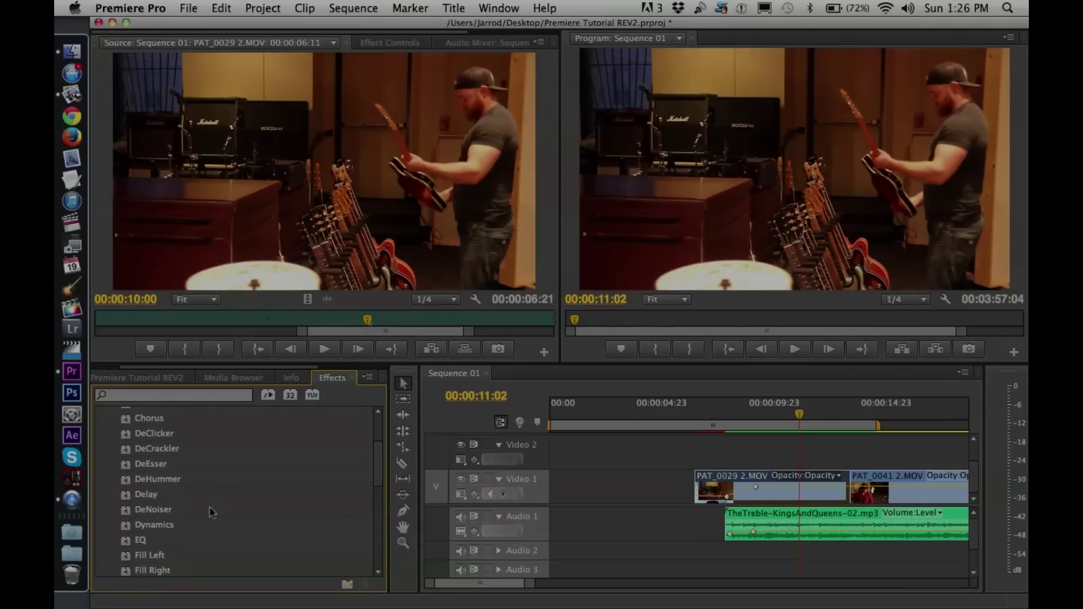
scroll(221, 519, "up", 2)
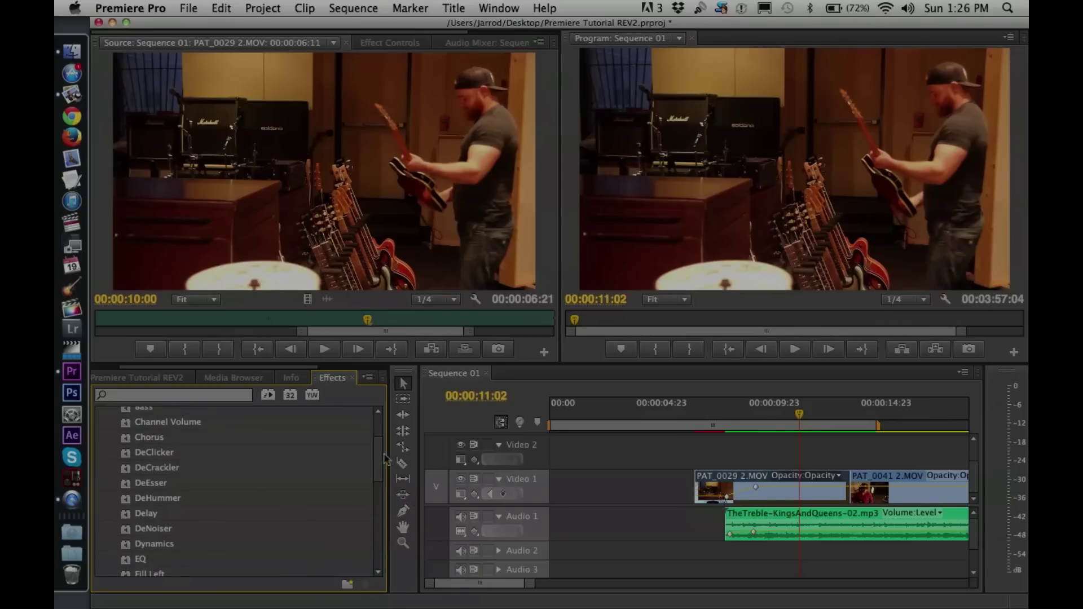
scroll(214, 443, "up", 3)
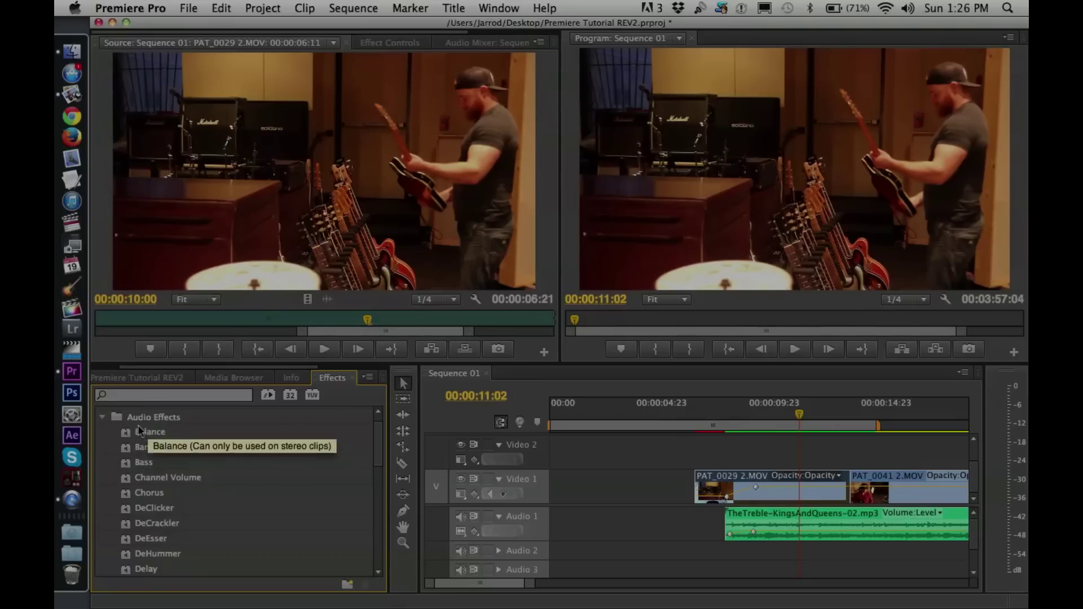
left_click(103, 418)
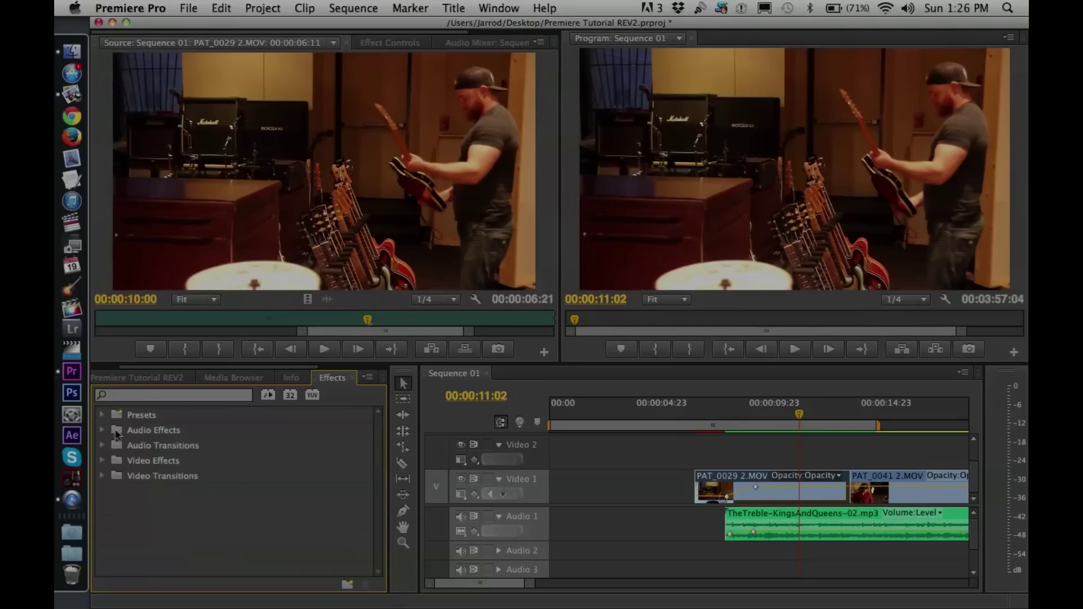
Examine the Crossfade options among the Audio Transitions
left_click(102, 448)
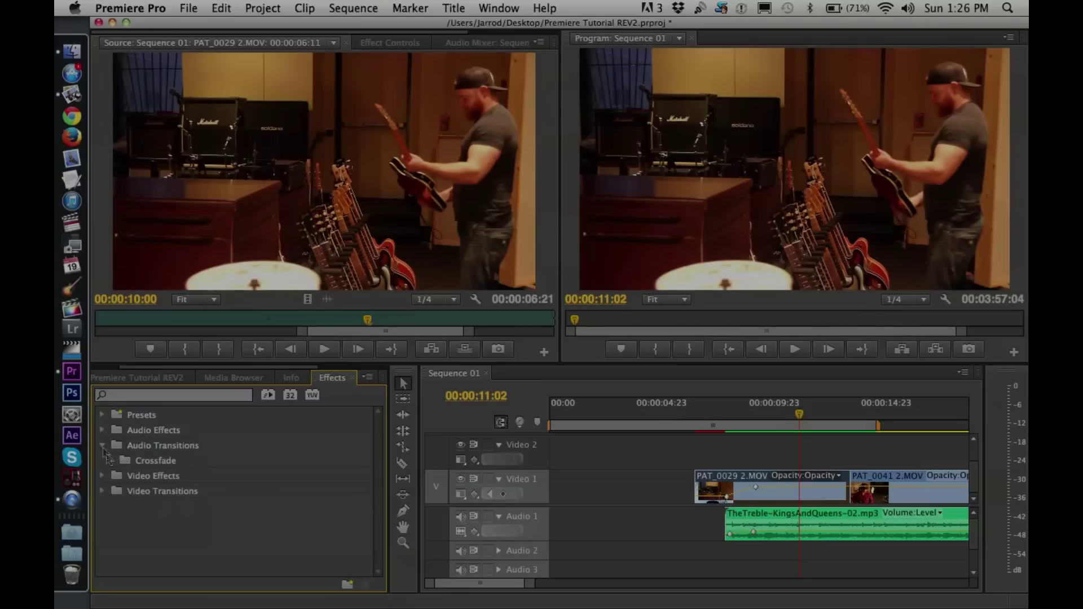
left_click(111, 461)
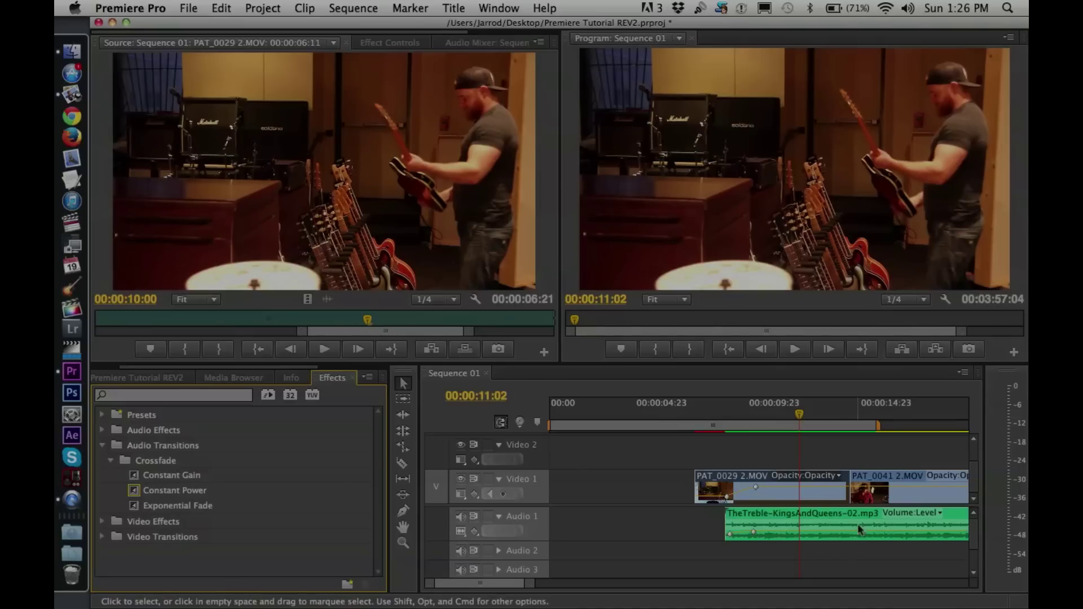
left_click(110, 460)
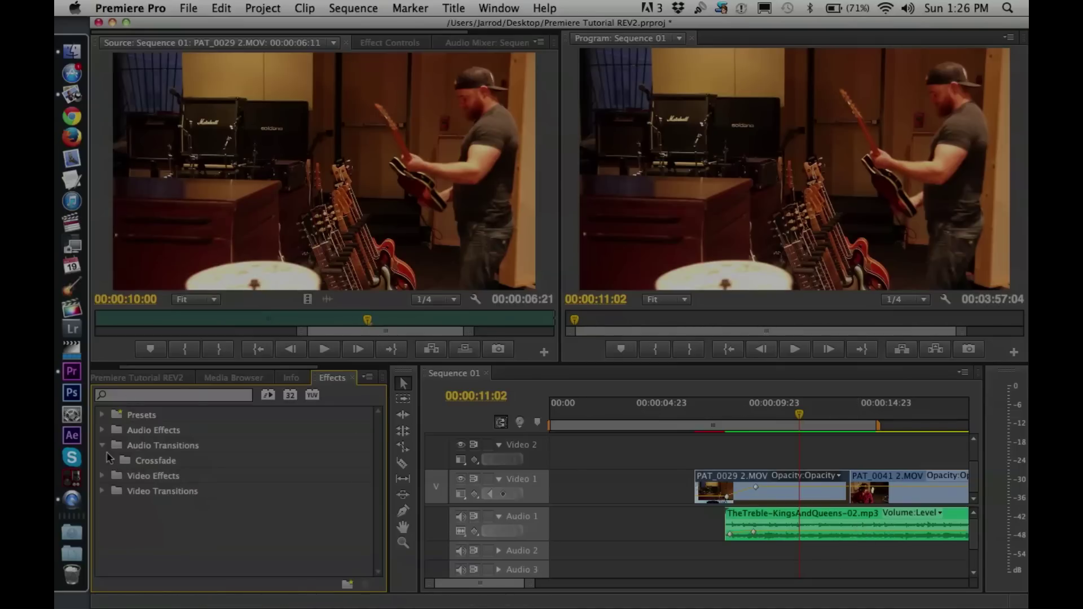
left_click(104, 447)
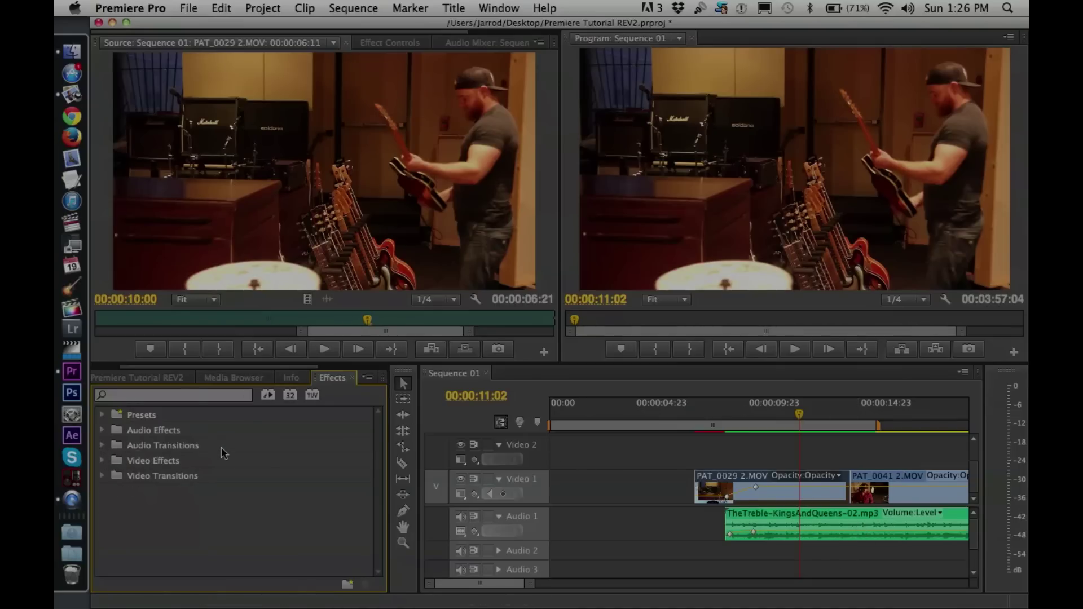
Look through the Video Effects categories, including the effects under Color Correction
left_click(102, 460)
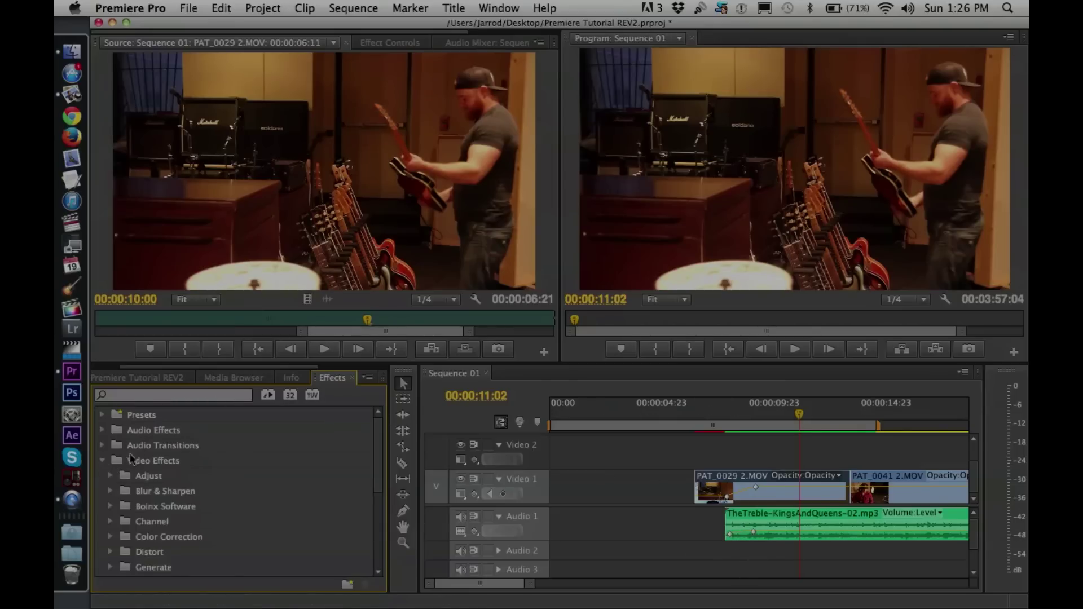
scroll(376, 460, "down", 1)
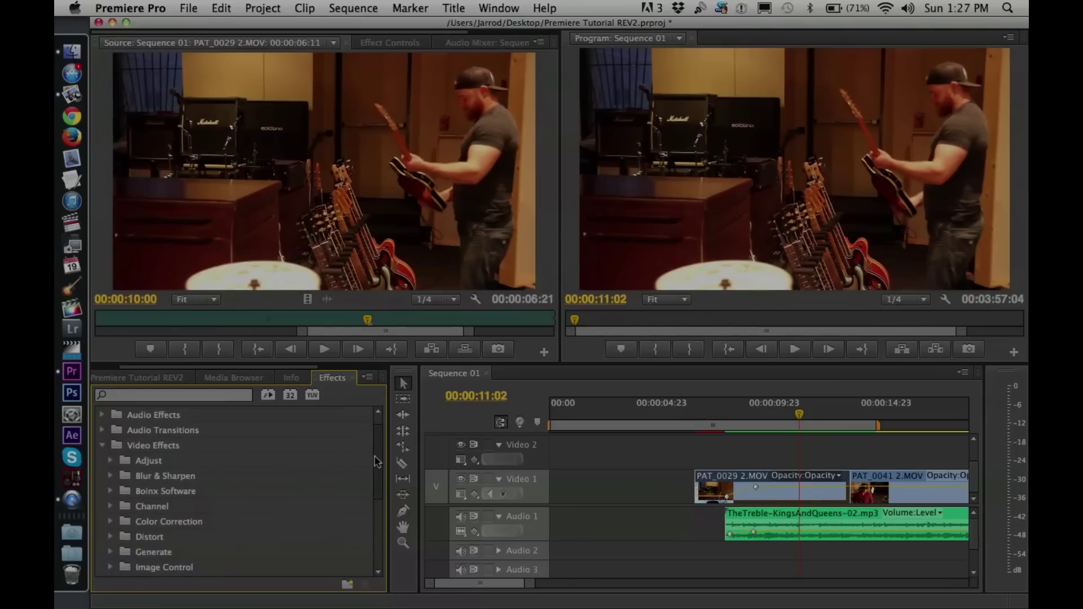
left_click_drag(375, 463, 382, 483)
scroll(381, 484, "down", 1)
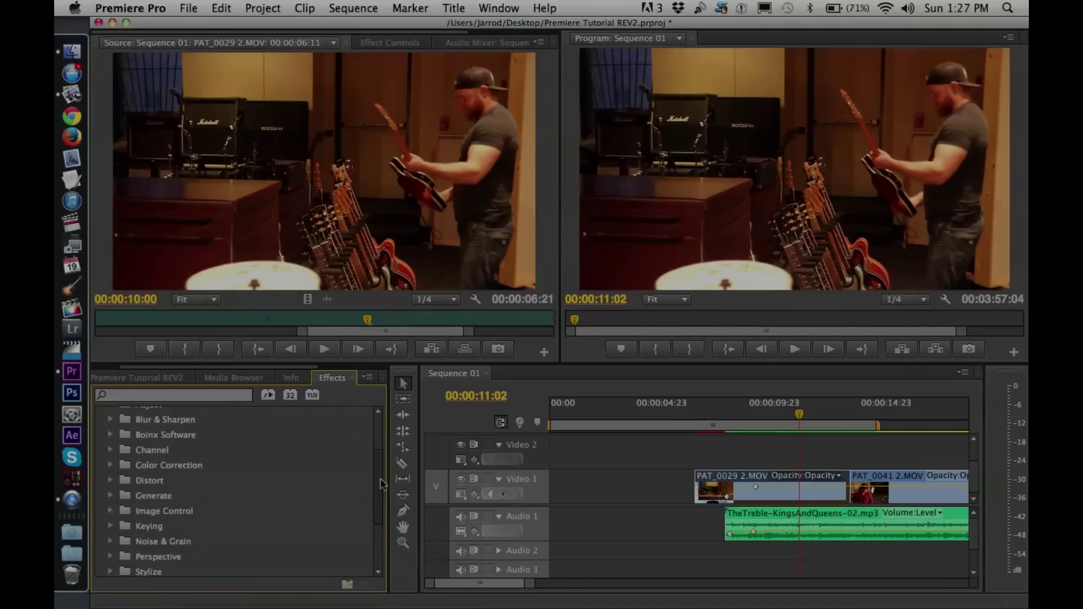
left_click(110, 466)
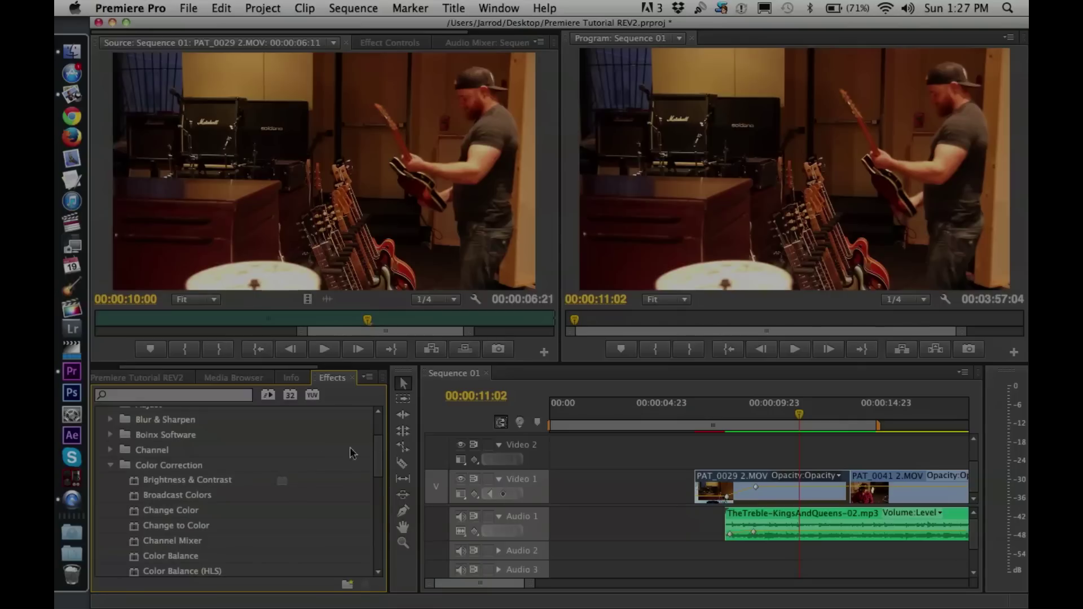
scroll(169, 473, "up", 3)
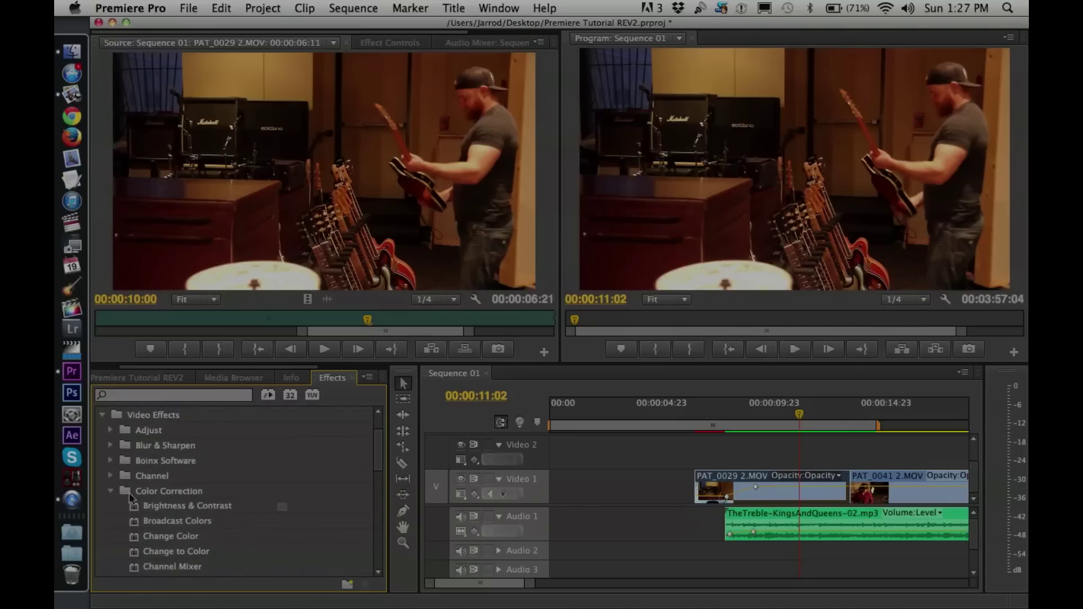
left_click(111, 492)
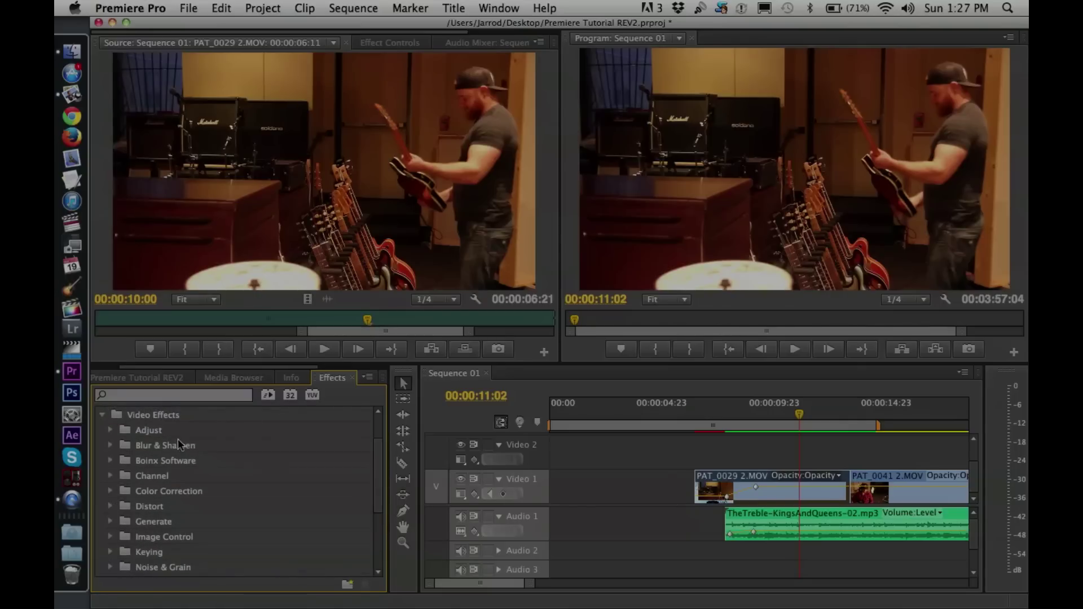
left_click_drag(381, 474, 382, 510)
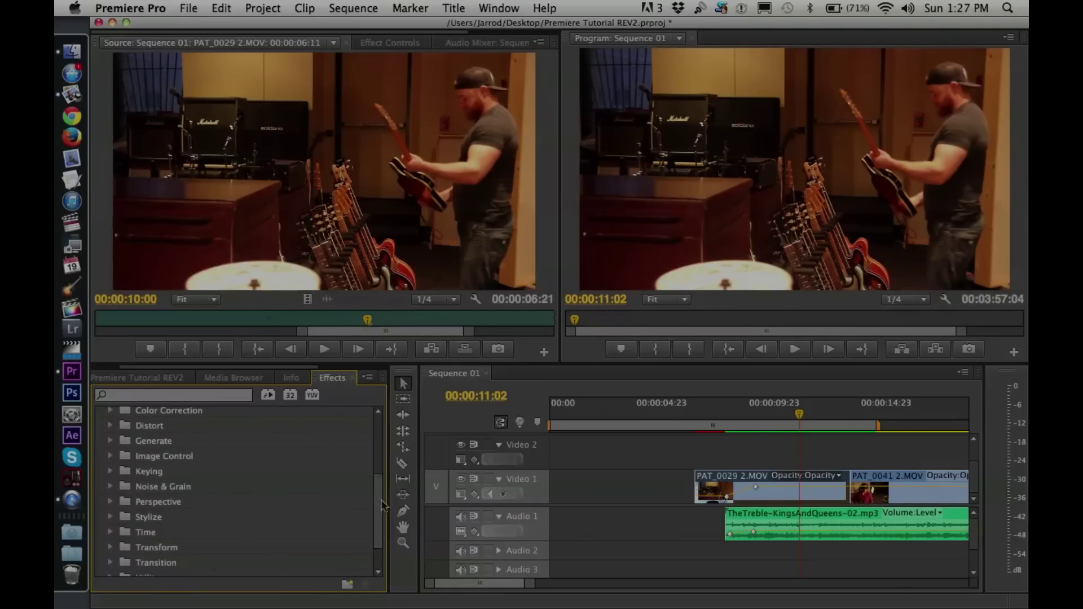
left_click_drag(382, 504, 382, 521)
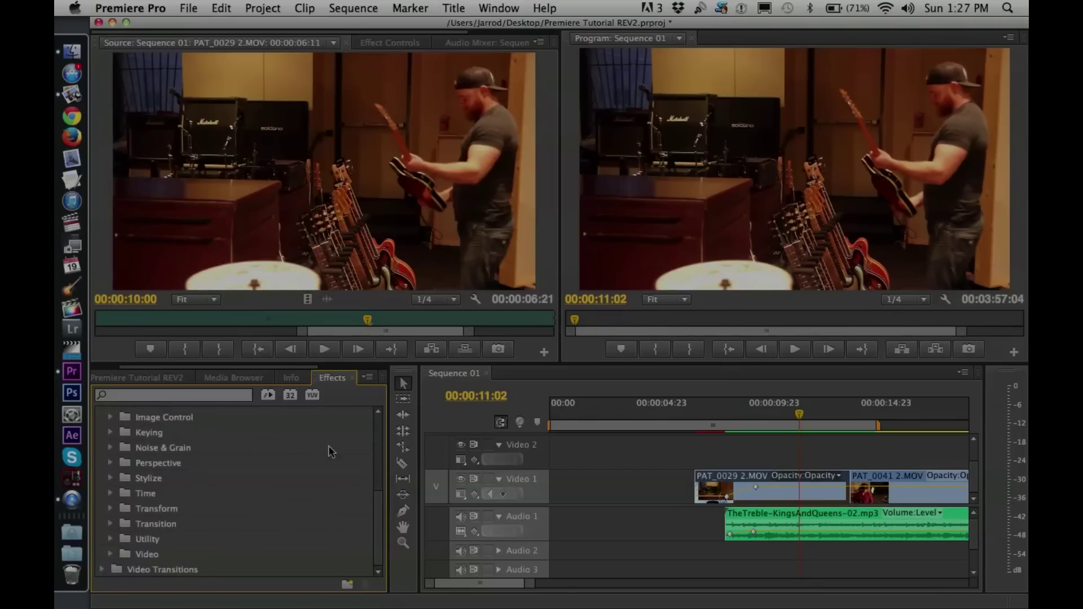
Apply the Mosaic effect from the Stylize category to PAT_0029 2.MOV on Video 1
left_click(110, 478)
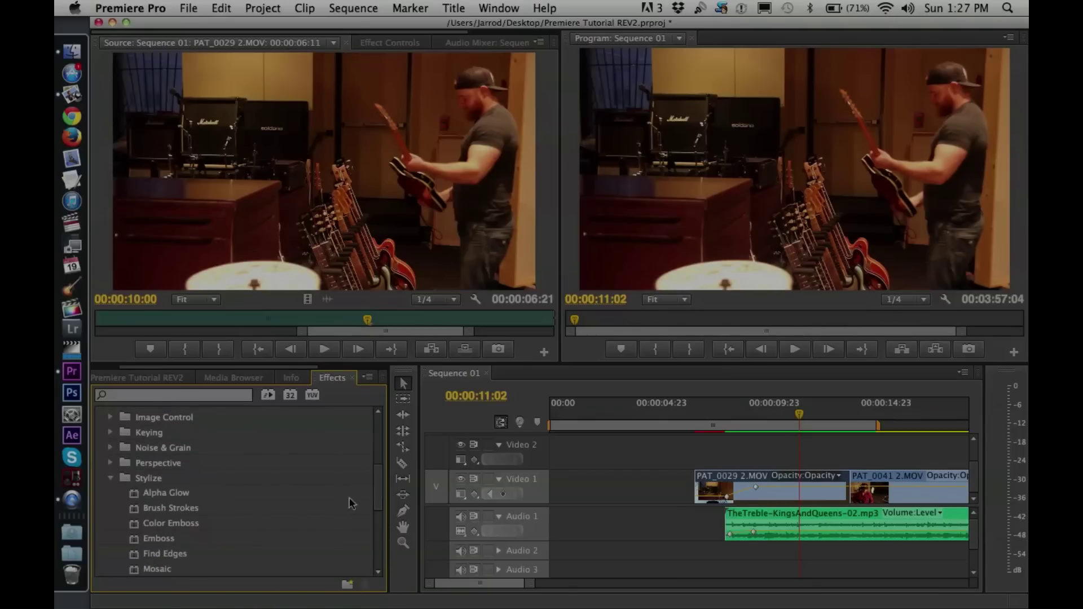
scroll(339, 502, "down", 4)
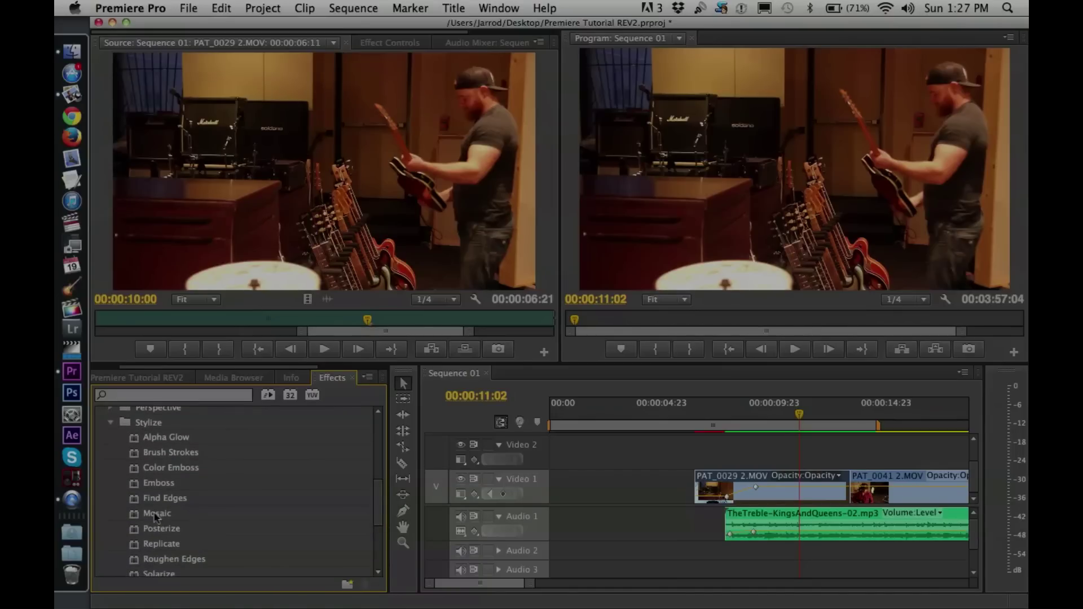
left_click_drag(156, 515, 752, 504)
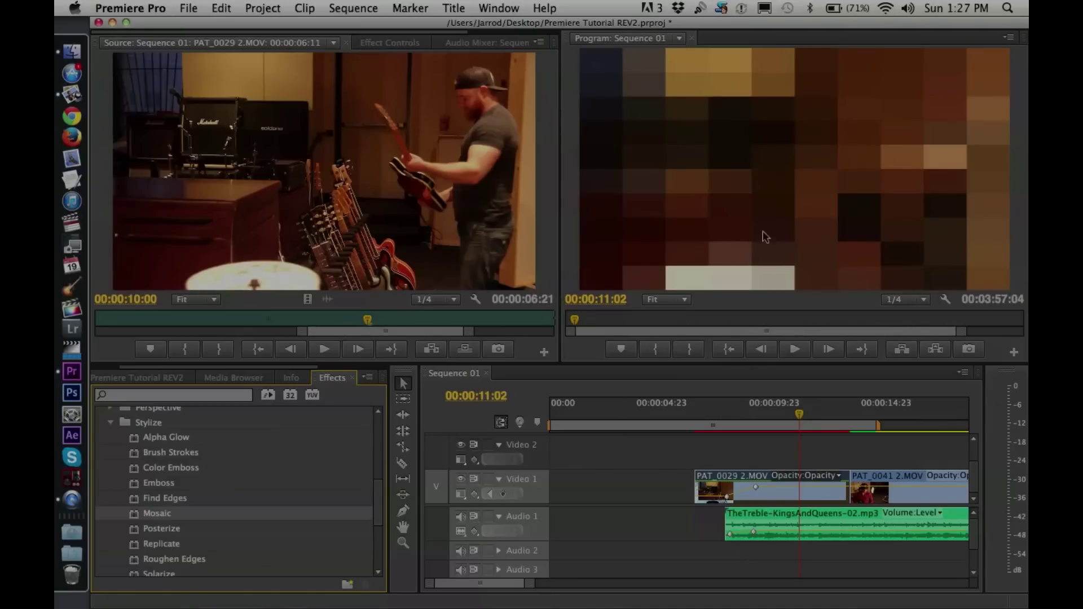
Try 85 horizontal blocks and 88 vertical blocks for Mosaic, and remove the effect from PAT_0029 2.MOV
left_click(390, 44)
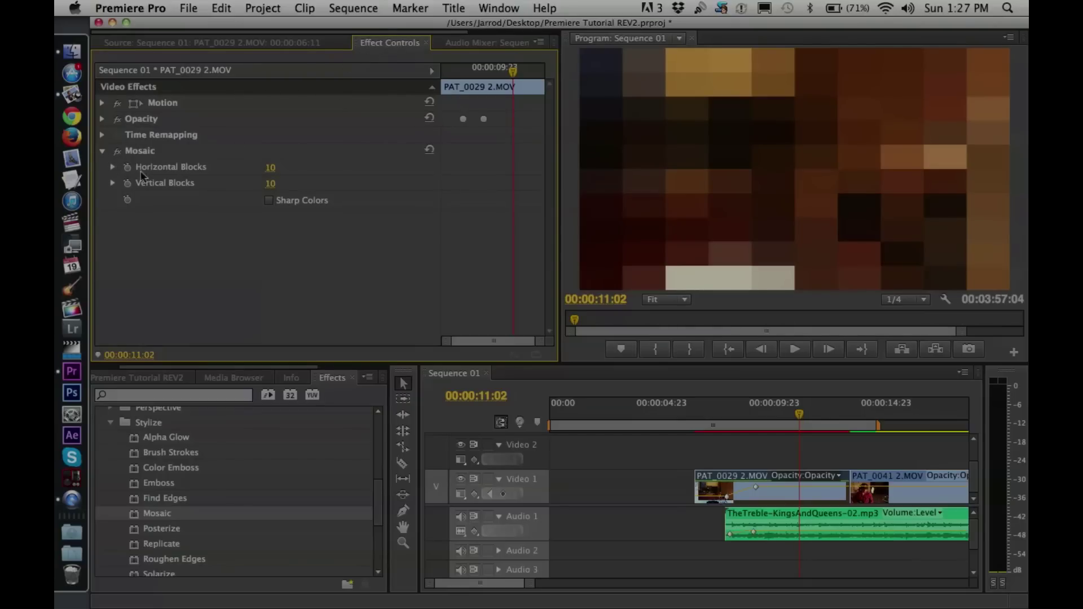
left_click_drag(268, 168, 299, 194)
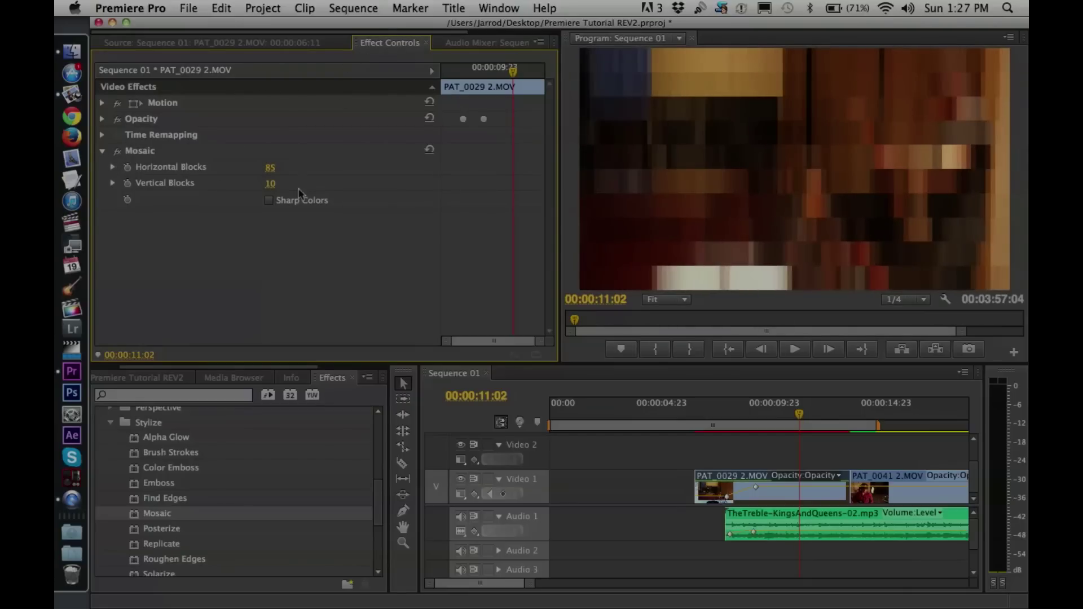
left_click(271, 184)
type("88")
key("Return")
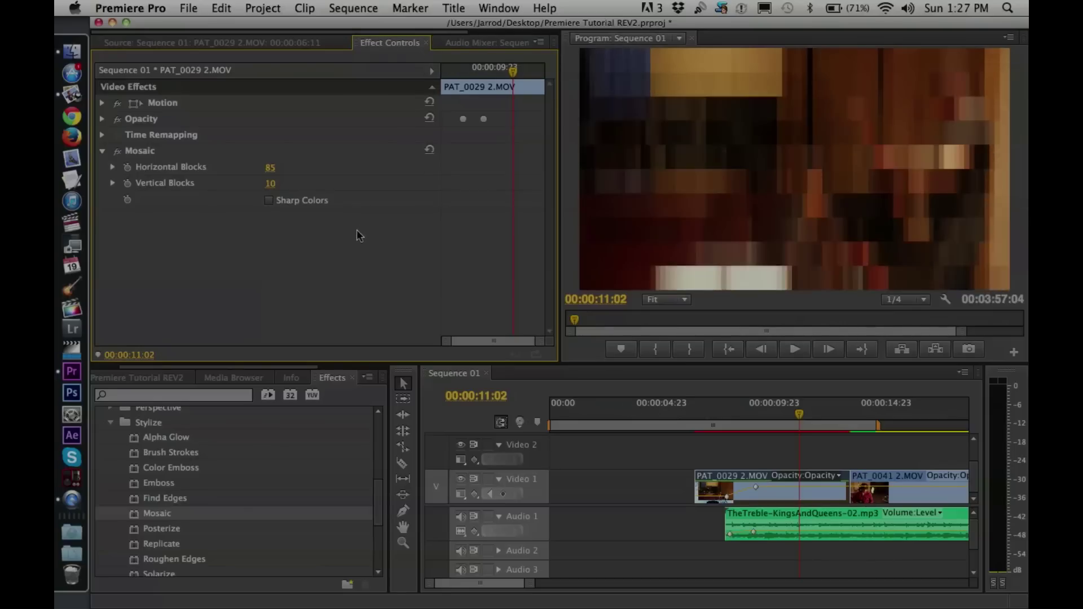
key("Delete")
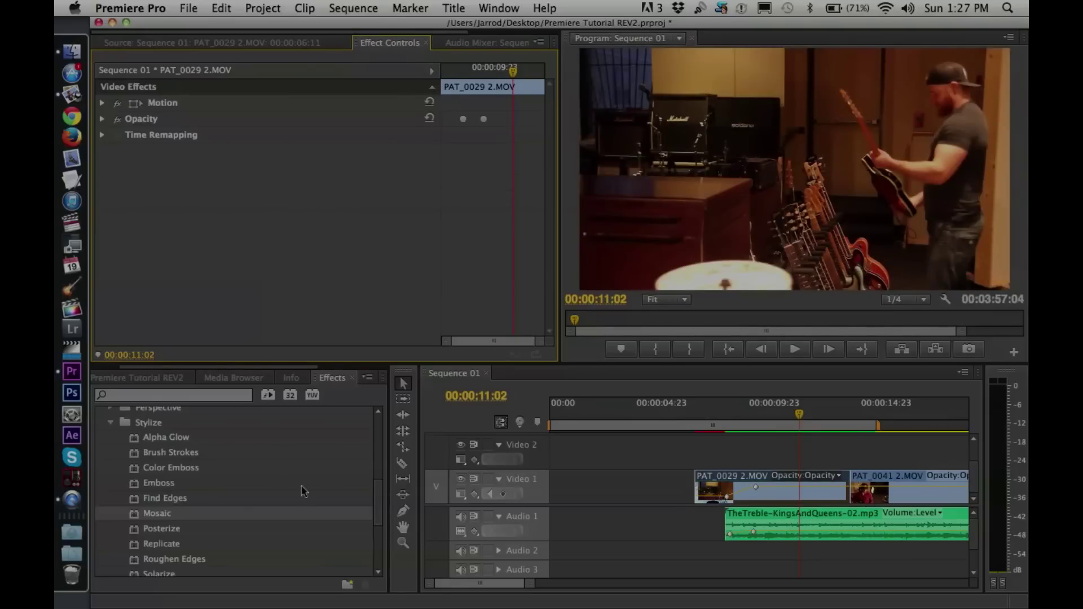
Close the Stylize category and look at what the Video category of Video Effects contains
left_click(110, 423)
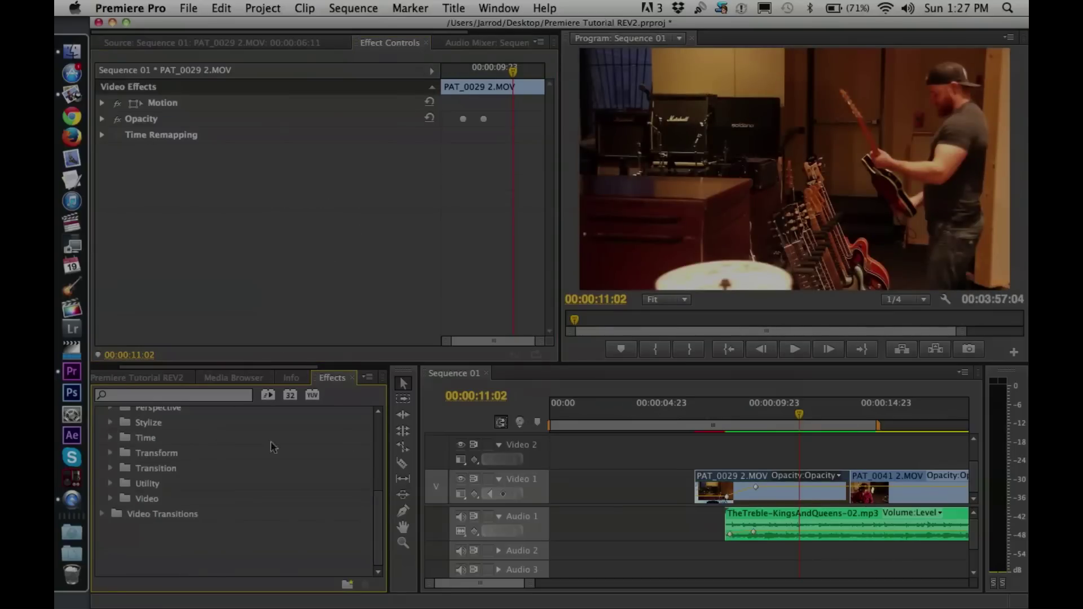
left_click(110, 500)
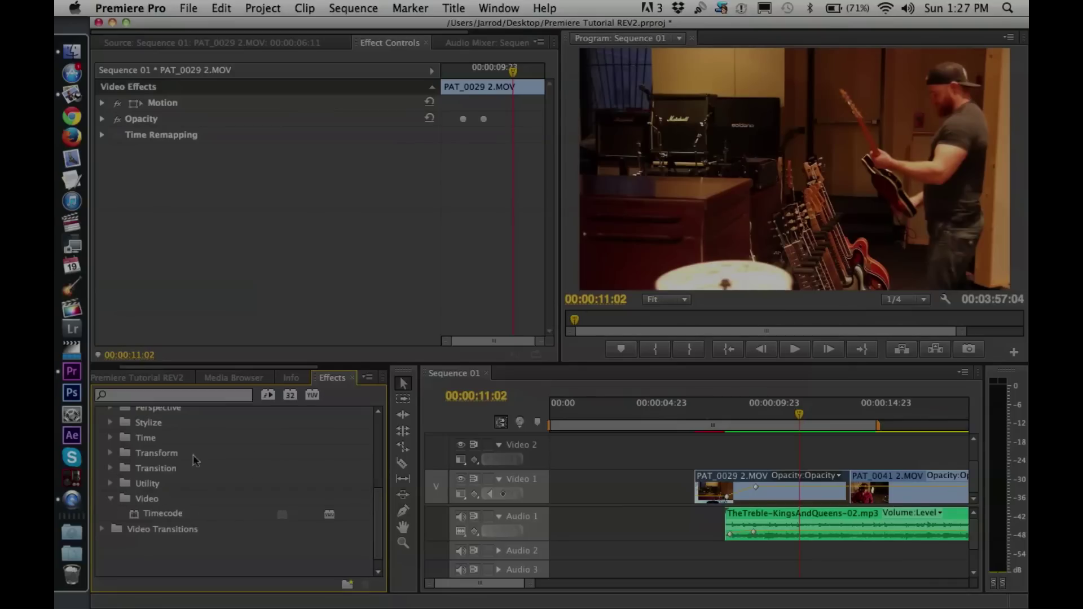
left_click(112, 499)
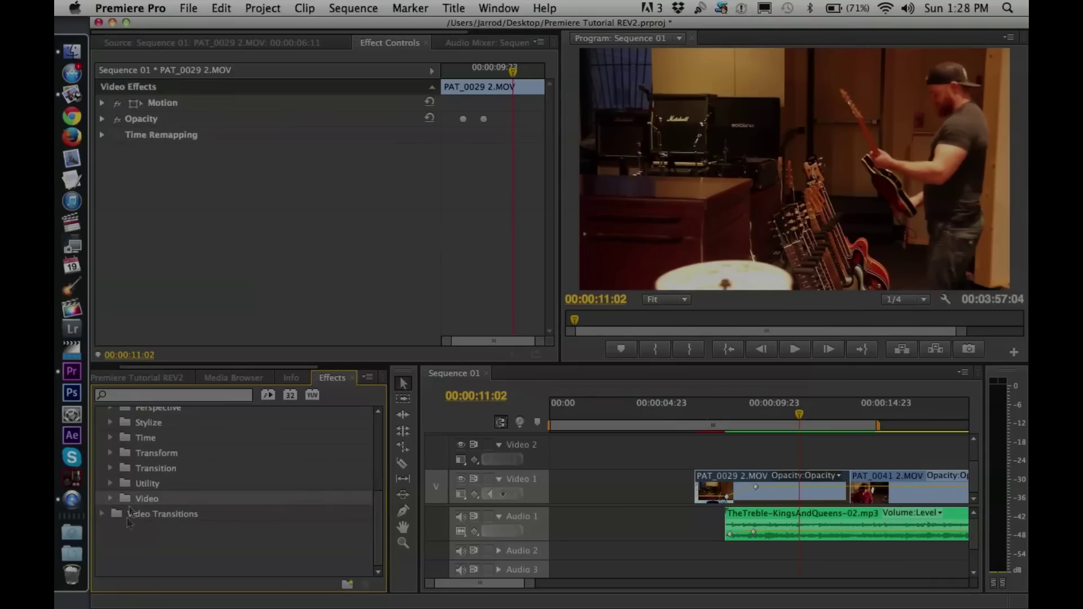
Look through the Video Transitions categories, close that folder, and look back over the Video Effects categories
left_click(104, 515)
scroll(375, 522, "up", 1)
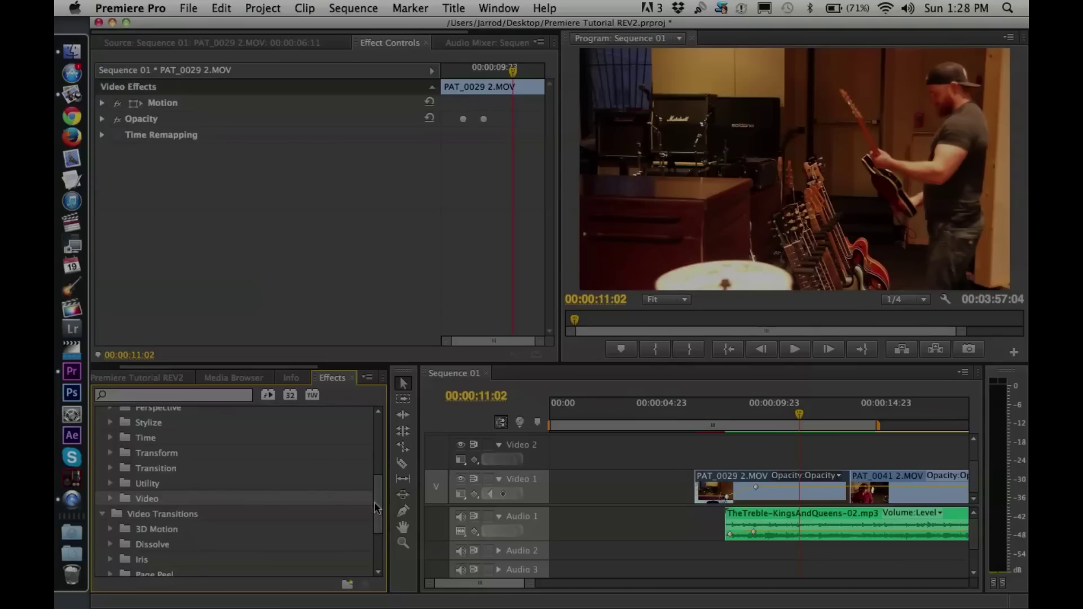
left_click_drag(374, 521, 374, 541)
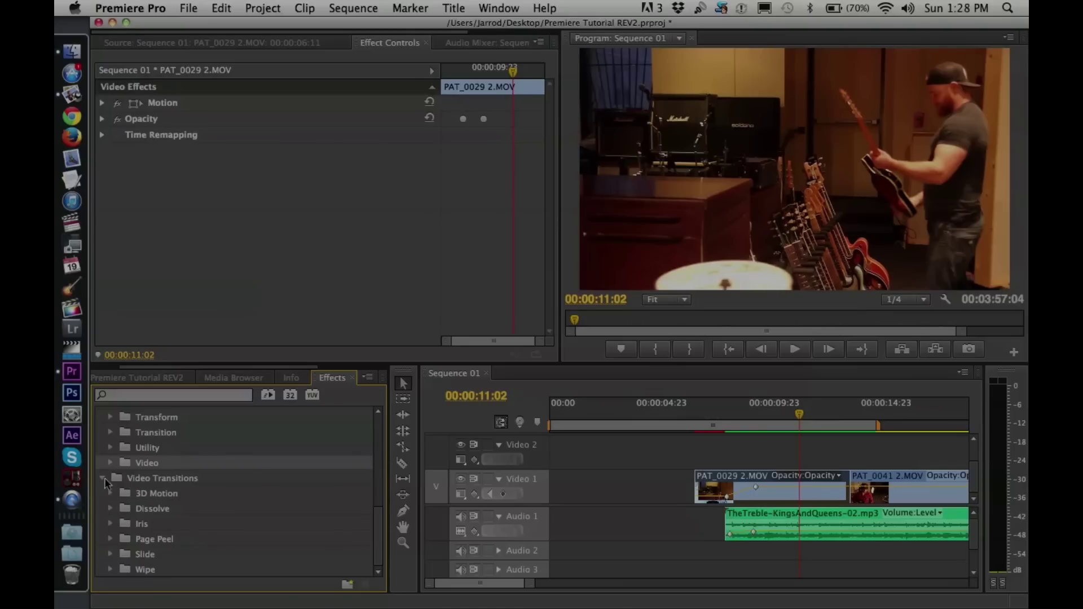
left_click(141, 478)
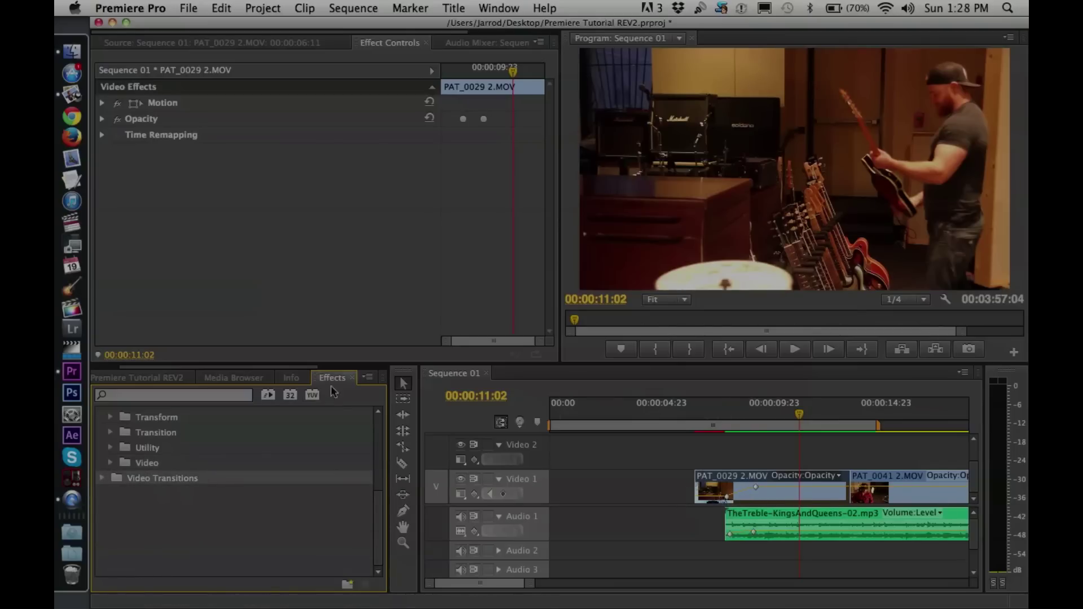
scroll(377, 523, "up", 3)
scroll(377, 523, "up", 3)
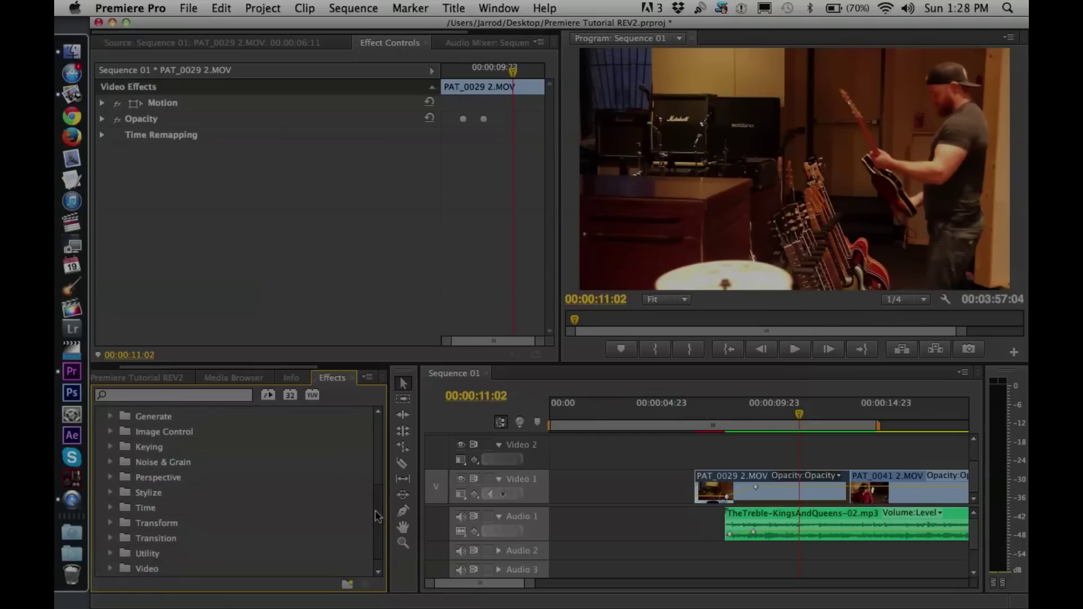
scroll(377, 512, "up", 3)
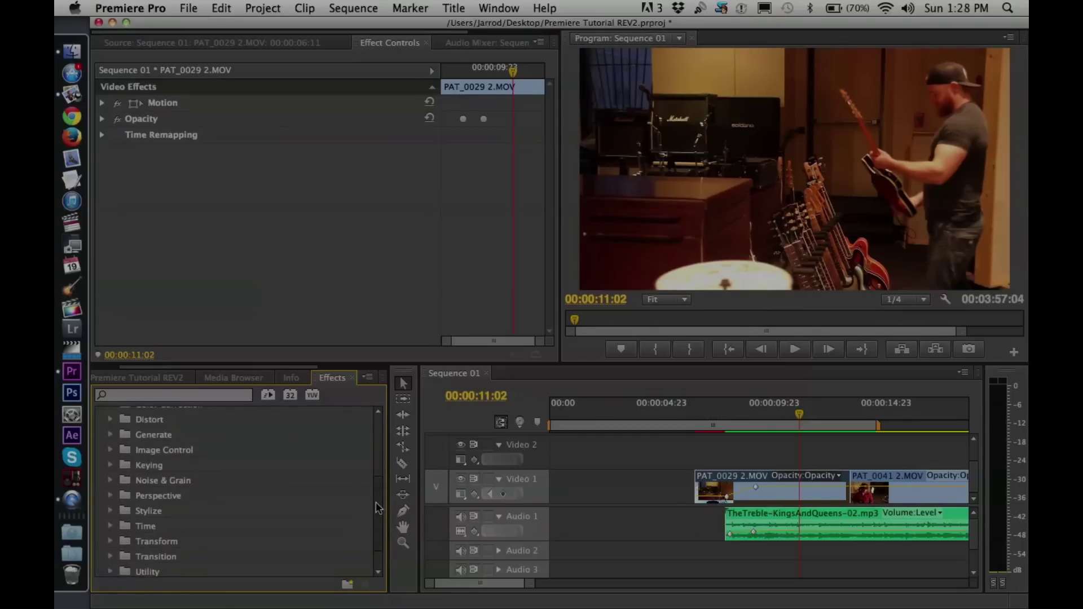
scroll(378, 496, "down", 1)
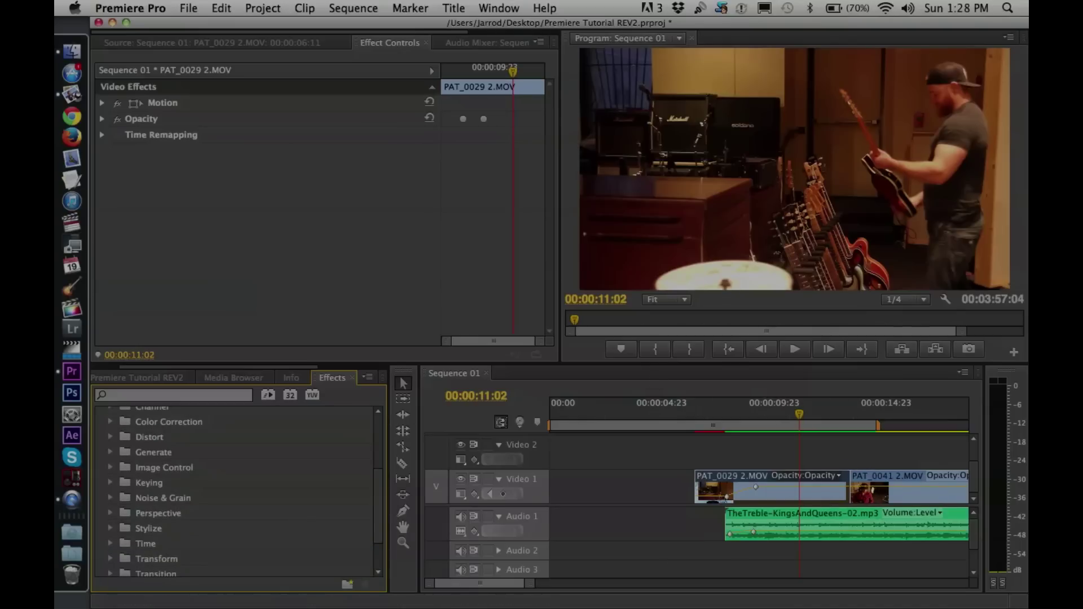
Load PAT_0045 2.MOV from the project into the Source Monitor and cue it to 00:00:11:23
left_click_drag(481, 584, 489, 587)
left_click(126, 382)
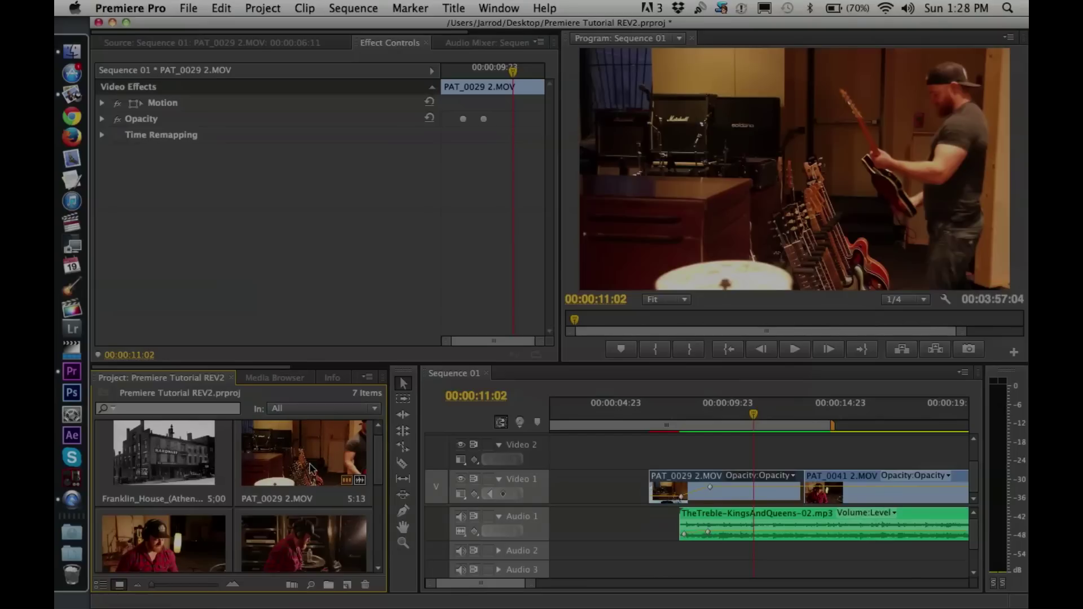
double_click(314, 541)
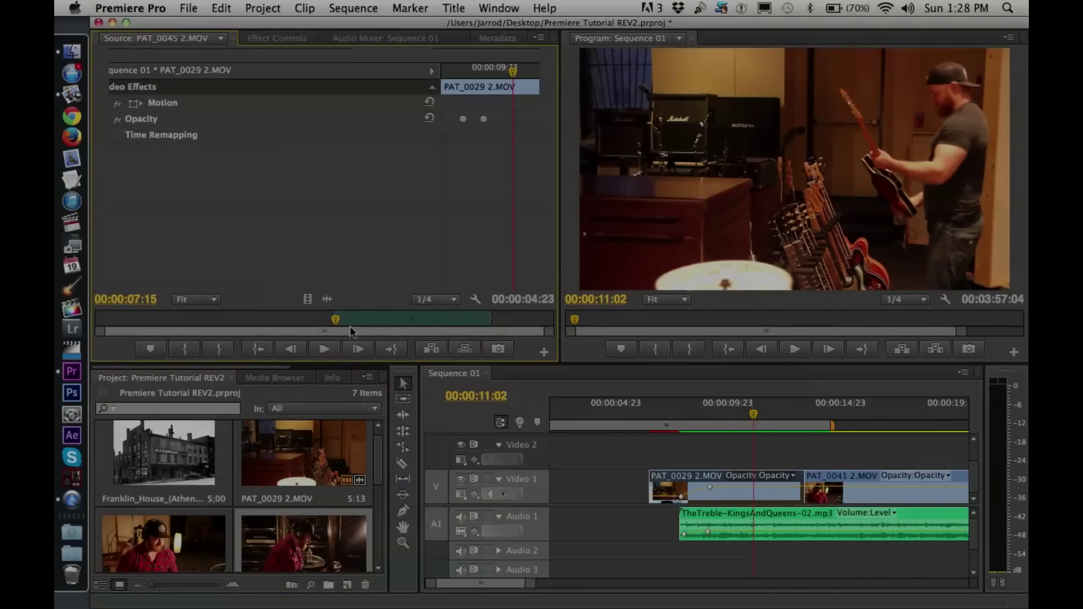
left_click_drag(339, 326, 472, 321)
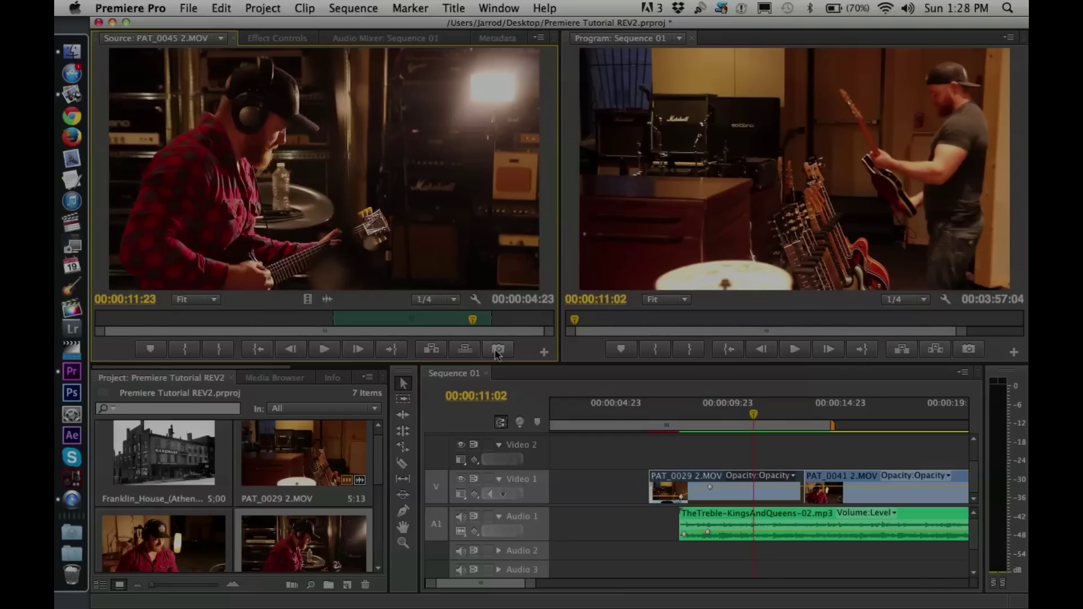
Start exporting the current source frame of PAT_0045 2.MOV as a still, with JPEG as the format
left_click(500, 350)
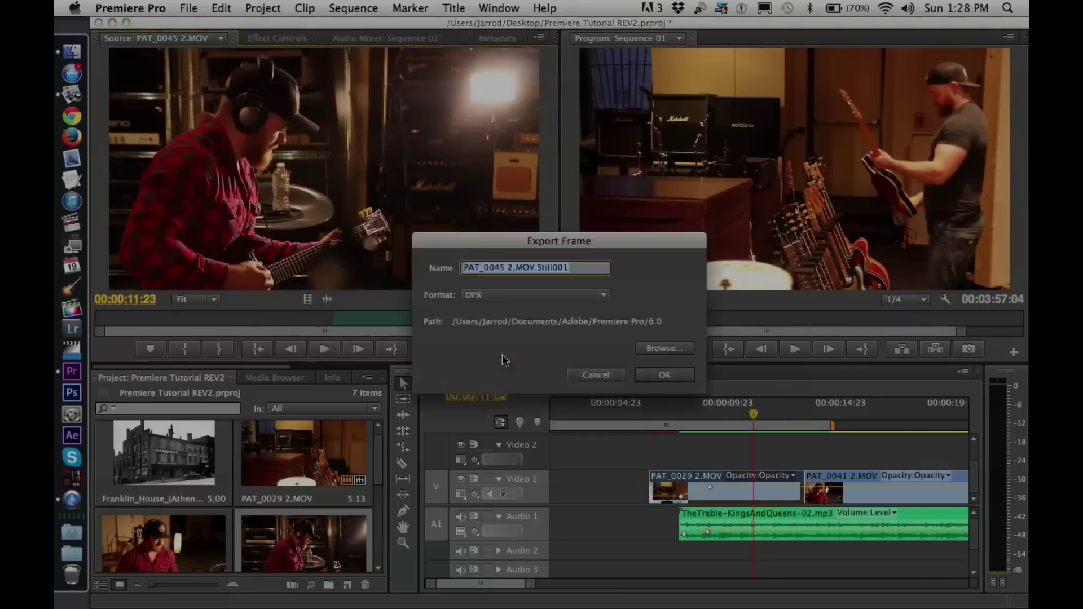
left_click(522, 298)
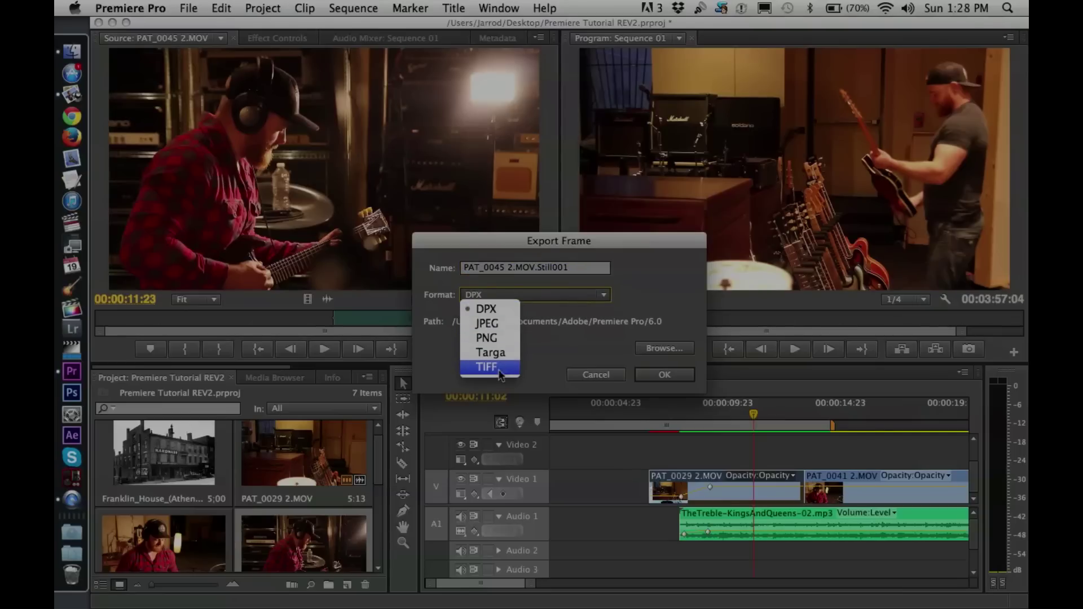
left_click(501, 327)
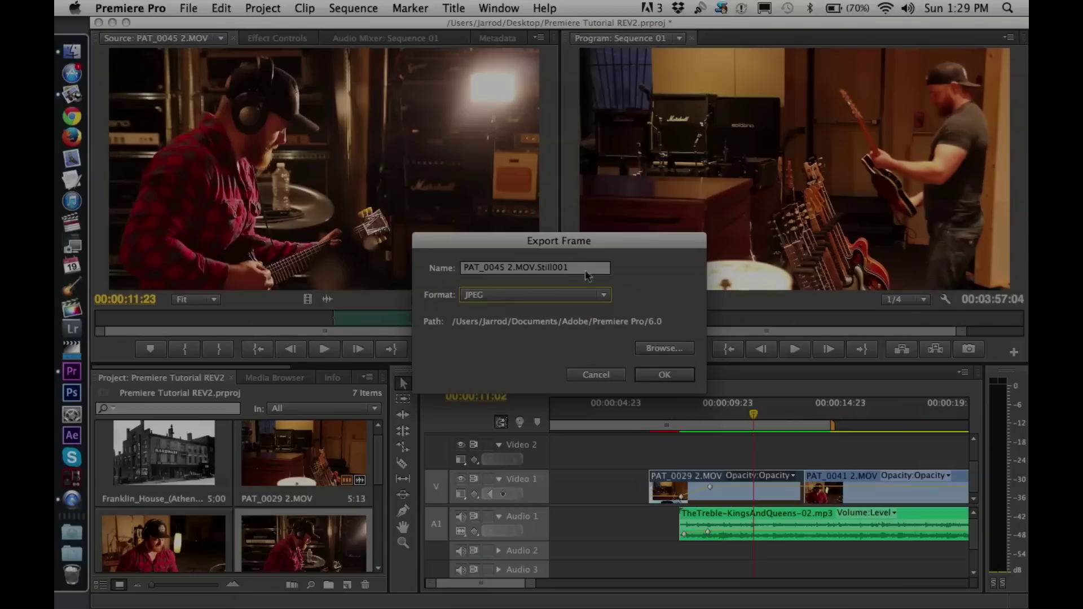
left_click(592, 270)
Set the export location of the still to the Premiere Tutorial Assets folder on the Desktop
left_click(649, 349)
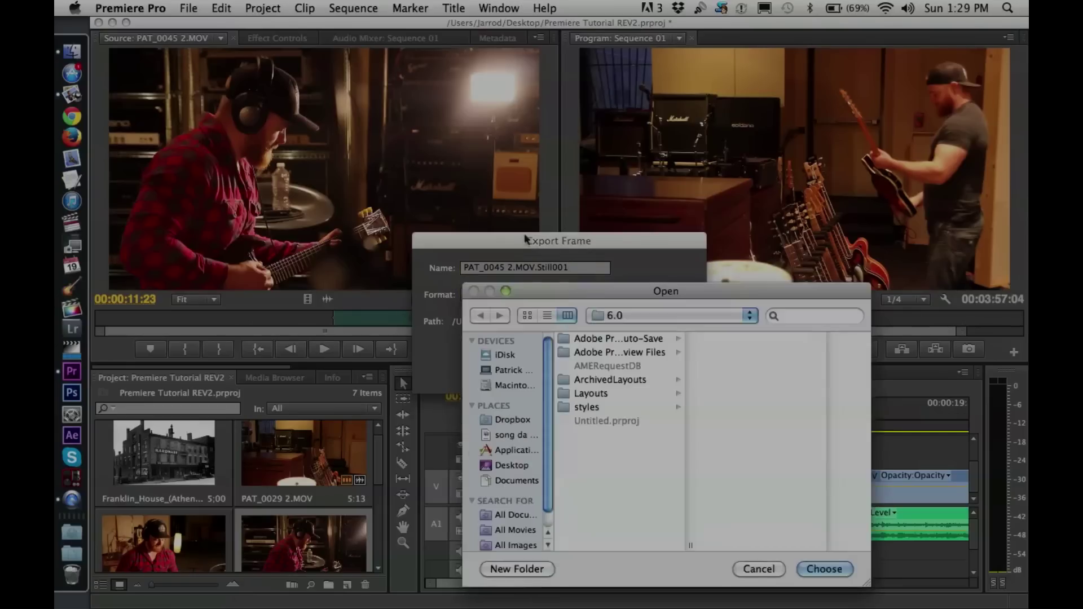
left_click(529, 464)
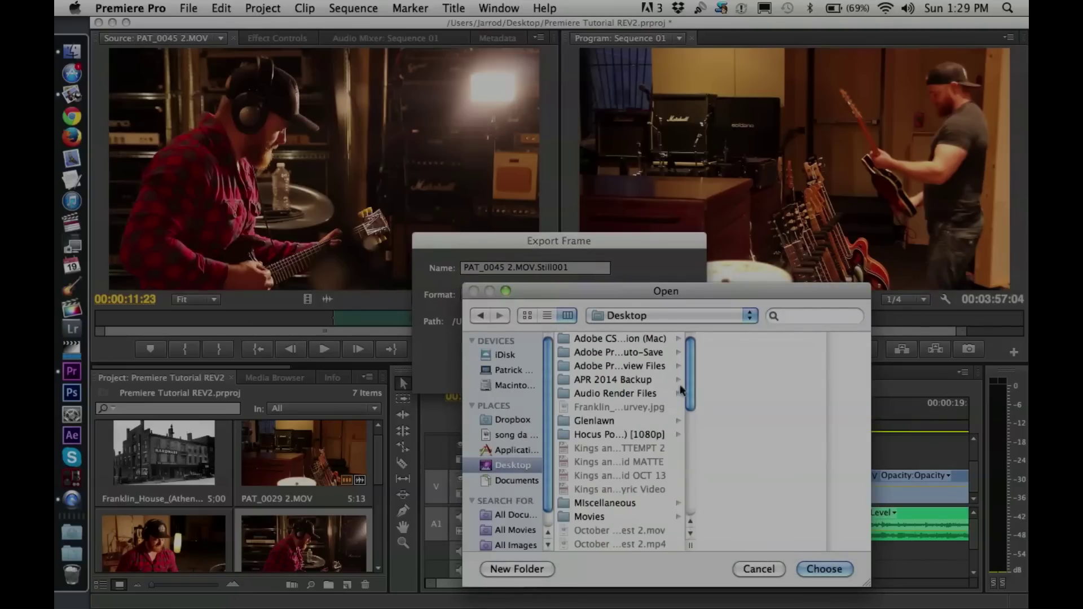
key("w")
scroll(689, 484, "up", 8)
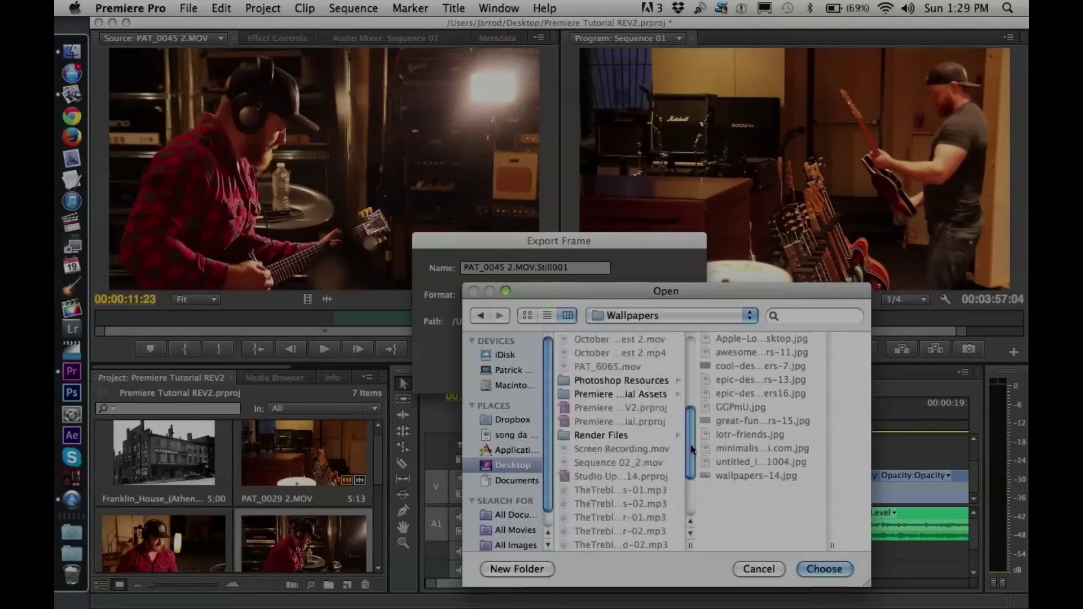
left_click(658, 451)
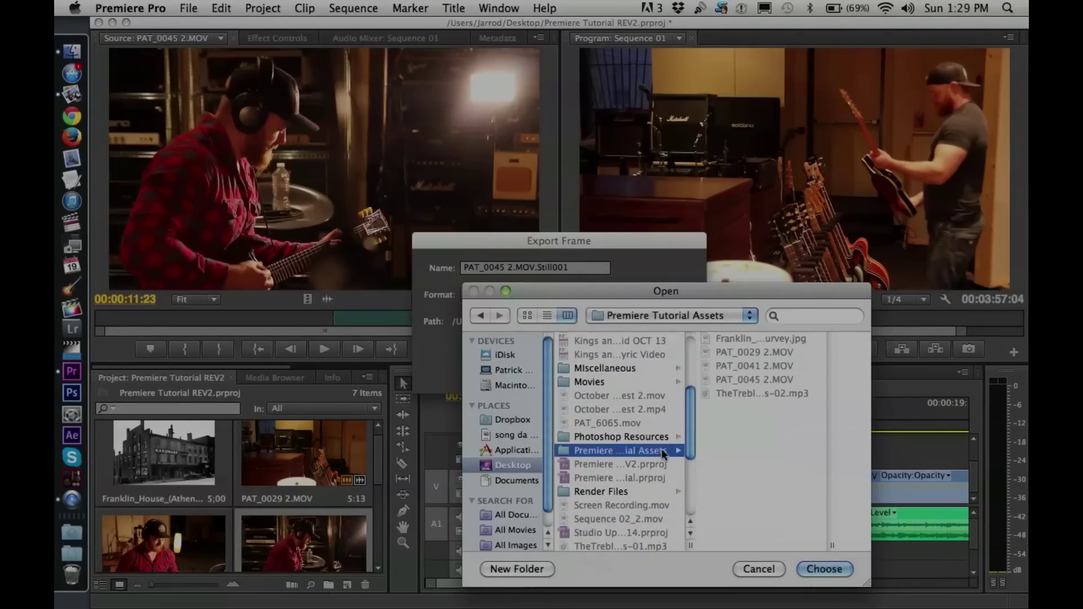
left_click(823, 569)
Name the exported frame Still 1 and export it
left_click(536, 269)
left_click_drag(574, 269, 427, 256)
type("Still 1")
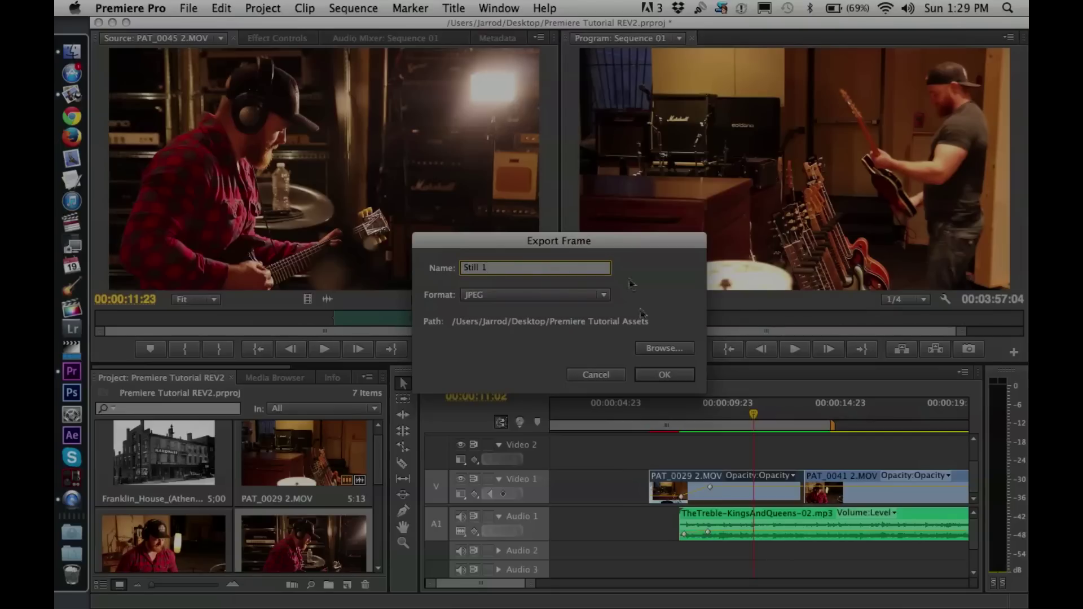
left_click(680, 374)
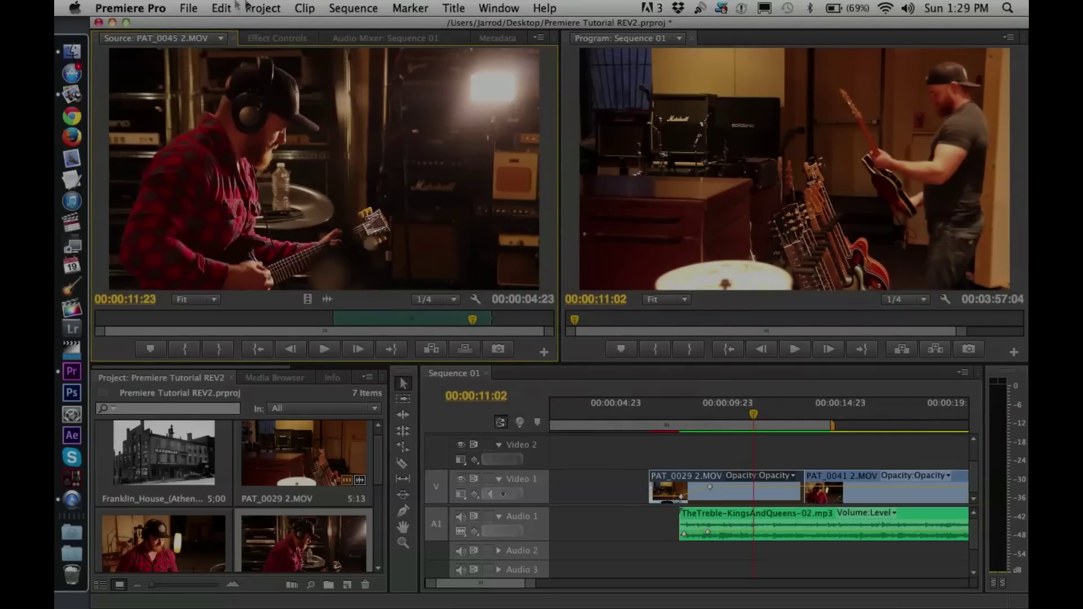
Import Still 1.jpg and place it on Video 1 after the existing clips at about 00:00:31, showing it at 00:00:32:17
left_click(190, 8)
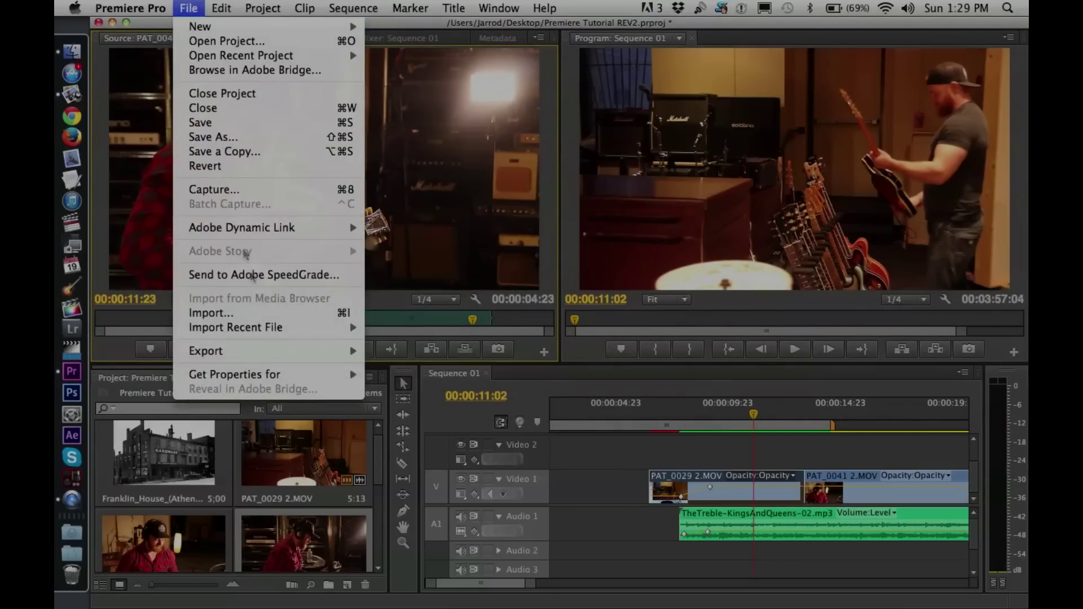
left_click(248, 313)
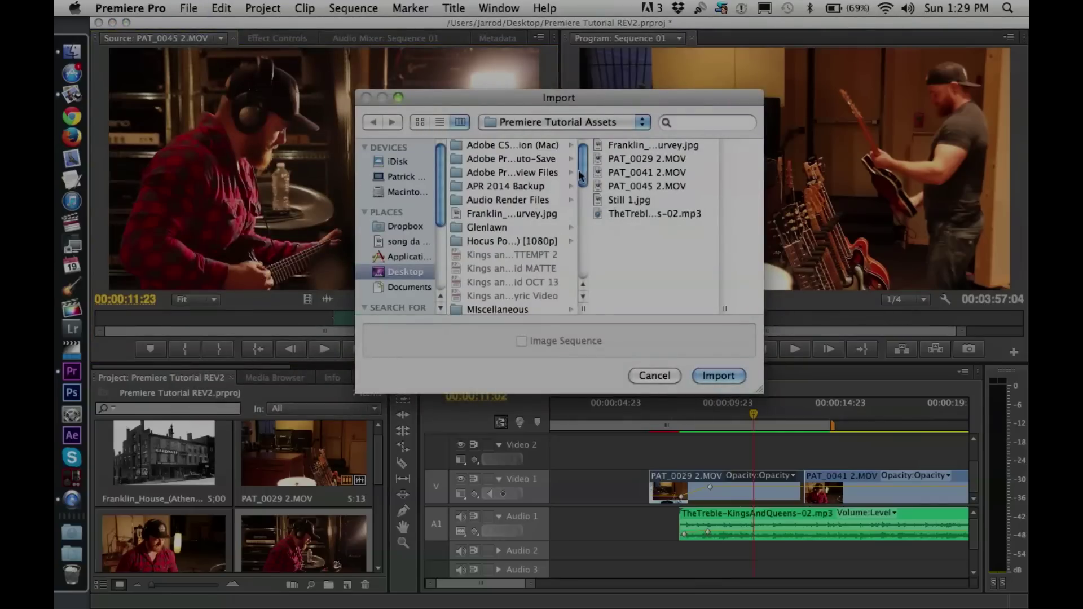
double_click(627, 200)
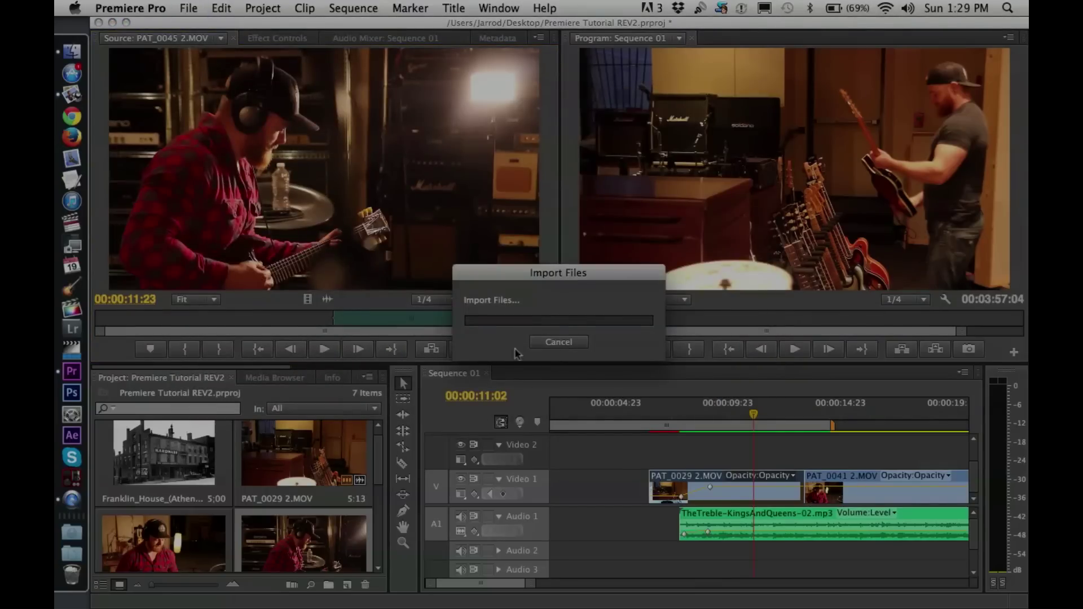
left_click_drag(341, 548, 694, 486)
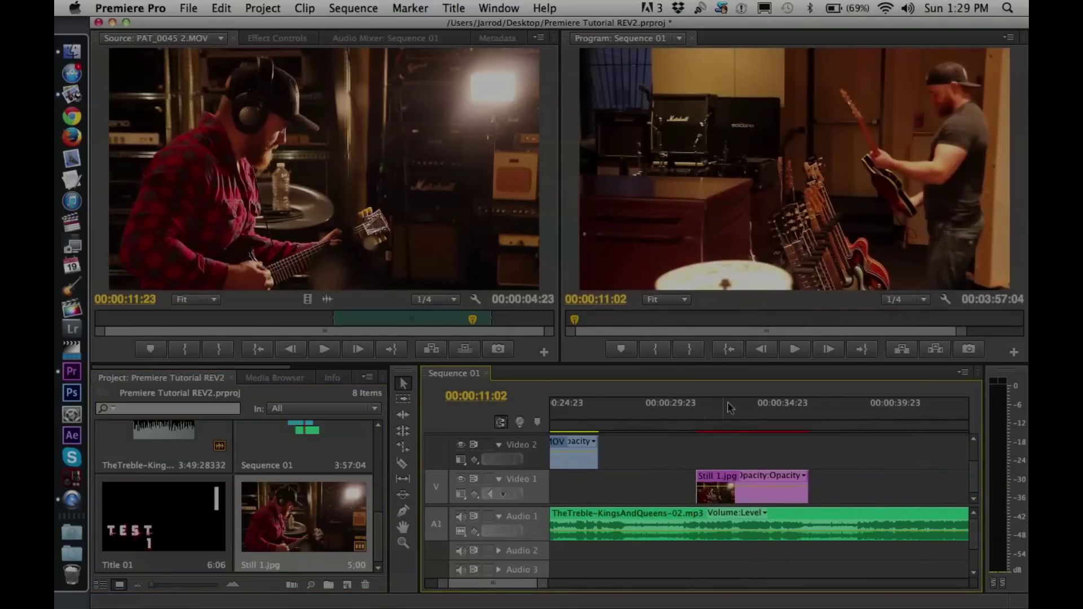
left_click(732, 407)
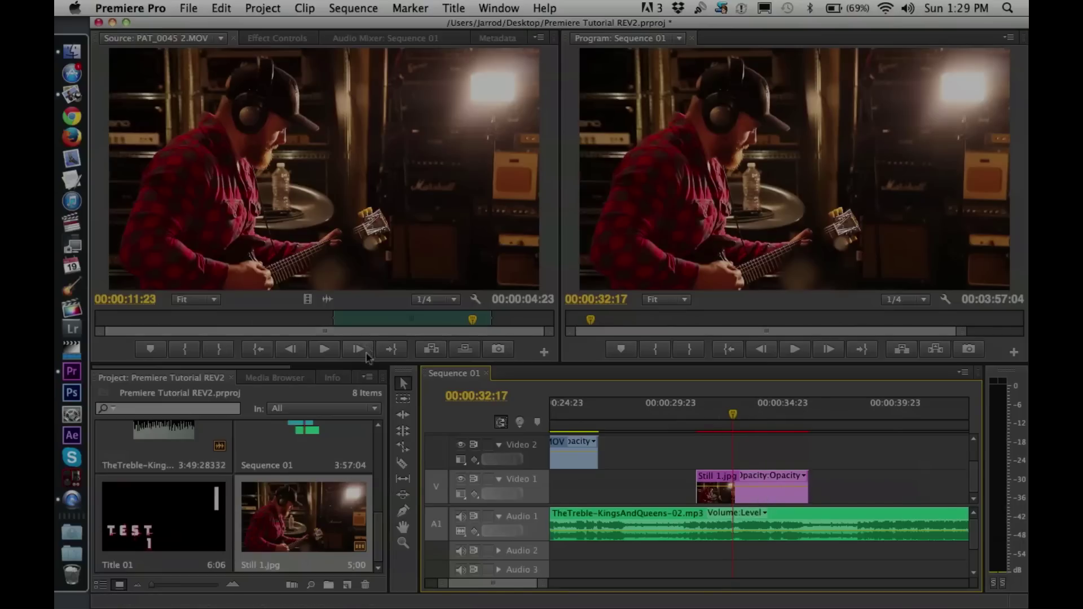
Apply the Auto Color effect from the Adjust category to PAT_0029 2.MOV on Video 1, viewing the clip at 00:00:11:06
left_click(357, 377)
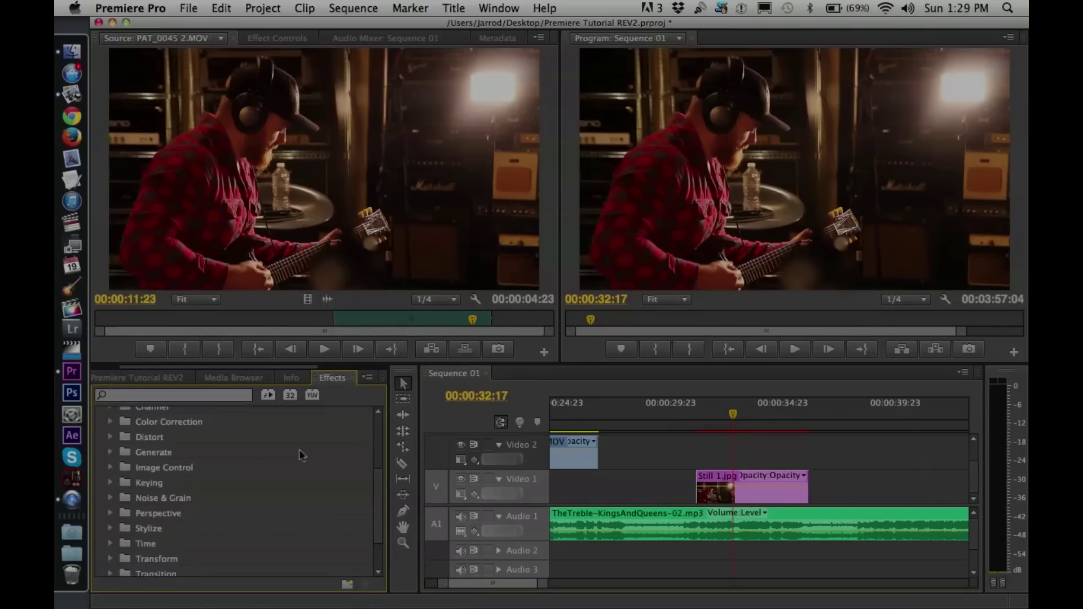
left_click(110, 421)
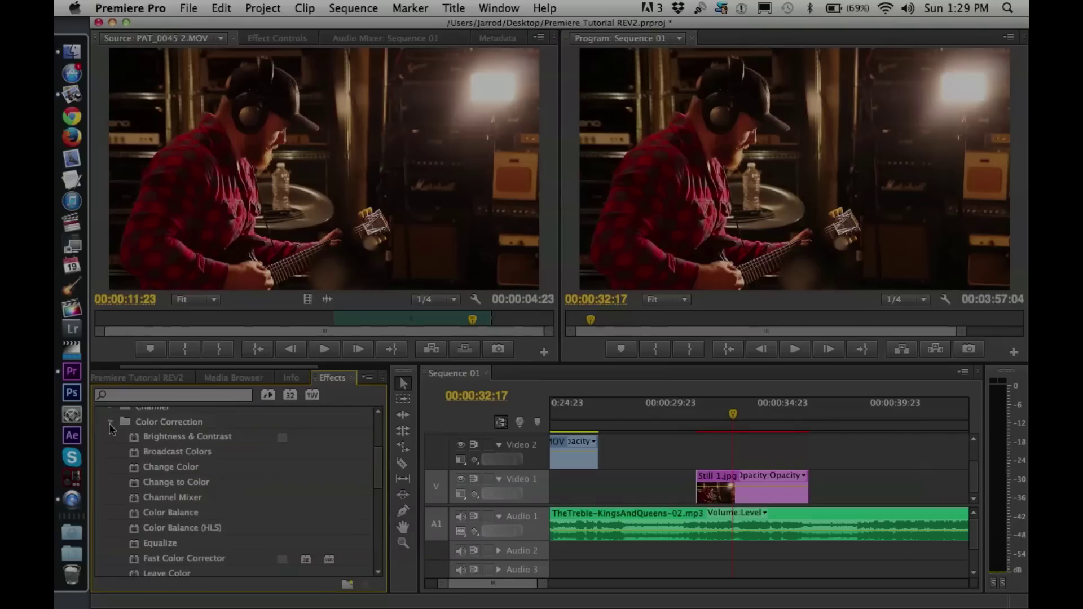
left_click_drag(374, 474, 381, 445)
left_click(112, 464)
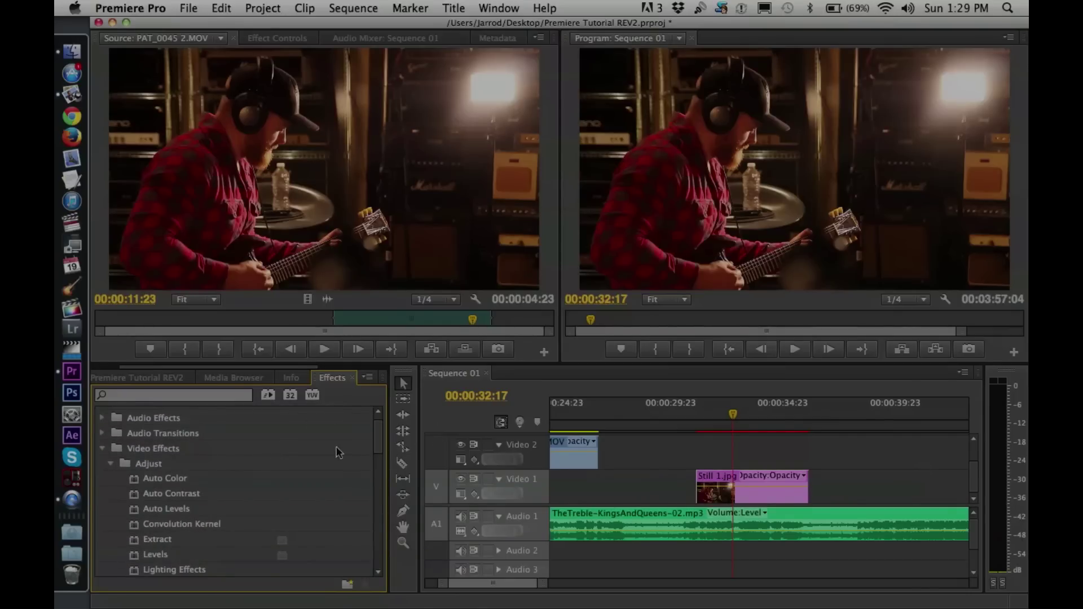
scroll(253, 445, "down", 3)
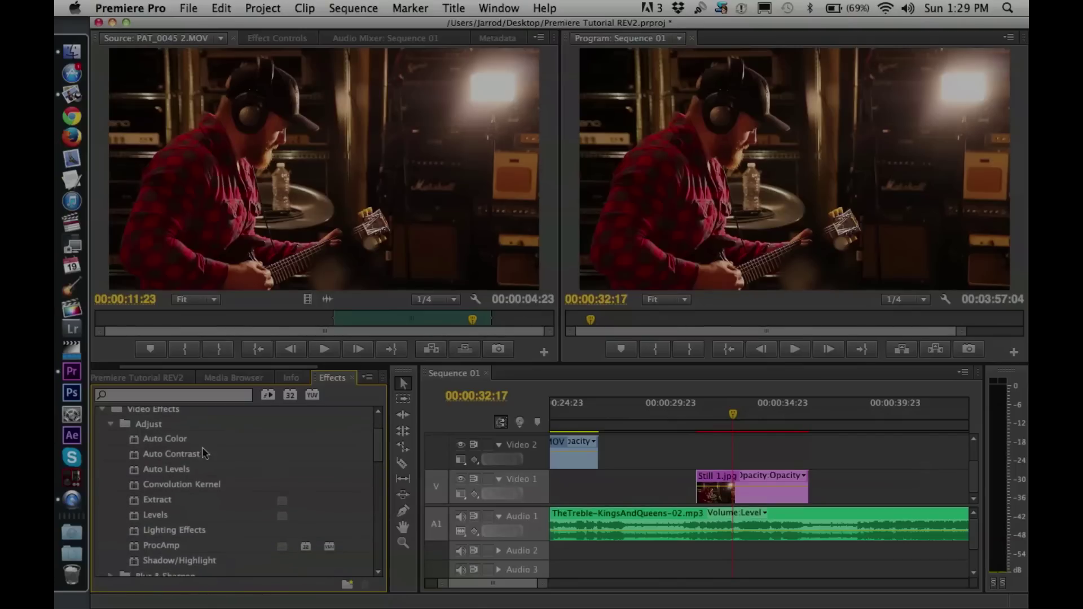
scroll(520, 584, "left", 5)
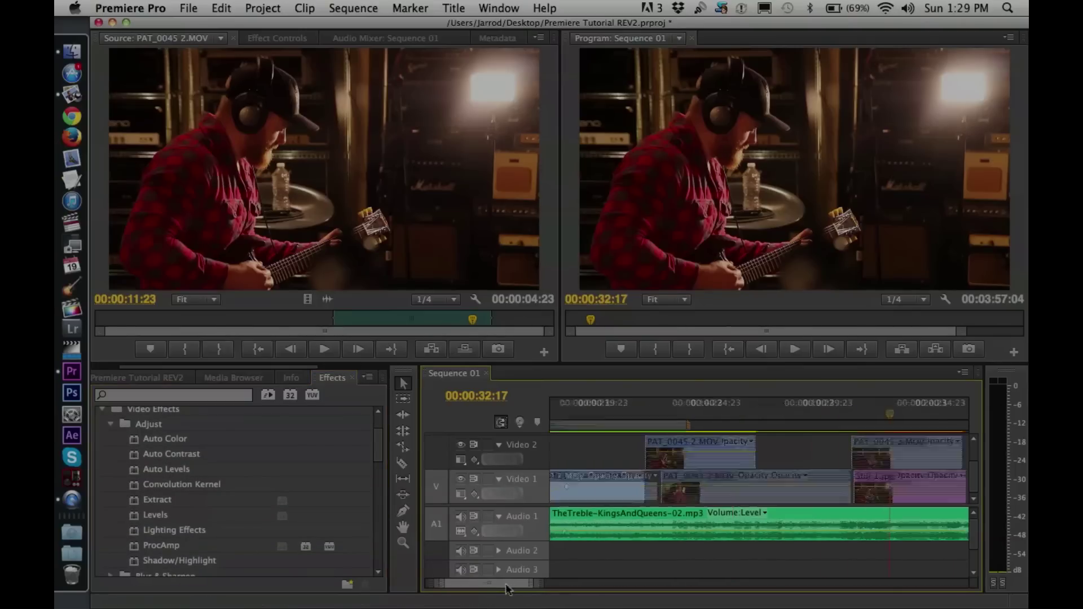
left_click(630, 415)
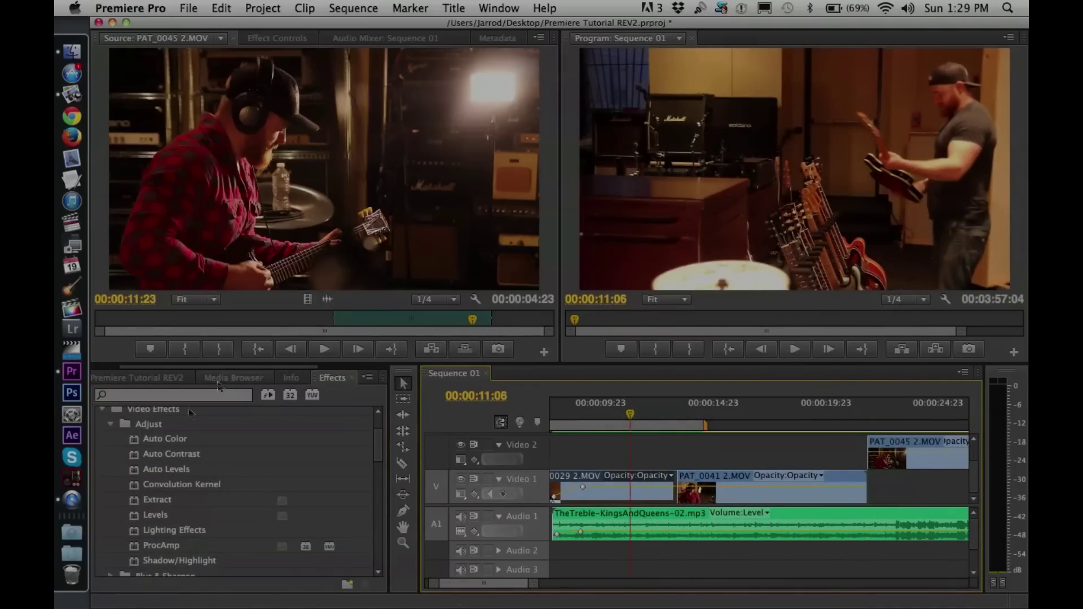
left_click_drag(163, 438, 611, 502)
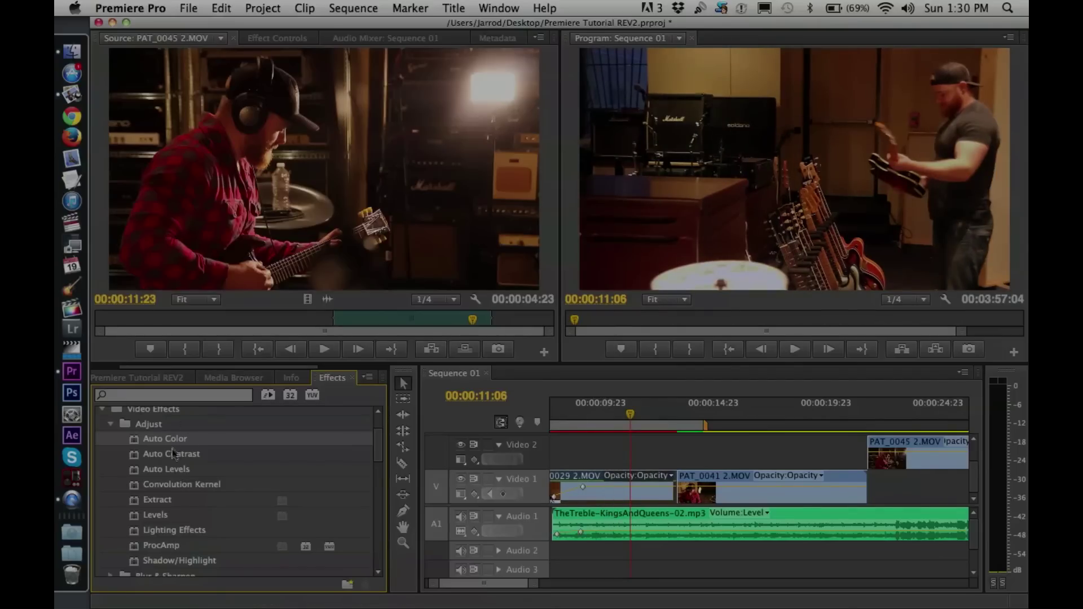
Apply Auto Contrast and Auto Levels to PAT_0029 2.MOV, and check the clip's effect settings before returning to the source view
left_click_drag(173, 455, 595, 487)
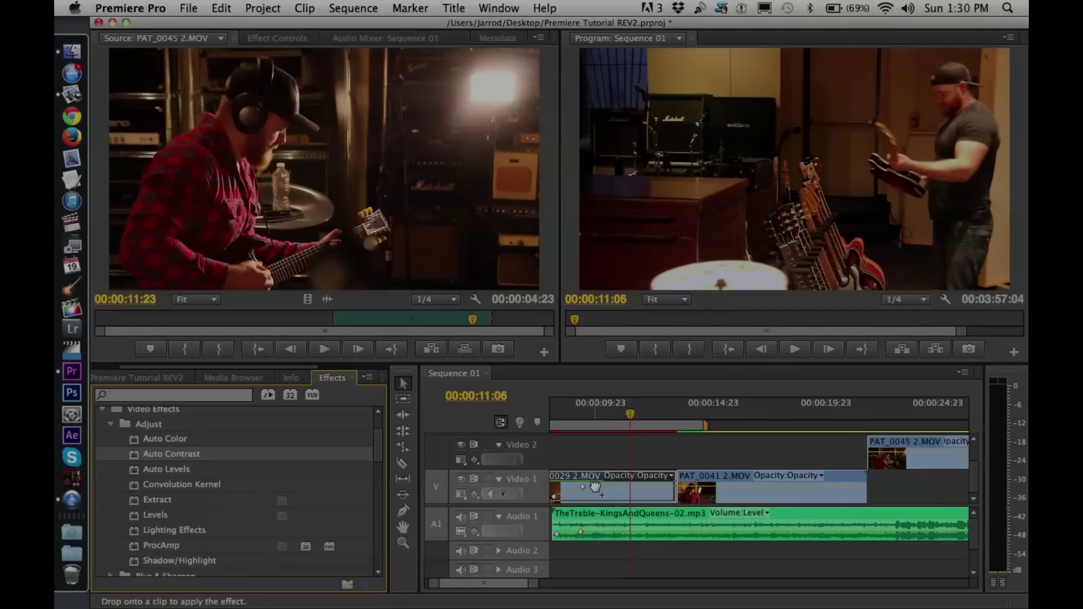
left_click_drag(596, 487, 595, 486)
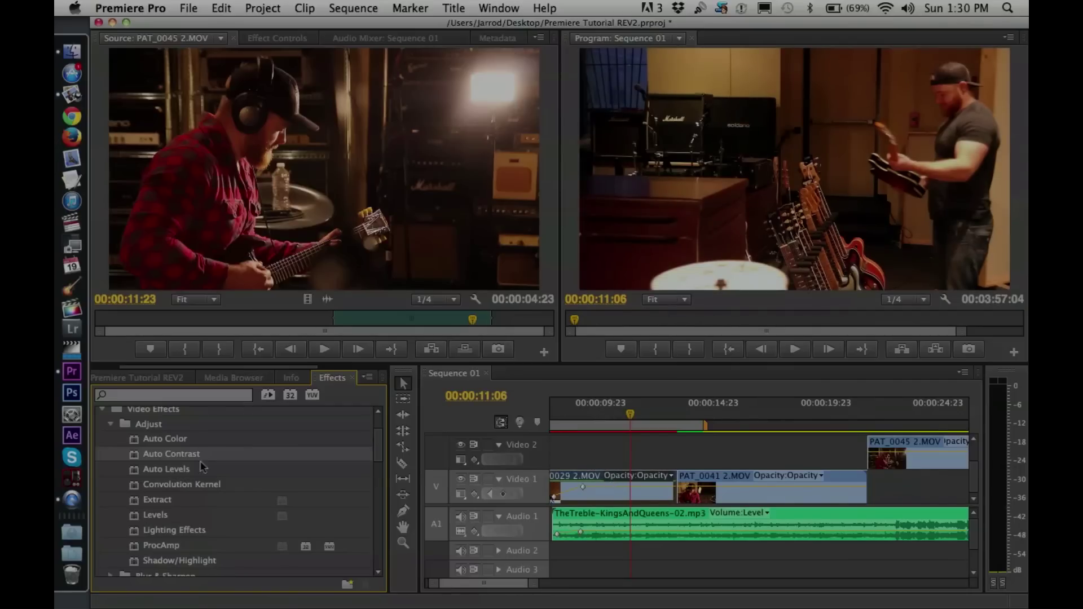
left_click_drag(183, 471, 619, 477)
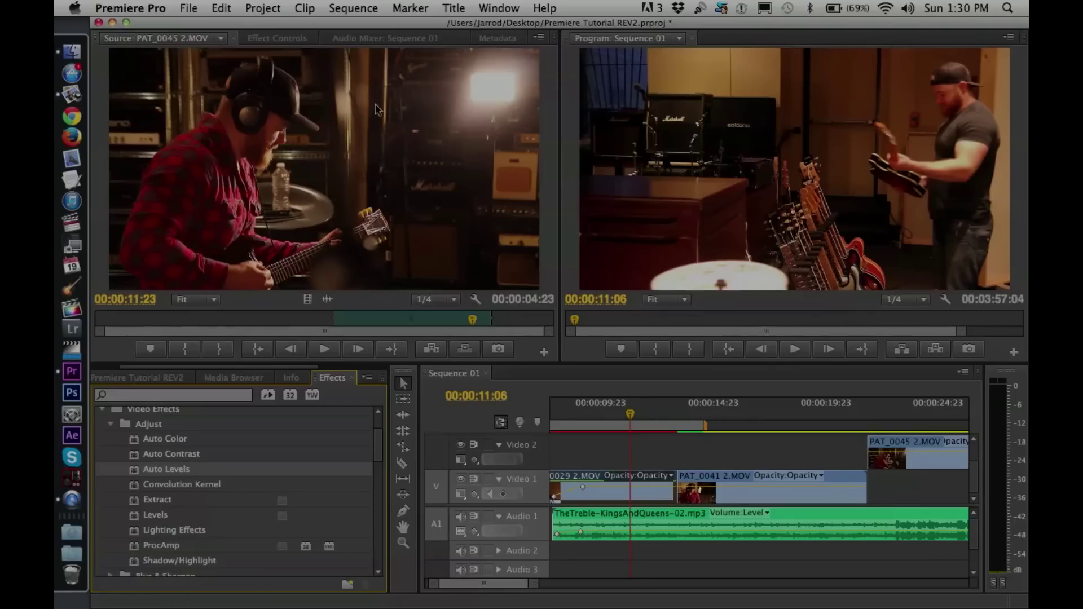
left_click(297, 44)
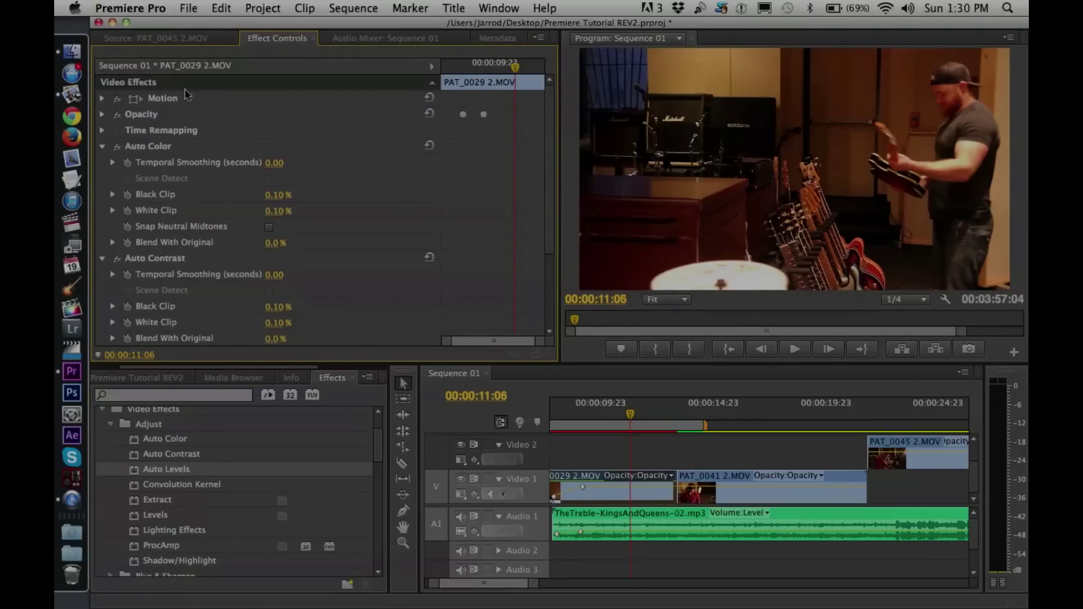
left_click(183, 40)
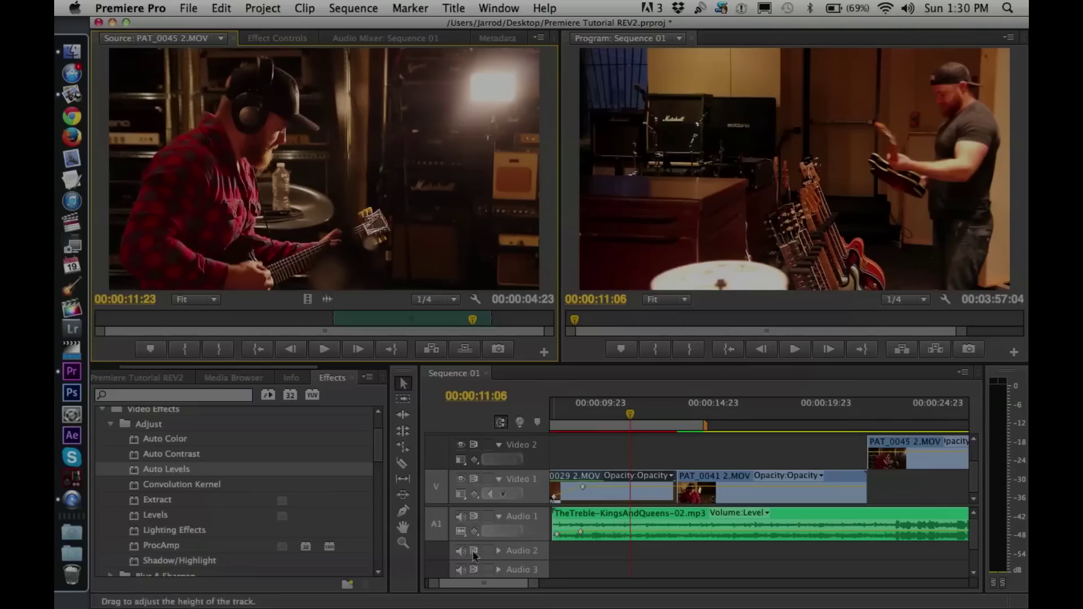
Apply the Three-Way Color Corrector effect to Still 1.jpg on Video 1 and open its effect settings at 00:00:33:09
mouse_move(487, 584)
left_mouse_down()
mouse_move(504, 589)
mouse_move(489, 589)
left_mouse_up()
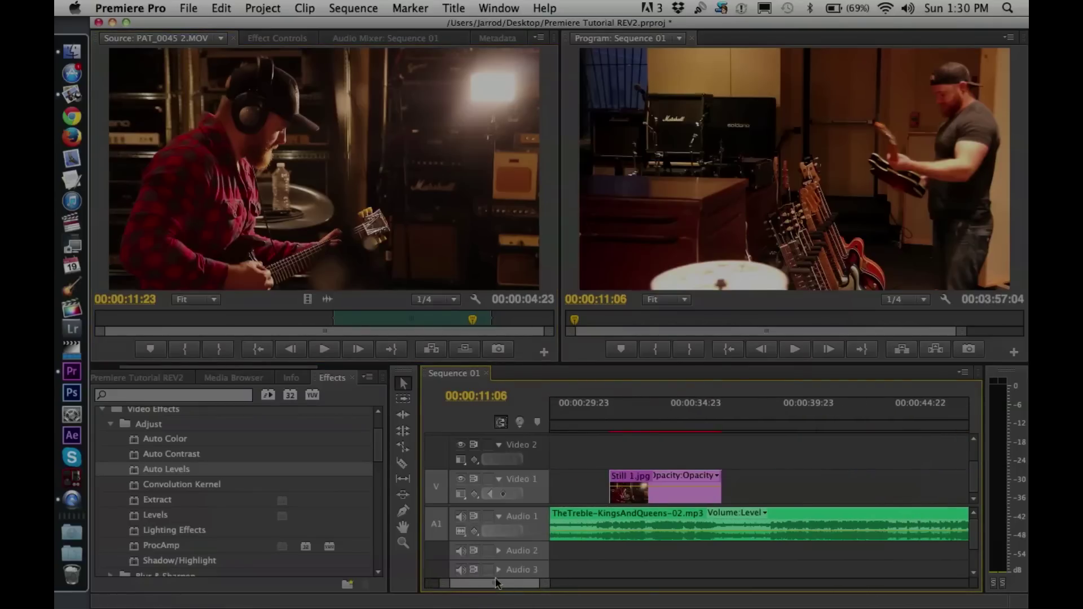
left_click(678, 477)
left_click(679, 478)
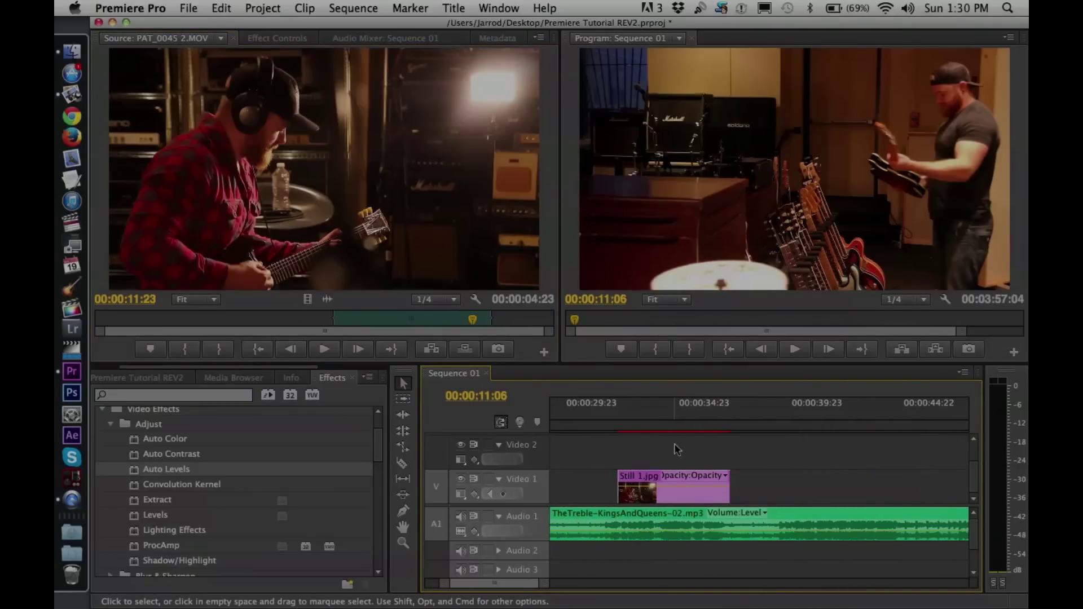
right_click(655, 492)
left_click(634, 462)
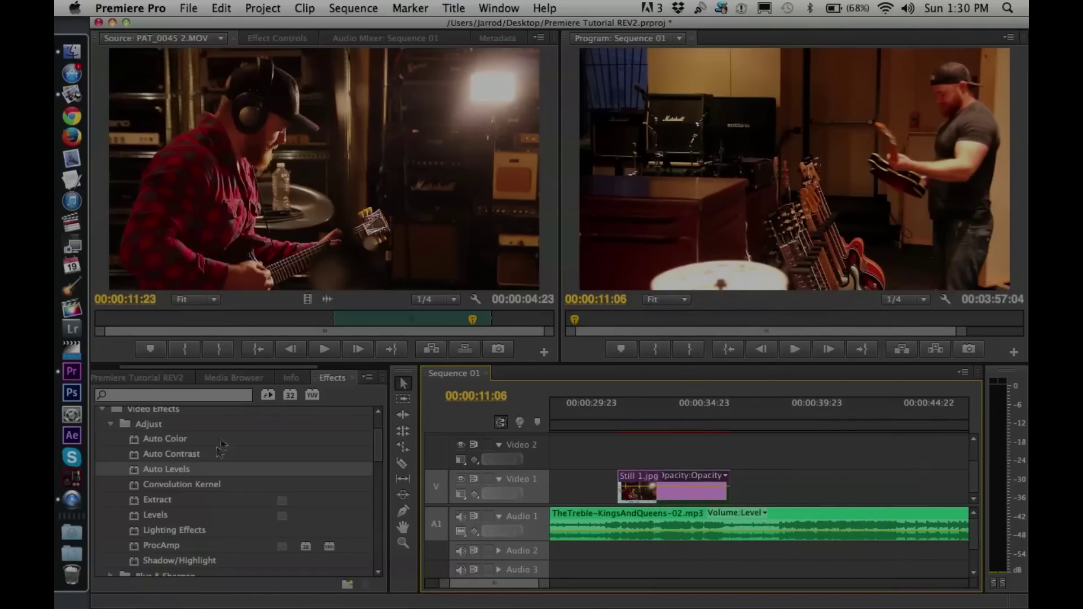
left_click(111, 425)
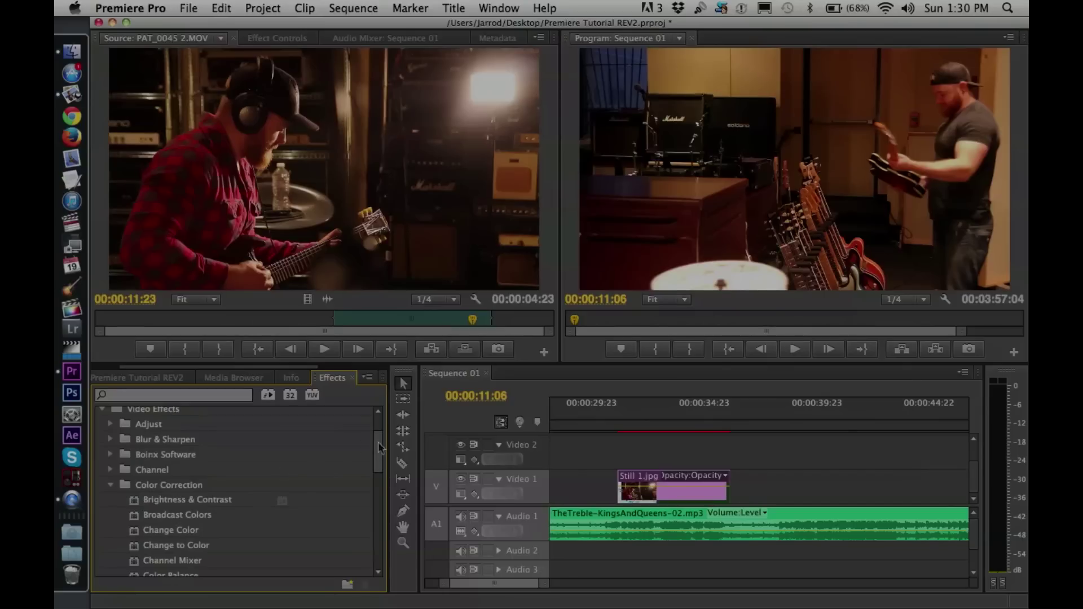
scroll(382, 478, "down", 5)
scroll(382, 478, "down", 3)
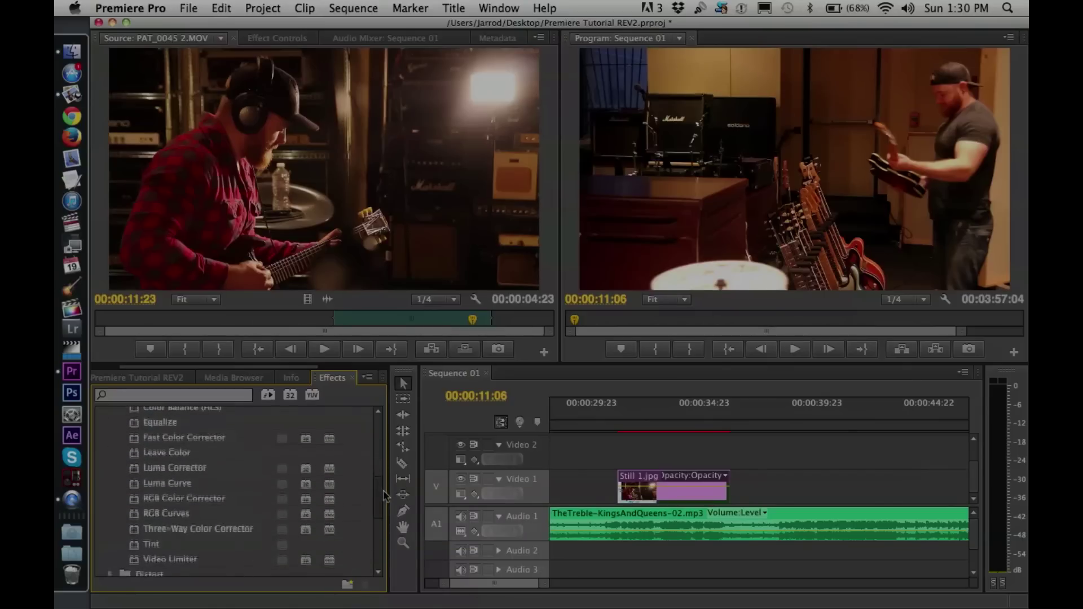
left_click_drag(240, 519, 674, 482)
left_click(669, 418)
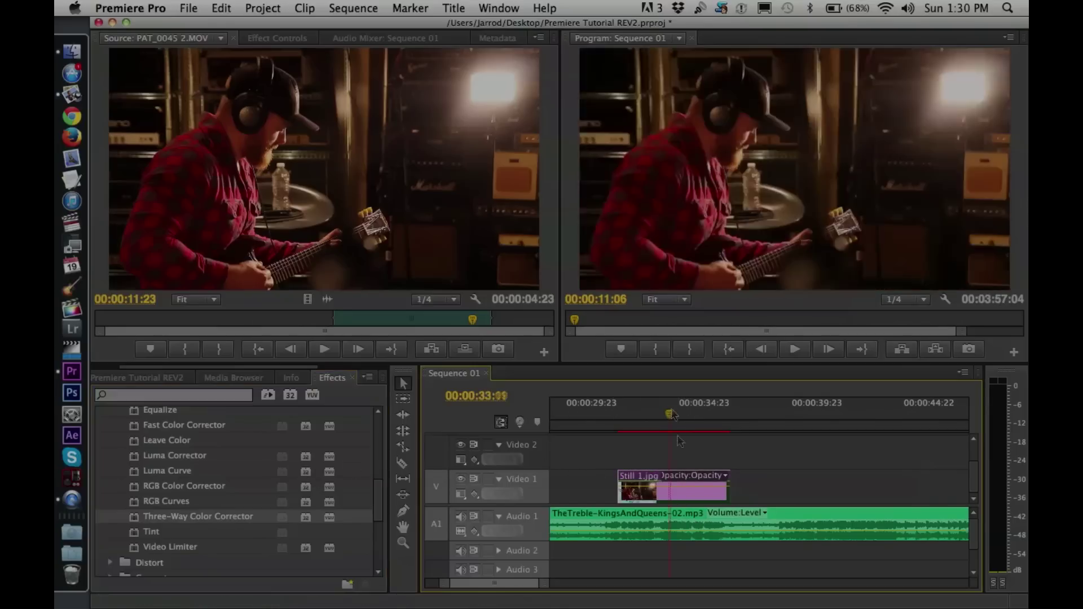
double_click(682, 476)
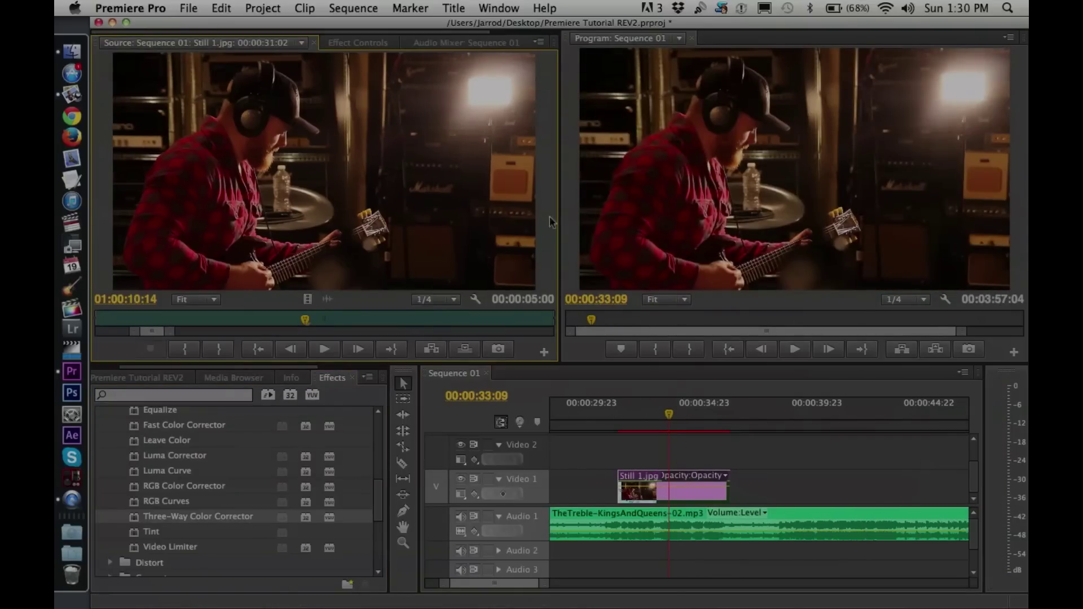
left_click(375, 45)
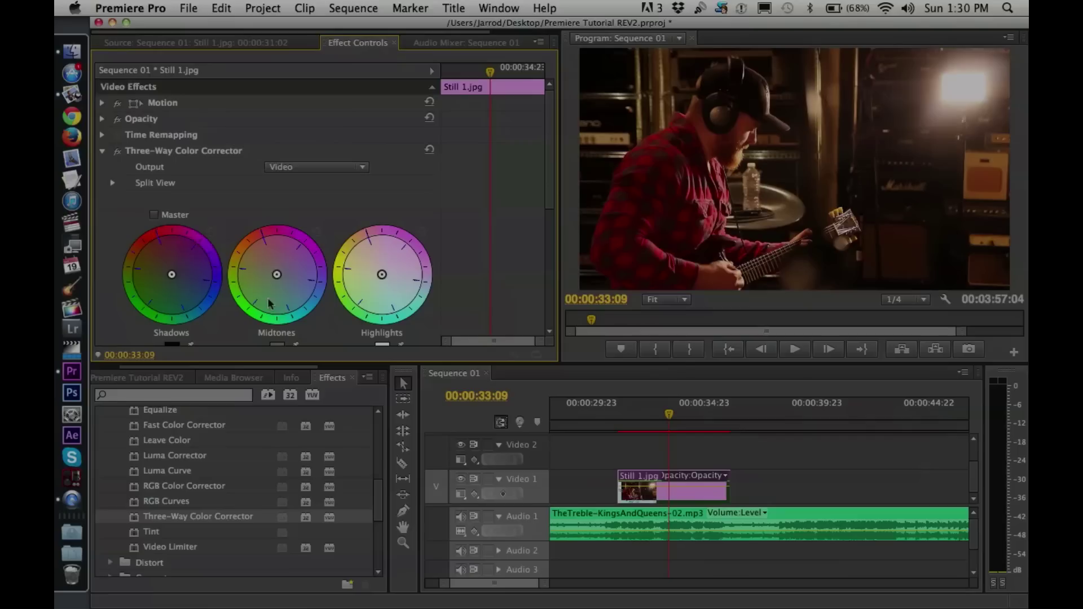
Try green and cyan tints in the midtones and highlights of Still 1.jpg, and return both color balances to near neutral
left_click_drag(382, 275, 418, 304)
left_click_drag(282, 274, 282, 317)
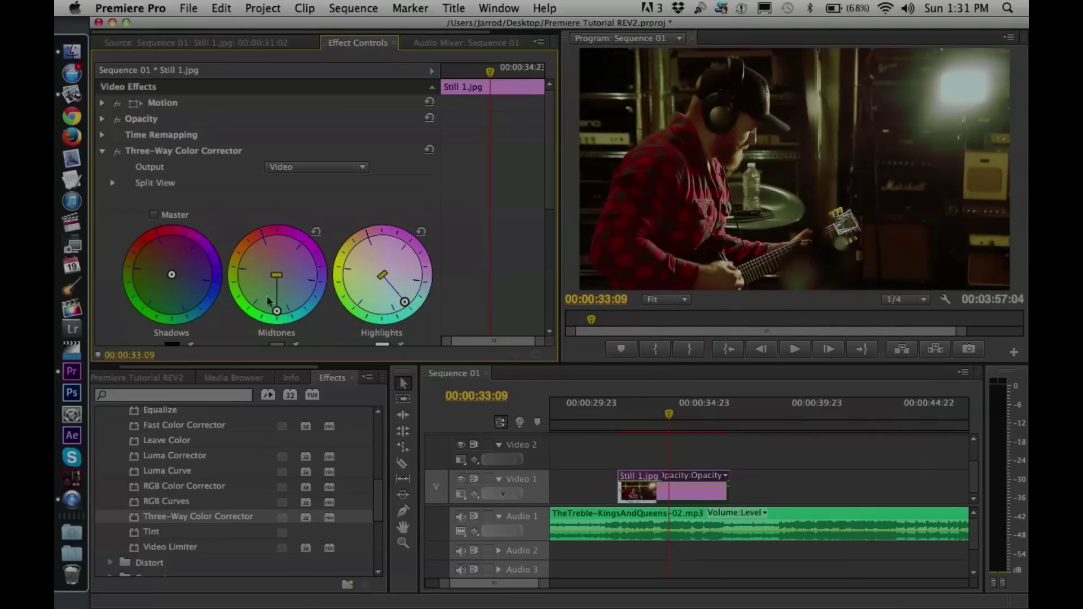
mouse_move(172, 275)
left_mouse_down()
mouse_move(140, 286)
mouse_move(175, 278)
left_mouse_up()
left_click_drag(276, 312, 284, 311)
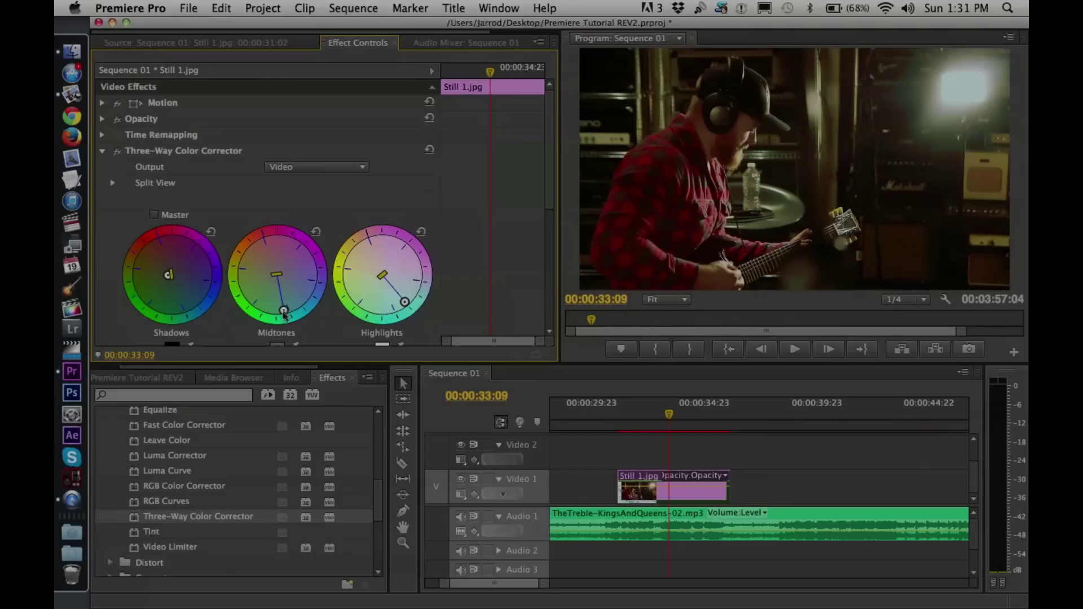
left_click_drag(286, 309, 277, 275)
left_click_drag(404, 301, 383, 274)
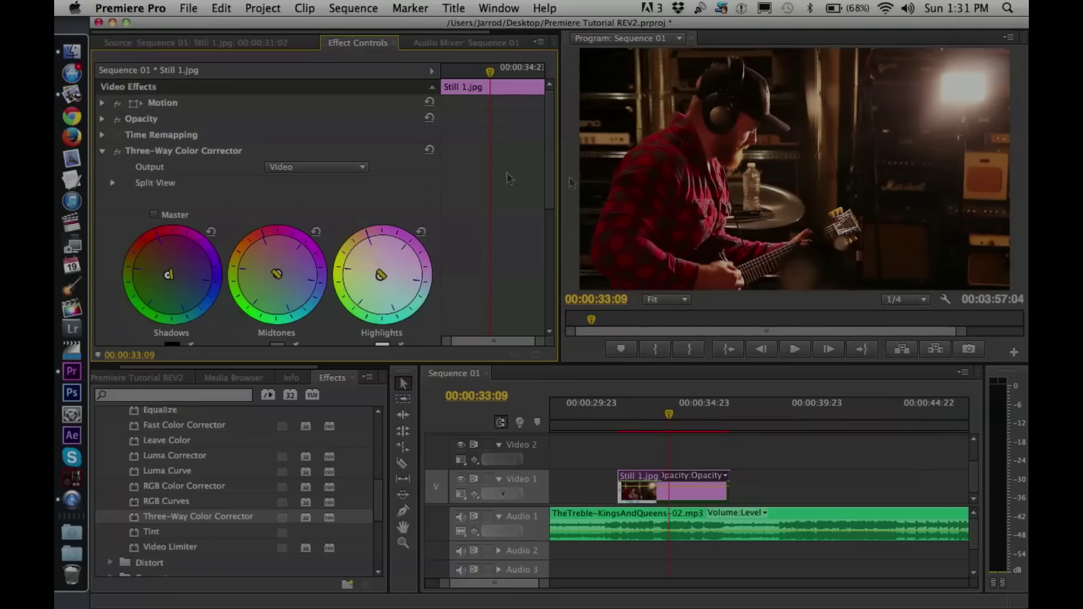
Shift the highlights, midtones and shadows color balances of Still 1.jpg slightly toward blue
left_click_drag(382, 278, 392, 279)
left_click_drag(276, 276, 284, 285)
left_click_drag(172, 279, 184, 284)
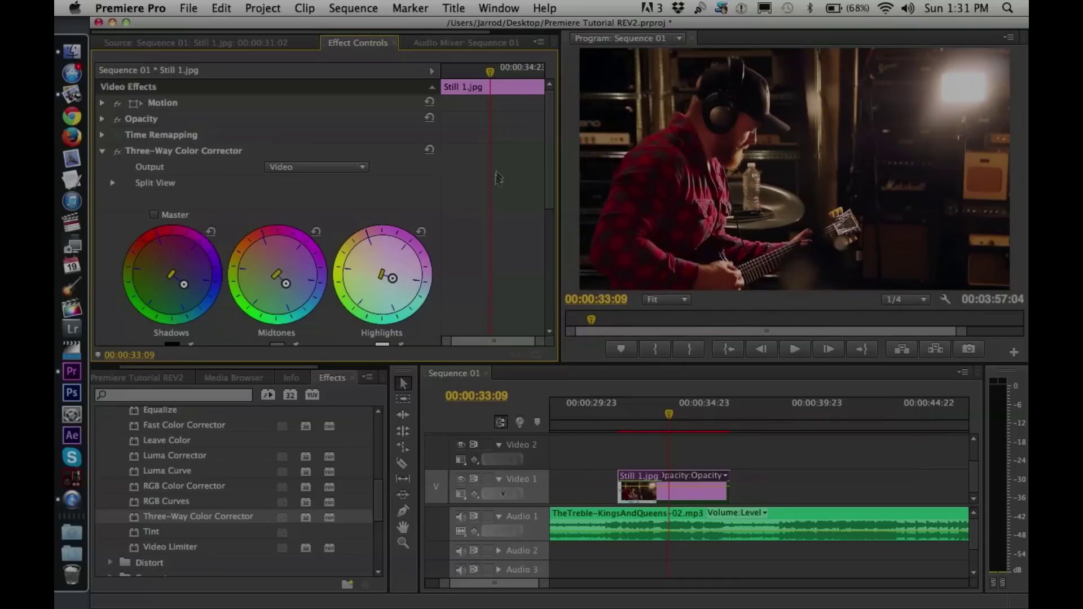
Turn Still 1.jpg black and white by setting its master, shadow, midtone and highlight saturation to 0.00
left_click_drag(551, 209, 553, 268)
scroll(553, 282, "down", 2)
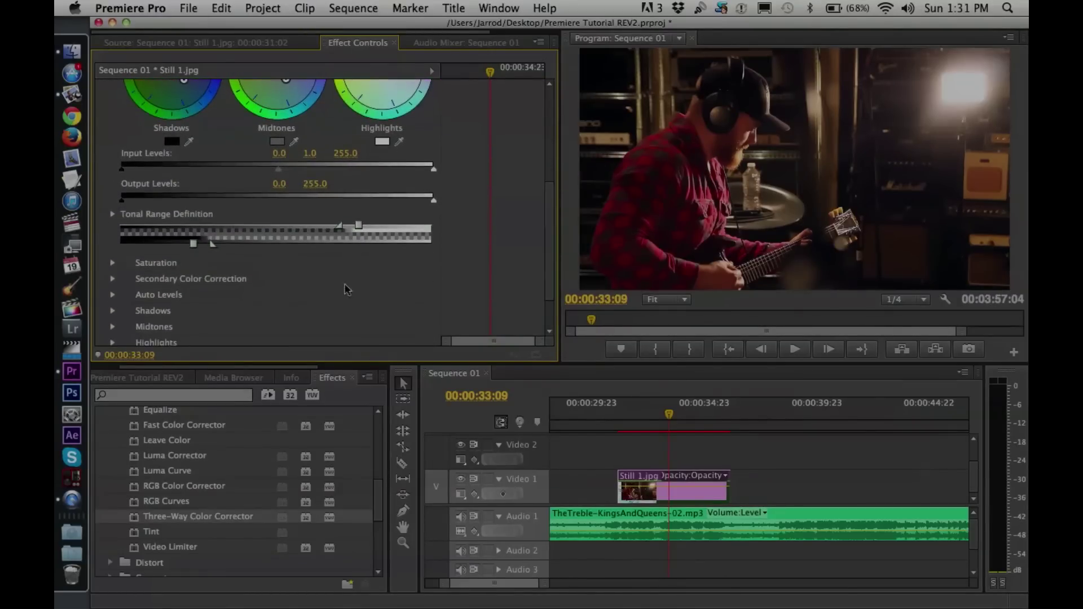
left_click(113, 263)
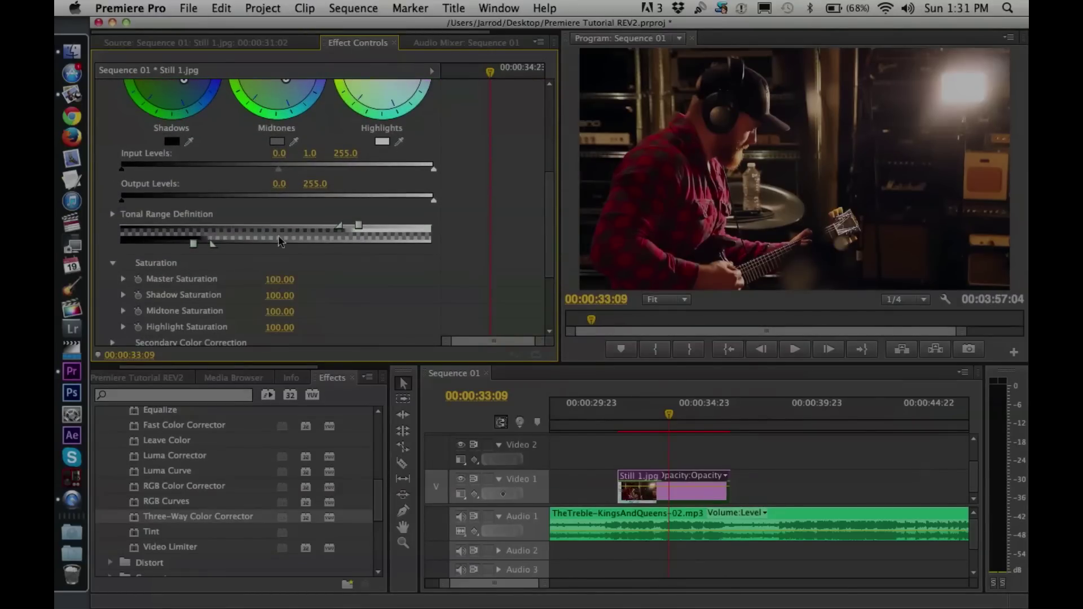
scroll(550, 254, "down", 1)
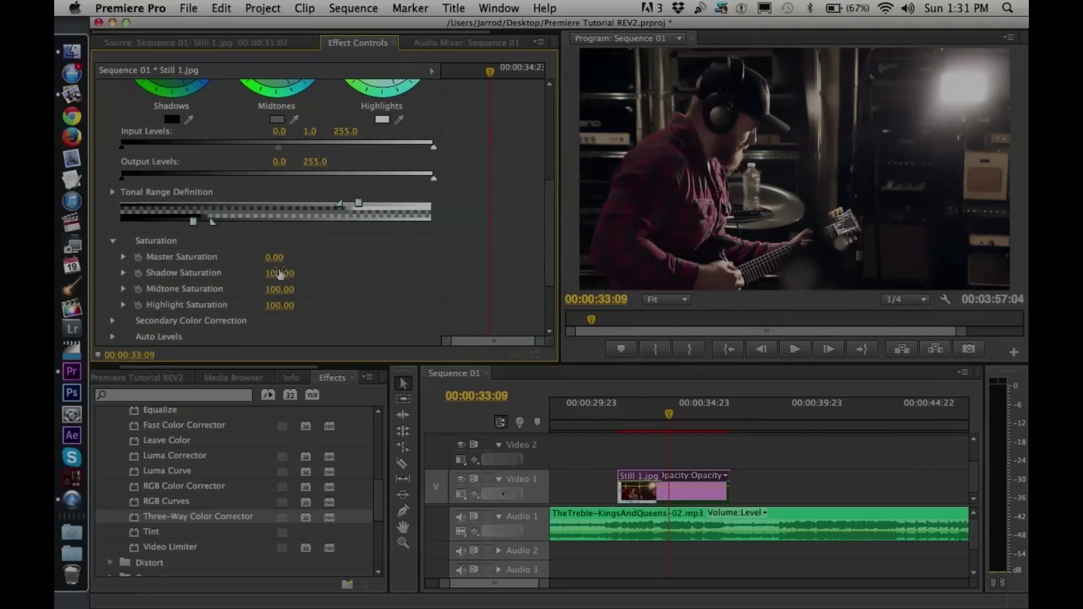
left_click_drag(277, 287, 71, 329)
left_click_drag(277, 273, 282, 273)
left_click_drag(276, 289, 272, 289)
mouse_move(276, 289)
left_mouse_down()
mouse_move(248, 289)
mouse_move(276, 273)
left_mouse_up()
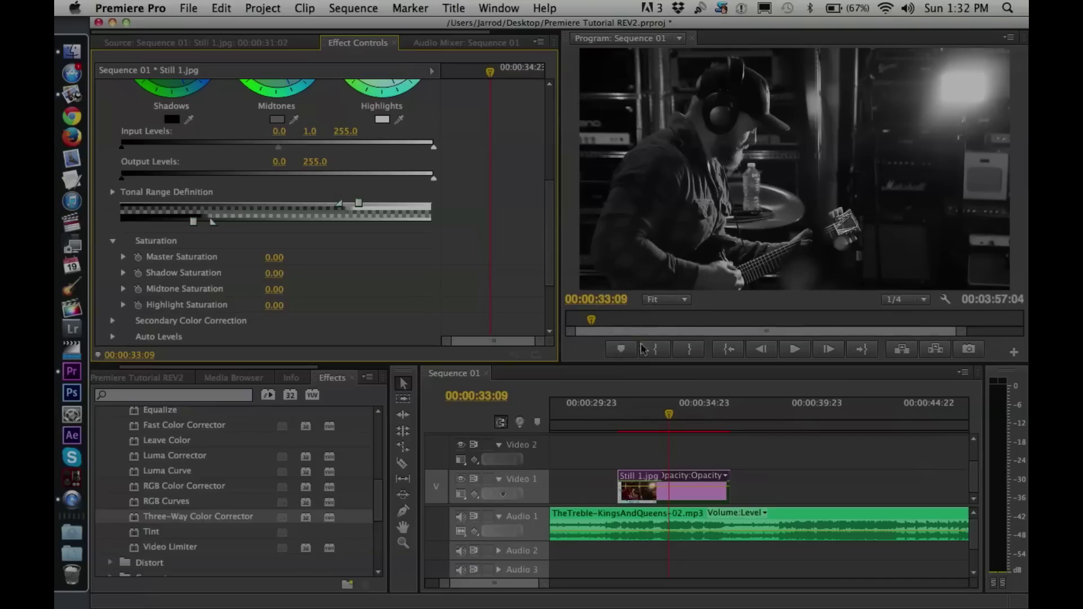
Render the sequence previews and play back the black-and-white still, stopping at 00:00:33:17
key("Return")
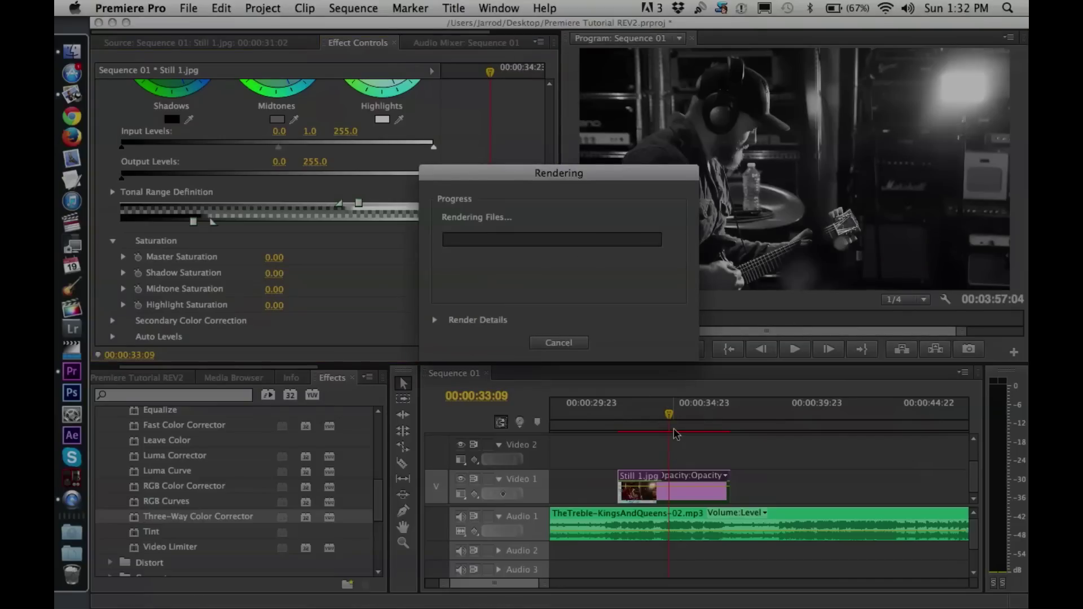
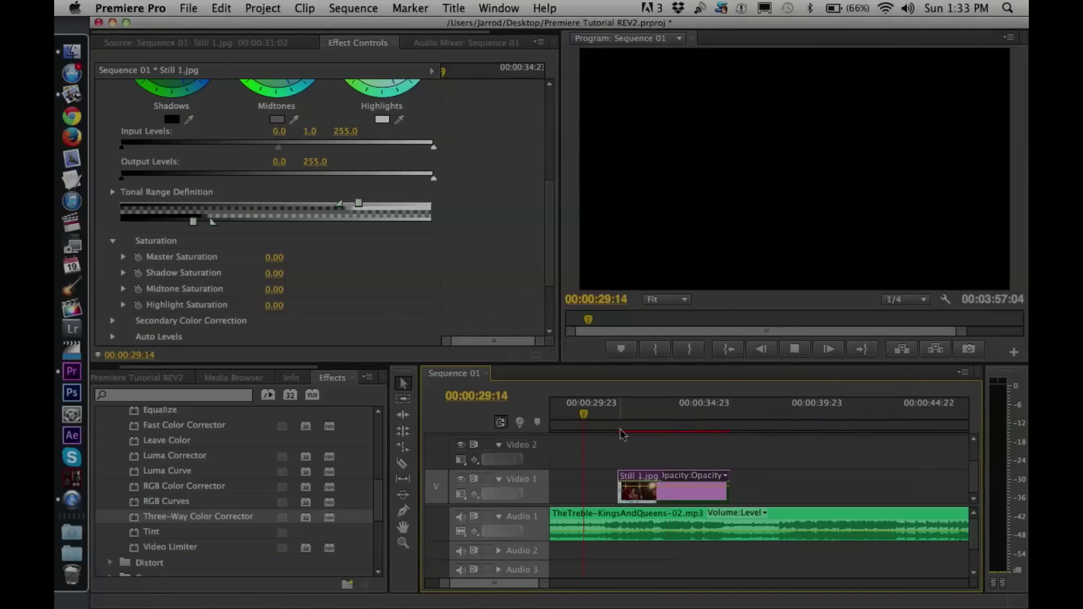
key("space")
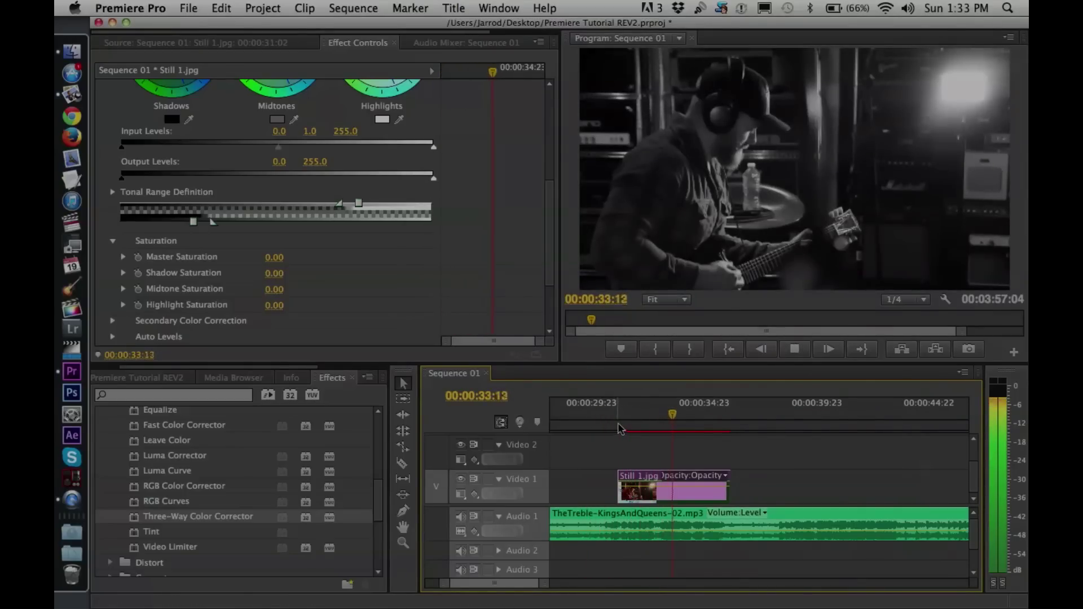
key("space")
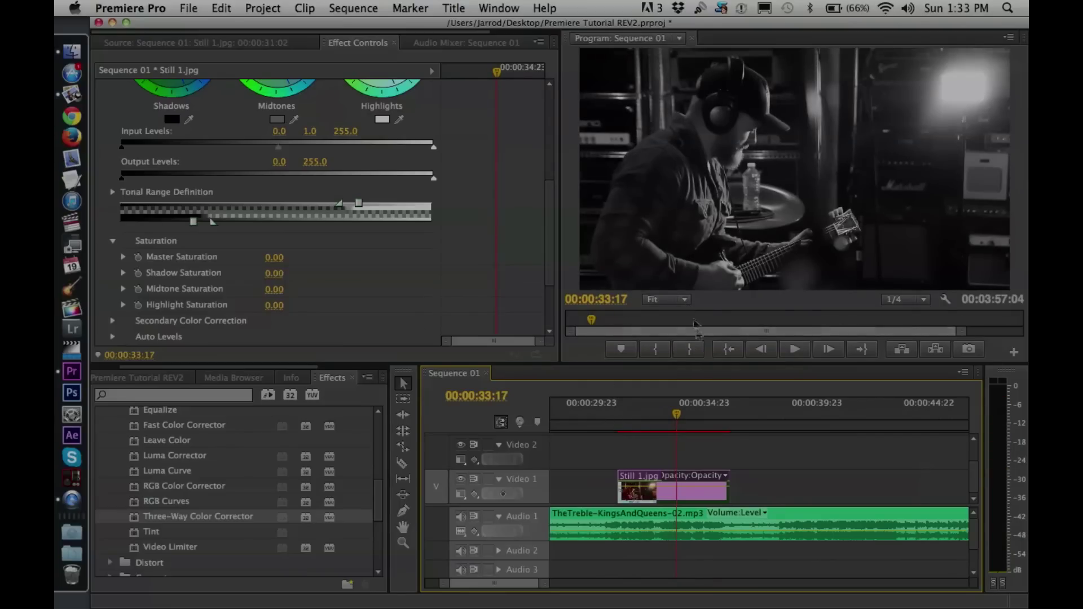
With the program view at 10%, enlarge Still 1.jpg at 00:00:31:03 to about 140.7% scale and move it to about 1350, 640
left_click(685, 301)
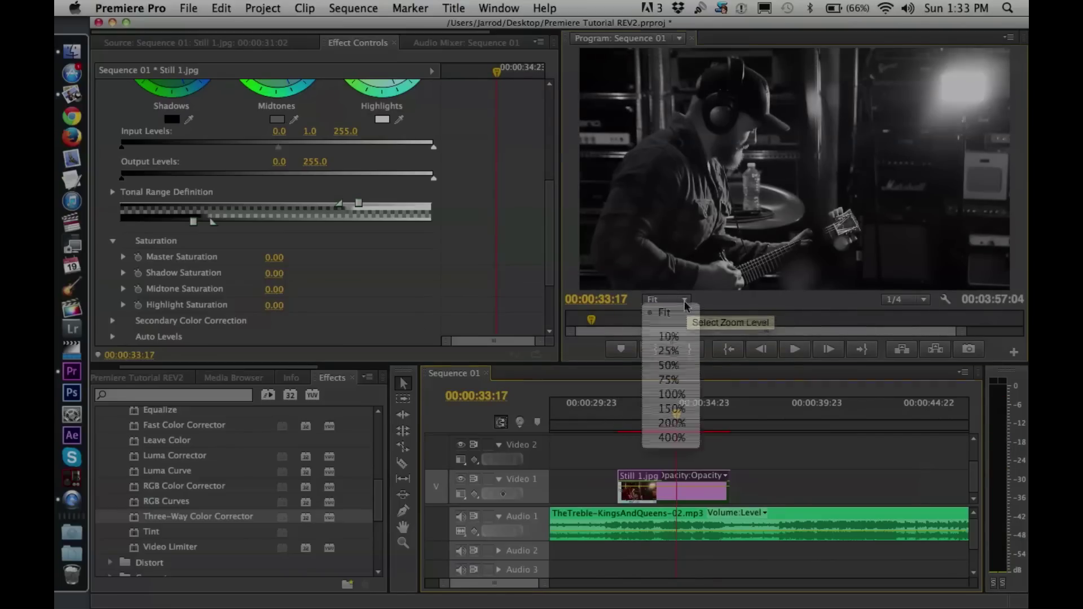
left_click(683, 338)
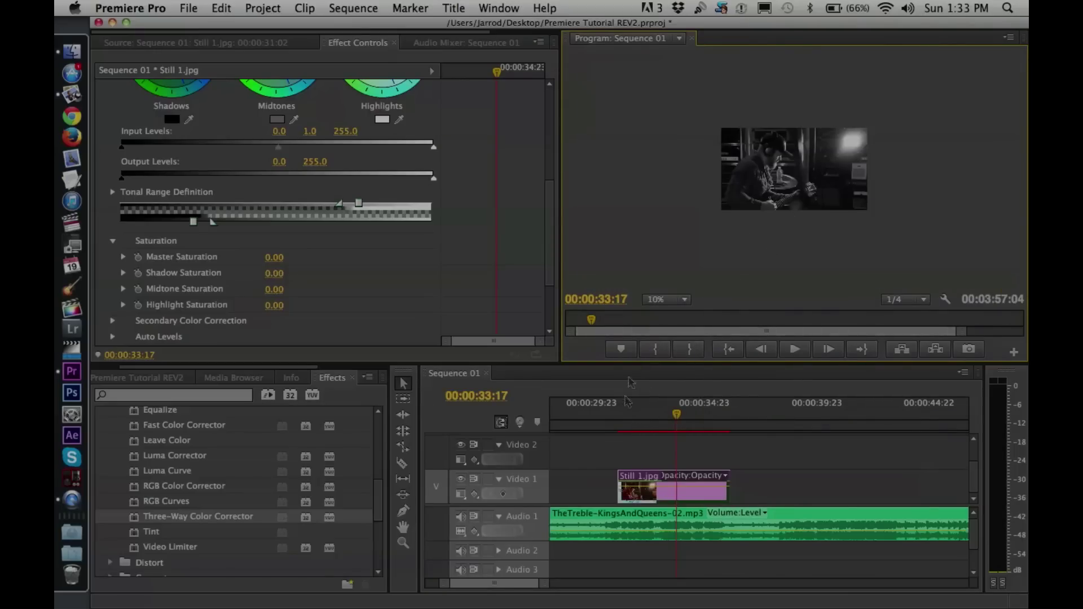
left_click(618, 417)
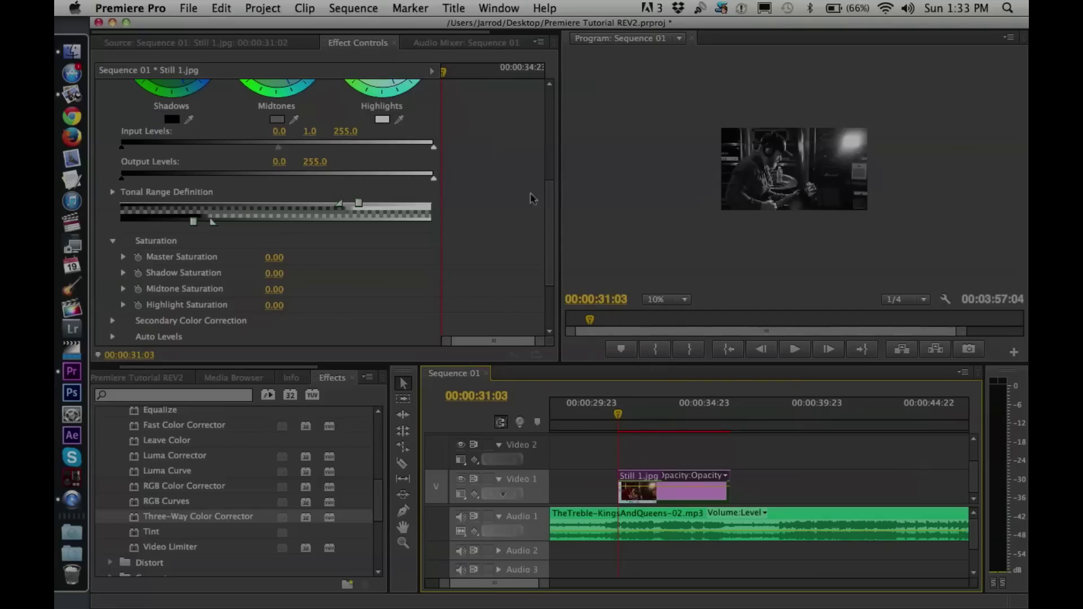
left_click_drag(543, 234, 550, 138)
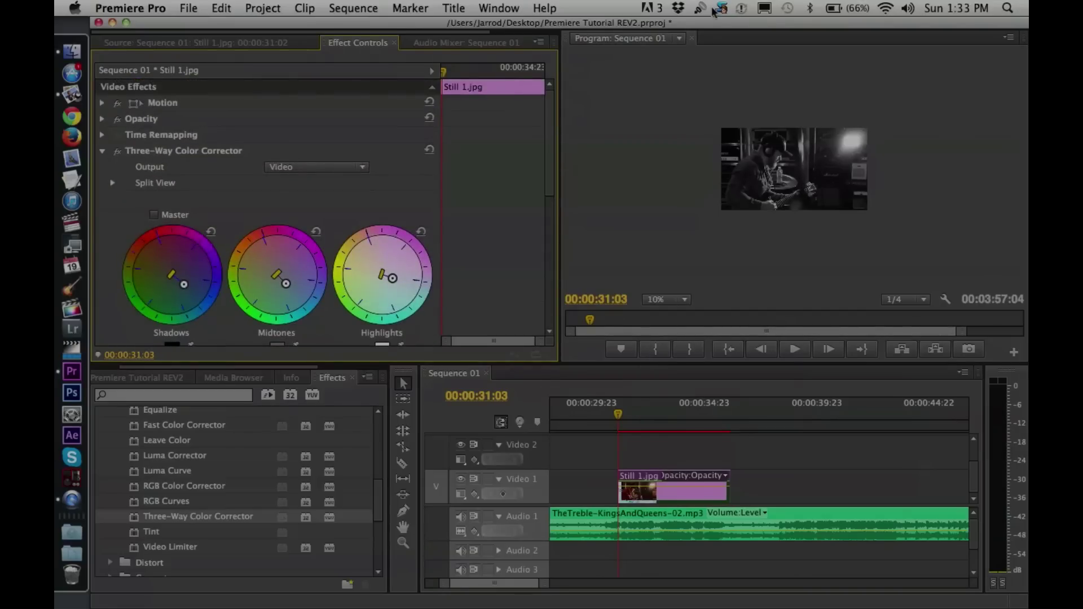
left_click(134, 106)
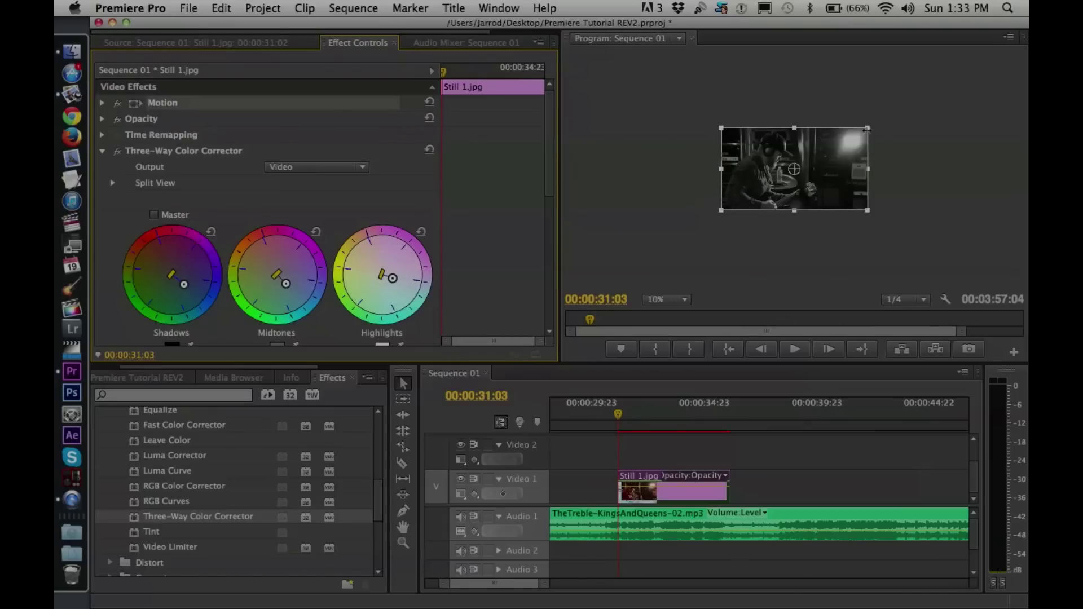
left_click_drag(867, 126, 890, 108)
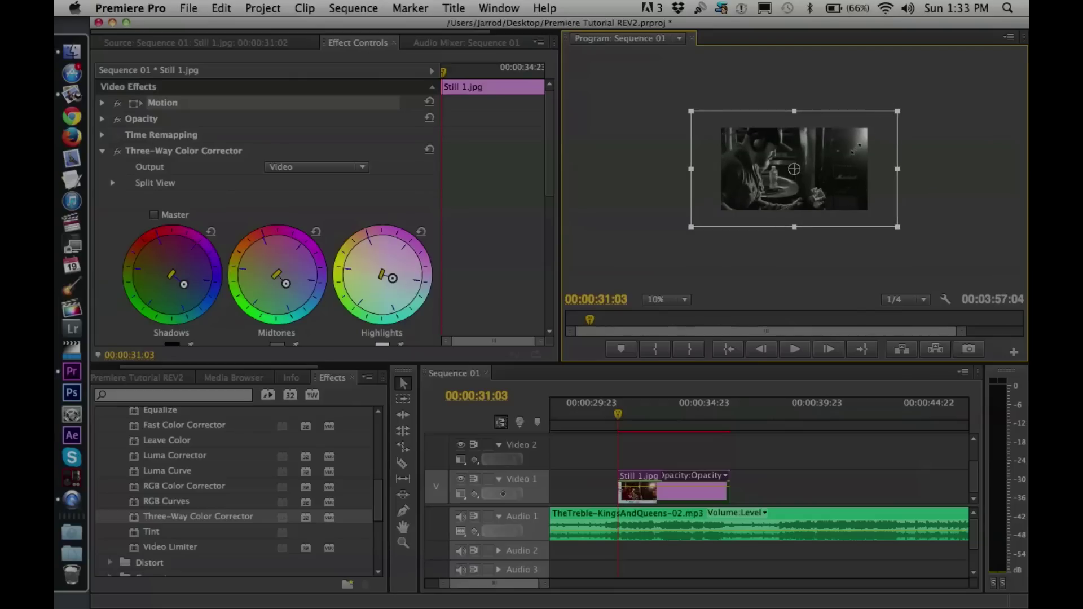
left_click_drag(853, 156, 875, 169)
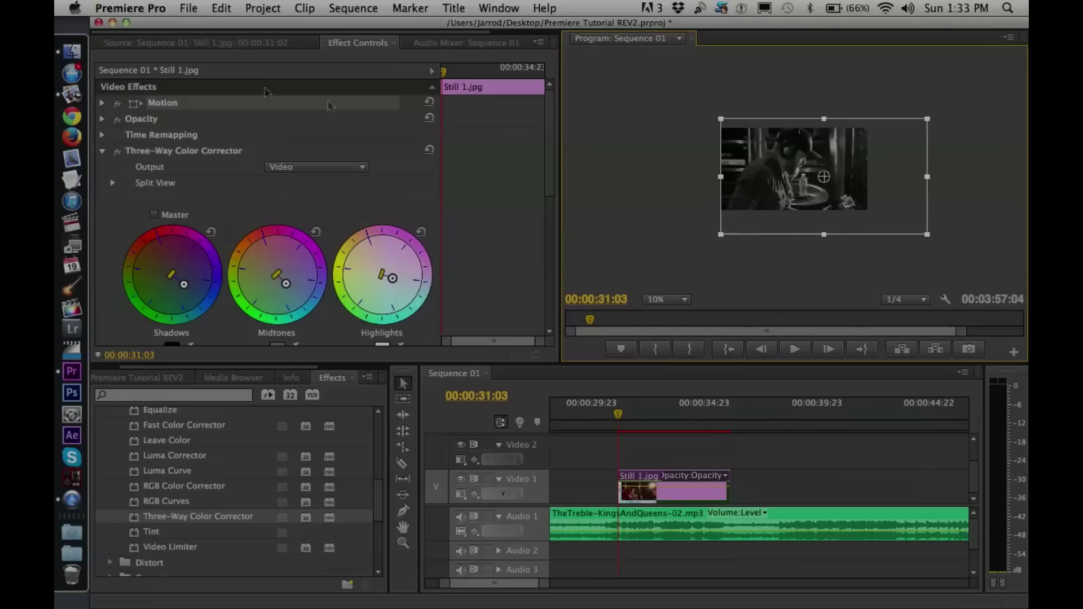
Turn on keyframing for the Position and Scale of Still 1.jpg at 00:00:31:03
left_click(102, 104)
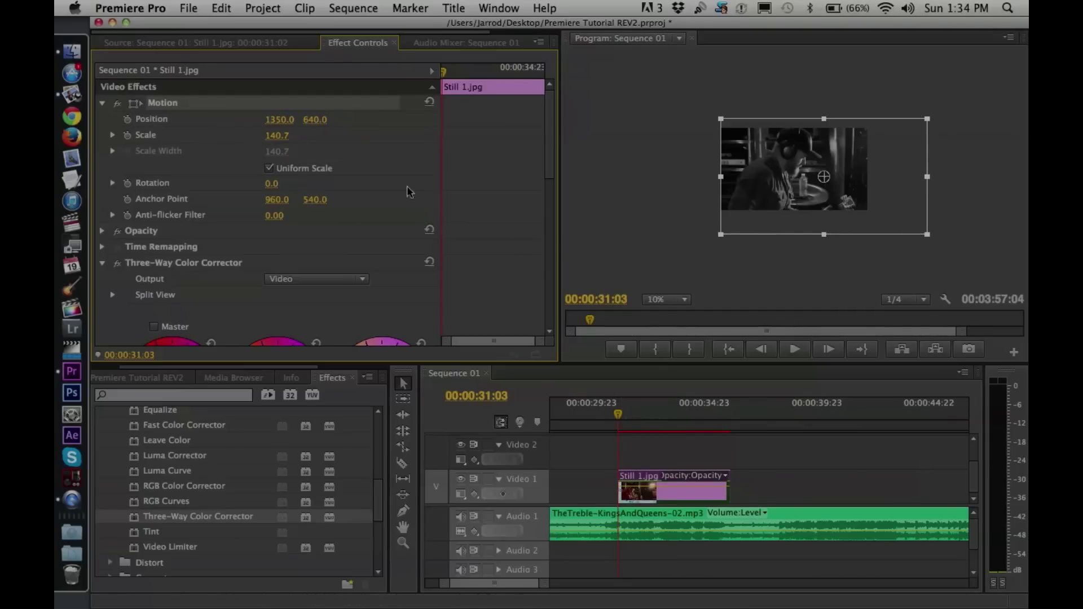
left_click(129, 121)
left_click(128, 136)
Keyframe the horizontal position of Still 1.jpg to 701.0 at 00:00:36:00, and check the motion at 00:00:31:23
left_click_drag(722, 417, 733, 416)
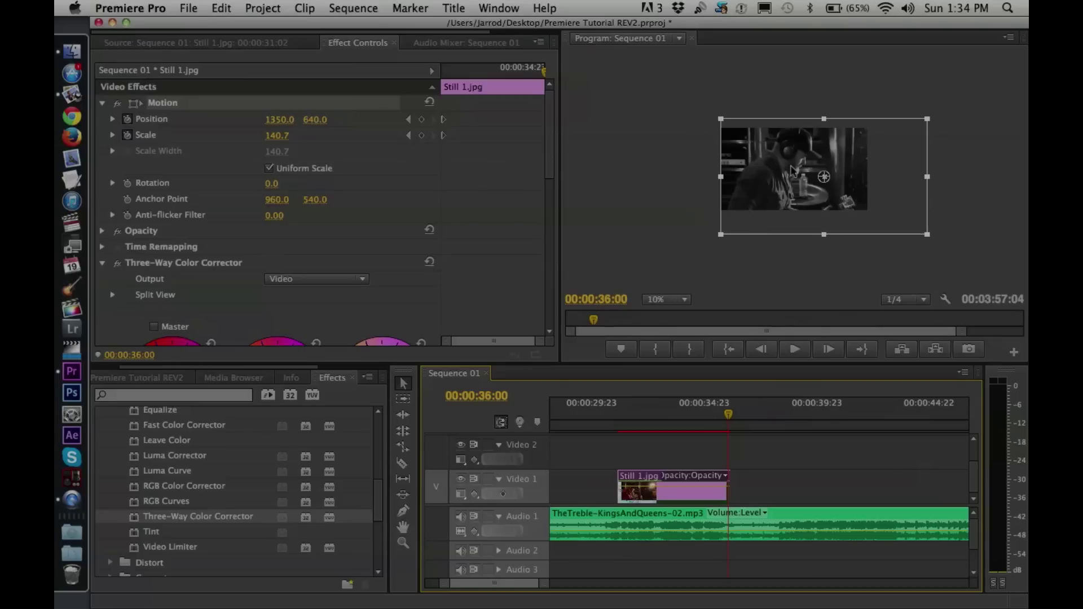
left_click_drag(792, 169, 727, 166)
key("super+z")
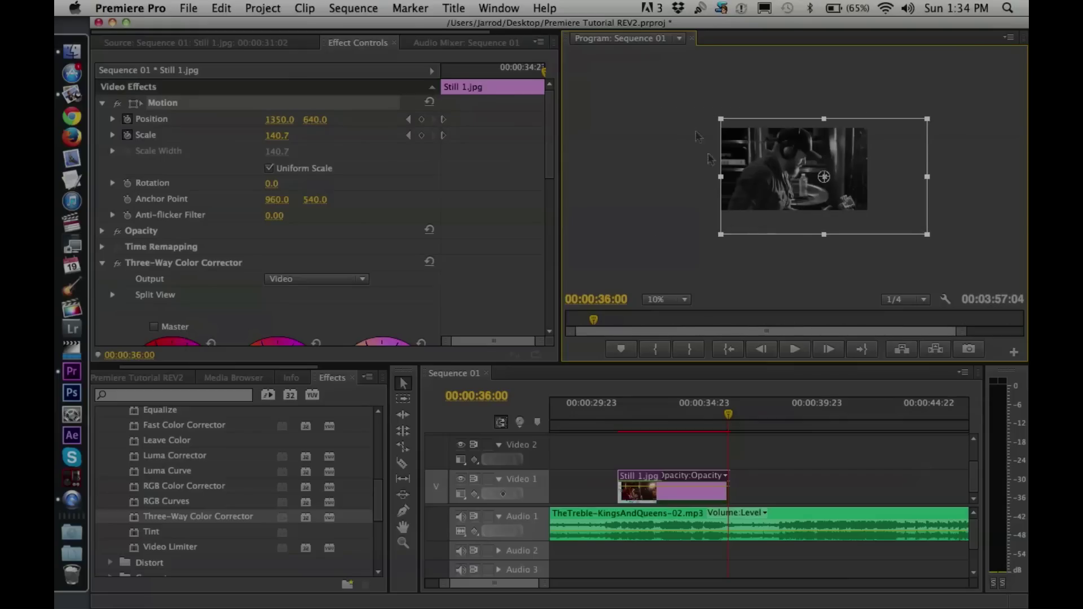
left_click(283, 121)
left_click_drag(282, 120, 56, 160)
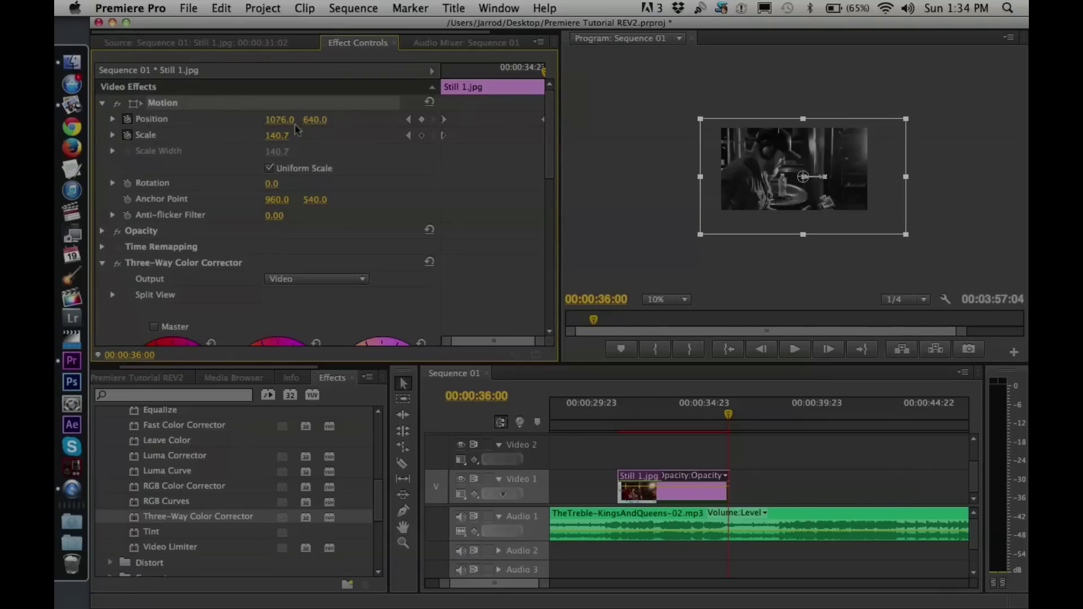
key("super+z")
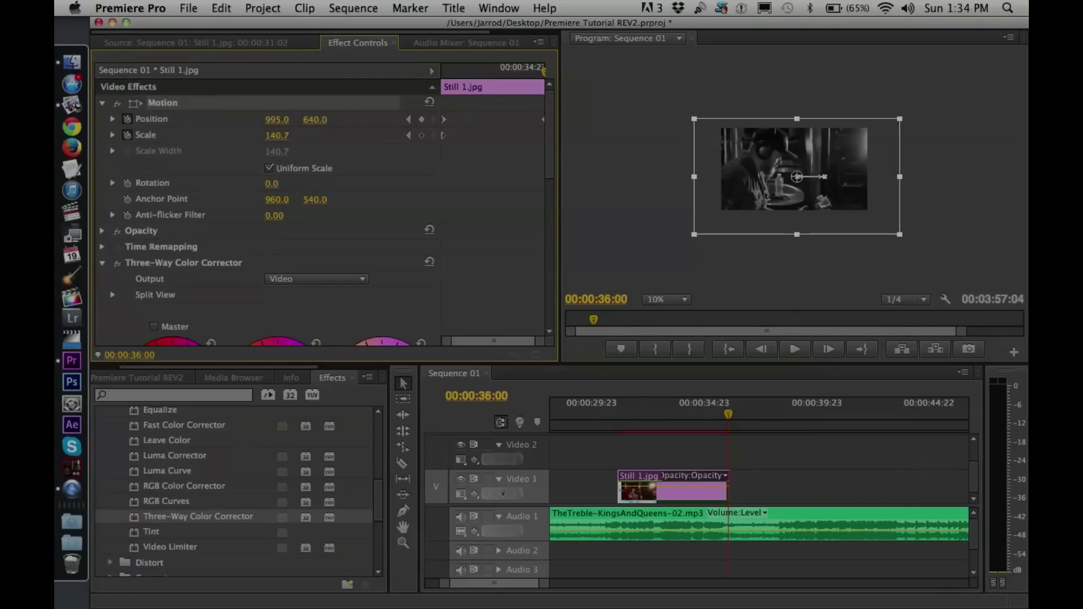
left_click_drag(276, 119, 56, 131)
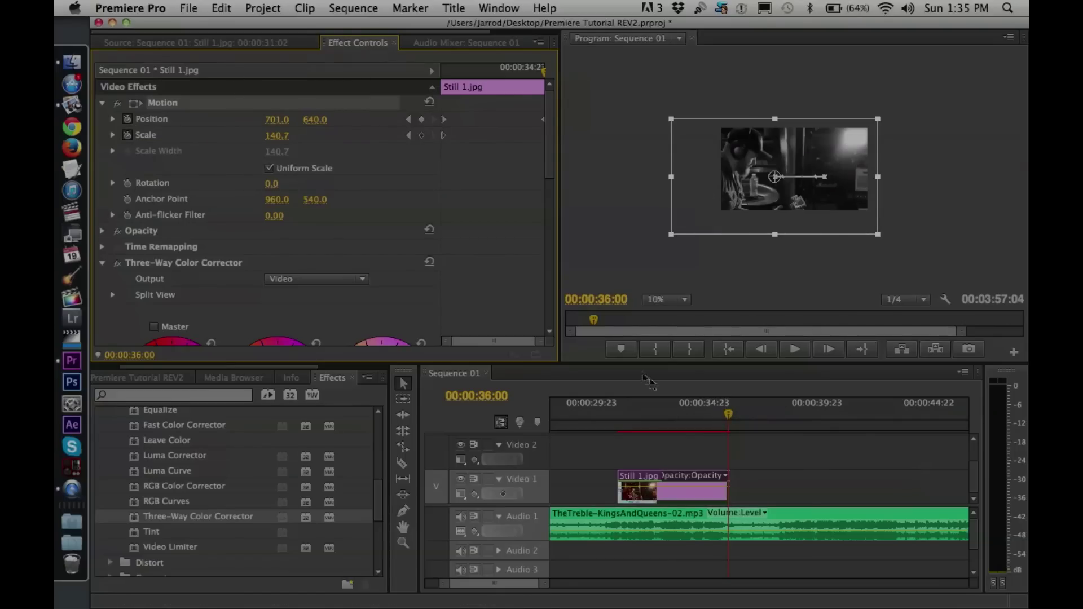
left_click(613, 414)
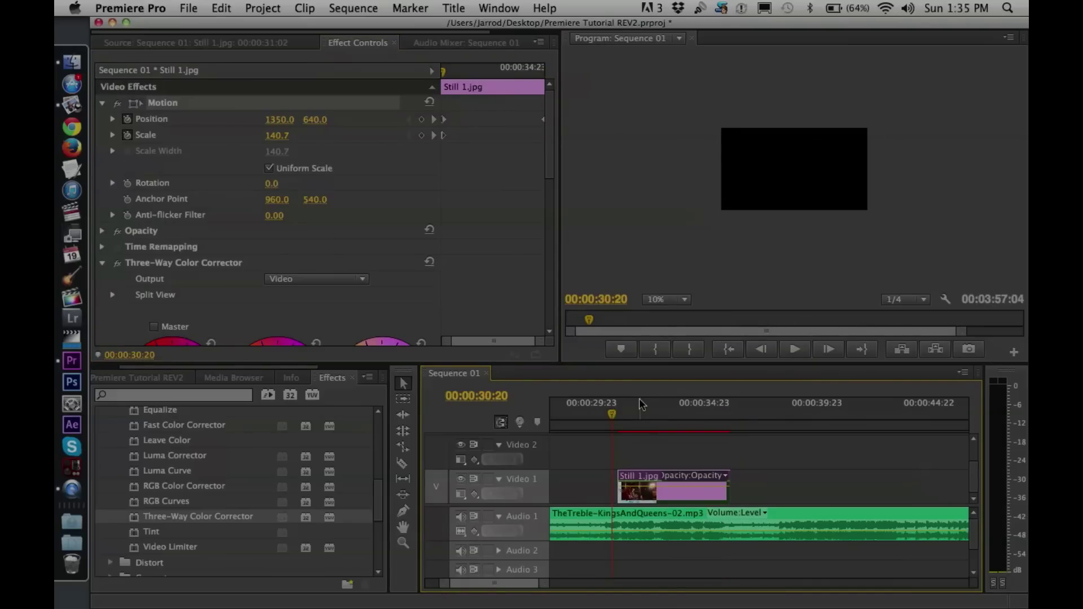
left_click(636, 413)
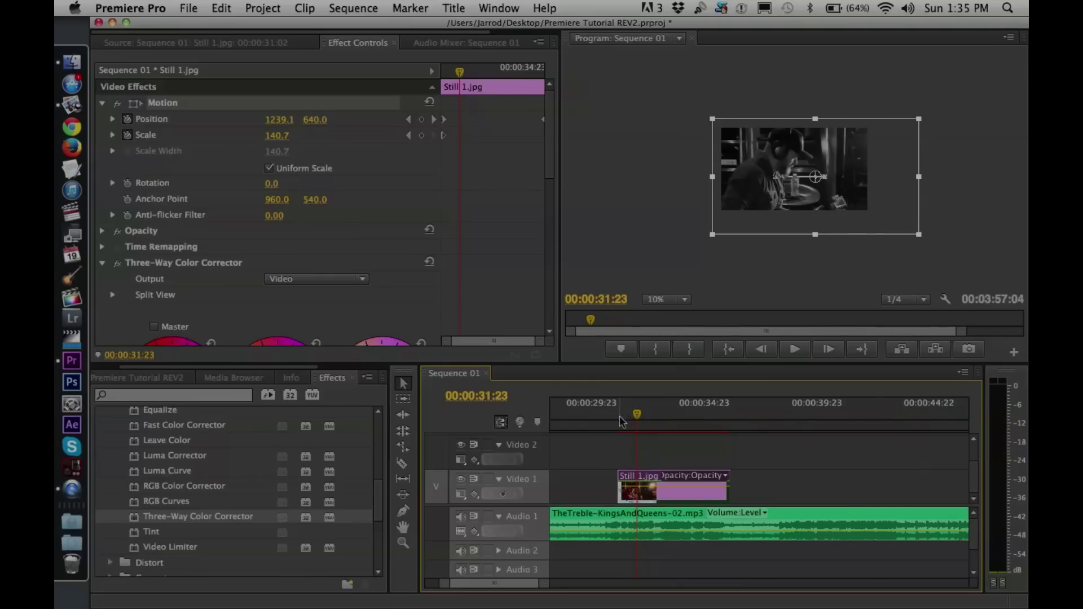
Set the program view zoom to Fit and play the animated still from 00:00:30:22, stopping at 00:00:35:23
left_click(614, 416)
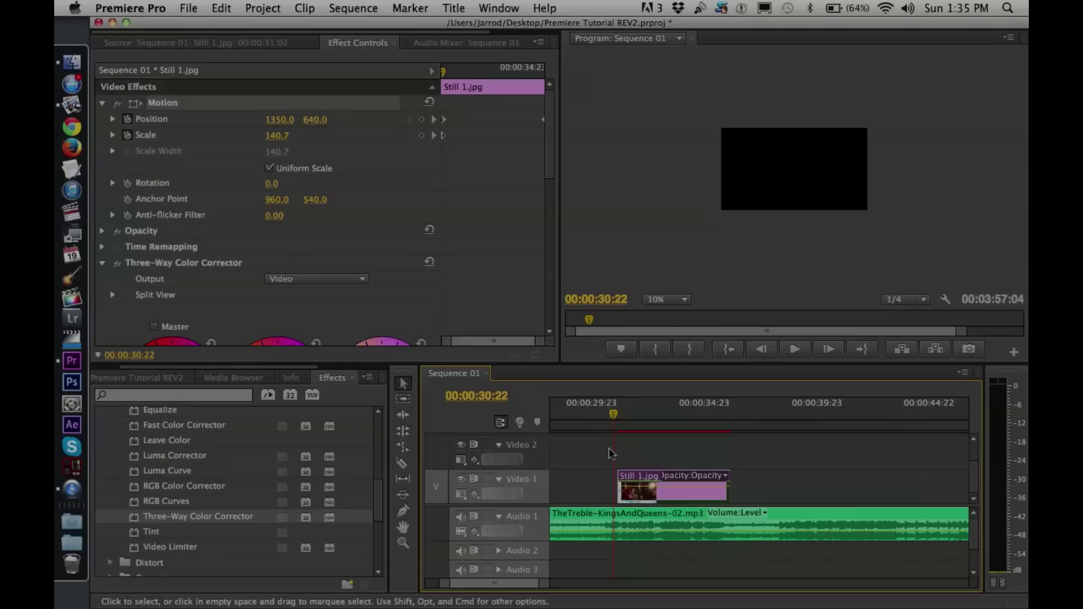
left_click(666, 299)
left_click(669, 379)
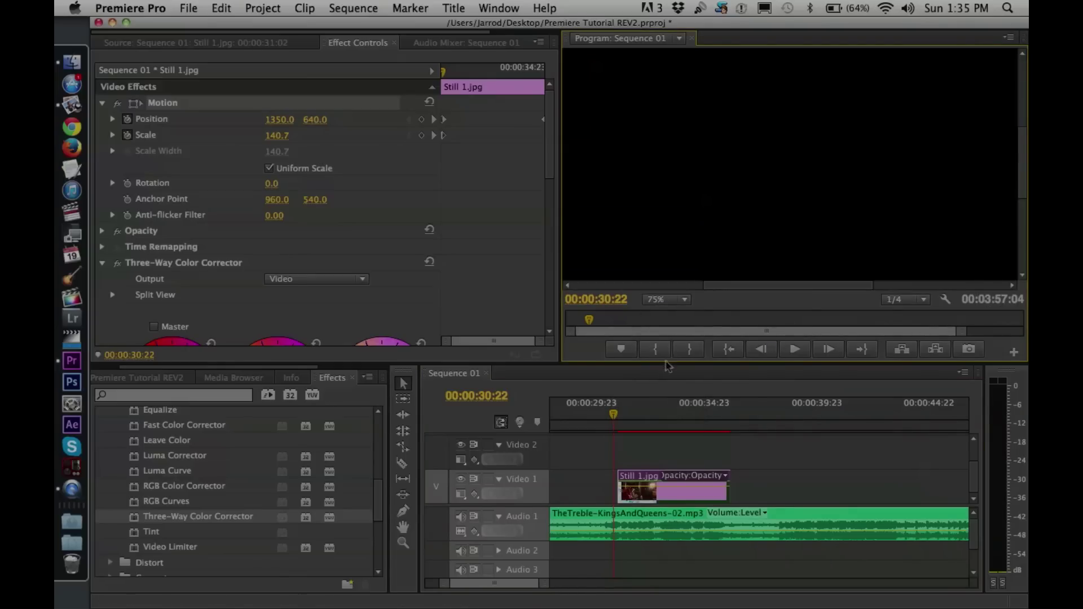
left_click(671, 301)
left_click(670, 308)
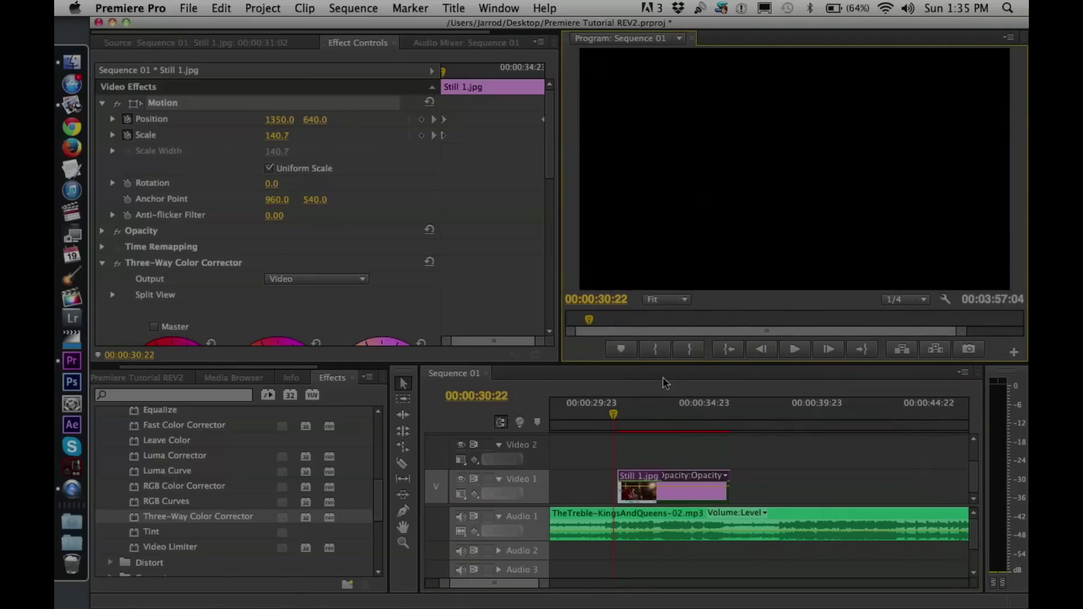
key("space")
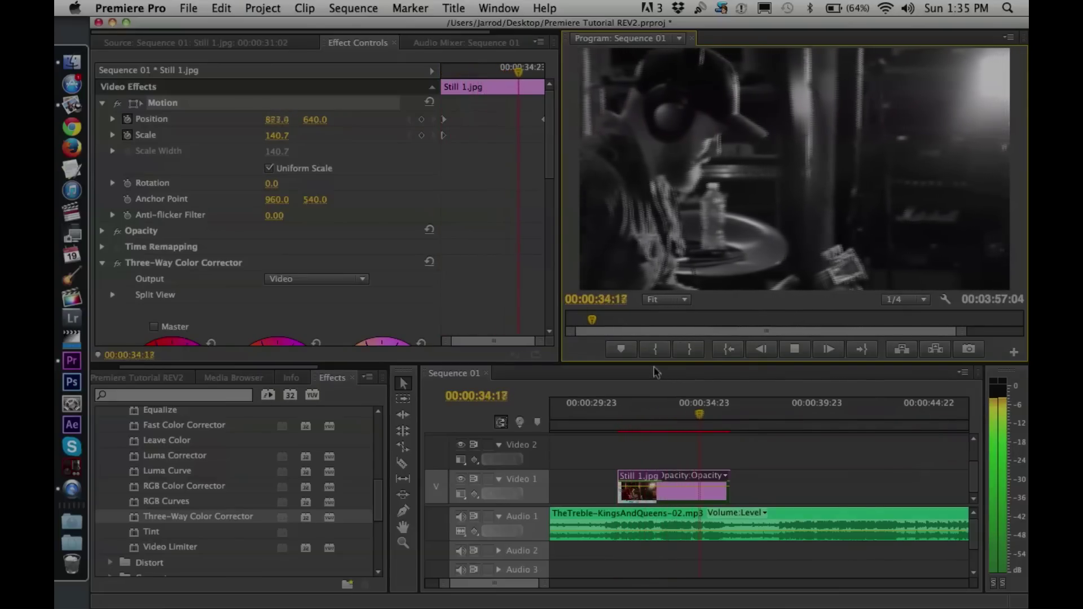
key("space")
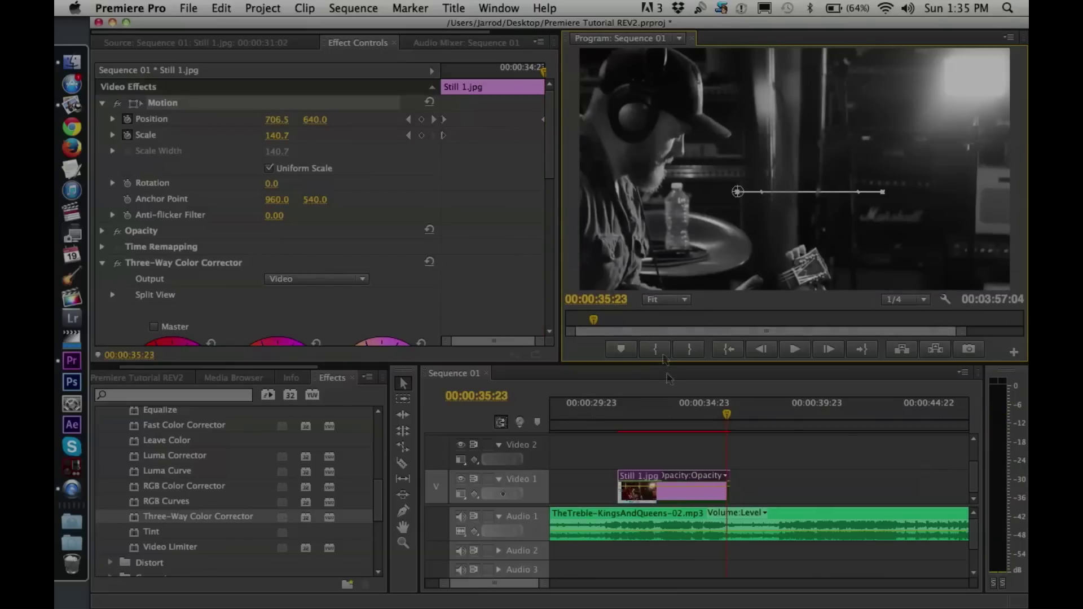
left_click(679, 405)
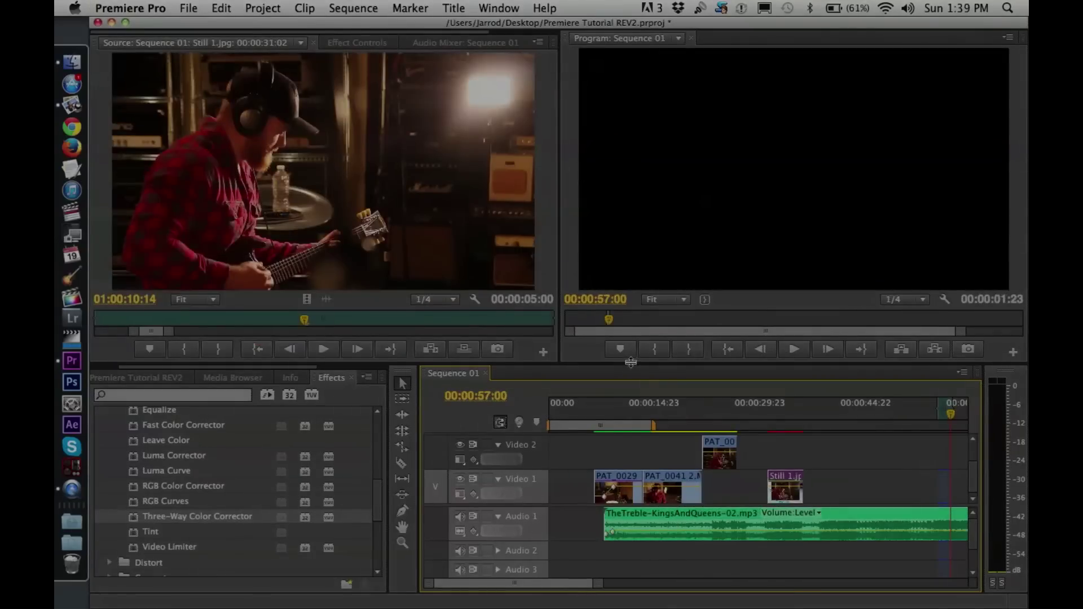
Mark the sequence's In point at 00:00:07:06 and its Out point at 00:00:36:15, just past the still
left_click_drag(598, 412, 589, 410)
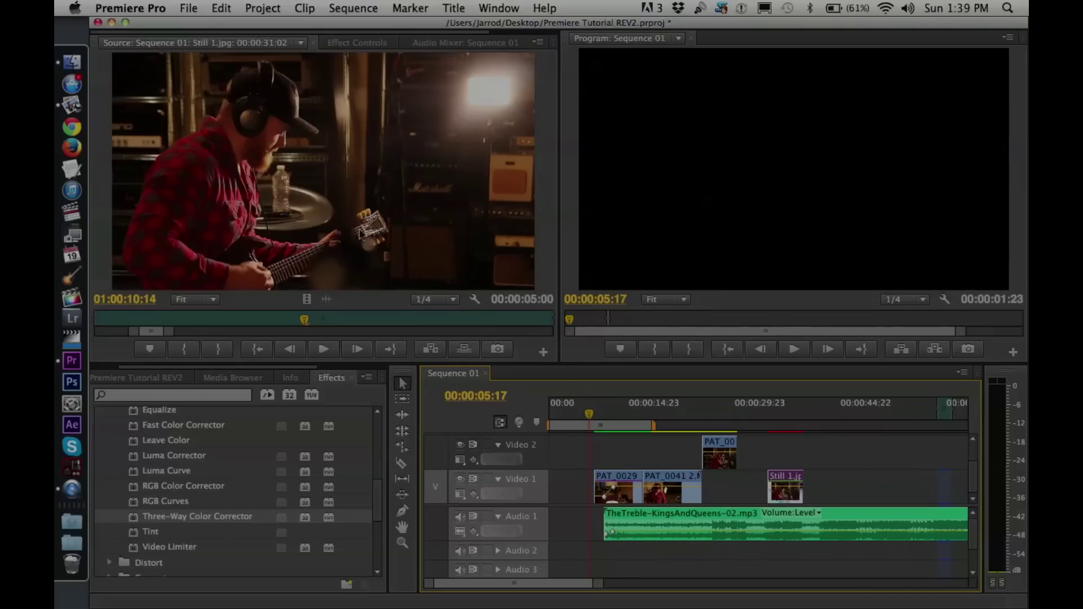
left_click(597, 422)
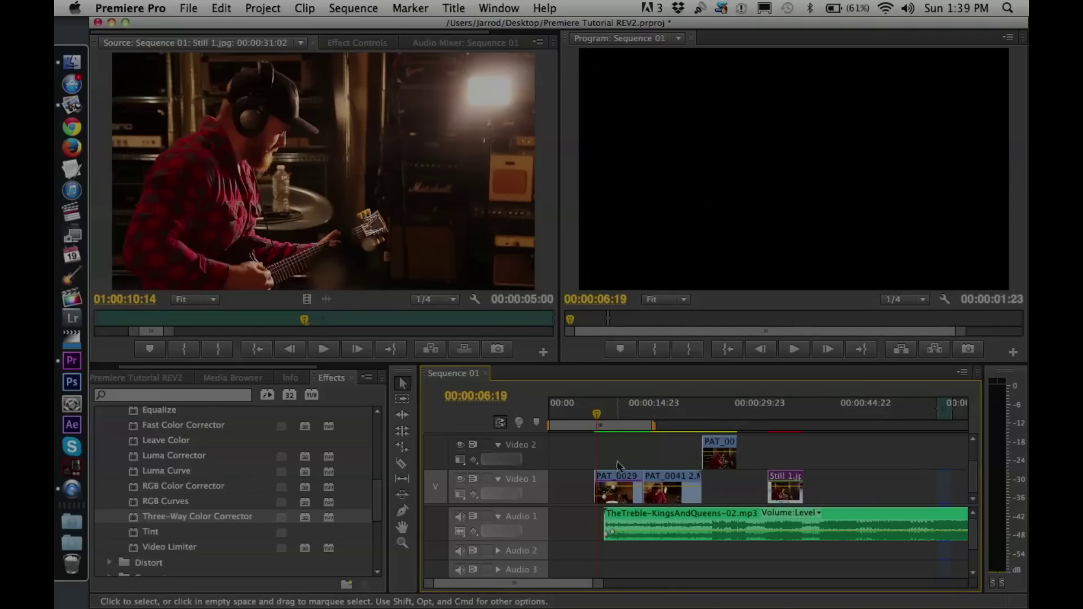
key("space")
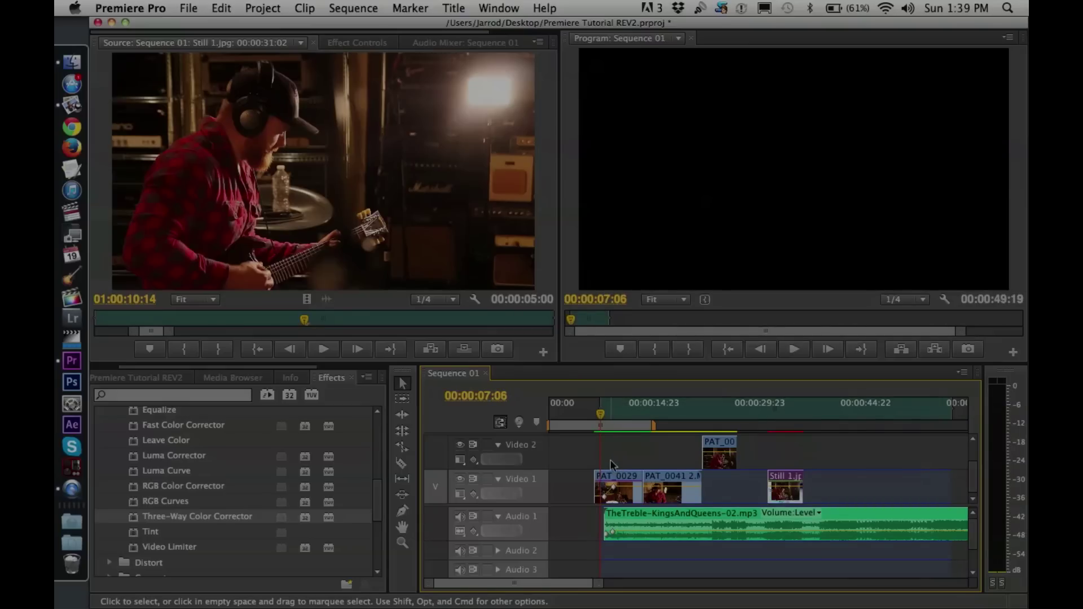
key("space")
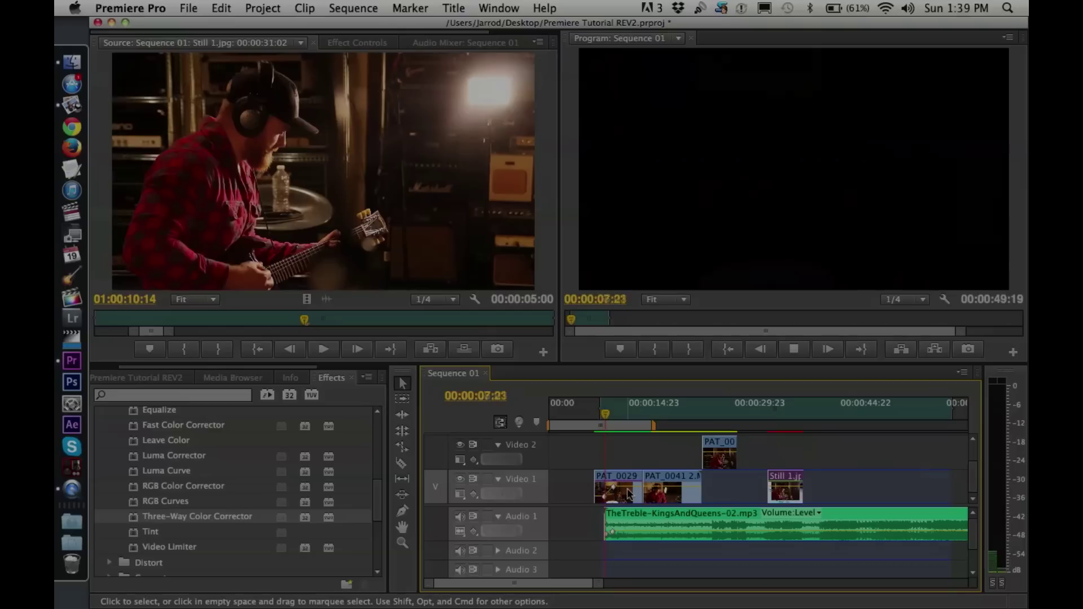
left_click(808, 412)
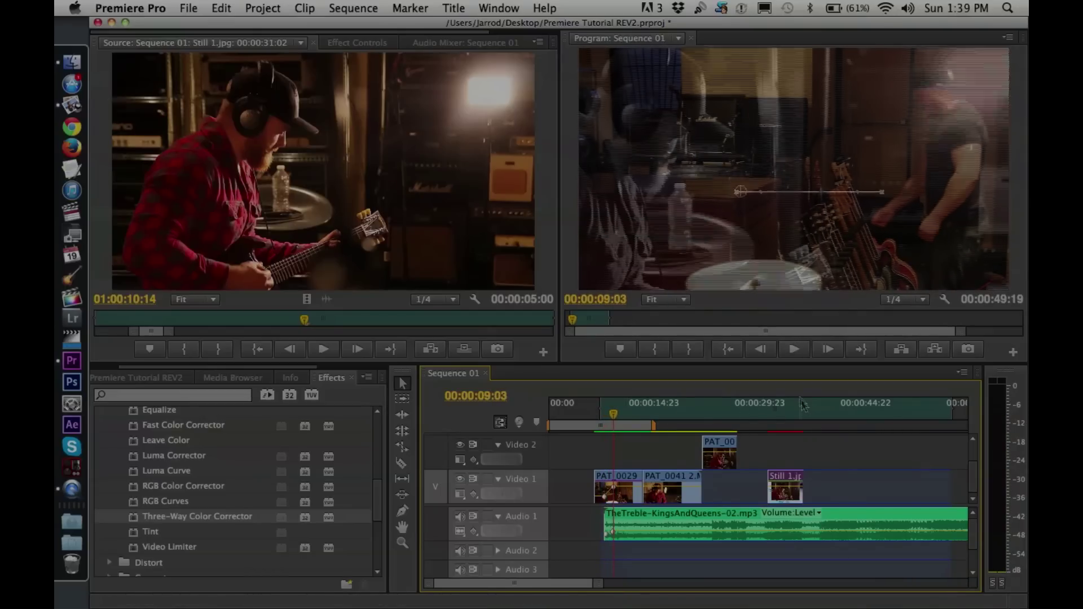
key("o")
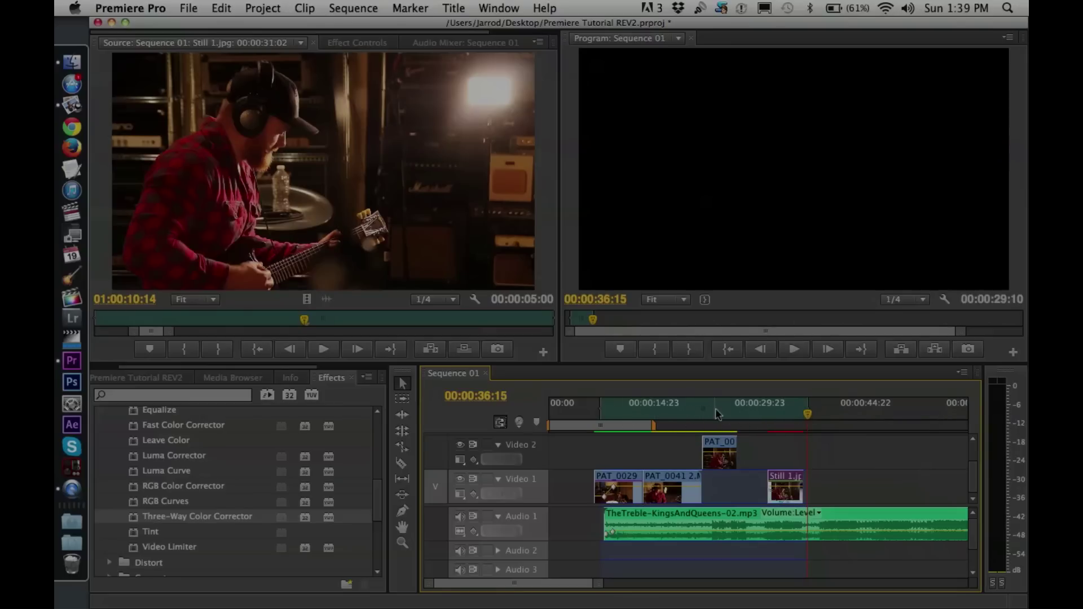
Open the media export settings for Sequence 01 and choose the QuickTime format with the Custom preset
double_click(191, 8)
left_click(190, 7)
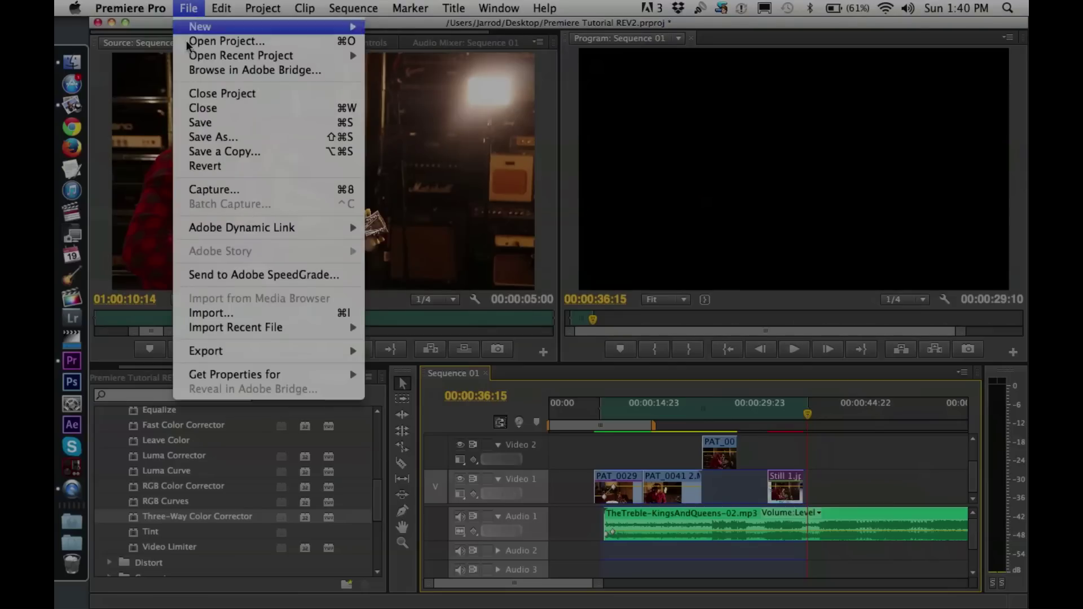
mouse_move(253, 357)
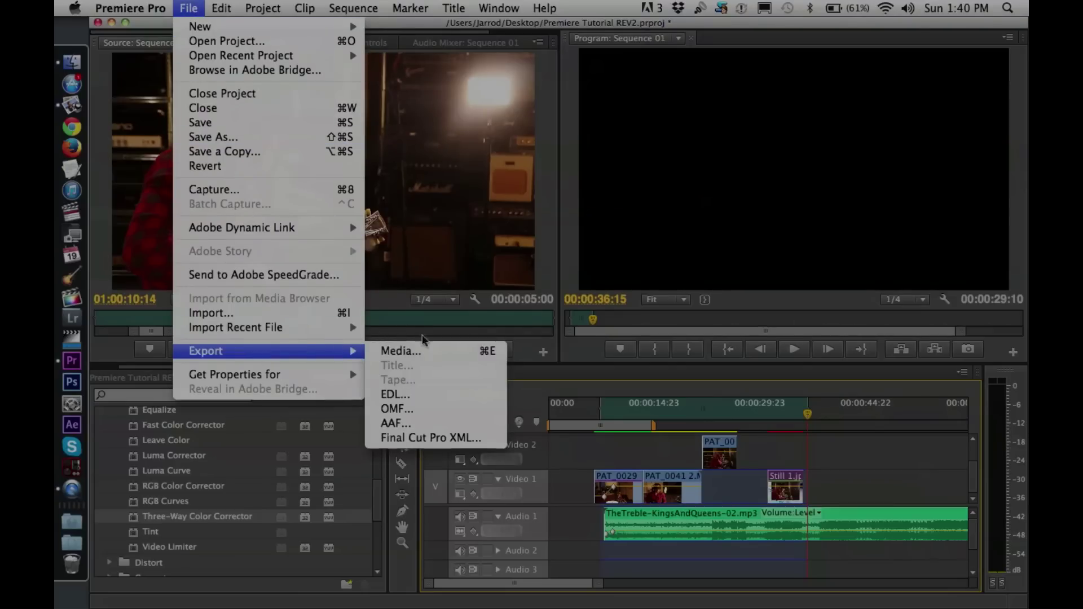
left_click(429, 351)
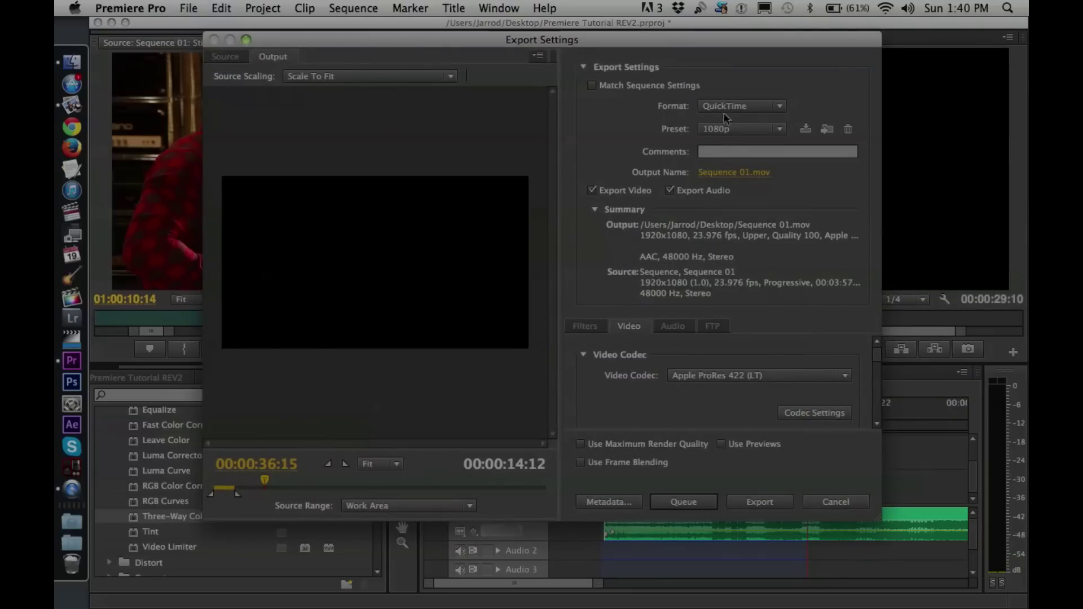
left_click(736, 133)
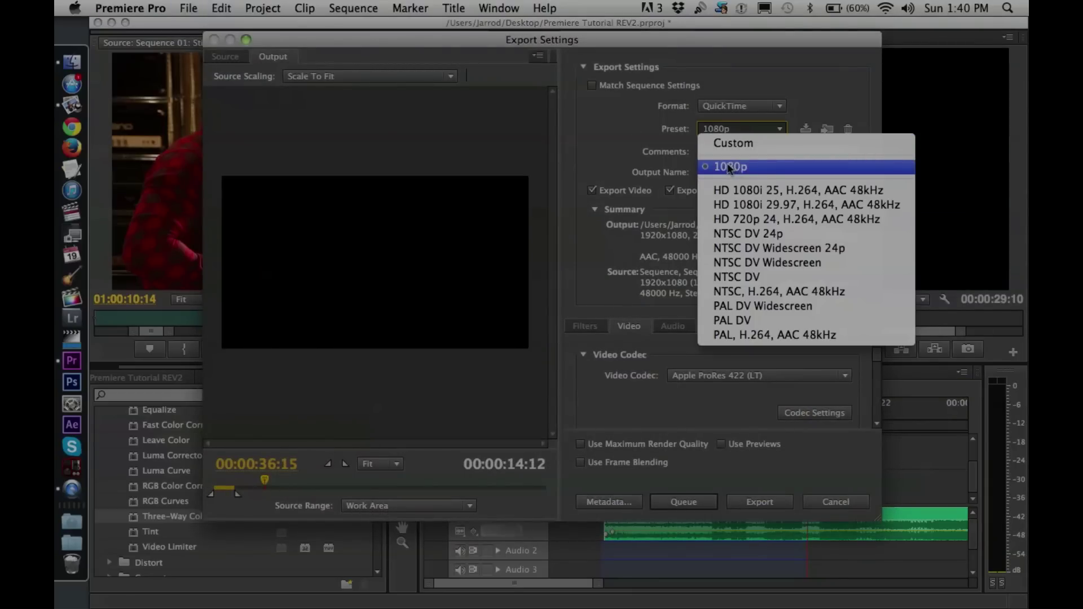
left_click(712, 166)
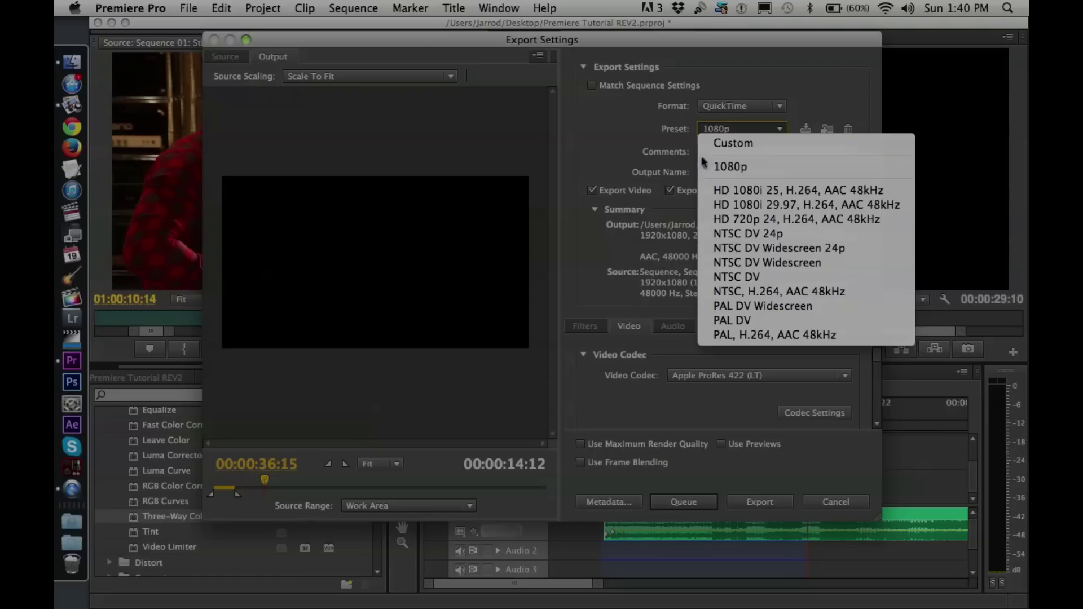
left_click(744, 106)
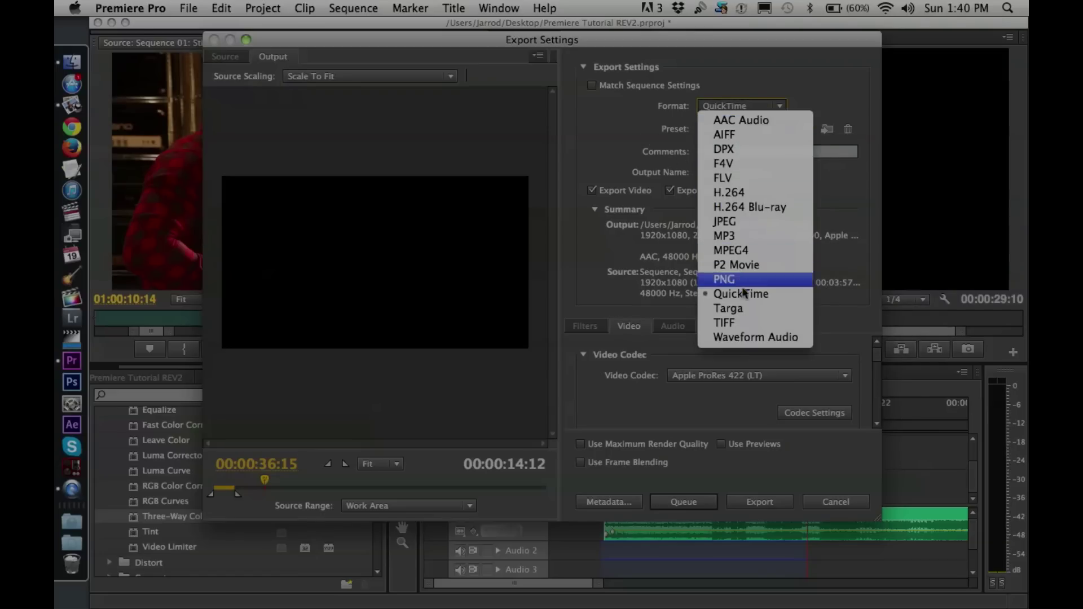
left_click(755, 294)
left_click(755, 129)
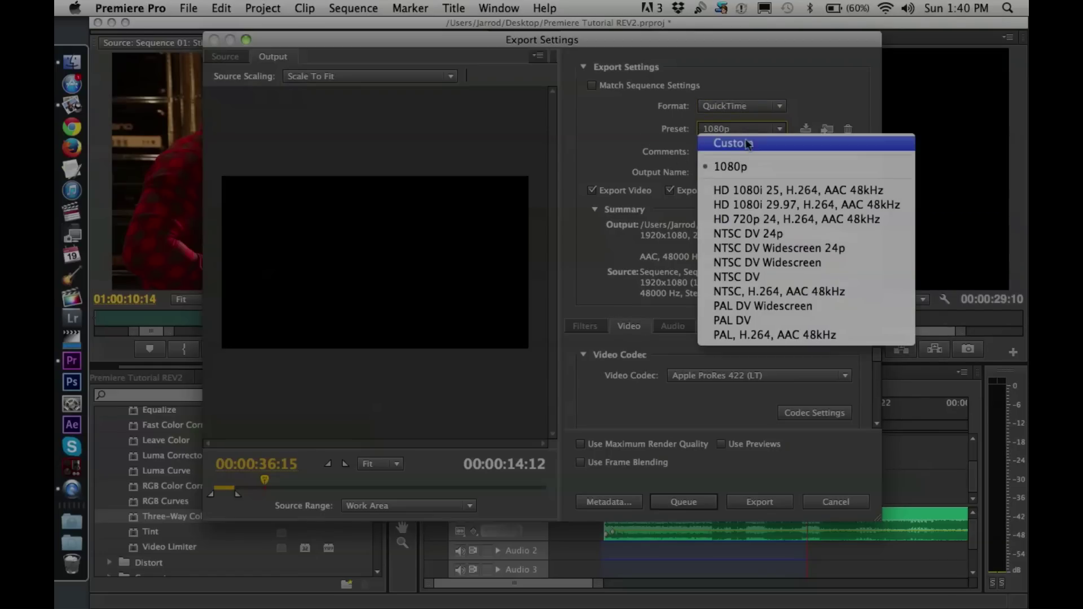
left_click(756, 139)
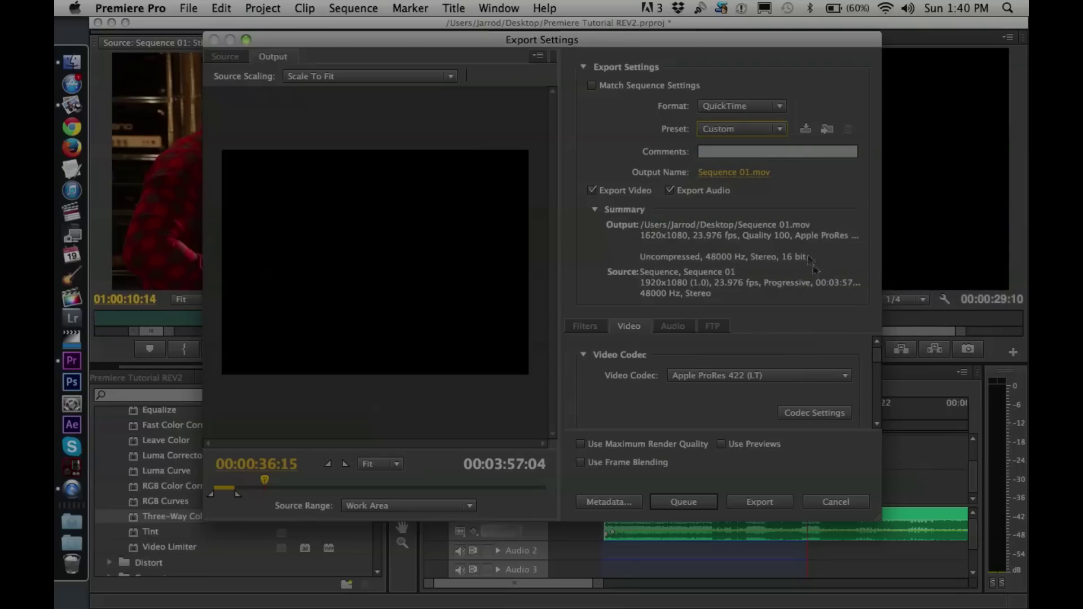
Choose Apple ProRes 422 (LT) as the export's video codec and 23.976 as its frame rate
left_click(824, 378)
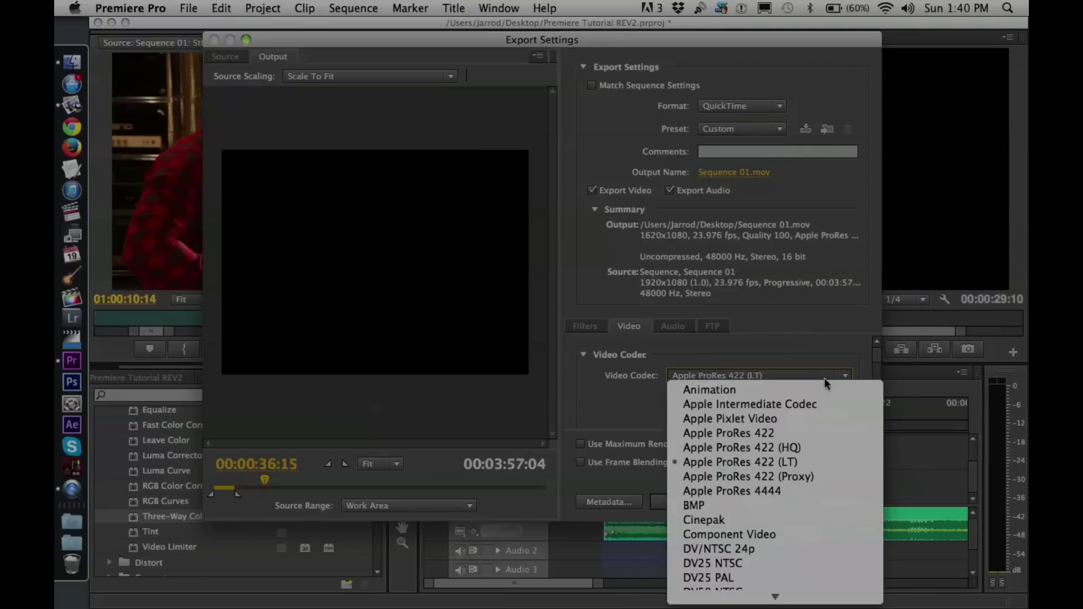
left_click(808, 462)
scroll(876, 370, "down", 2)
scroll(876, 372, "down", 3)
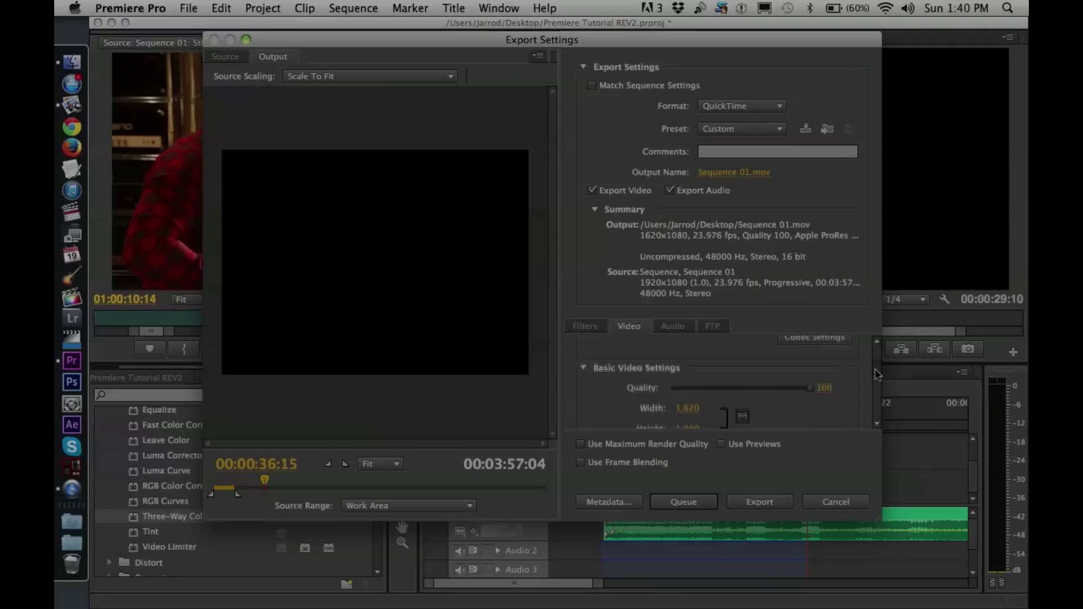
scroll(877, 384, "down", 3)
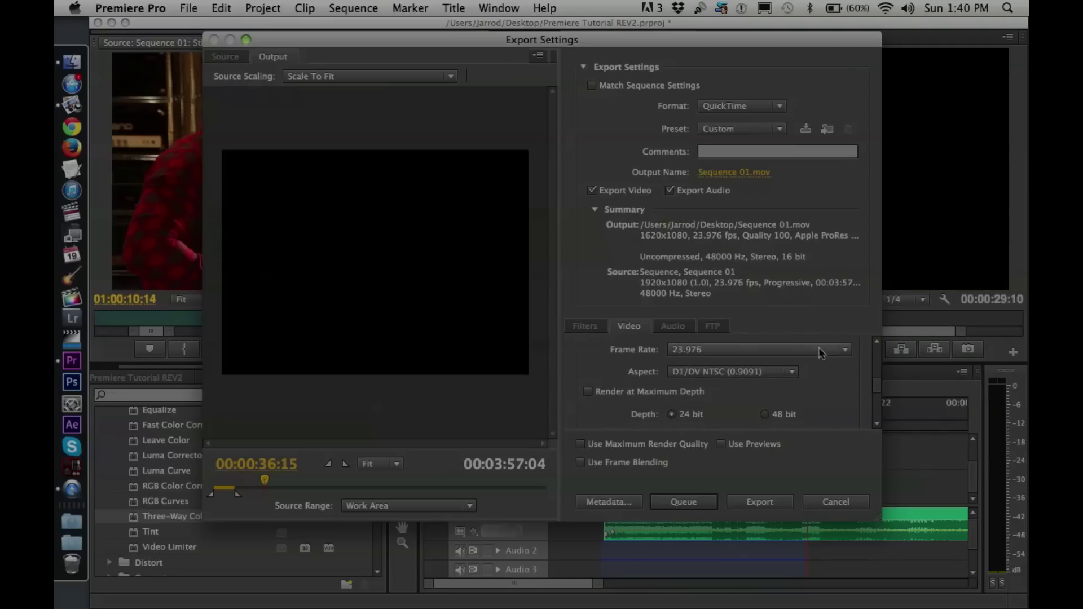
left_click(820, 351)
left_click(719, 489)
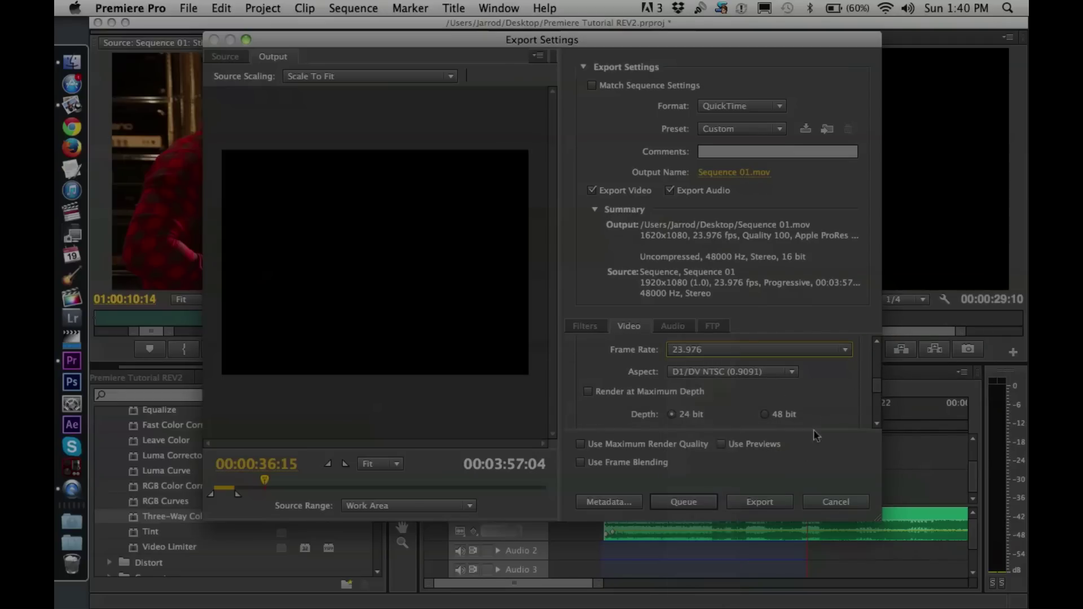
left_click_drag(879, 389, 879, 347)
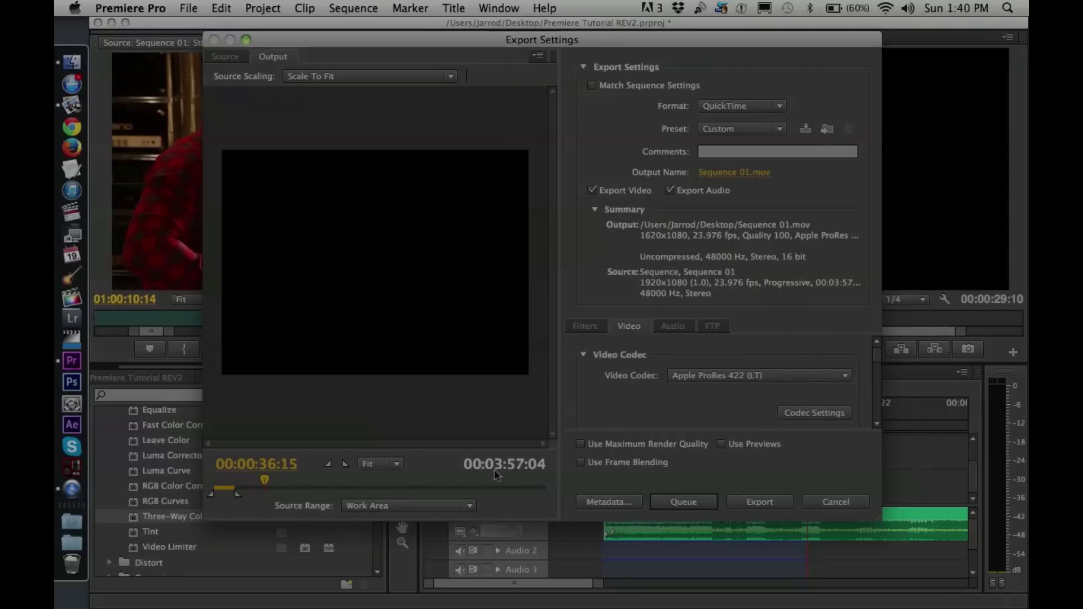
Set the export's source range to Sequence In/Out, and start the export but cancel the encoding
left_click(389, 509)
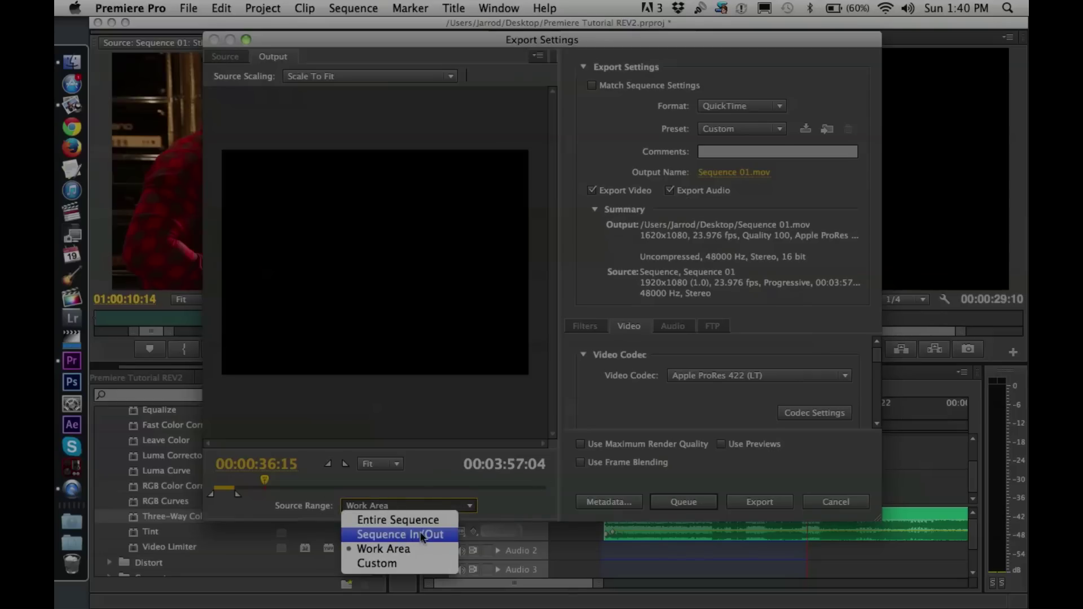
left_click(432, 536)
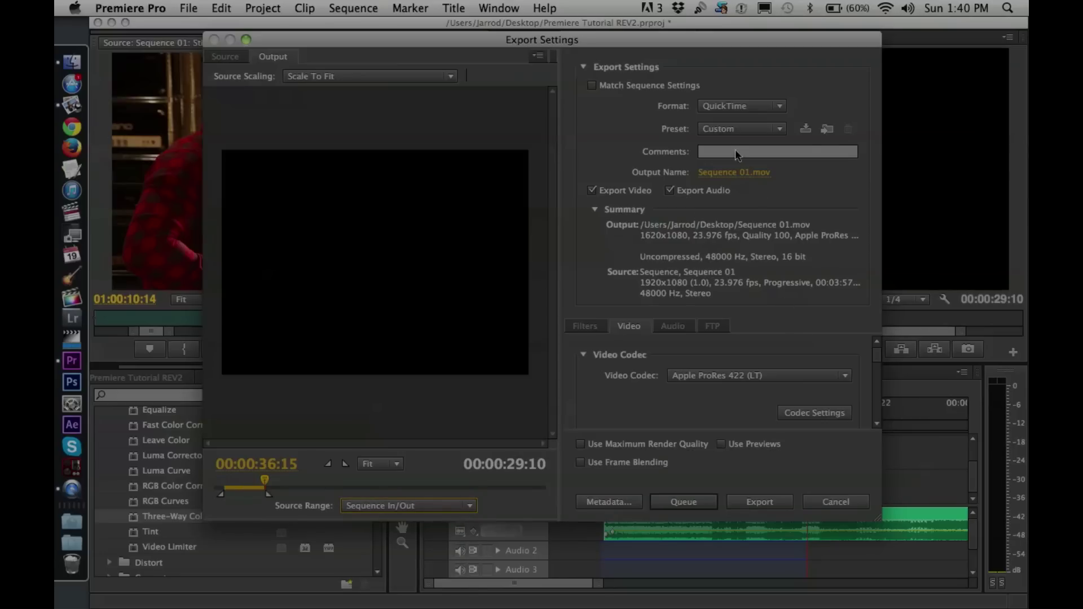
left_click(768, 507)
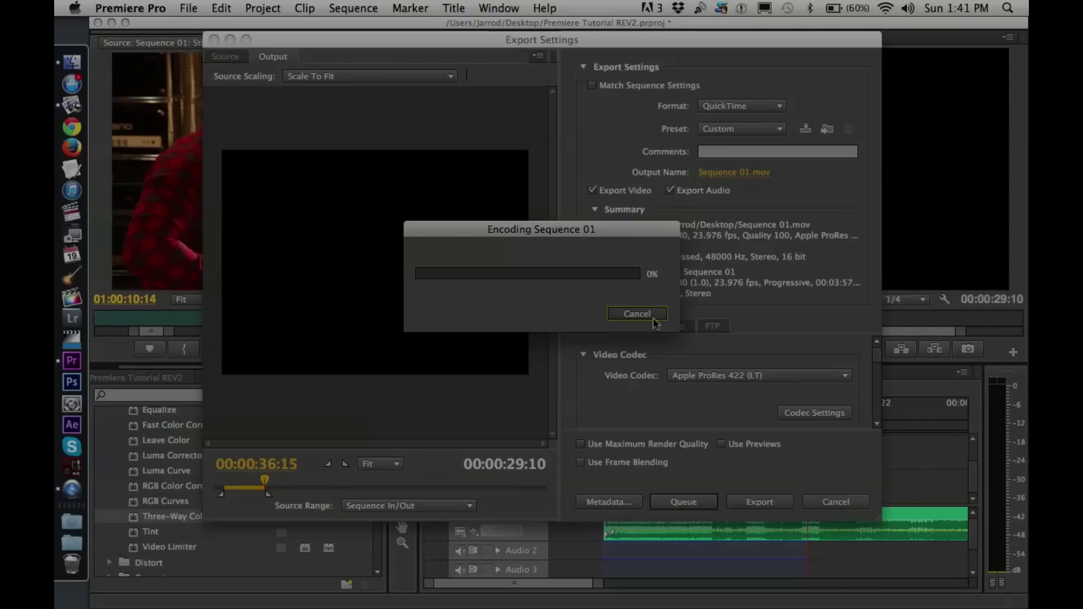
left_click_drag(654, 231, 639, 249)
key("Escape")
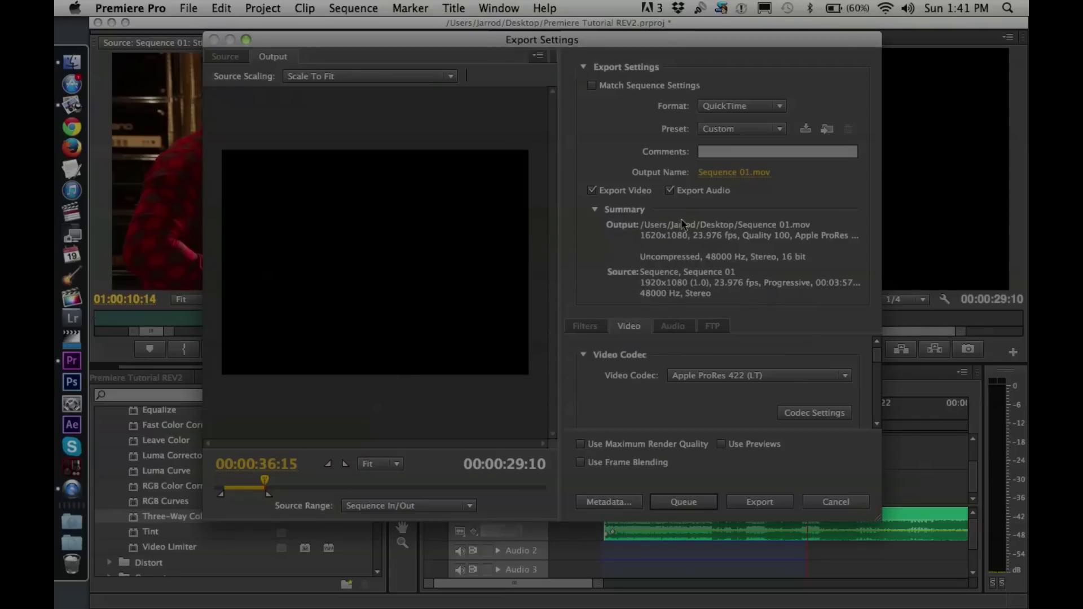
Check the output file's name and save location without changing them, and cancel the export settings
left_click(737, 174)
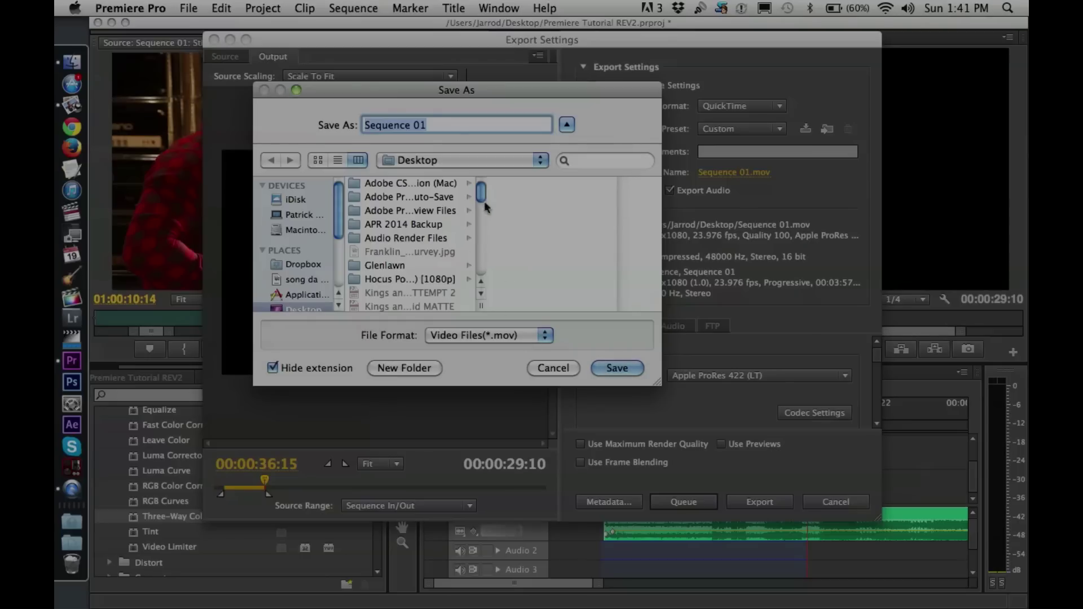
left_click(552, 368)
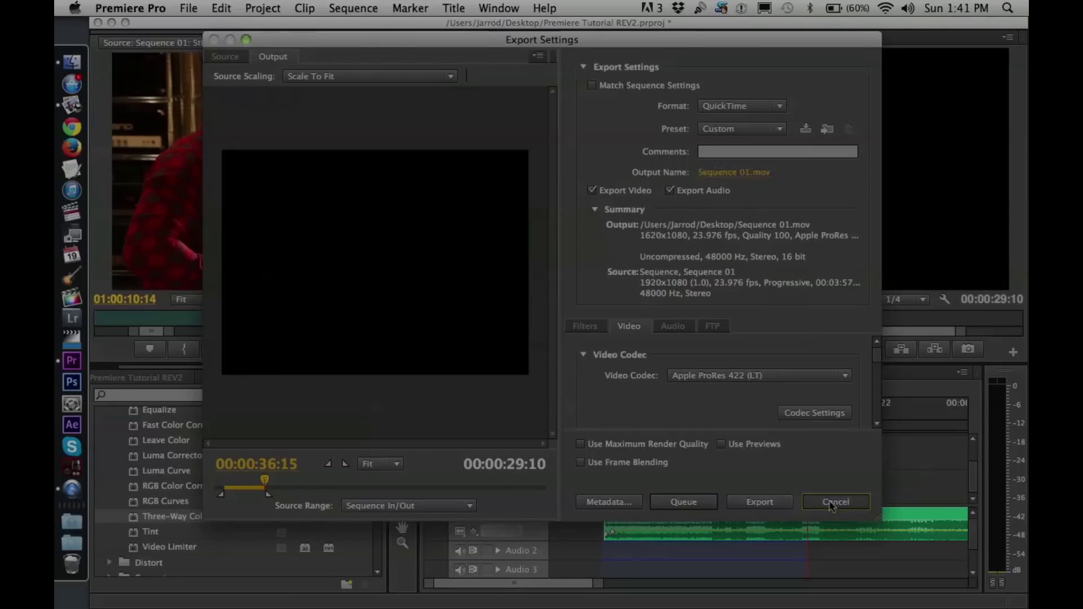
left_click(833, 502)
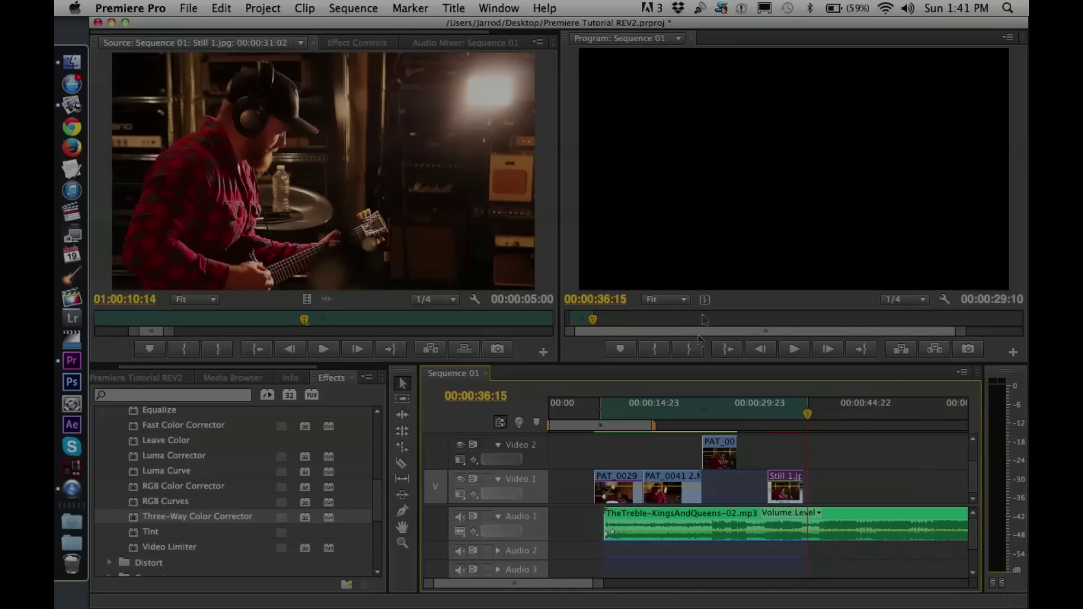
mouse_move(651, 432)
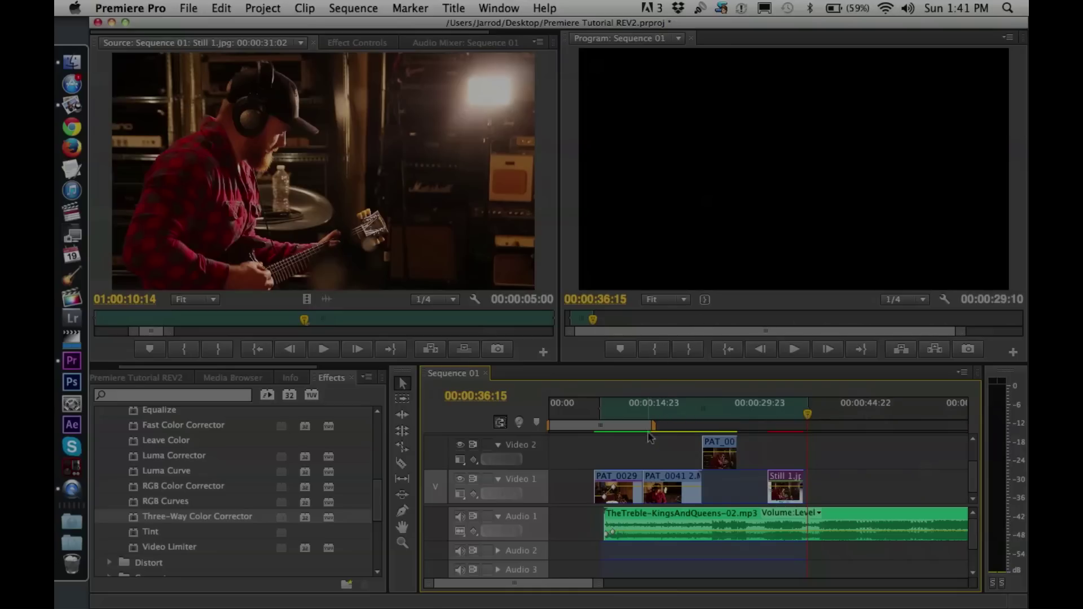